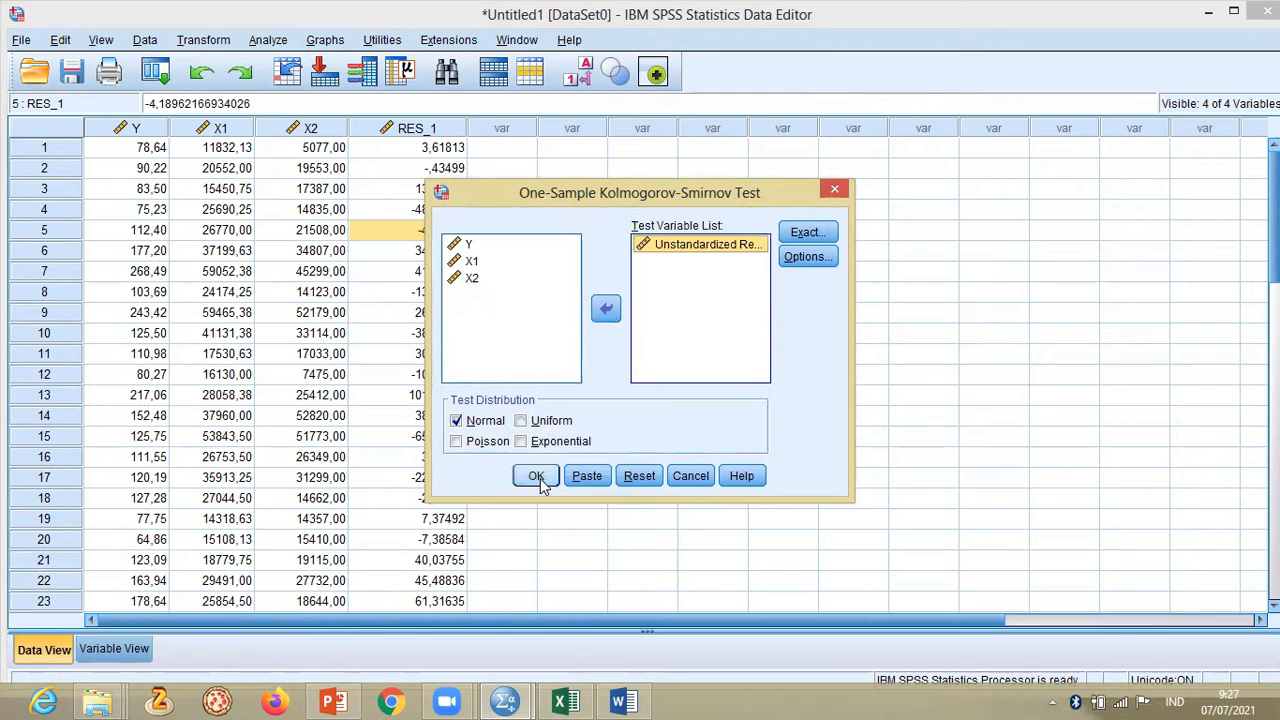
- Run the one-sample Kolmogorov-Smirnov test on the unstandardized residuals against the Normal distribution
left_click(540, 480)
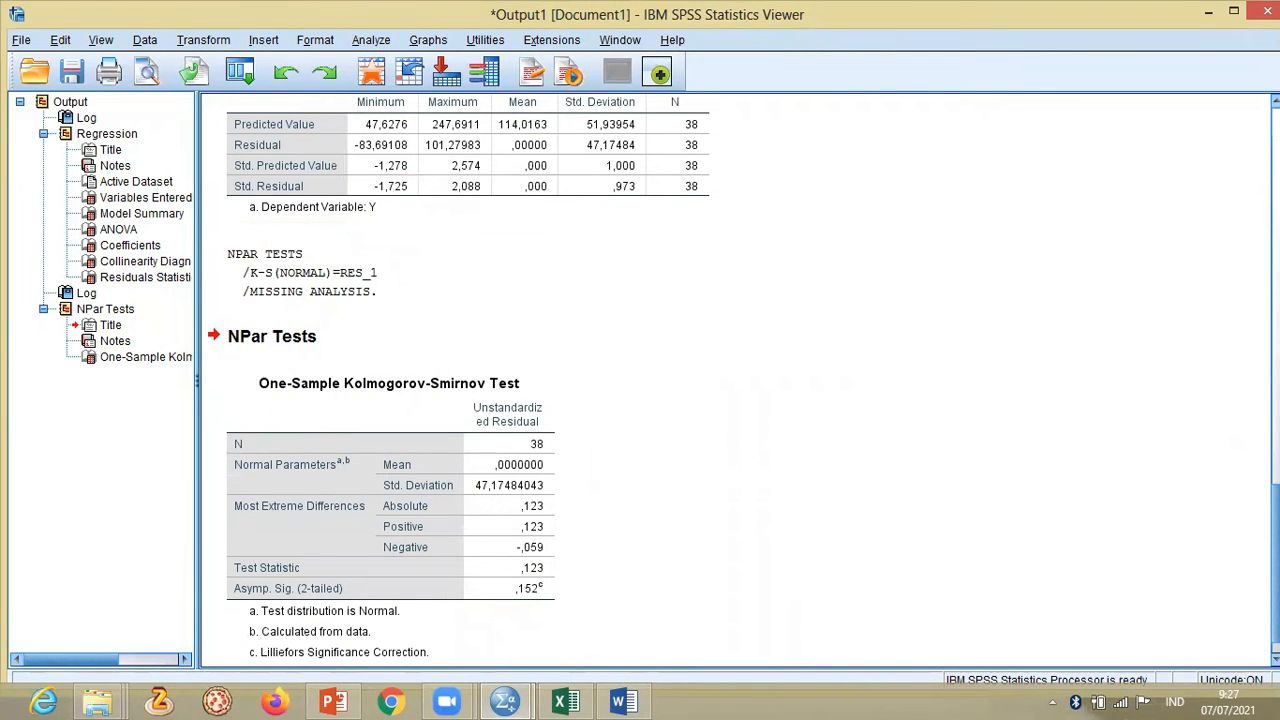
left_click_drag(1276, 562, 1276, 573)
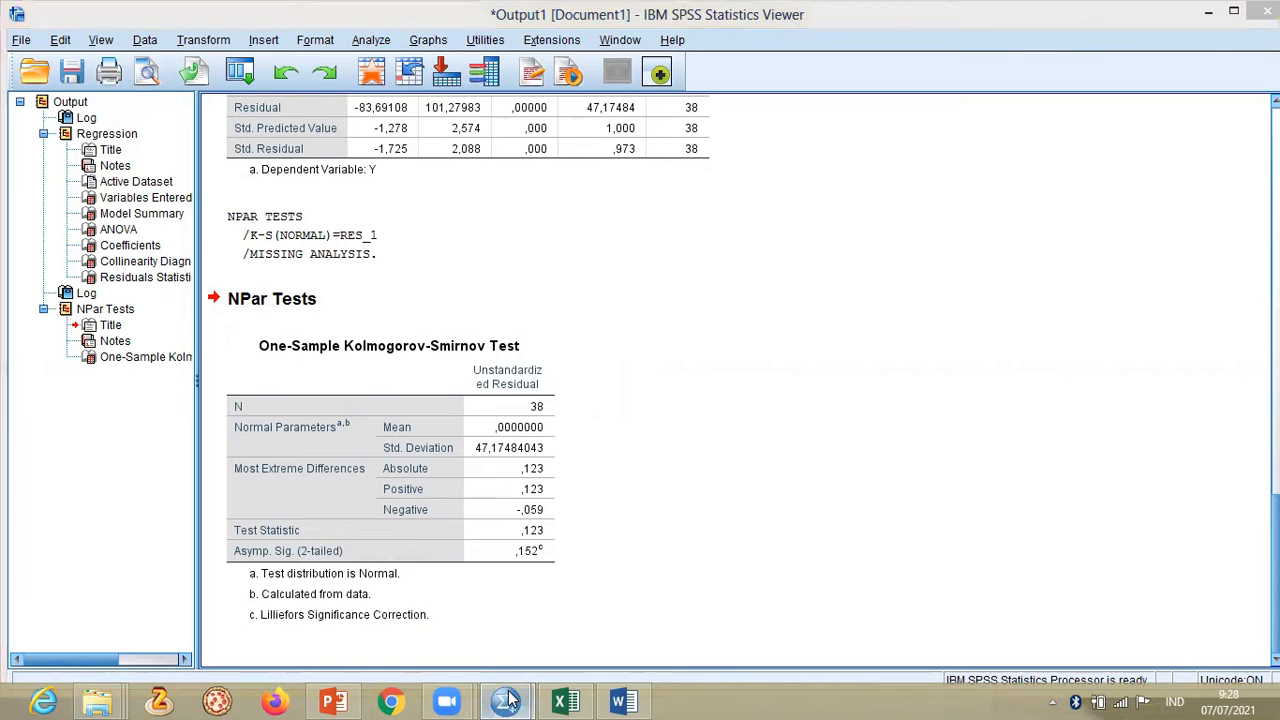
- Return to the dataset and start computing a new variable with abs as the target variable
mouse_move(505, 700)
left_click(418, 581)
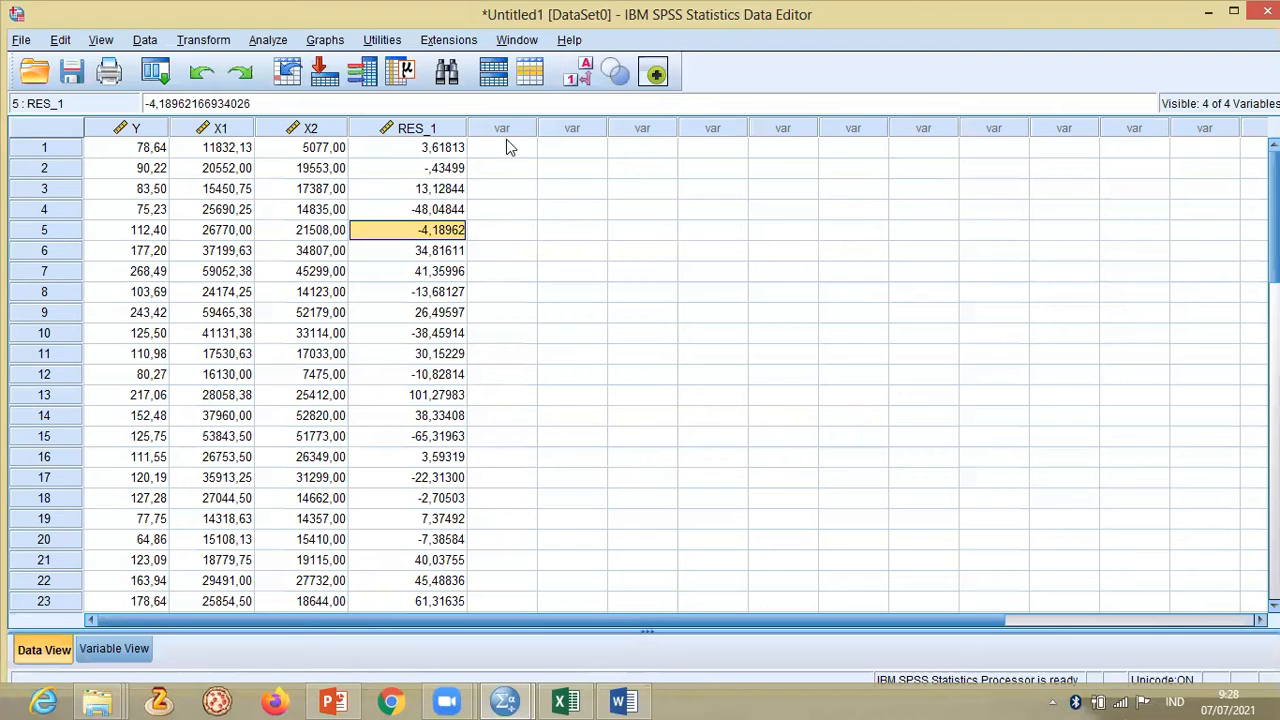
left_click(412, 150)
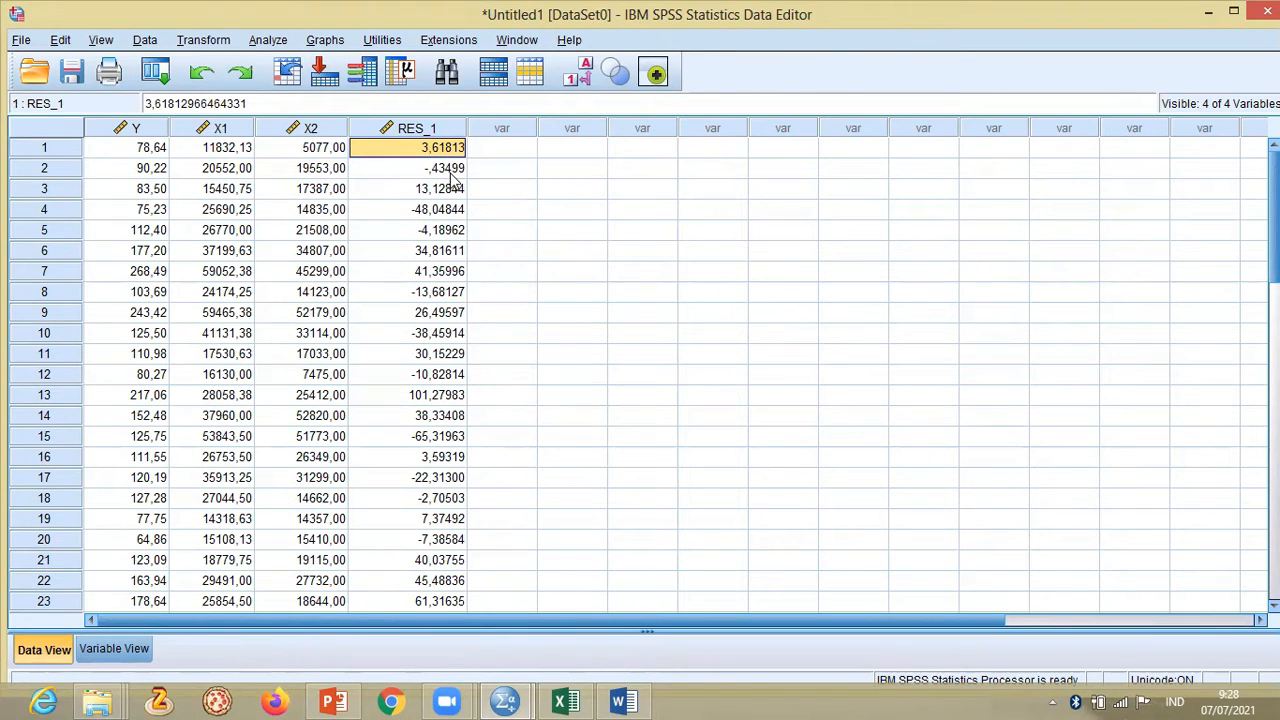
left_click(449, 170)
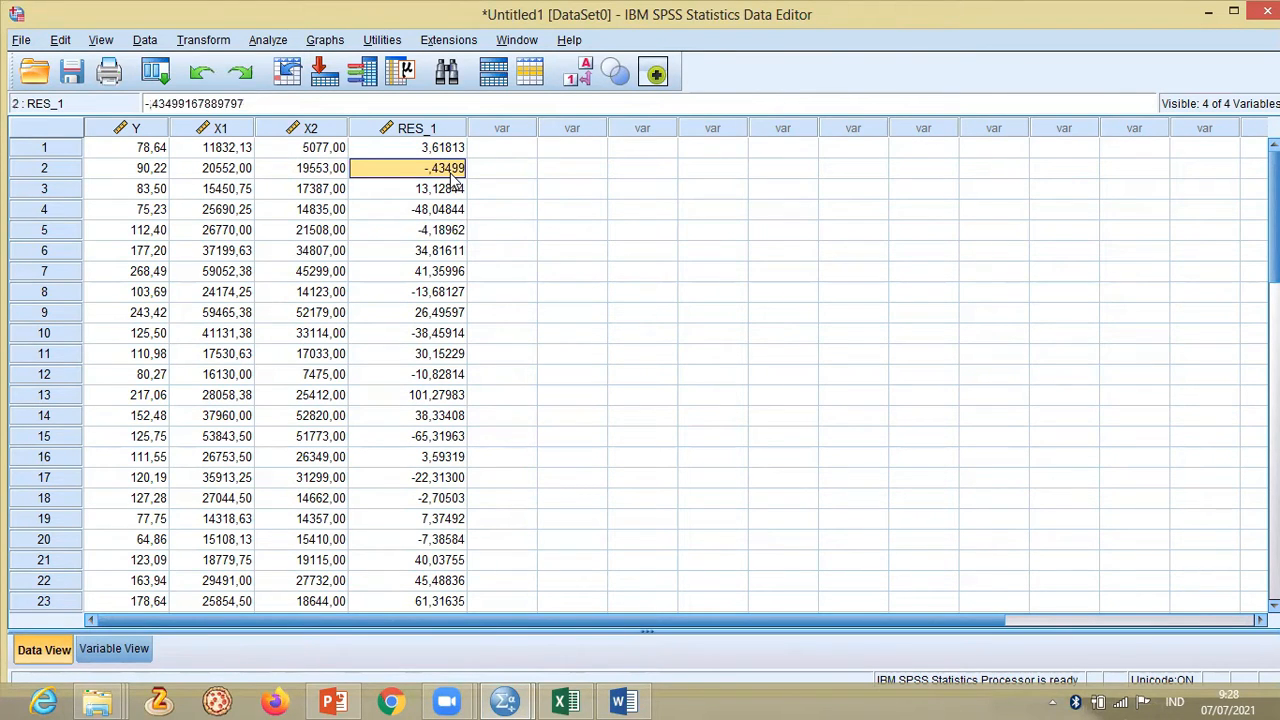
left_click(203, 40)
left_click(225, 64)
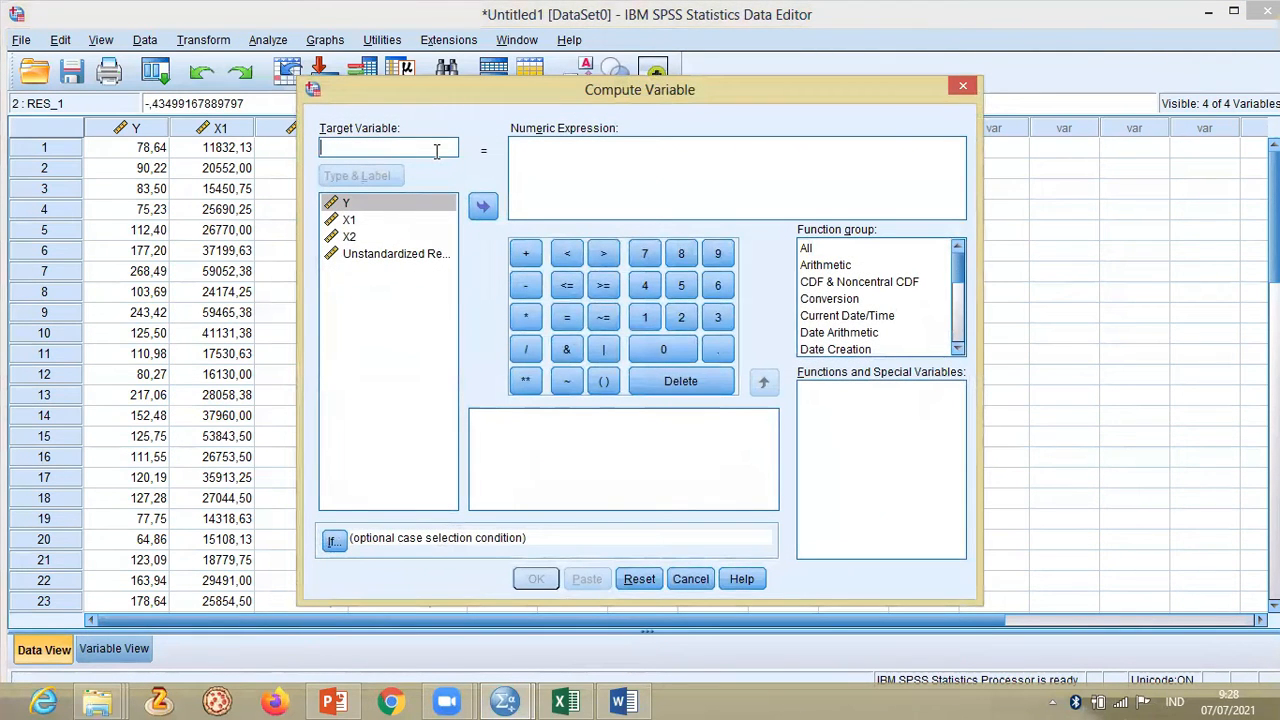
type("abs")
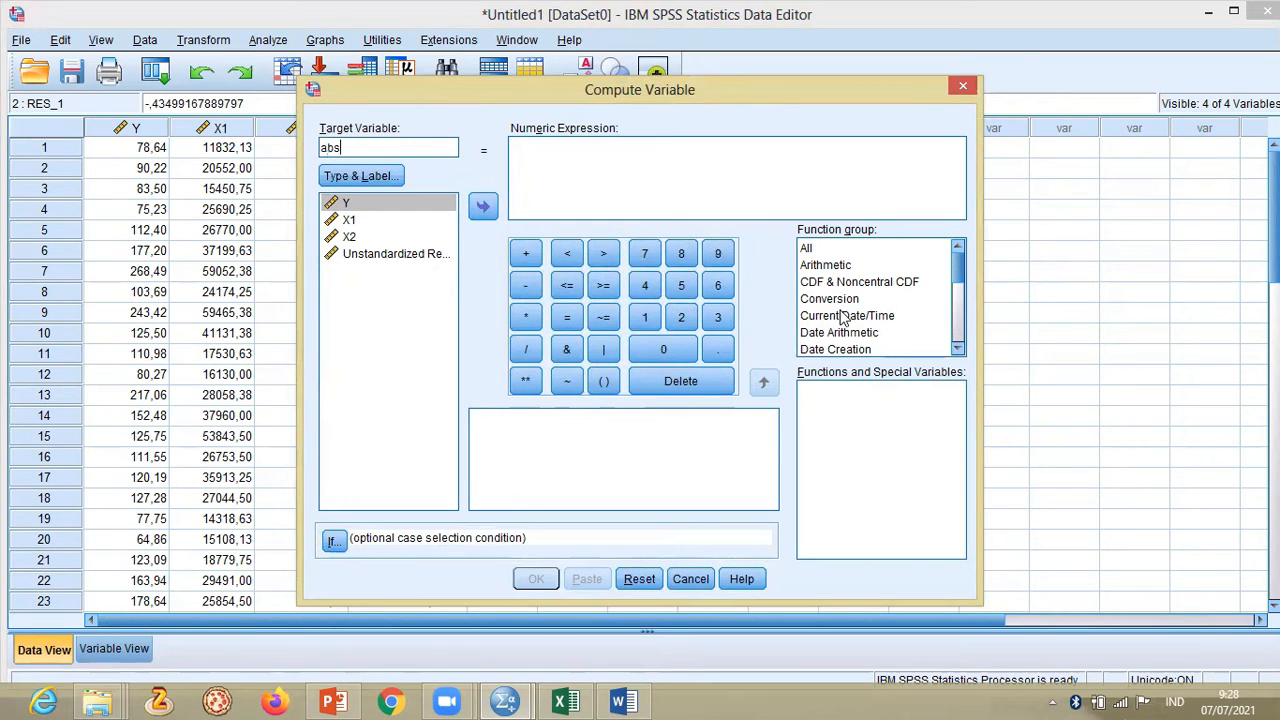
- Define the numeric expression as ABS(RES_1) using the unstandardized residual variable and compute the variable
left_click(805, 250)
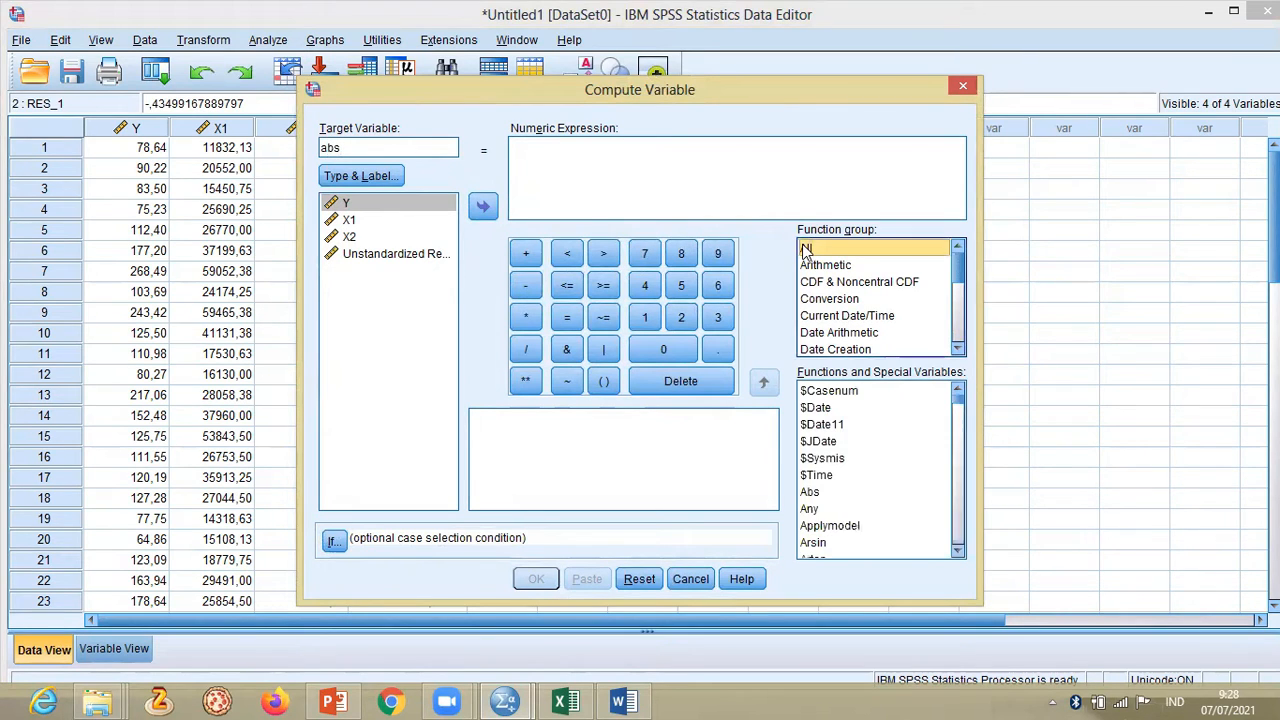
left_click(818, 495)
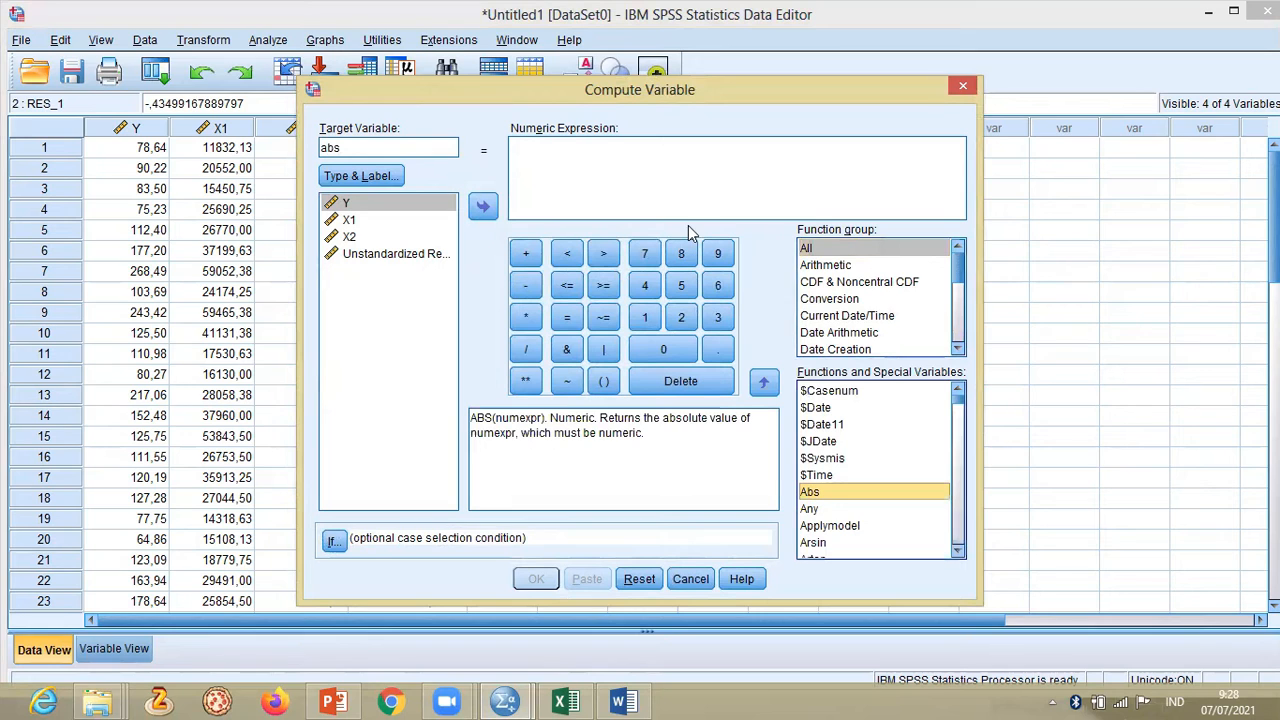
left_click(669, 172)
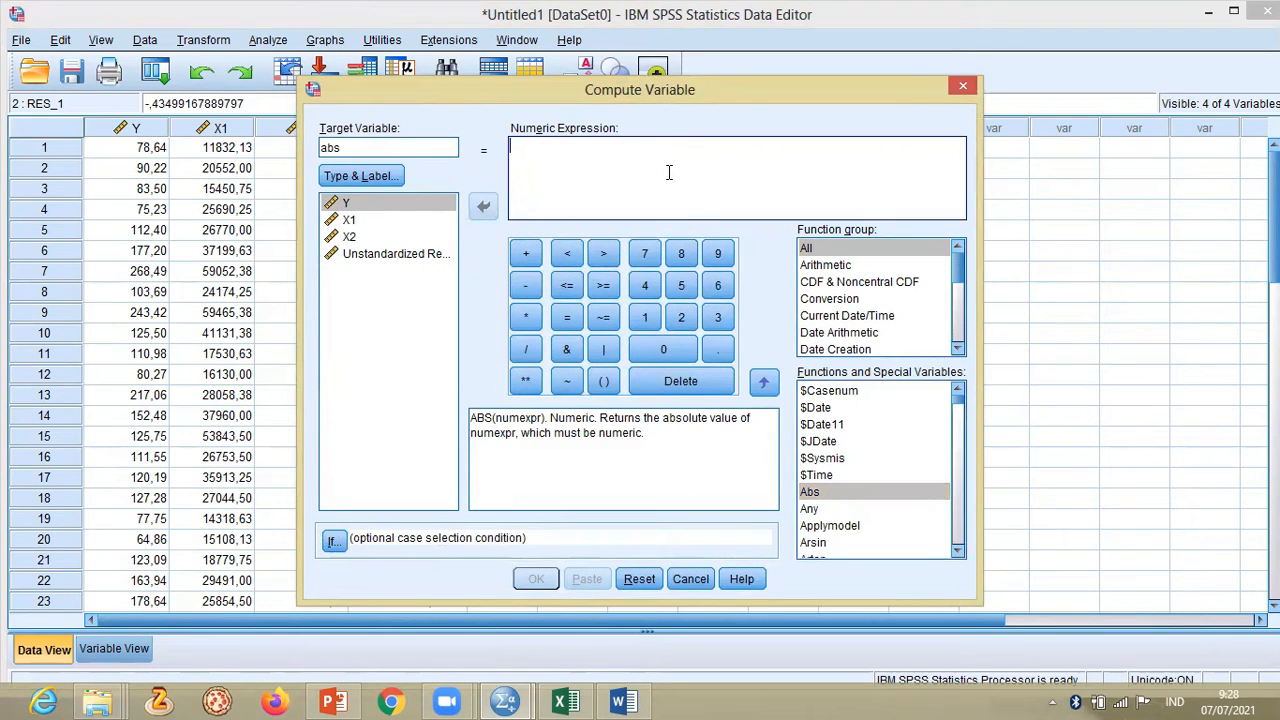
type("ABS(")
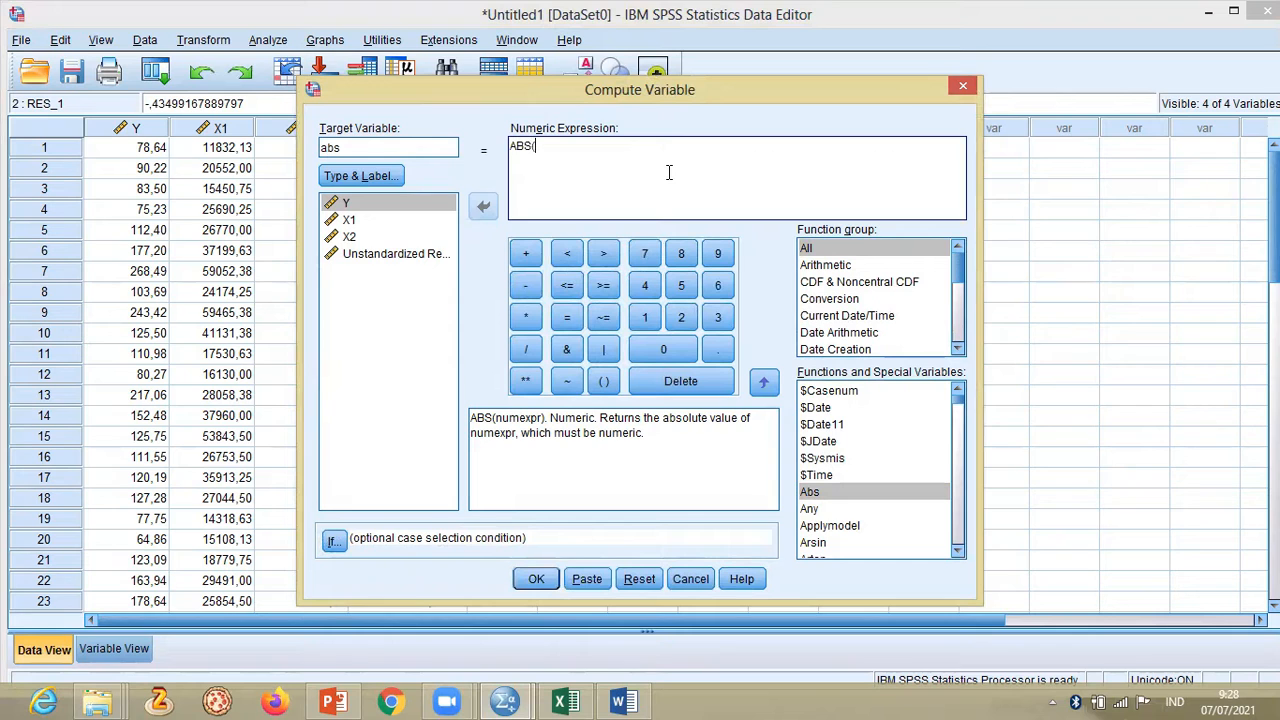
left_click(435, 257)
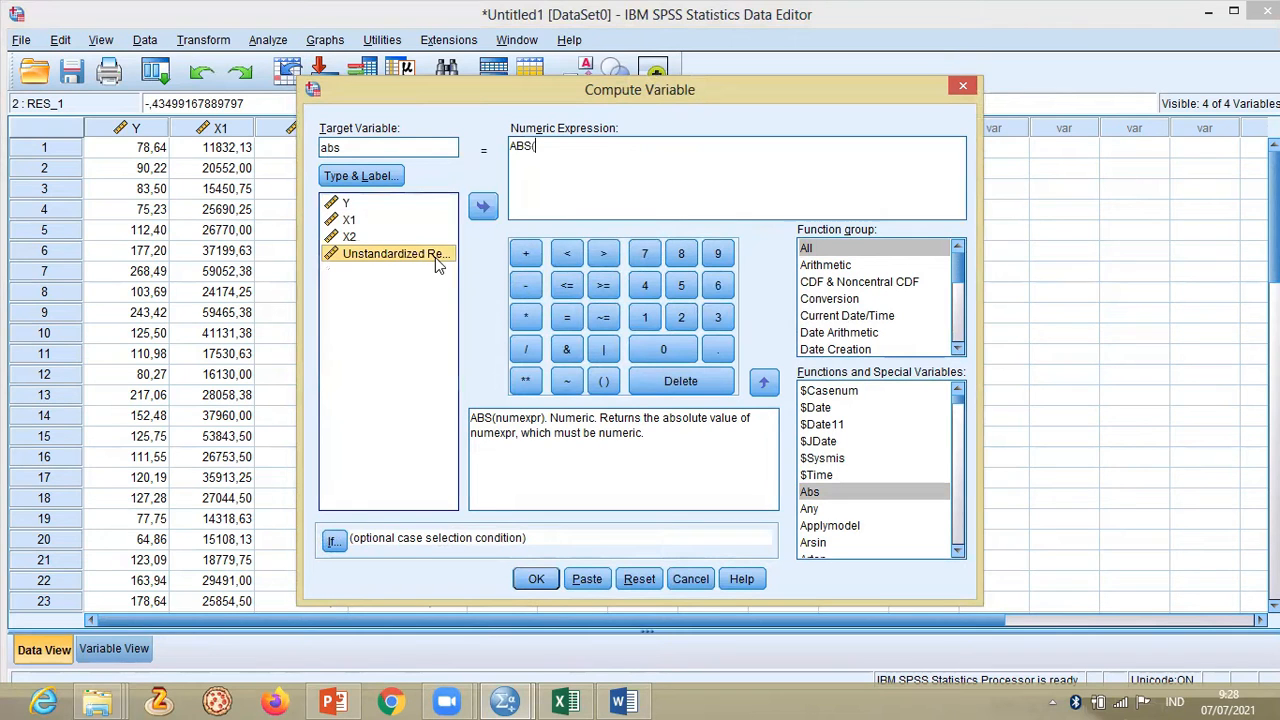
left_click(483, 207)
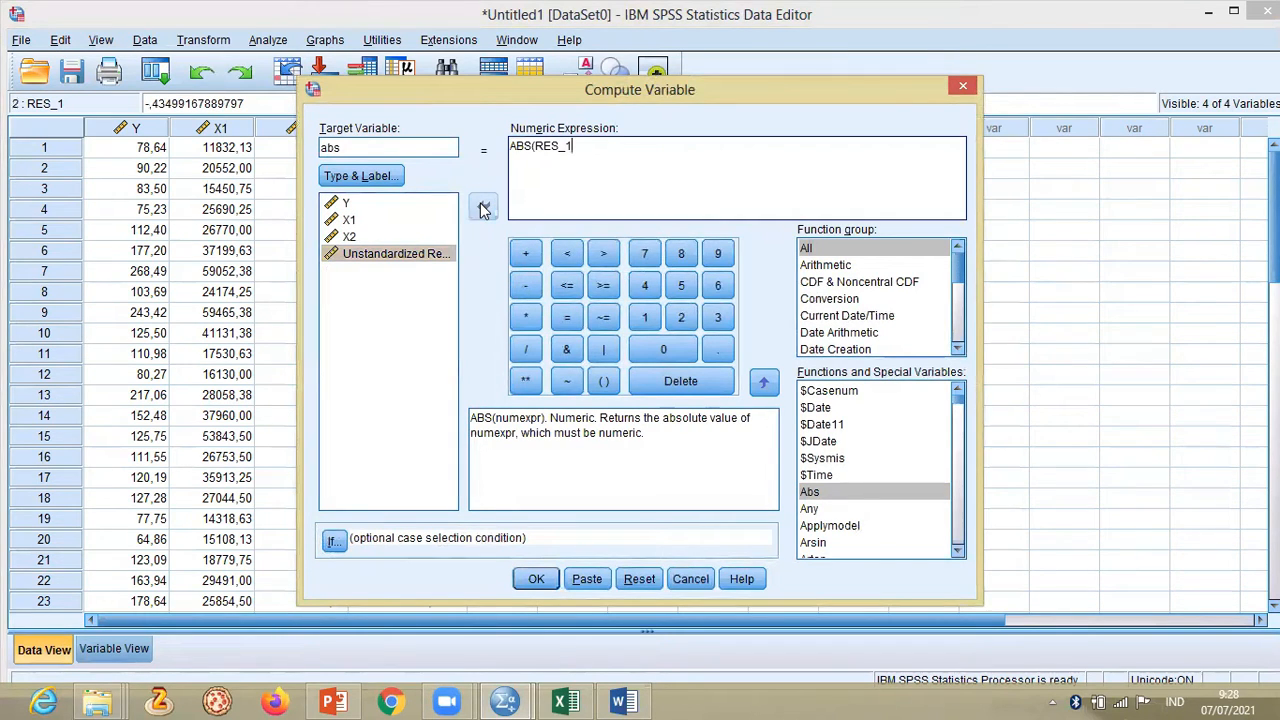
type(")")
left_click(535, 578)
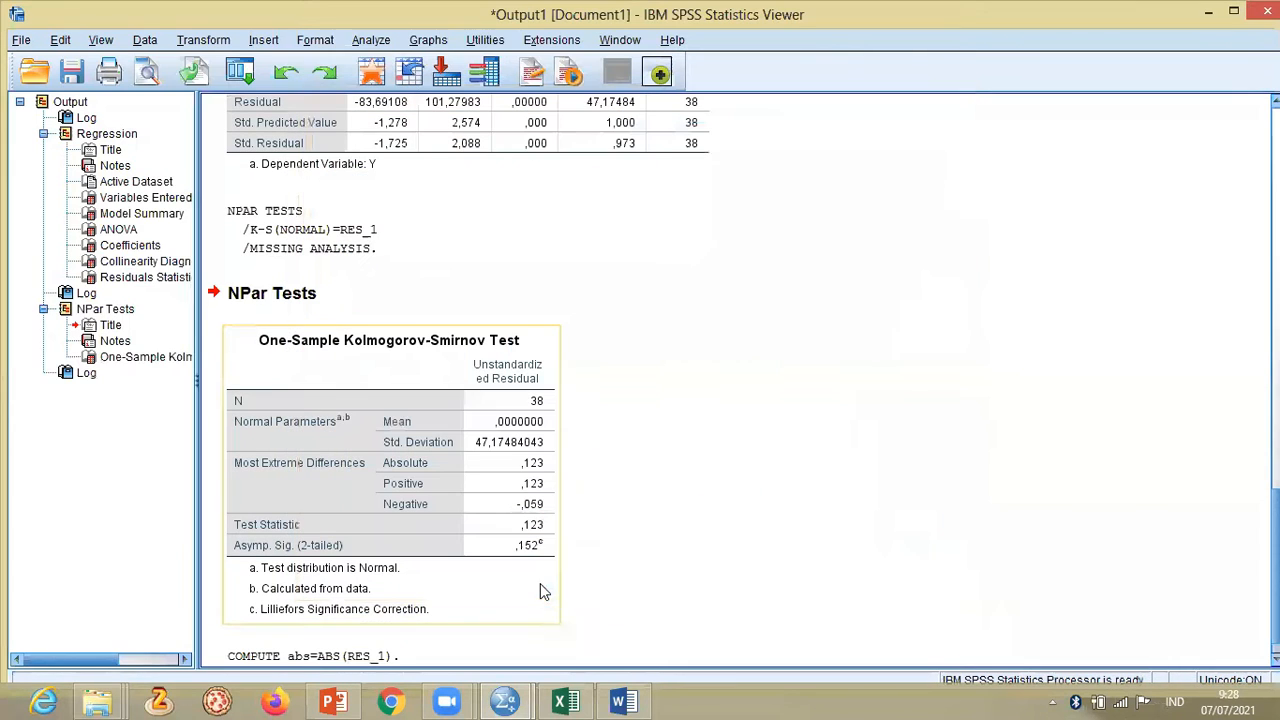
- Return to the dataset and go through the abs values from row 1 down to row 17
mouse_move(495, 700)
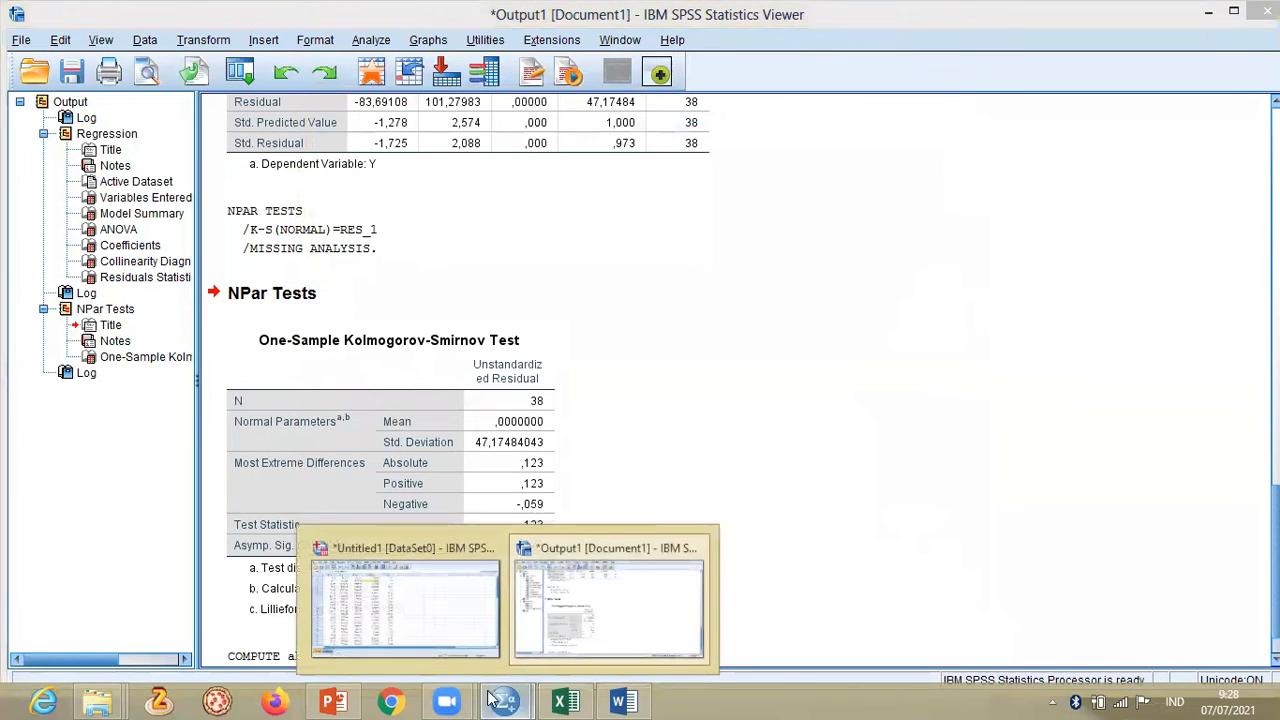
left_click(400, 615)
left_click(545, 150)
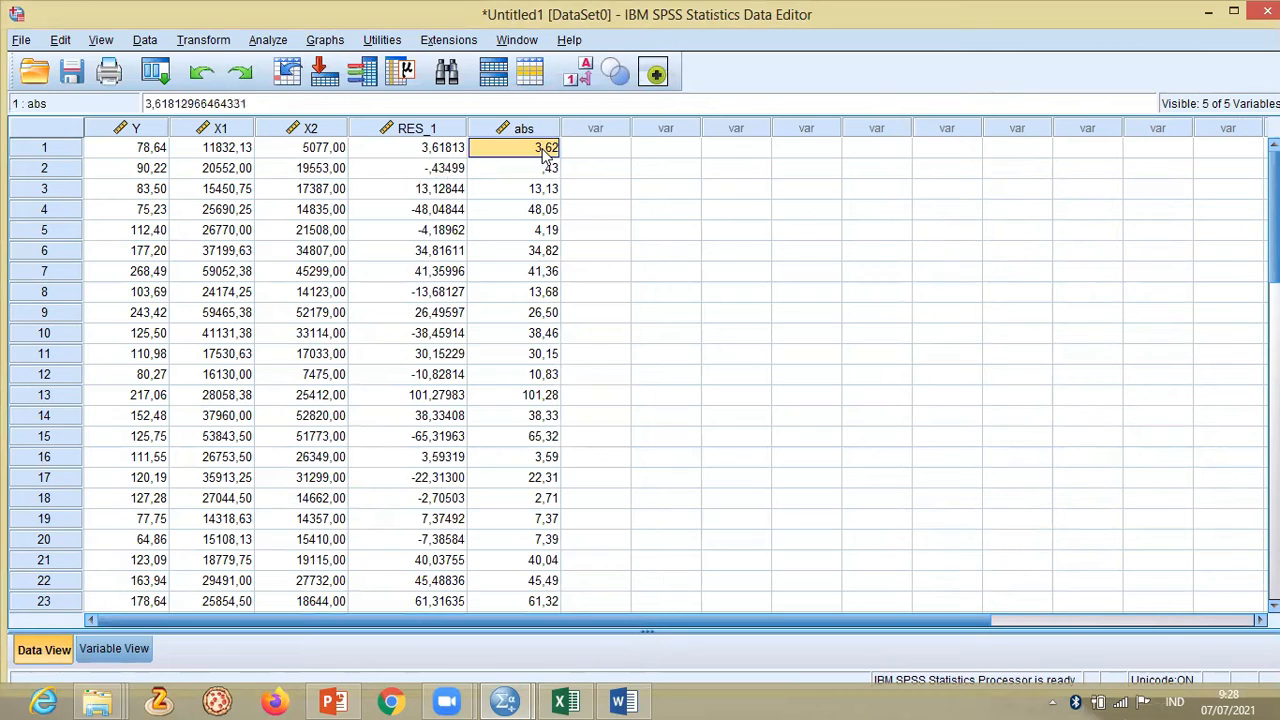
key("Down")
key("Down")
key("Down")
key("Down")
key("Down")
key("Down")
key("Down")
key("Down")
key("Down")
key("Down")
key("Down")
key("Down")
key("Down")
key("Down")
key("Down")
key("Down")
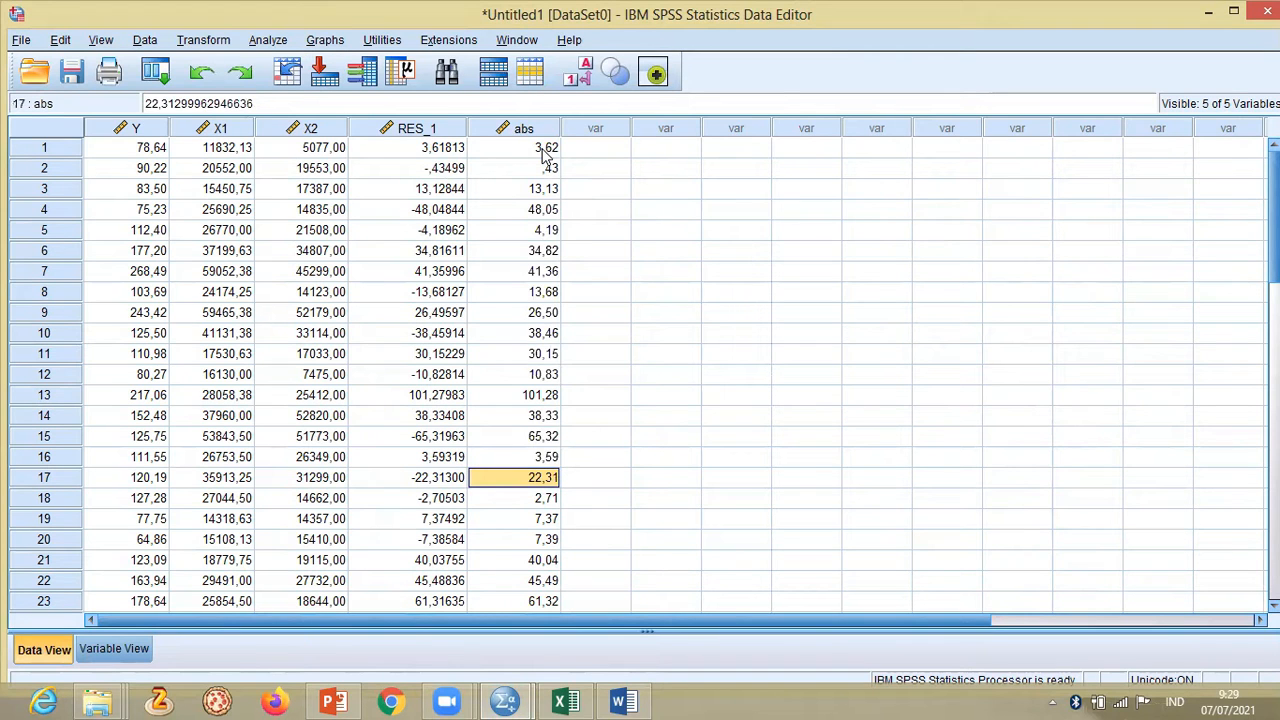
- In a linear regression, replace the dependent variable Y with abs, with X1 and X2 as independents
left_click(266, 41)
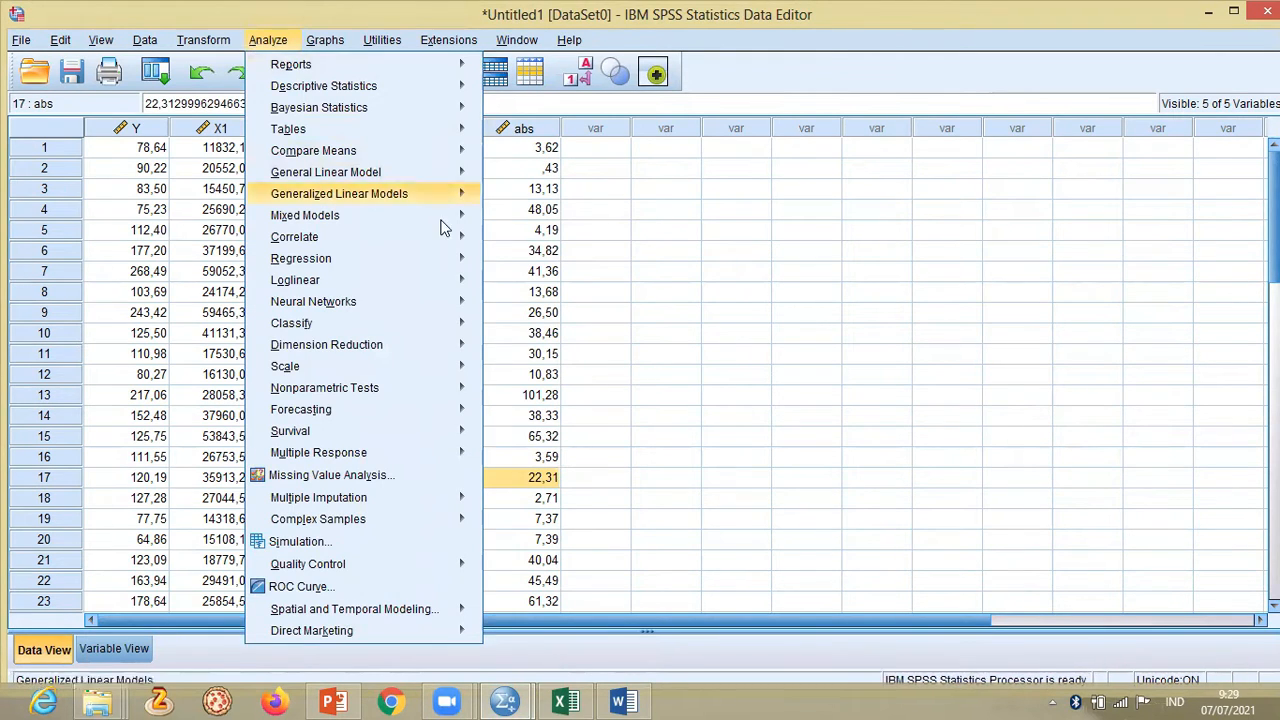
mouse_move(450, 260)
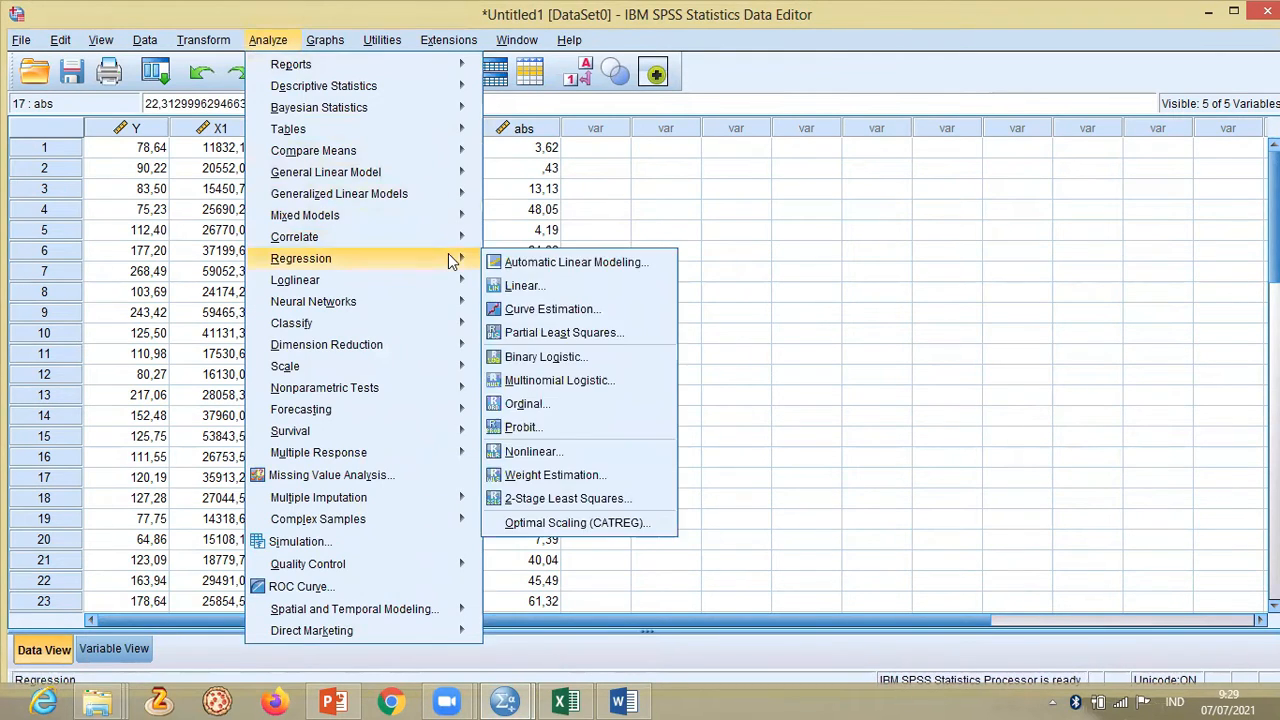
left_click(528, 288)
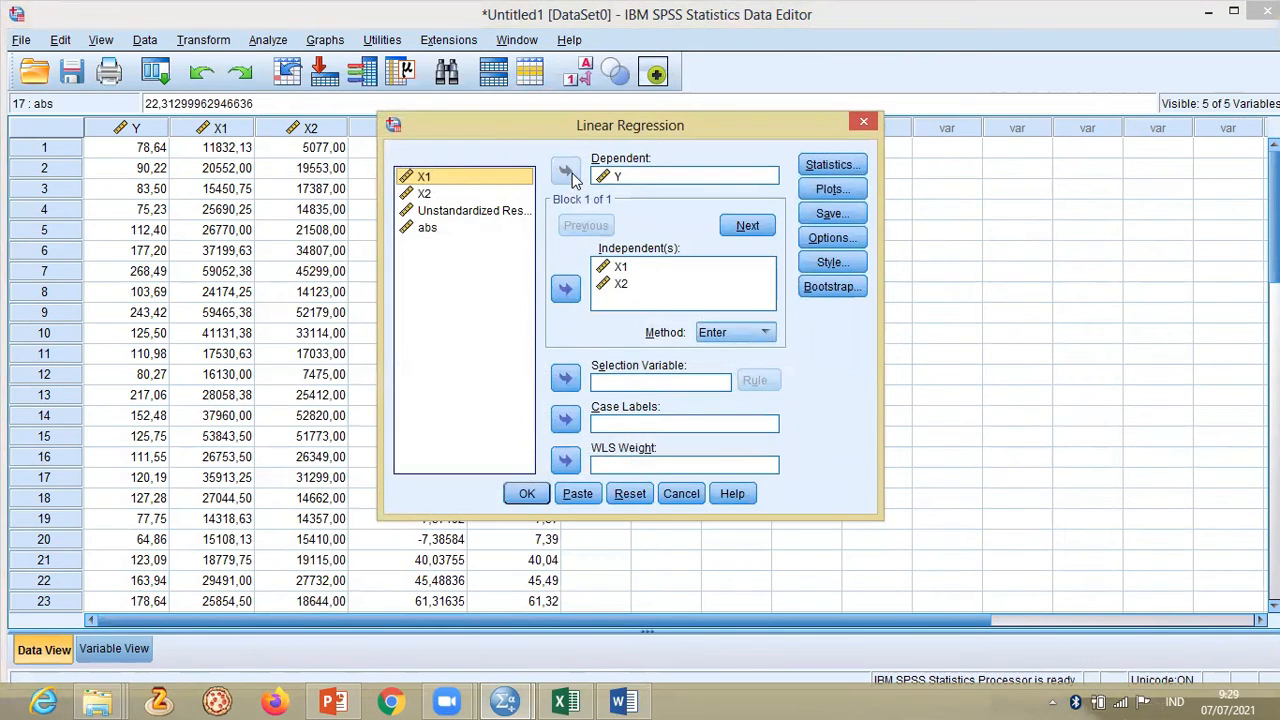
left_click(620, 178)
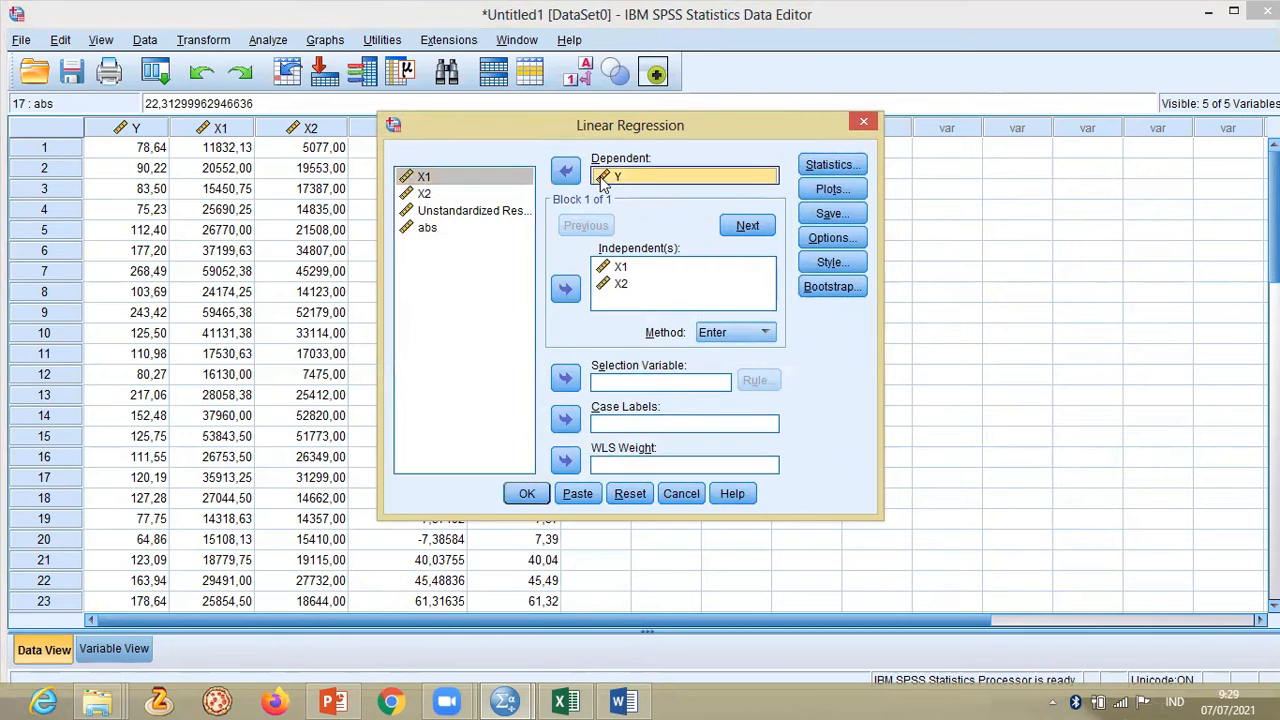
left_click(566, 172)
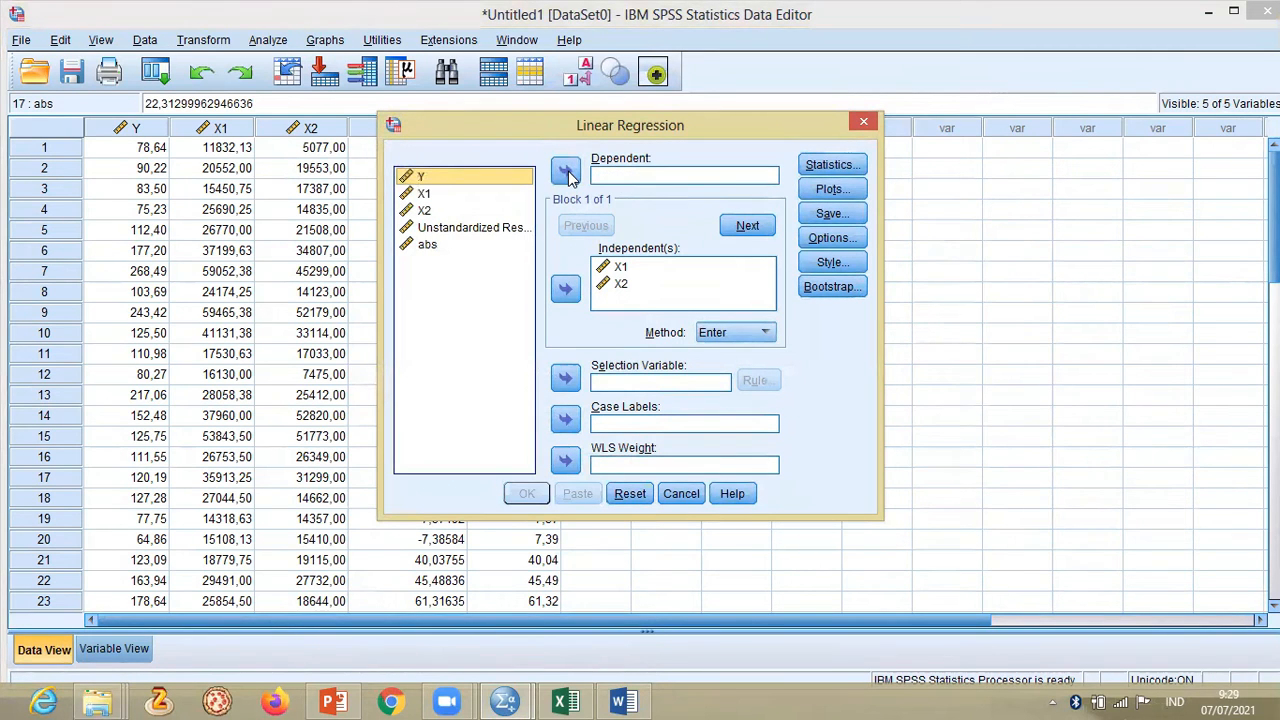
left_click(465, 244)
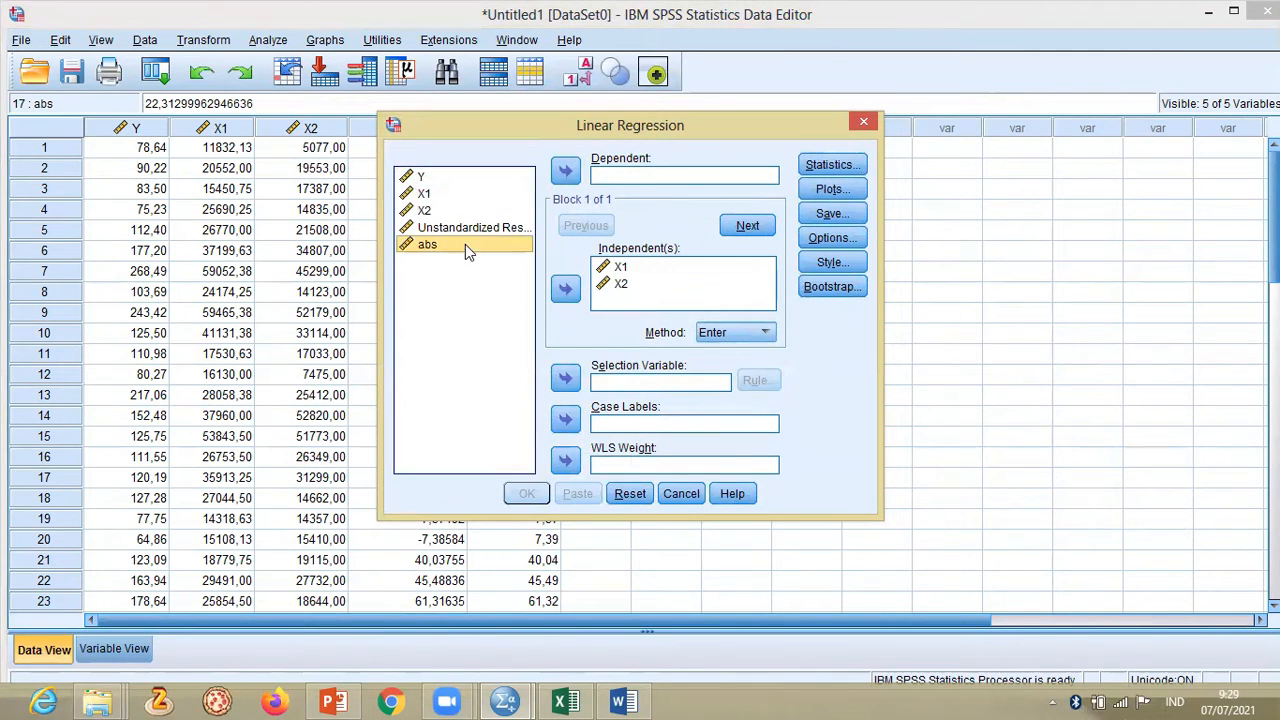
left_click(566, 172)
- Turn off Durbin-Watson, collinearity diagnostics and R squared change in the regression statistics
left_click(840, 165)
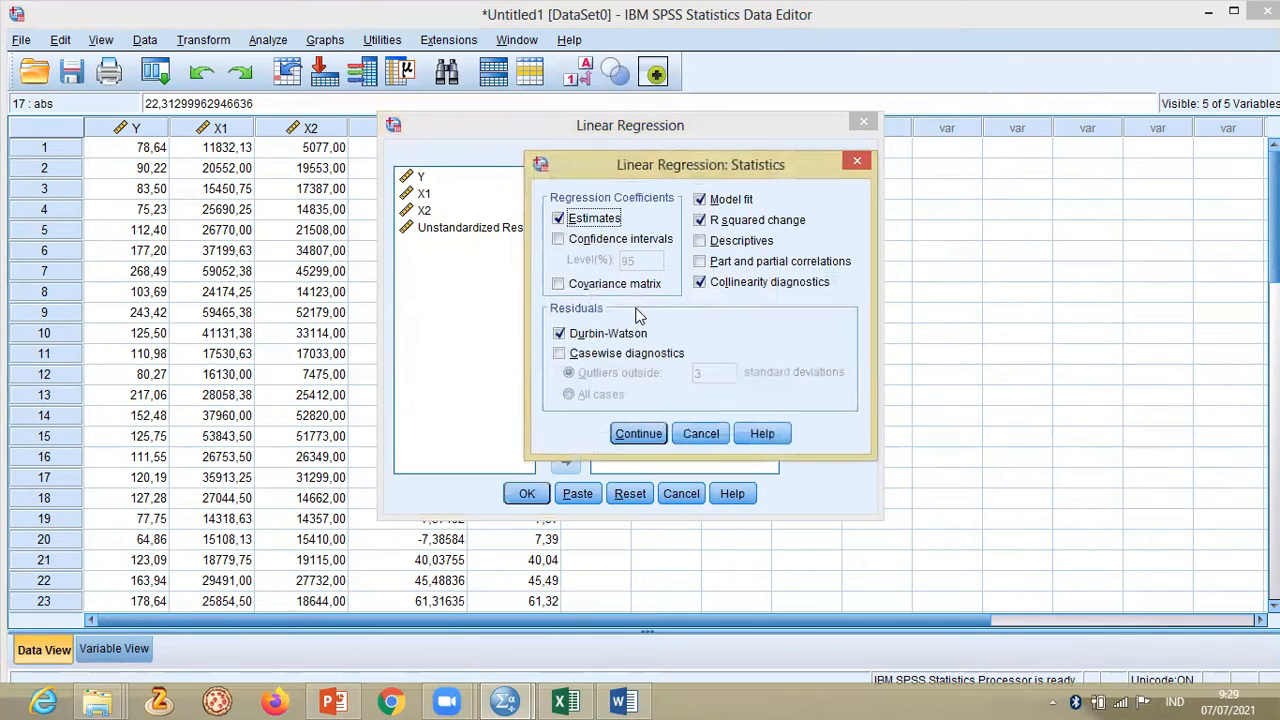
left_click(616, 335)
left_click(714, 284)
left_click(721, 223)
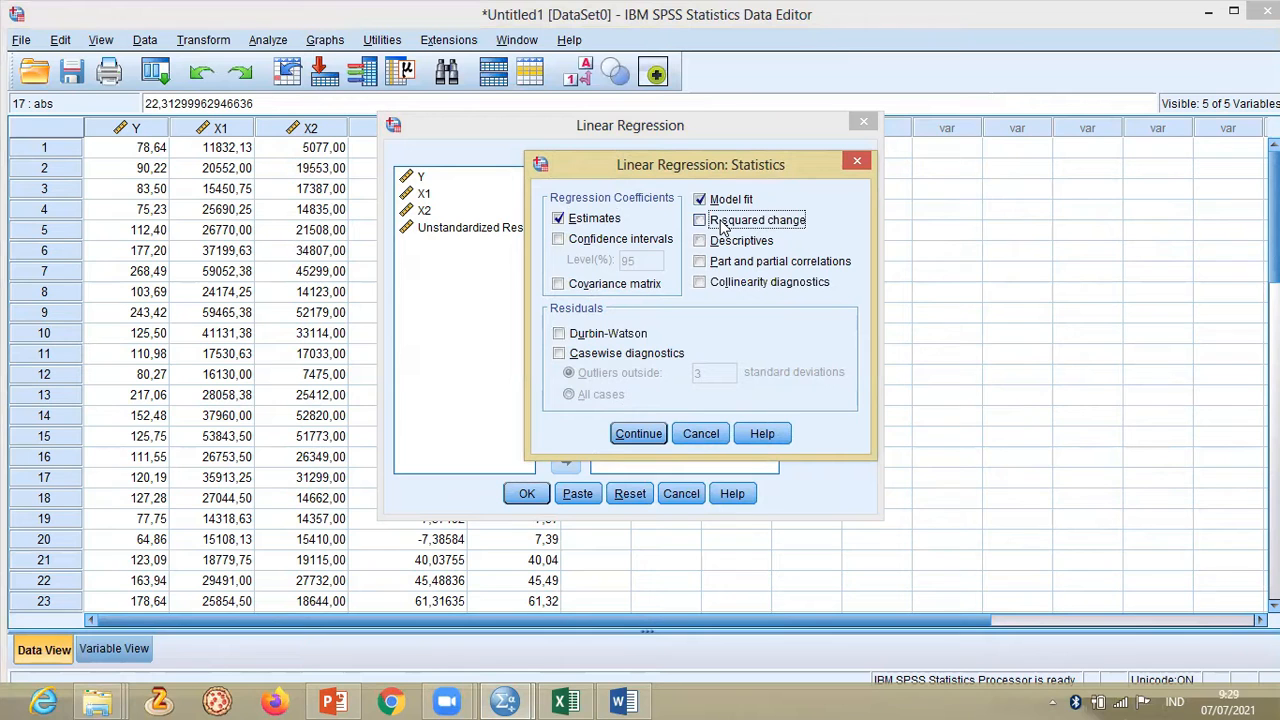
left_click(638, 433)
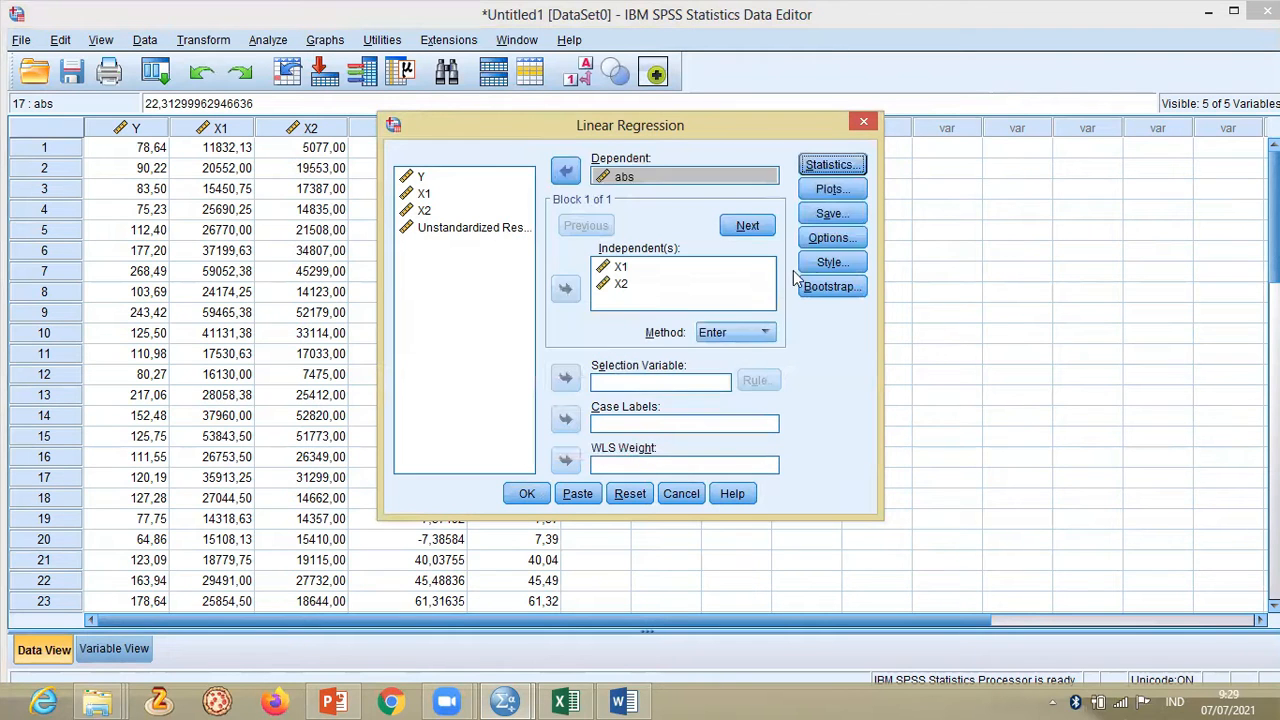
- Turn off saving of unstandardized residuals and run the regression on abs, bringing its Coefficients table into view
left_click(828, 213)
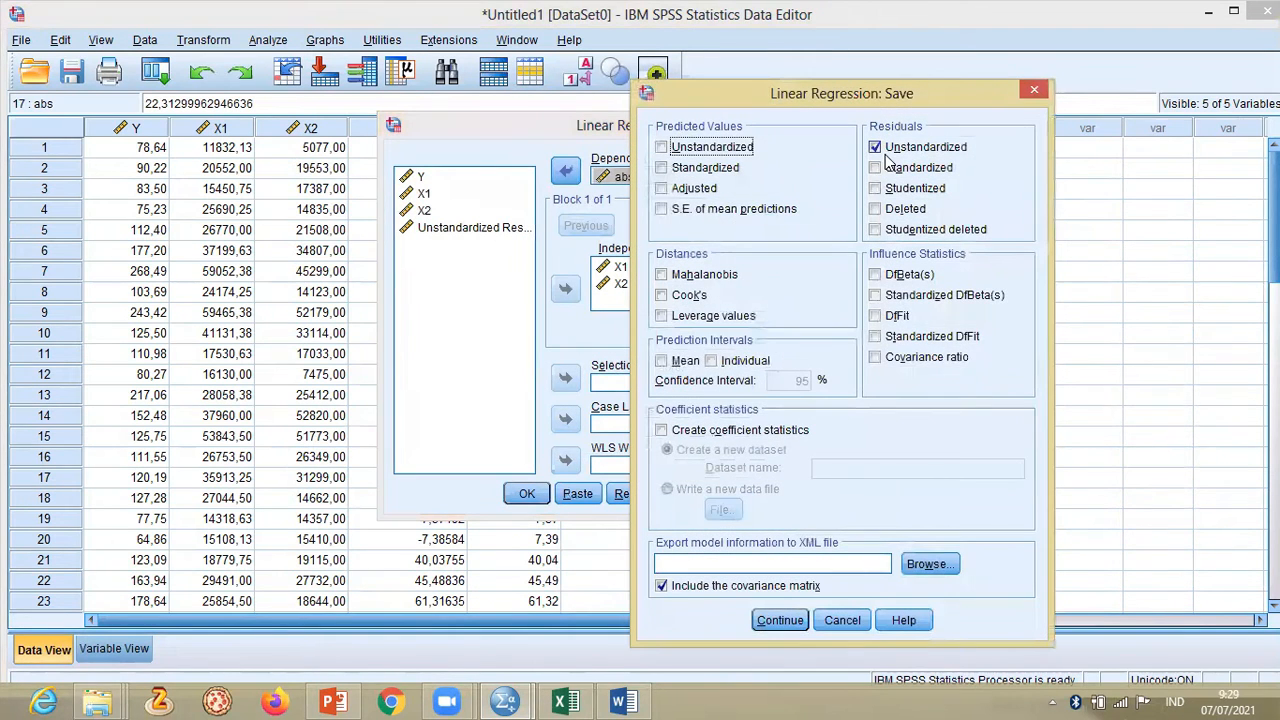
left_click(878, 149)
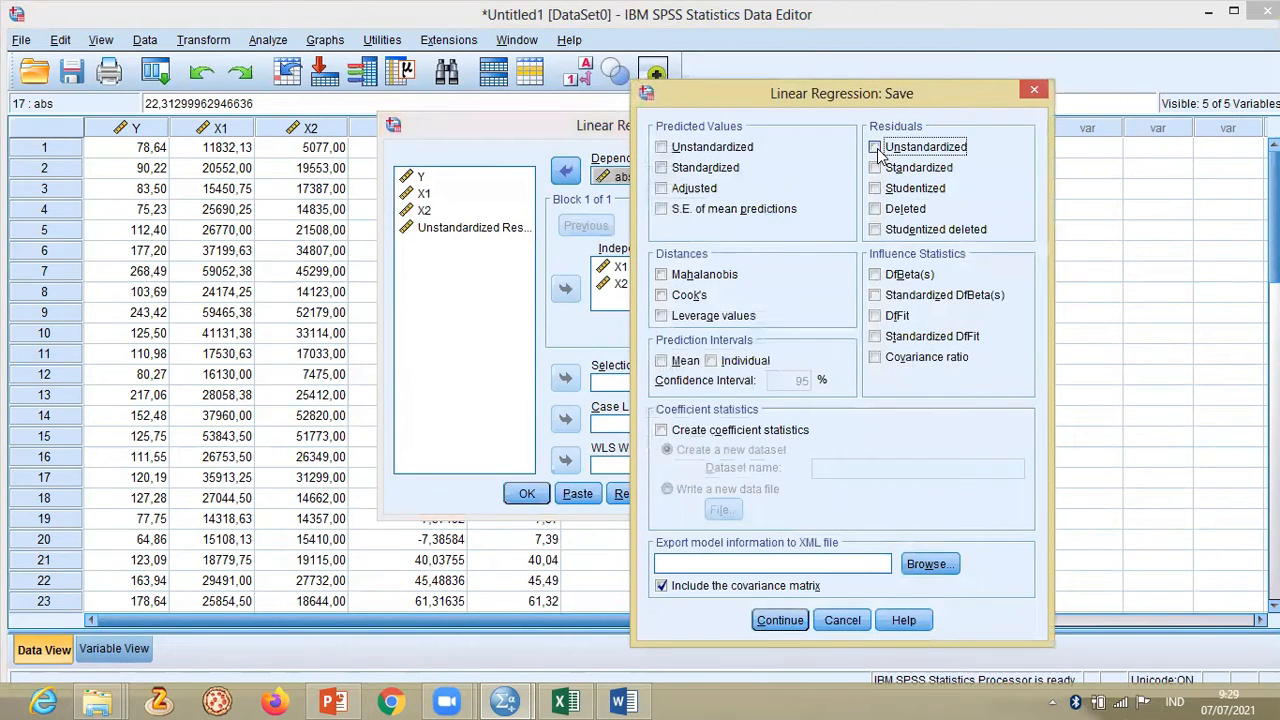
left_click(780, 620)
left_click(527, 493)
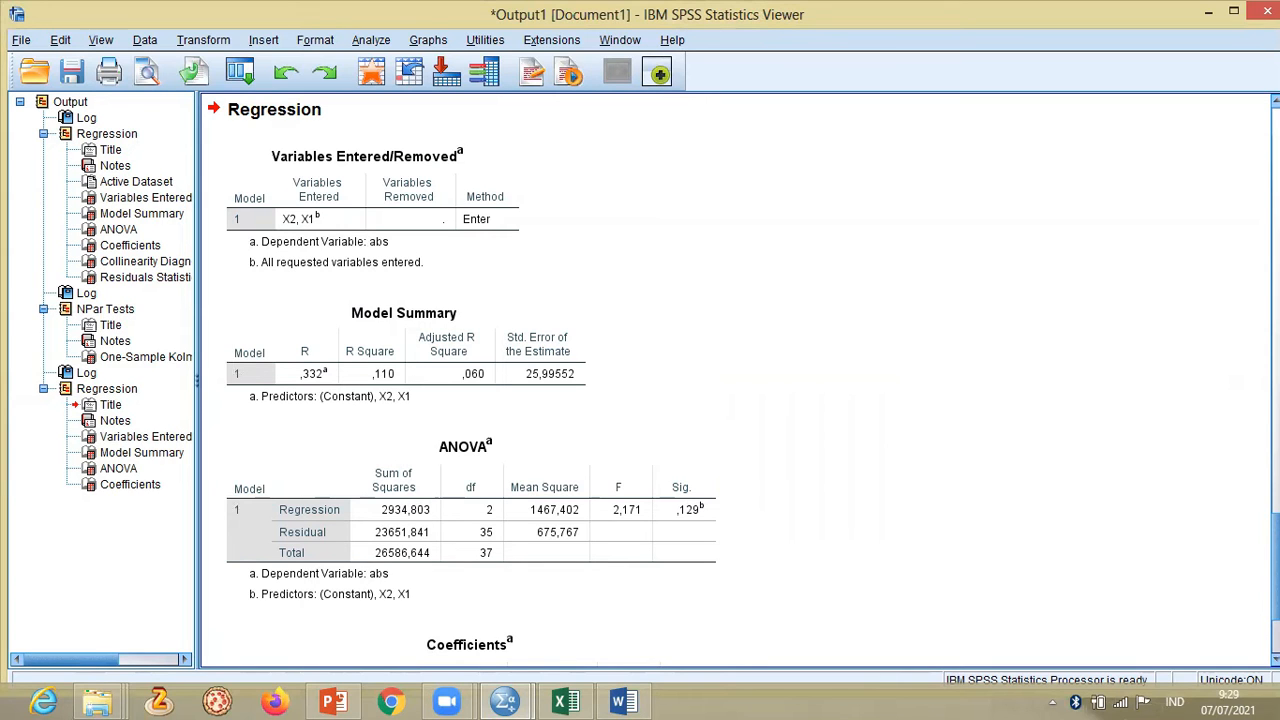
scroll(778, 352, "down", 4)
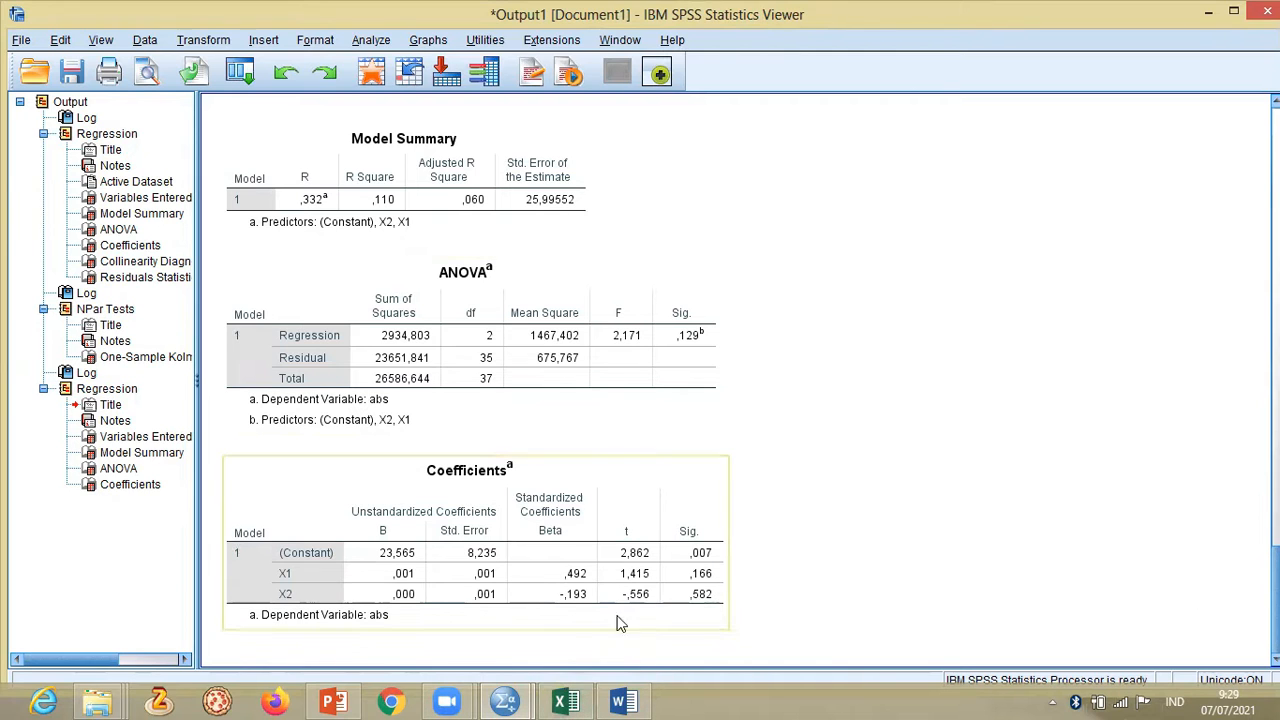
- Switch to the Excel workbook Book1 and examine the data columns from the top of Sheet3, selecting the first Y value
mouse_move(565, 702)
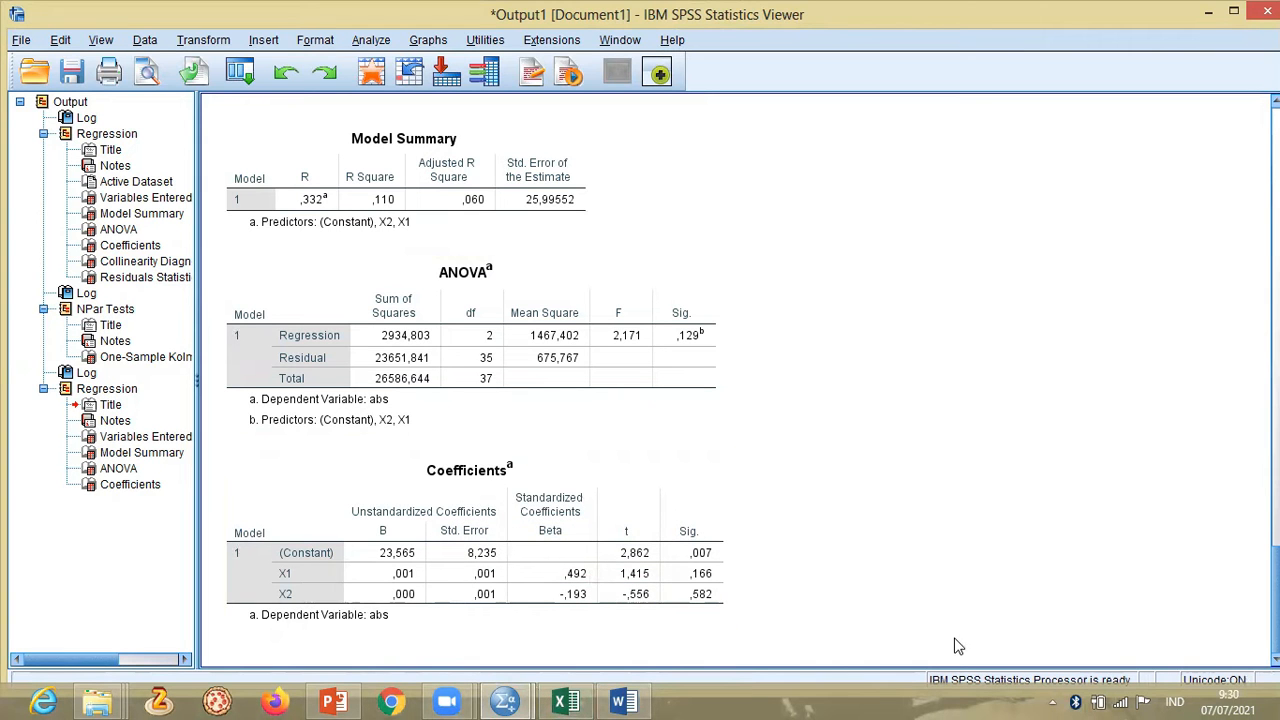
left_click(568, 701)
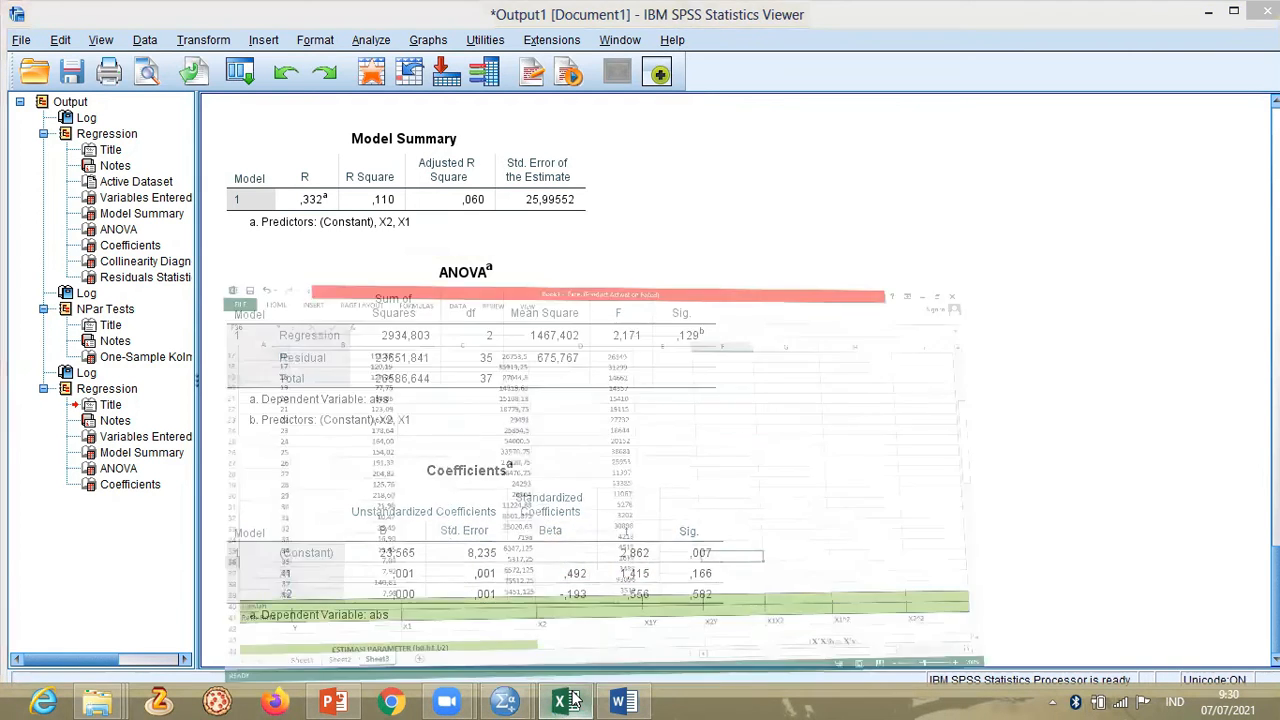
left_click_drag(1269, 300, 1250, 213)
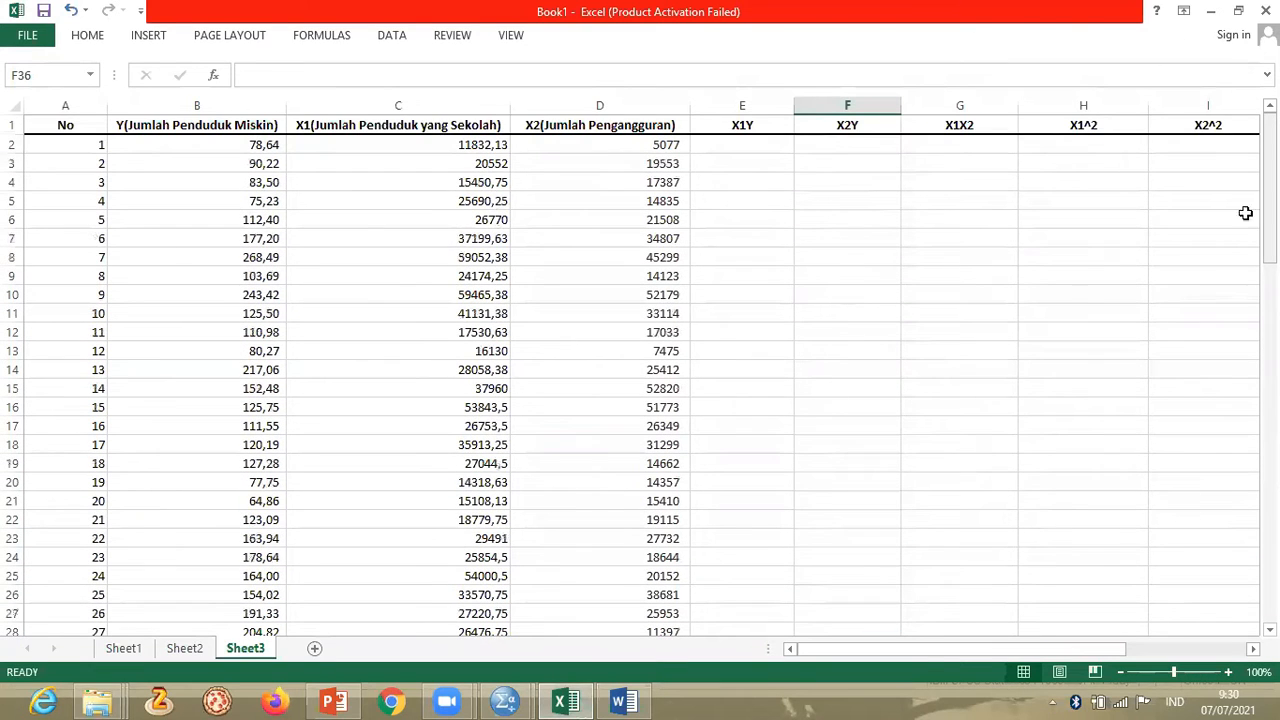
left_click_drag(935, 653, 887, 653)
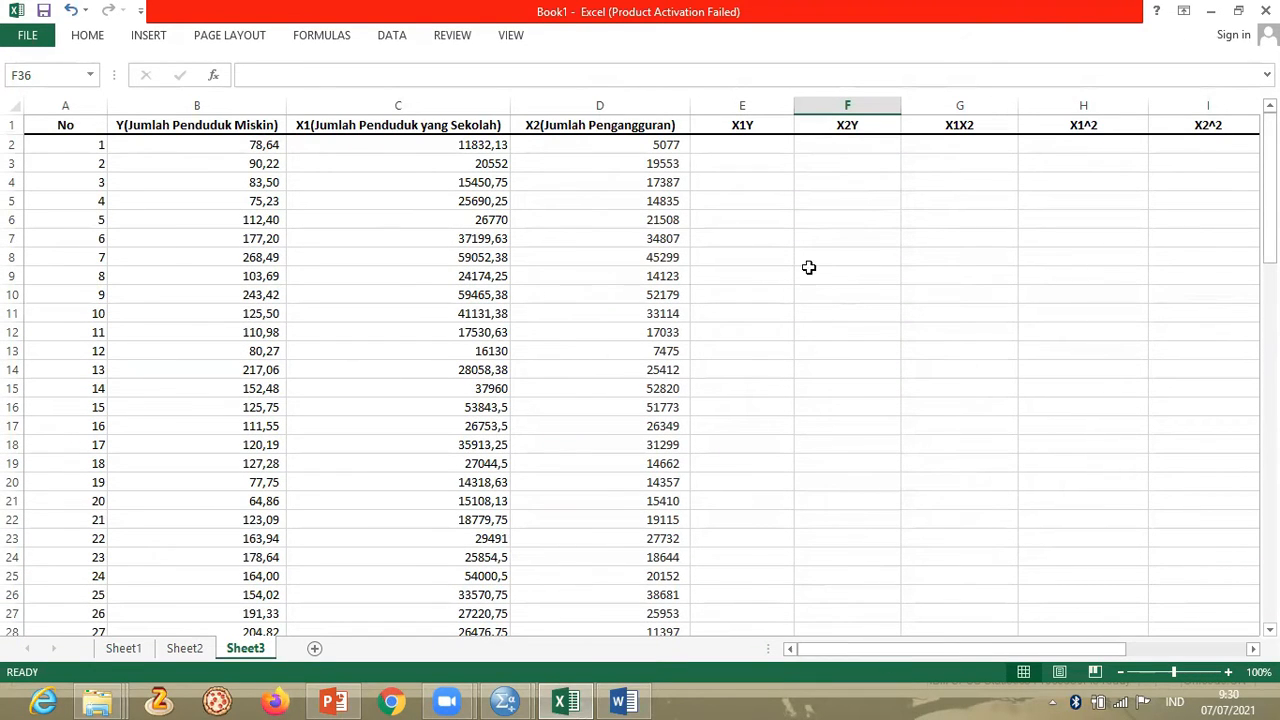
left_click_drag(909, 650, 748, 655)
left_click(240, 150)
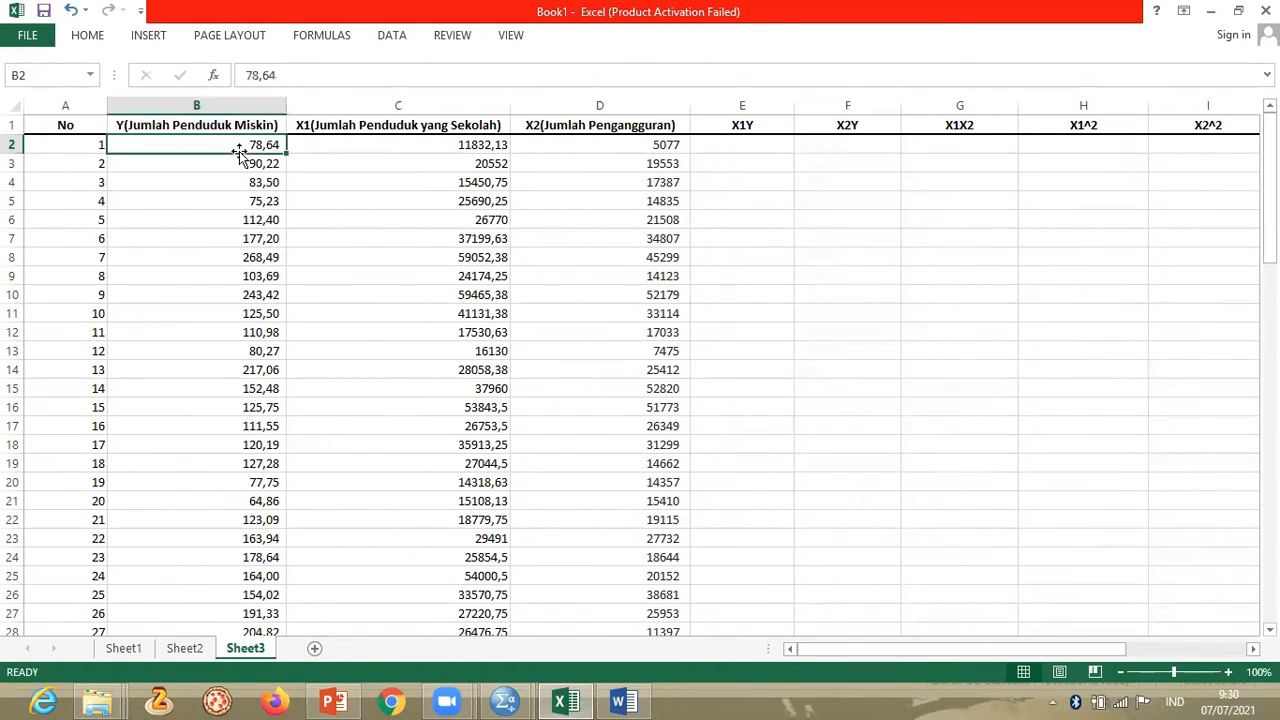
- Examine the first record's X1 and X2 values and the empty Jumlah and Rata-Rata rows beneath the data
key("Right")
key("Right")
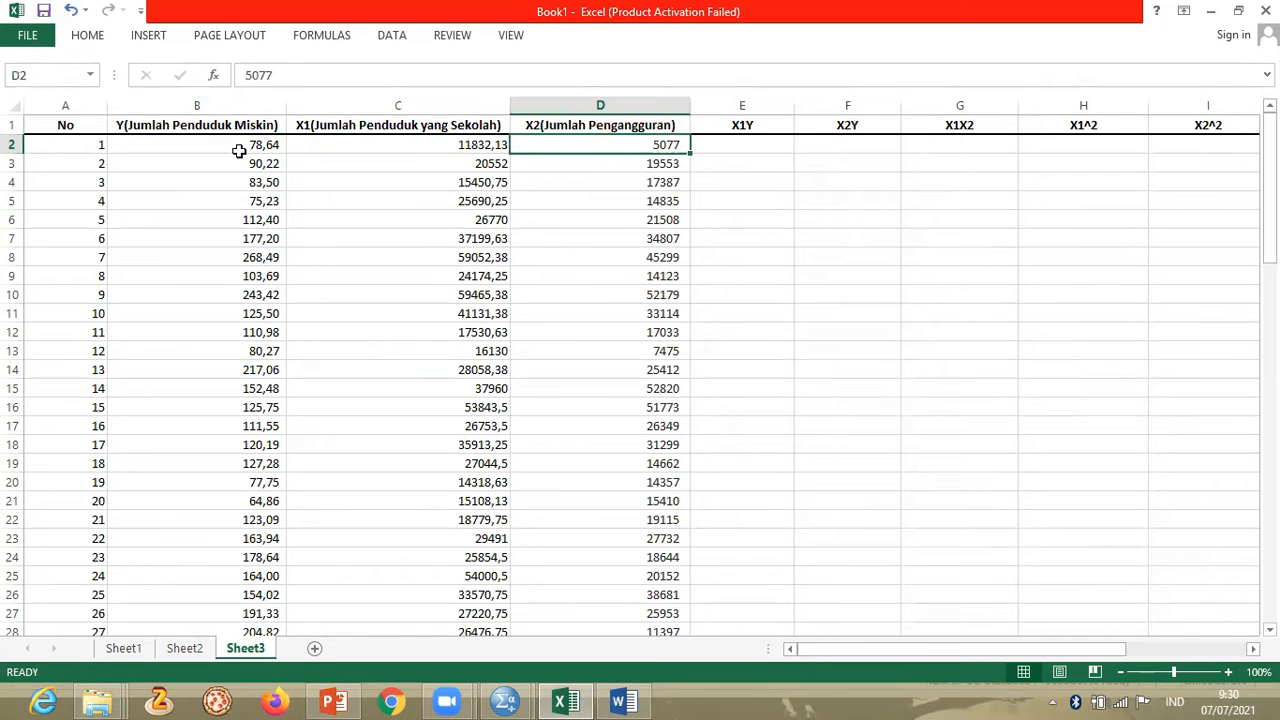
left_click_drag(1269, 160, 1269, 224)
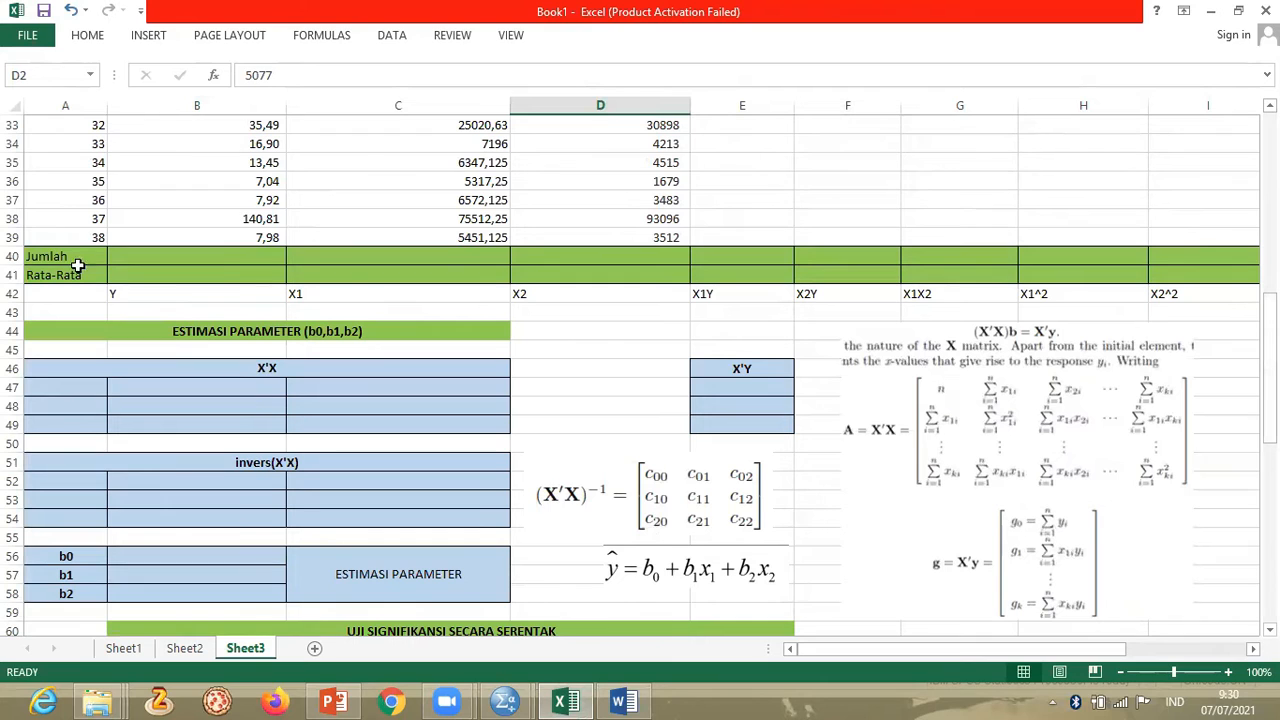
left_click(66, 256)
key("Down")
key("Right")
key("Right")
- Total the Y column in the Jumlah row by entering =SUM(B2:B39) in B40
key("Left")
key("Up")
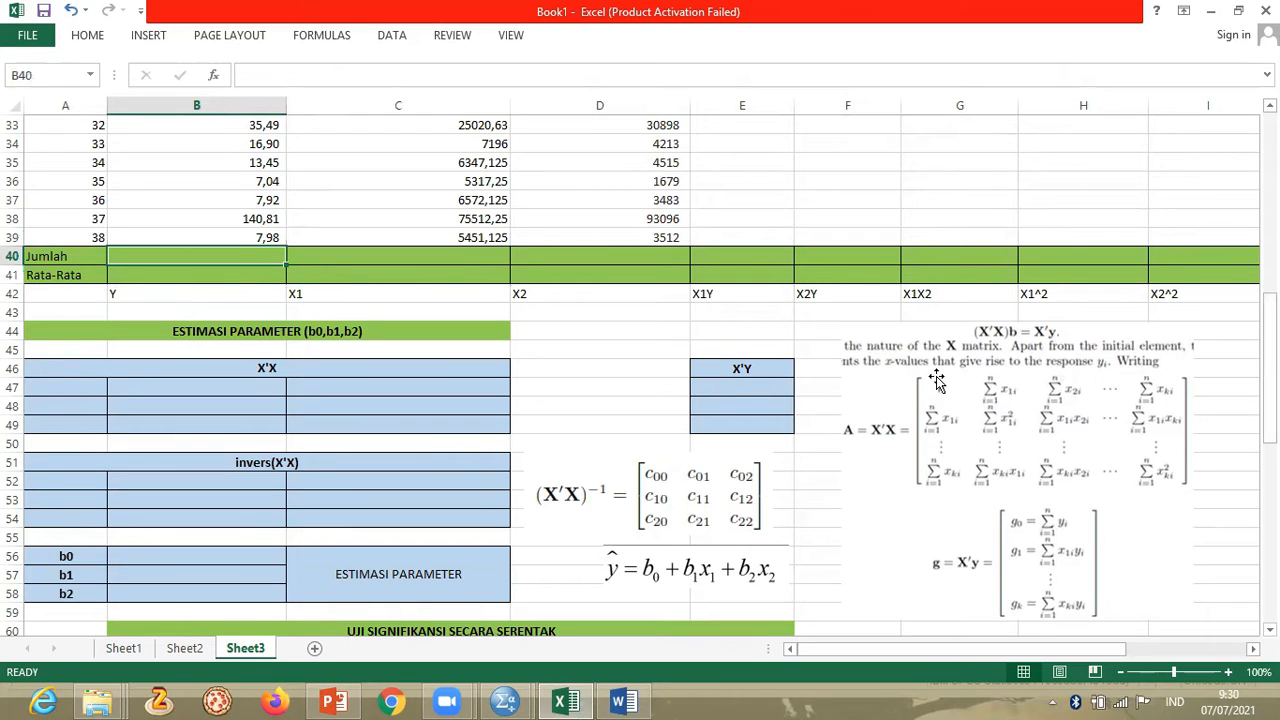
type("=")
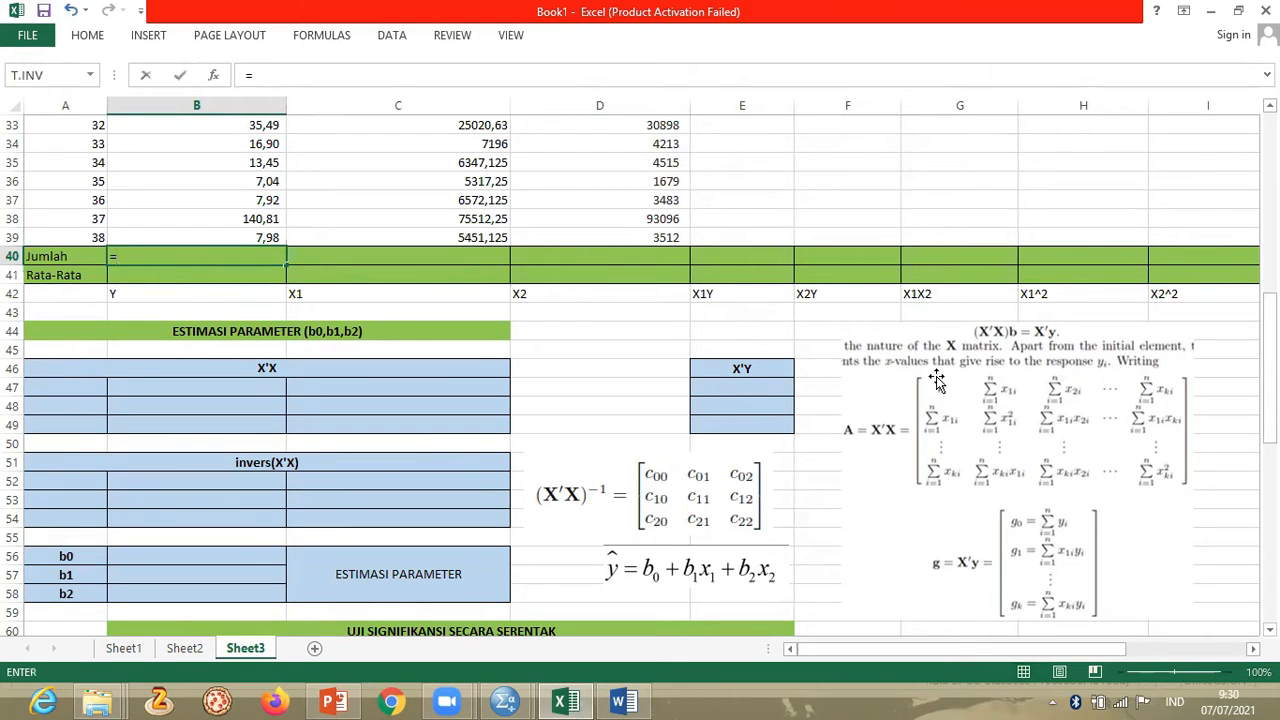
type("SUM")
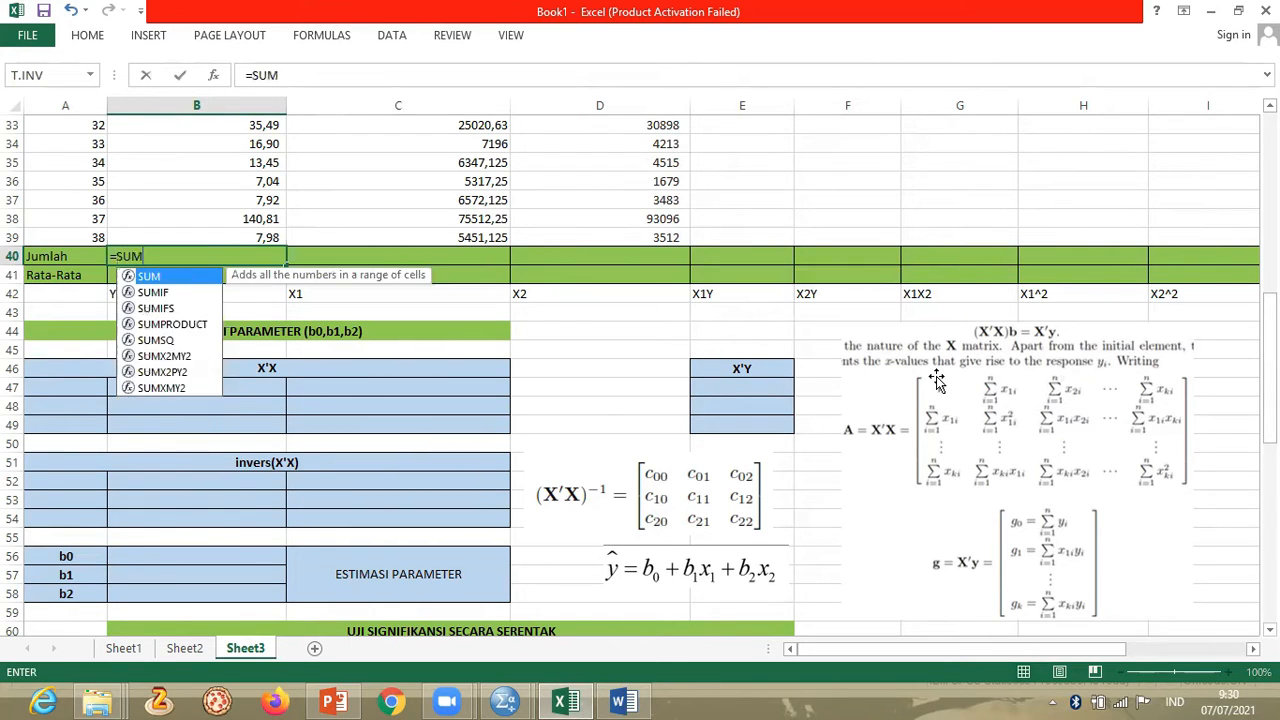
type("(")
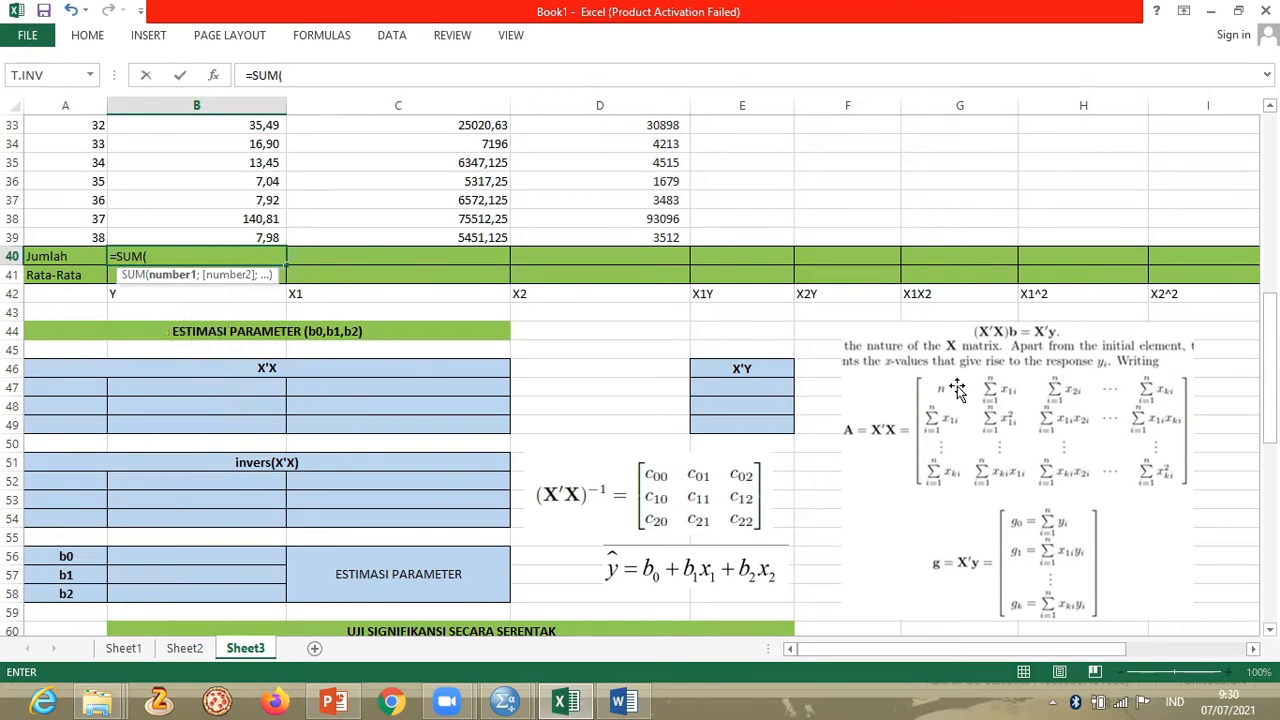
left_click_drag(1268, 395, 1268, 210)
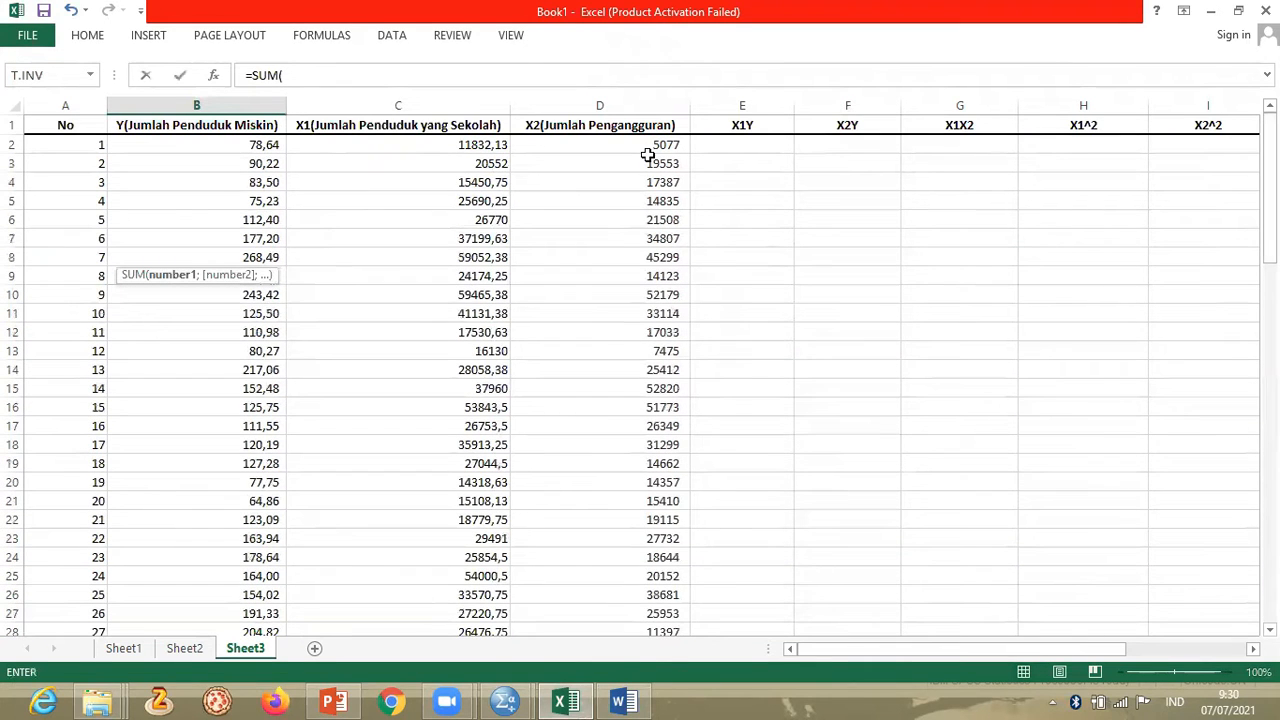
left_click_drag(254, 147, 244, 515)
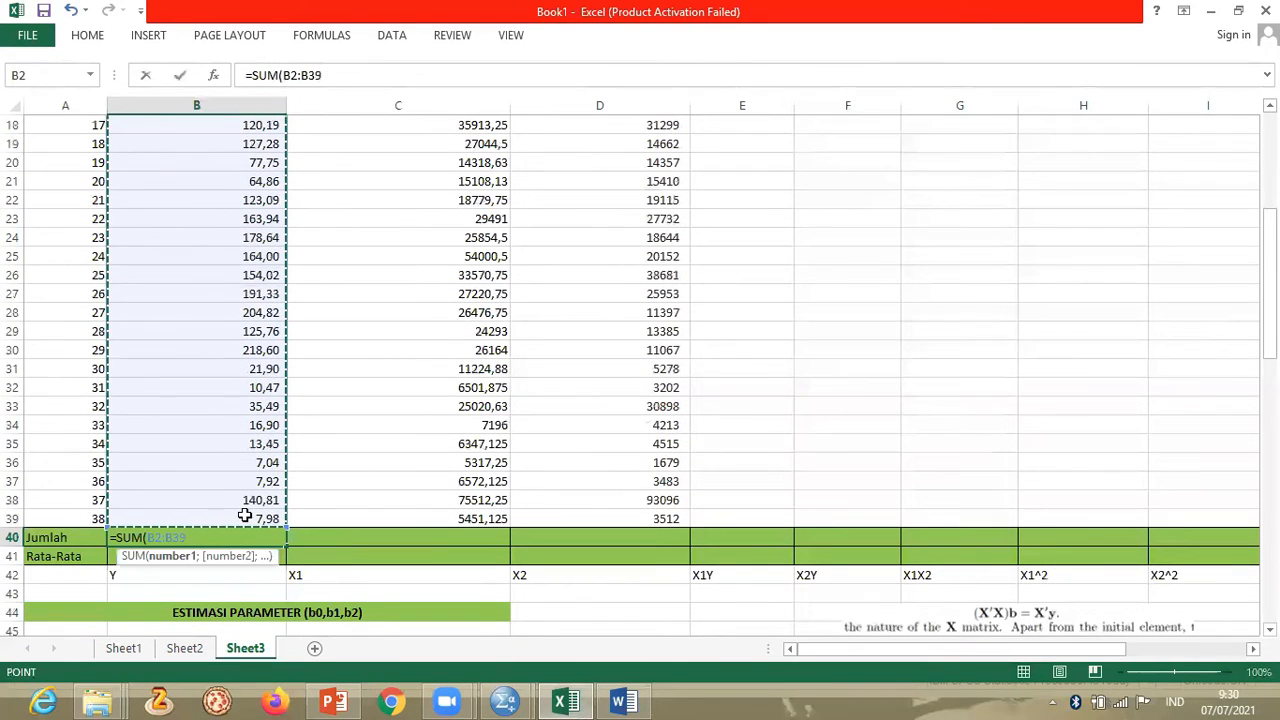
type(")")
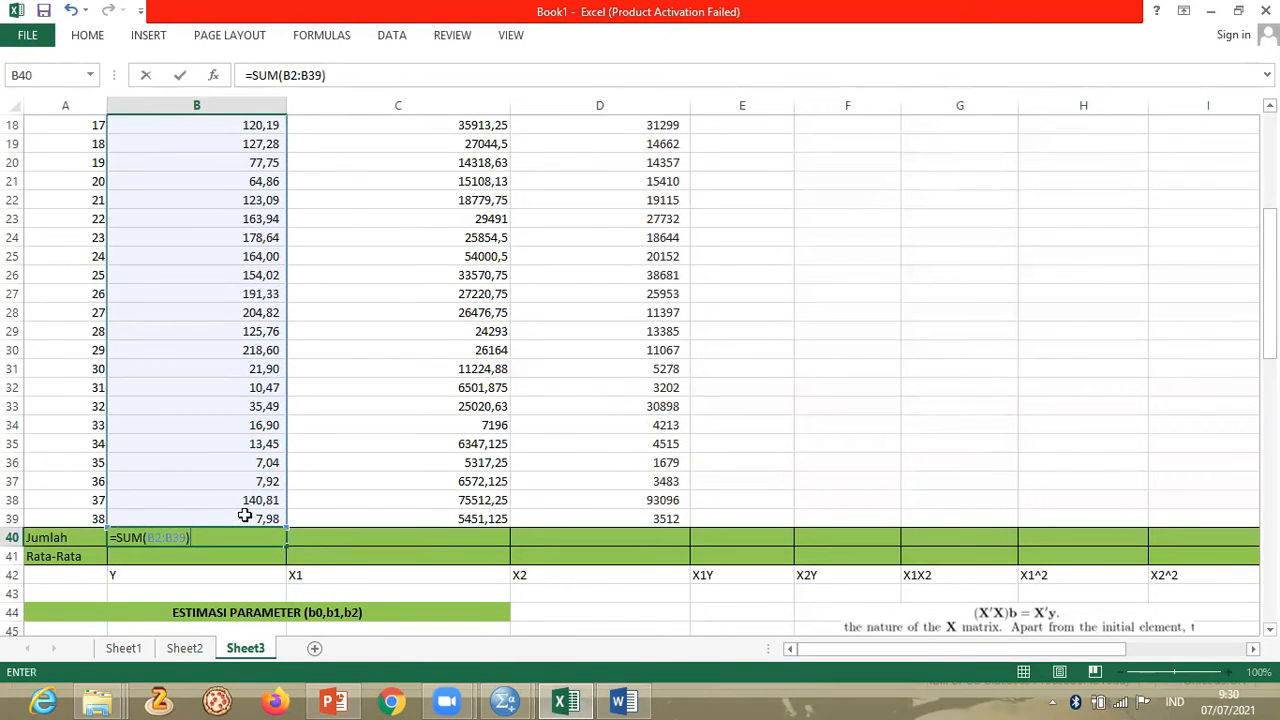
key("Return")
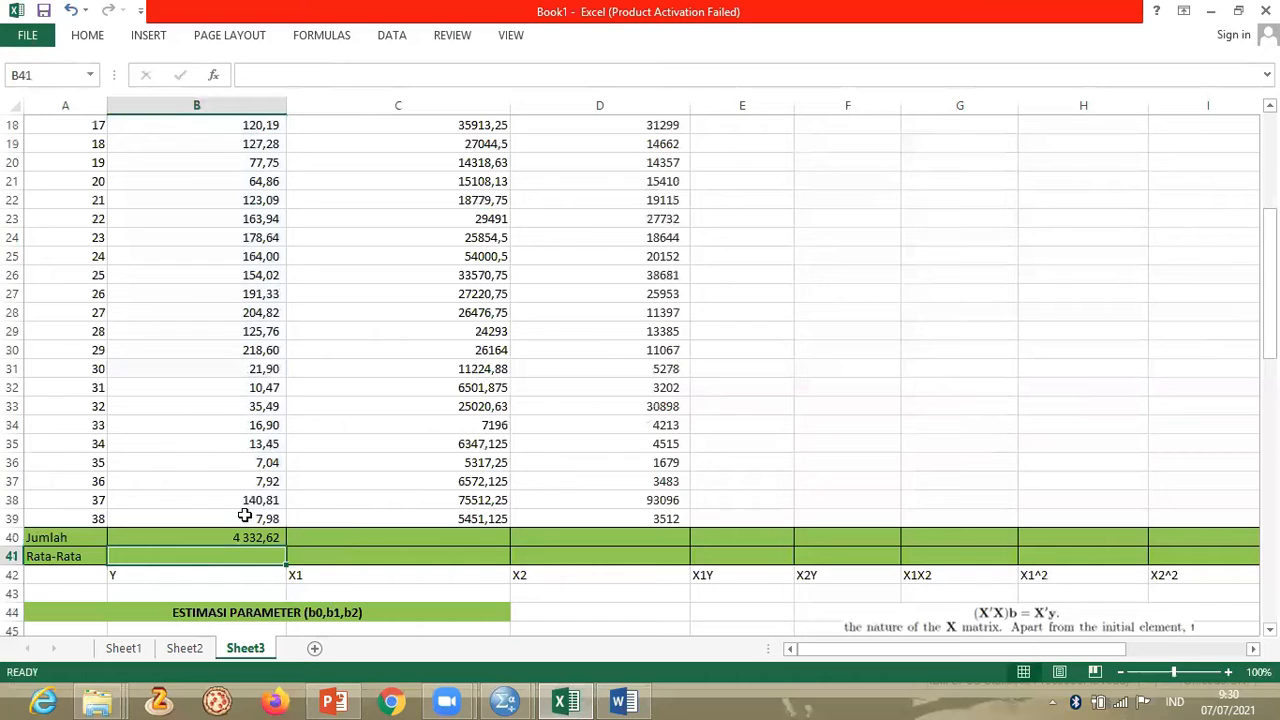
- Extend the Jumlah sum formula from B40 across the X1 and X2 columns to D40, and check the copied cells
left_click(244, 537)
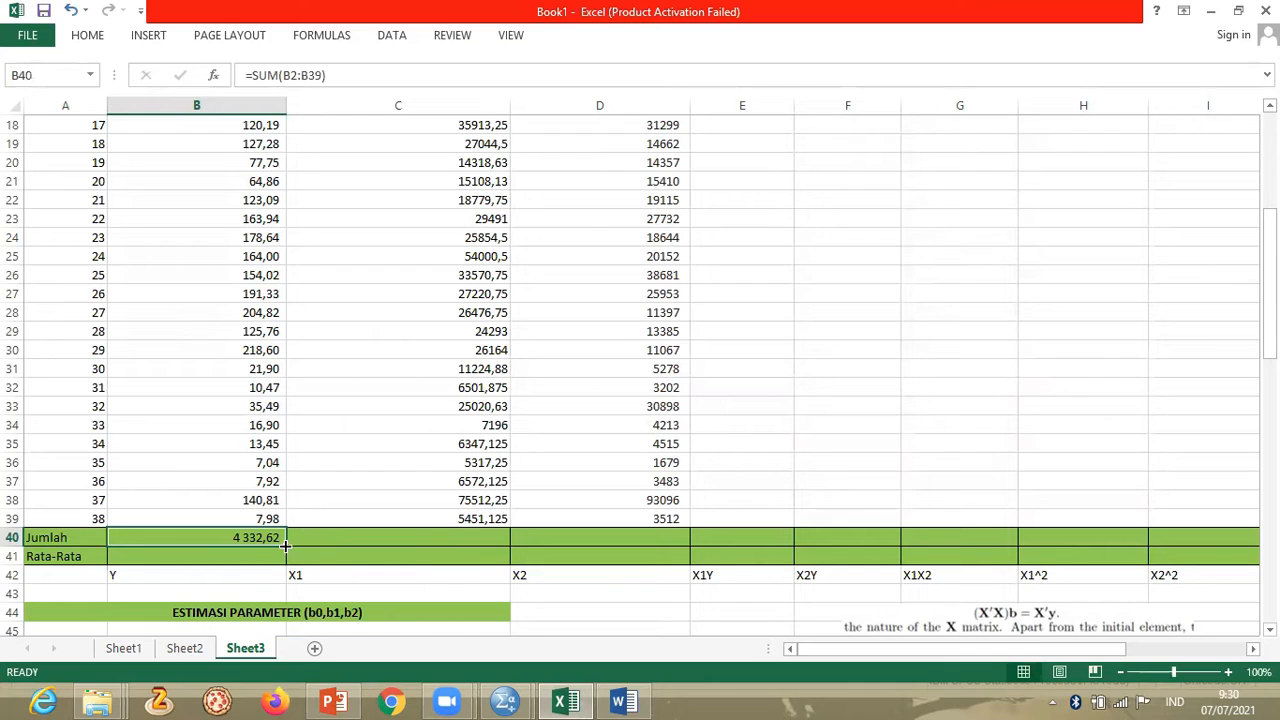
left_click_drag(285, 545, 603, 540)
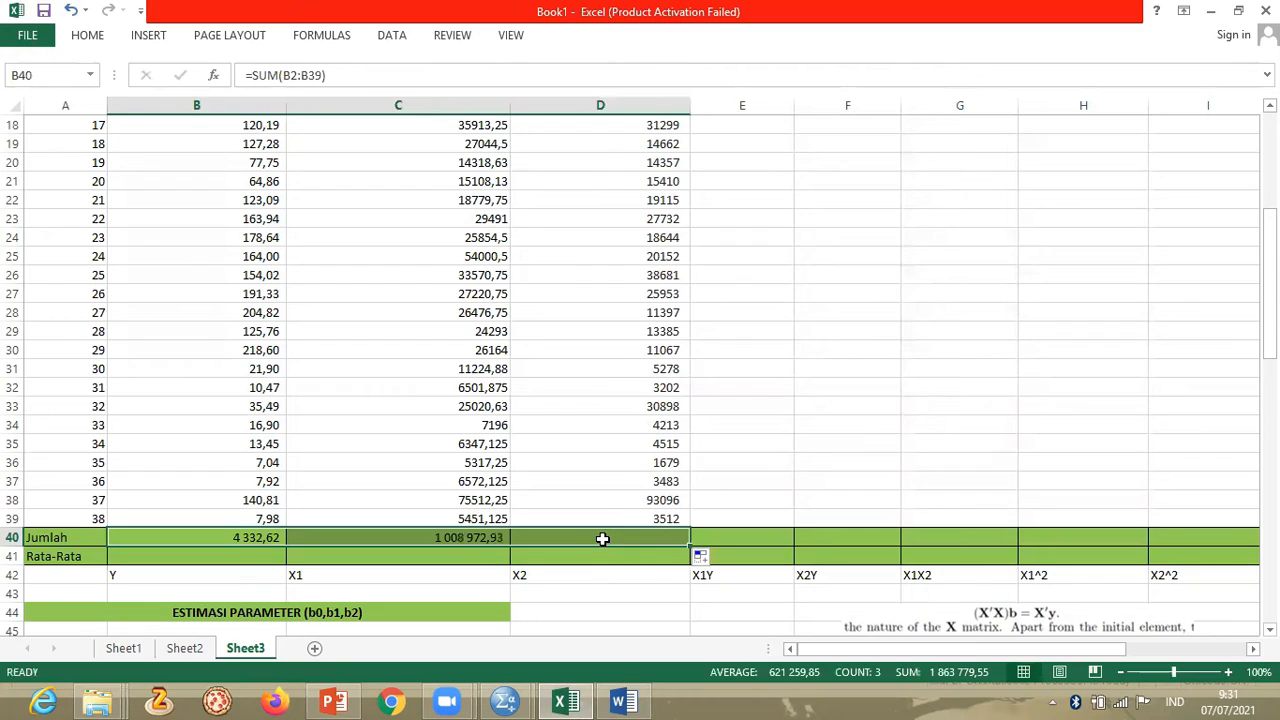
left_click(485, 536)
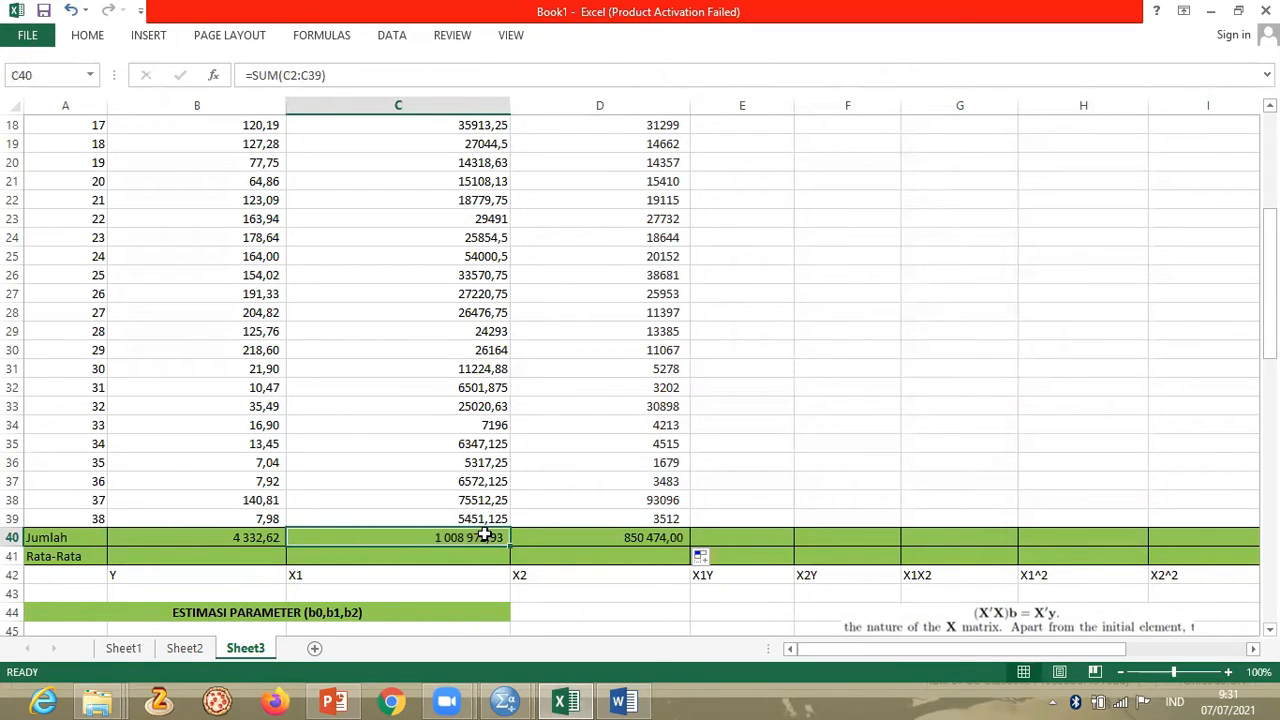
key("Right")
key("Right")
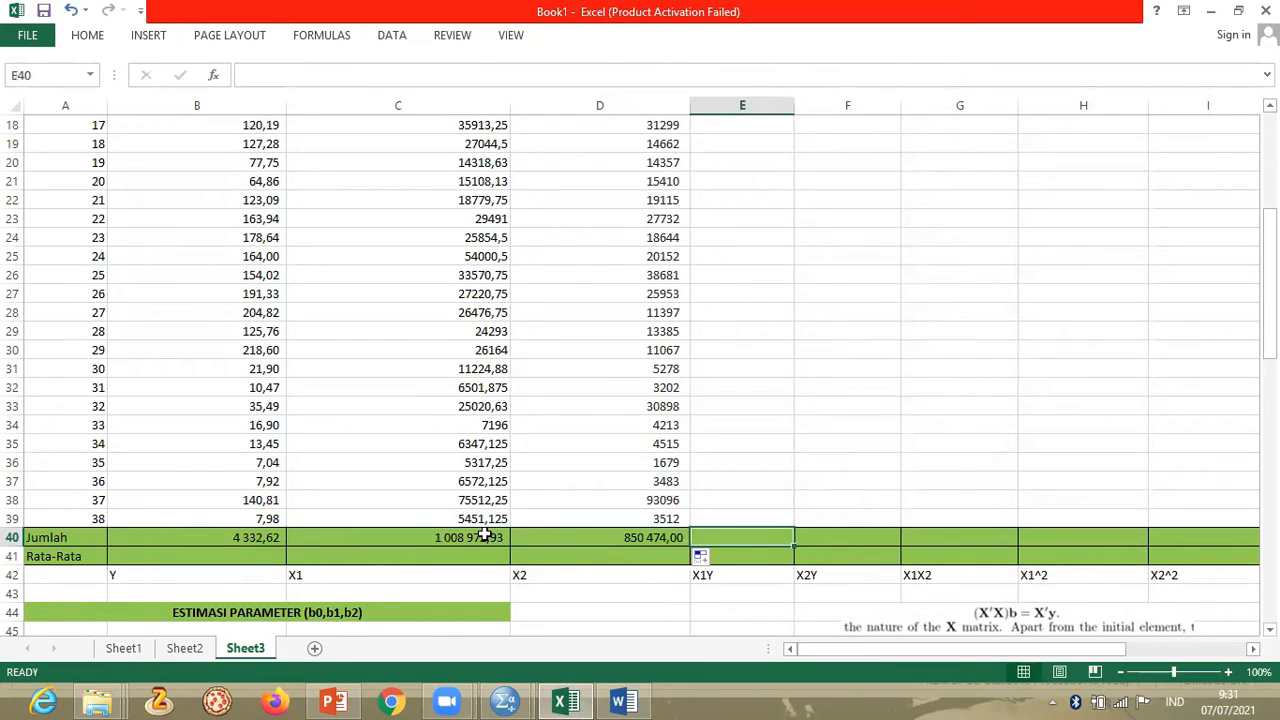
- Enter =AVERAGE(B2:B39) in B41 of the Rata-Rata row and copy it across the X1 and X2 columns to D41
left_click(267, 557)
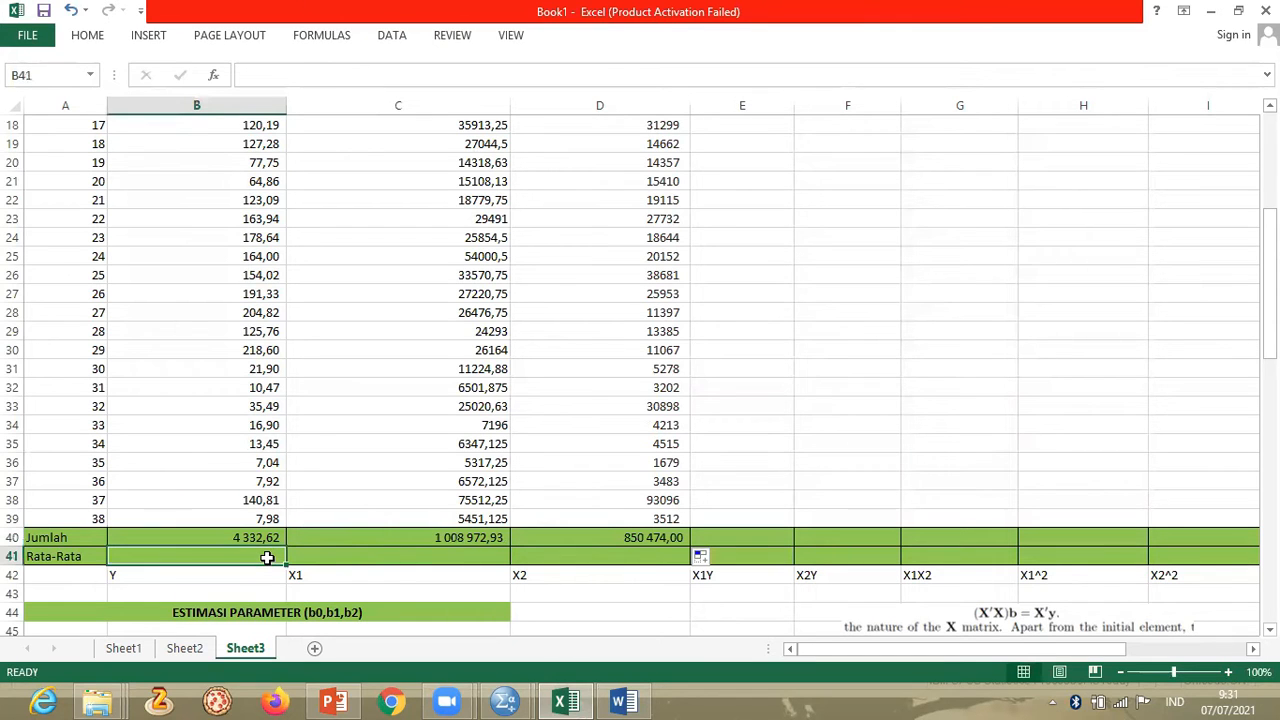
type("=AV")
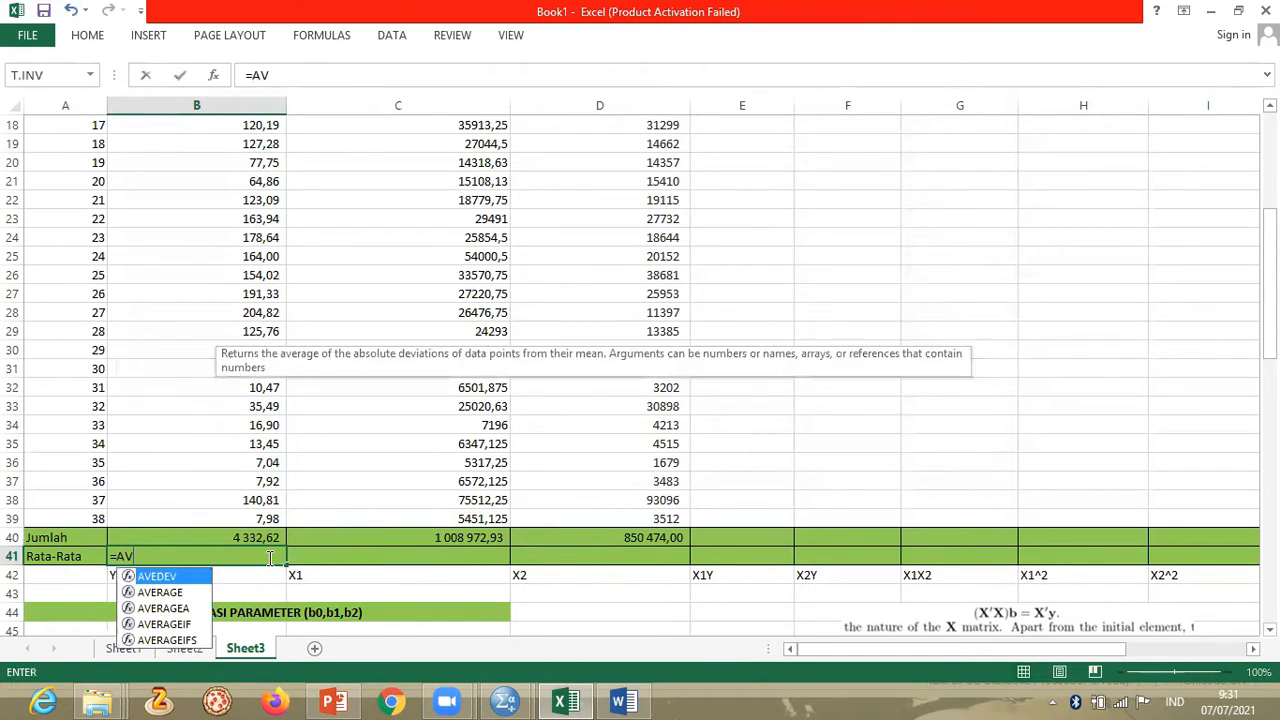
type("ERAGE(")
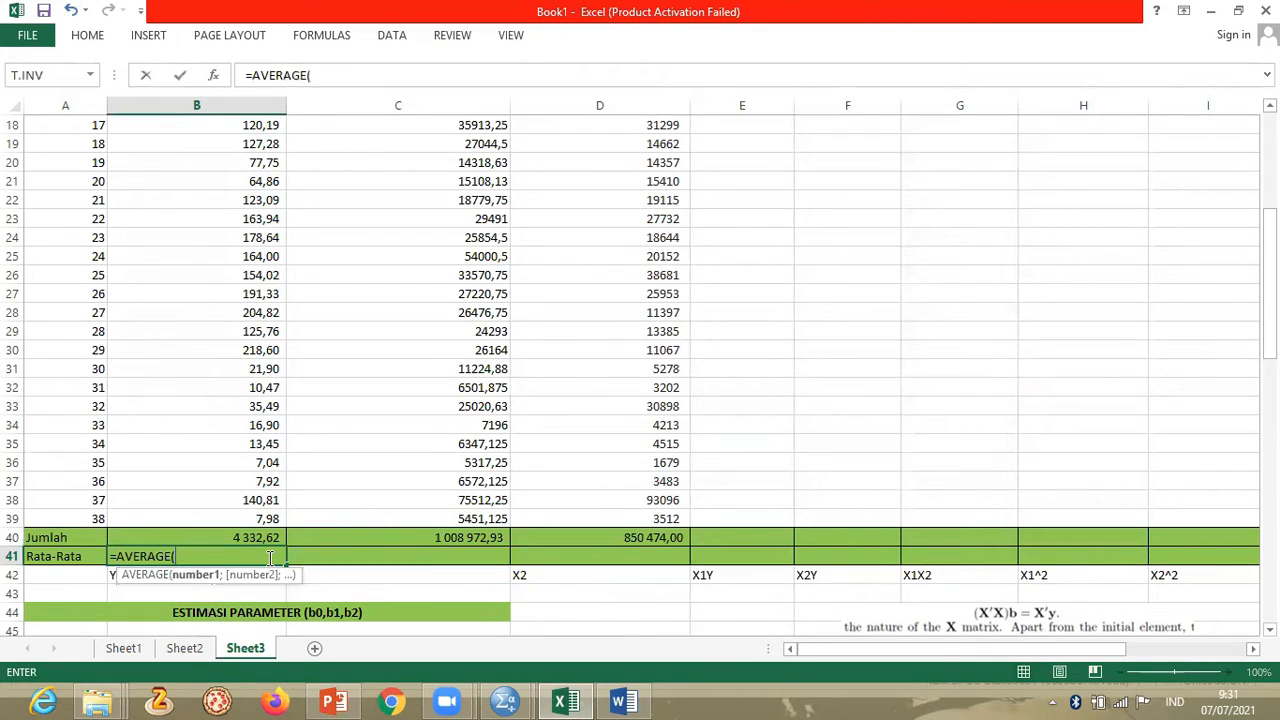
left_click_drag(1270, 340, 1270, 238)
left_click_drag(256, 144, 255, 540)
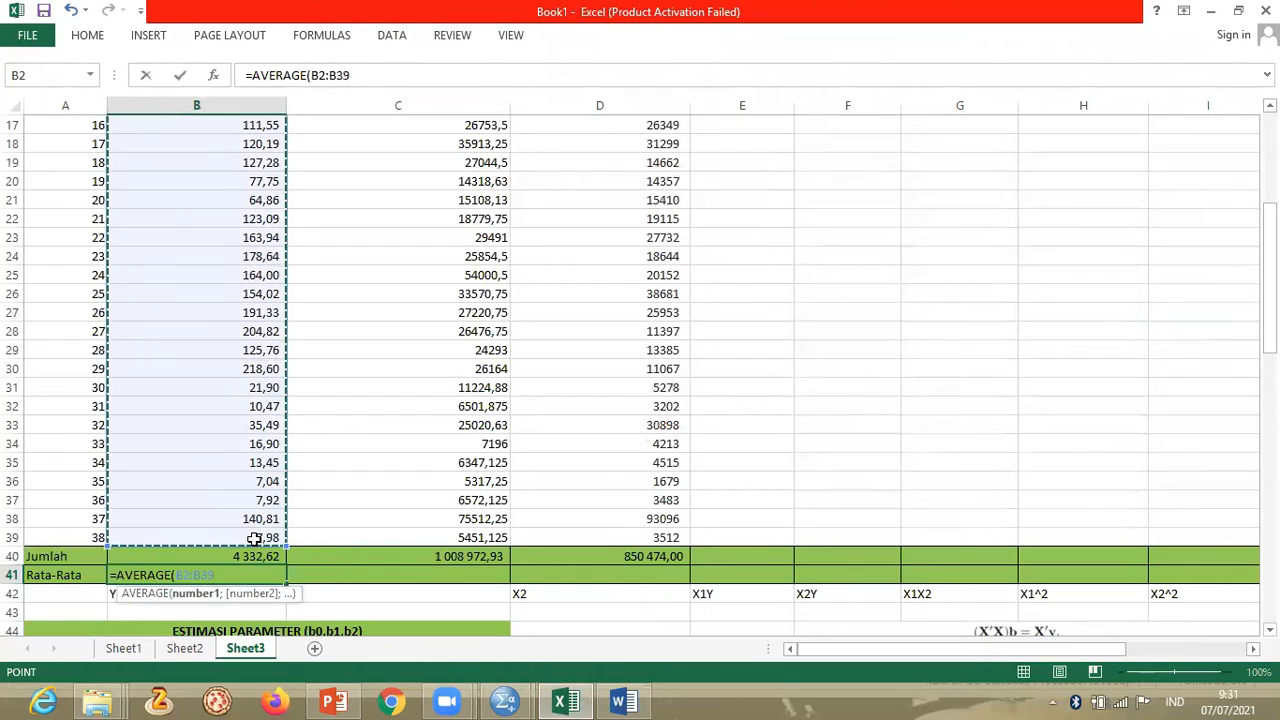
type(")")
key("Return")
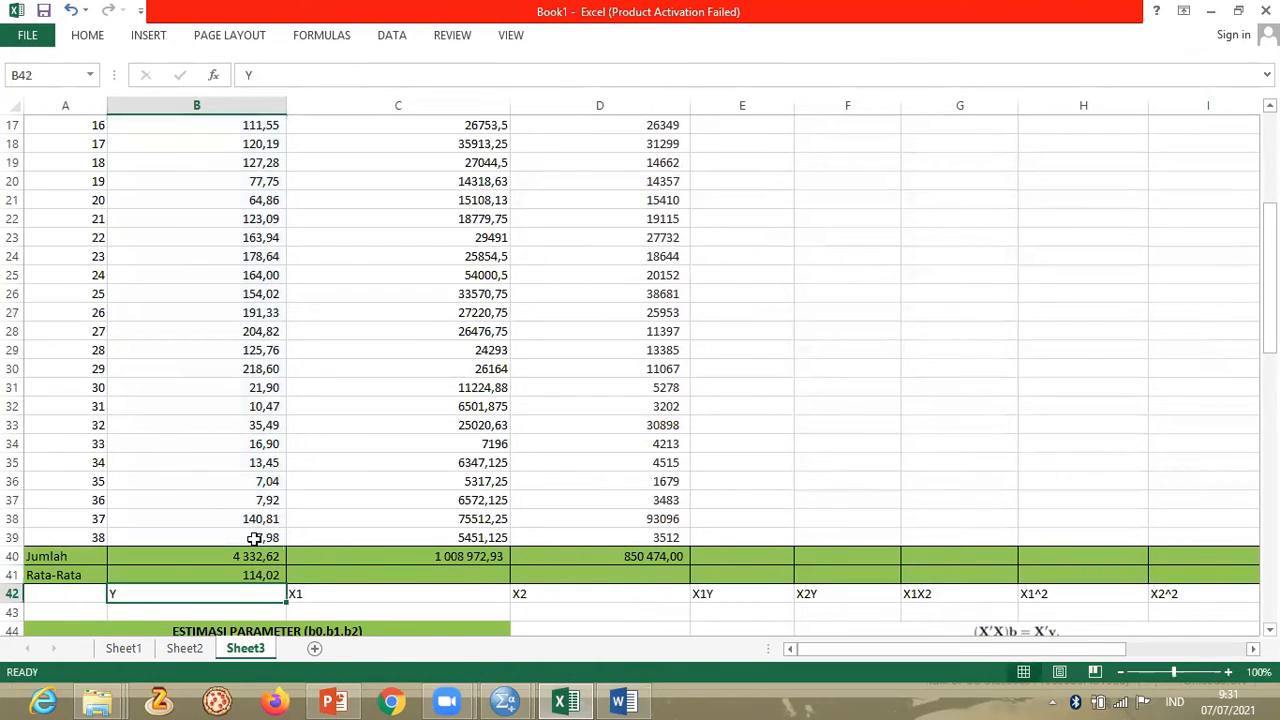
left_click(273, 570)
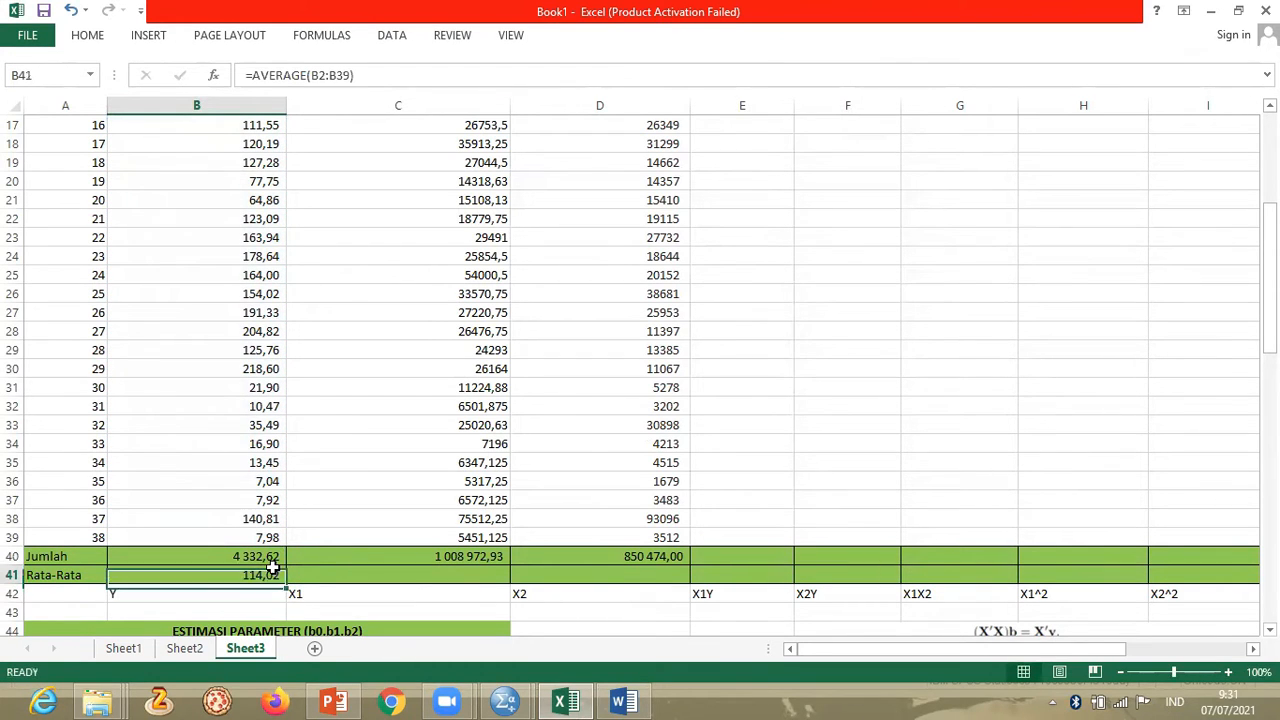
left_click_drag(286, 586, 638, 588)
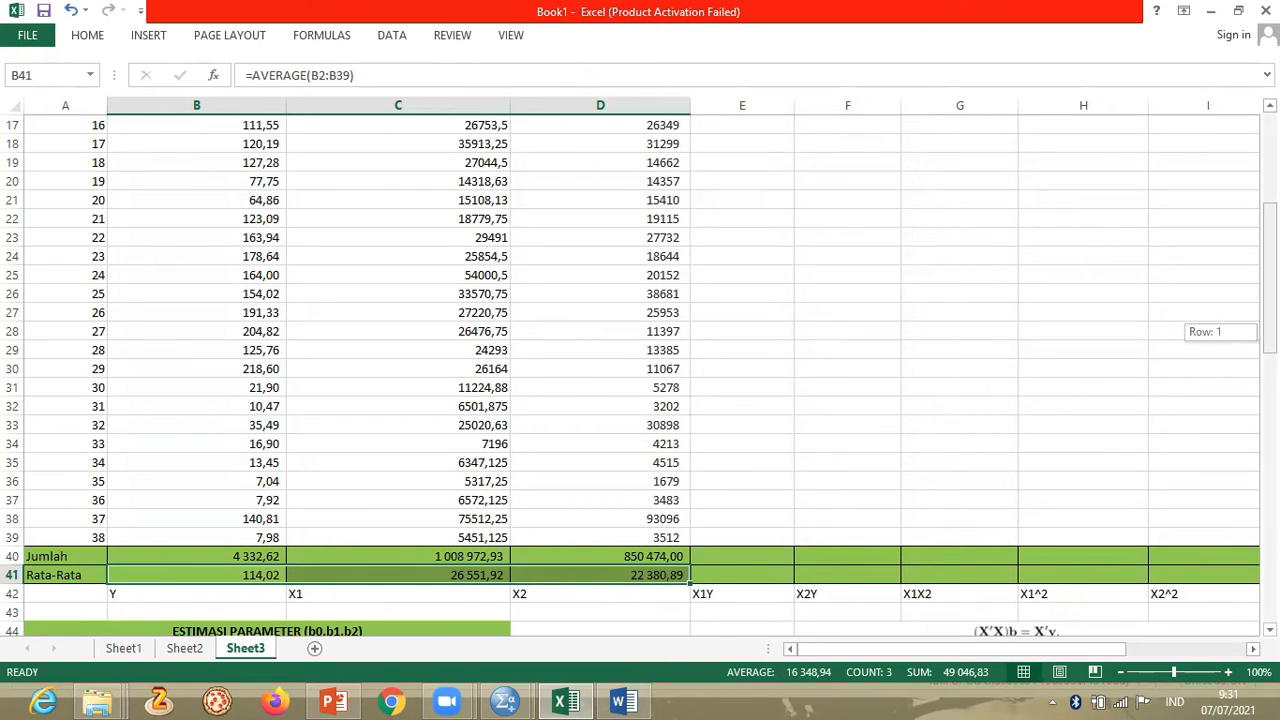
- Calculate the X1Y column by entering =C2*B2 in E2 and filling it down to row 39
left_click_drag(1270, 330, 1270, 238)
left_click_drag(976, 650, 1008, 650)
left_click(677, 146)
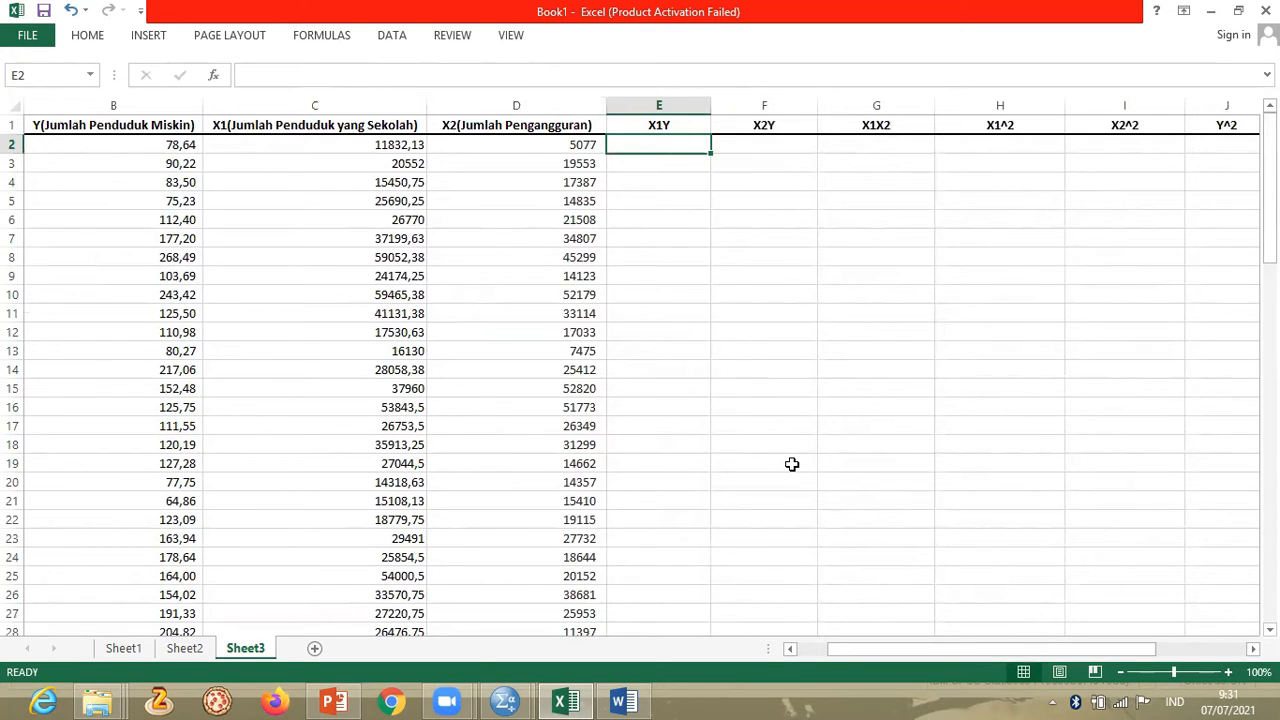
type("=")
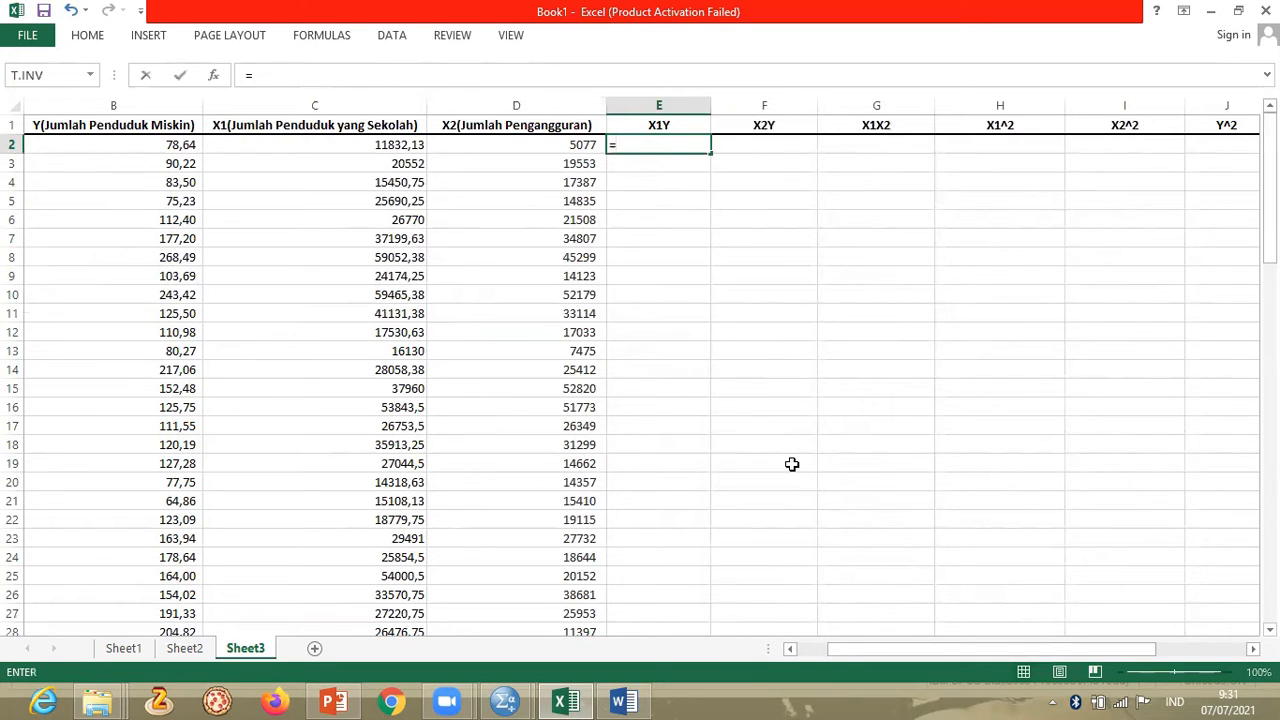
left_click(398, 146)
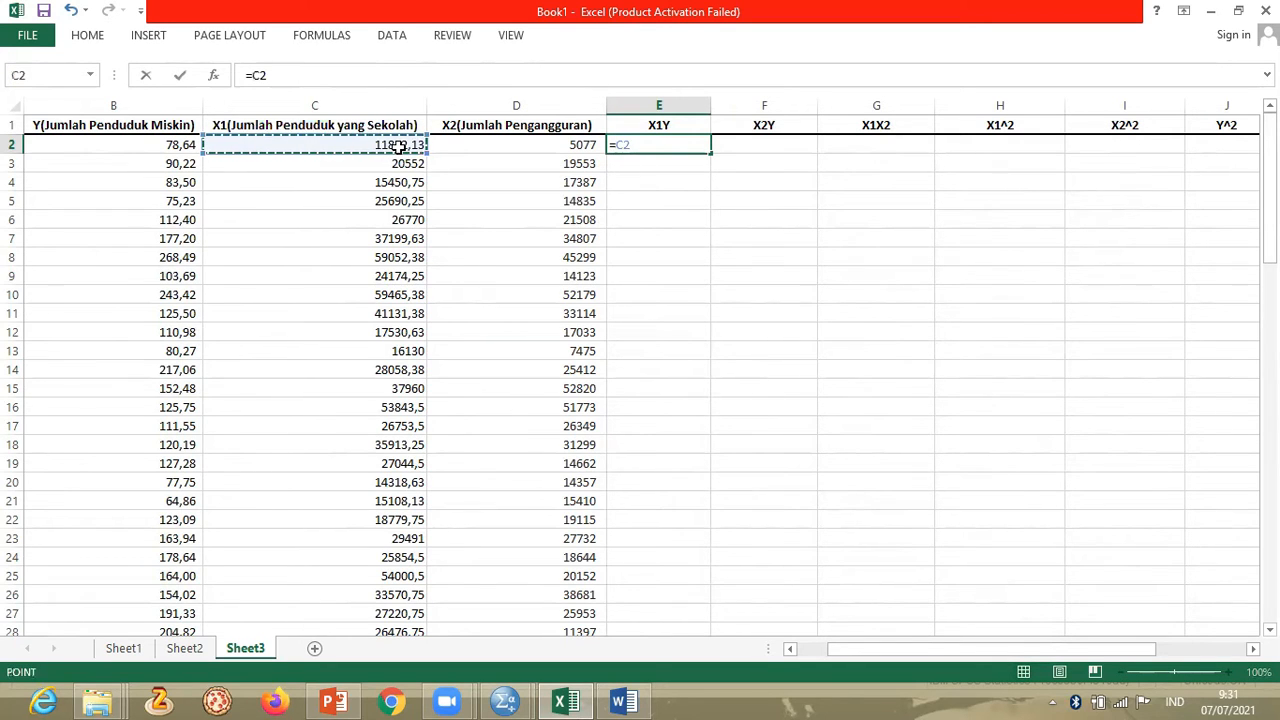
type("*")
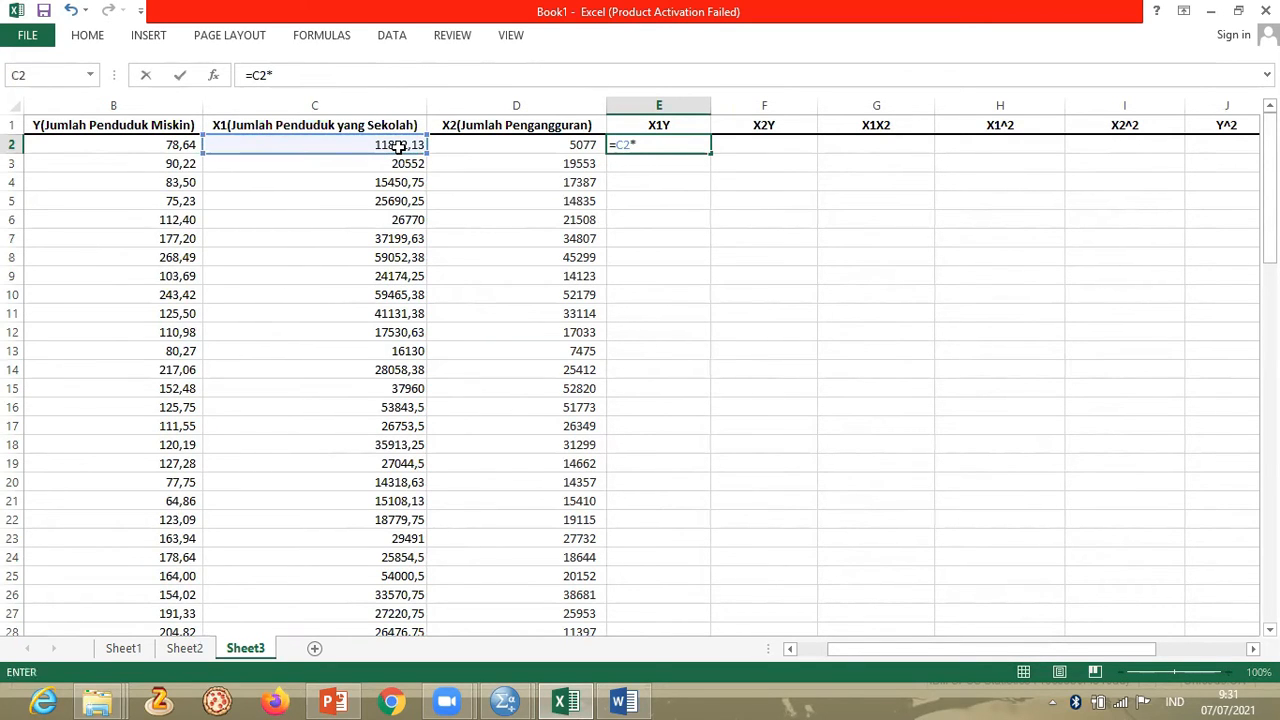
left_click(183, 144)
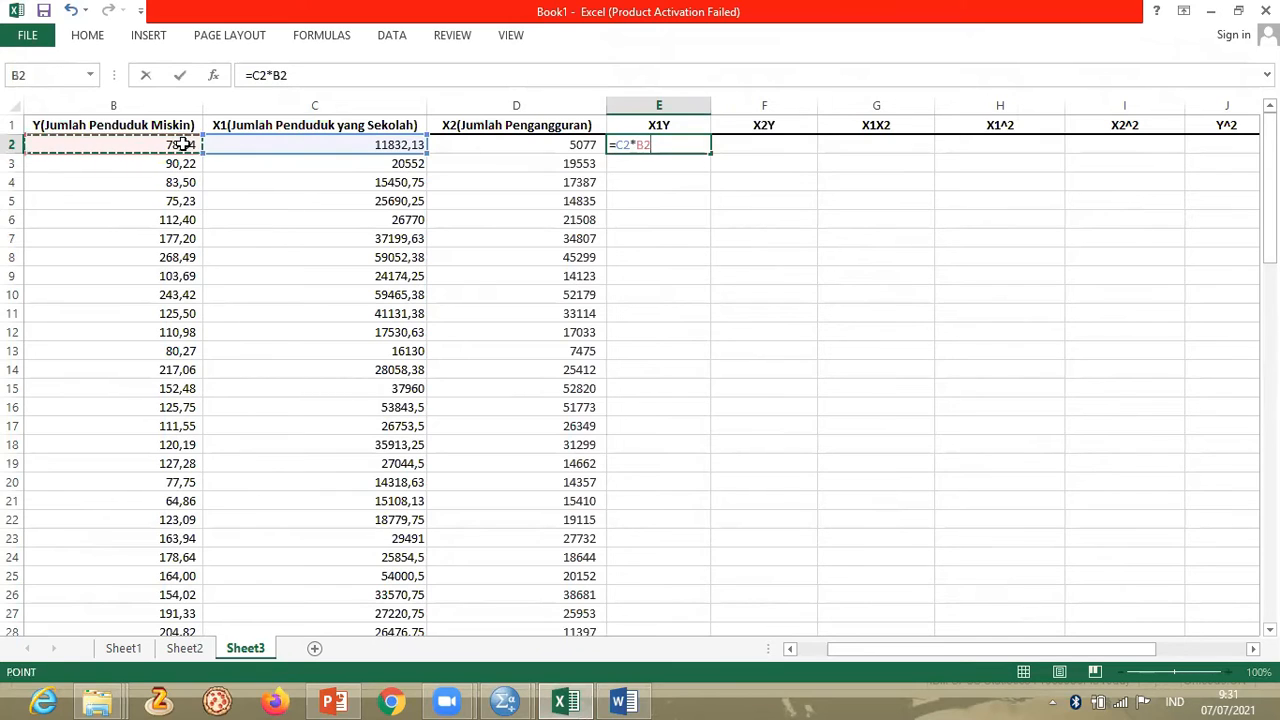
key("Return")
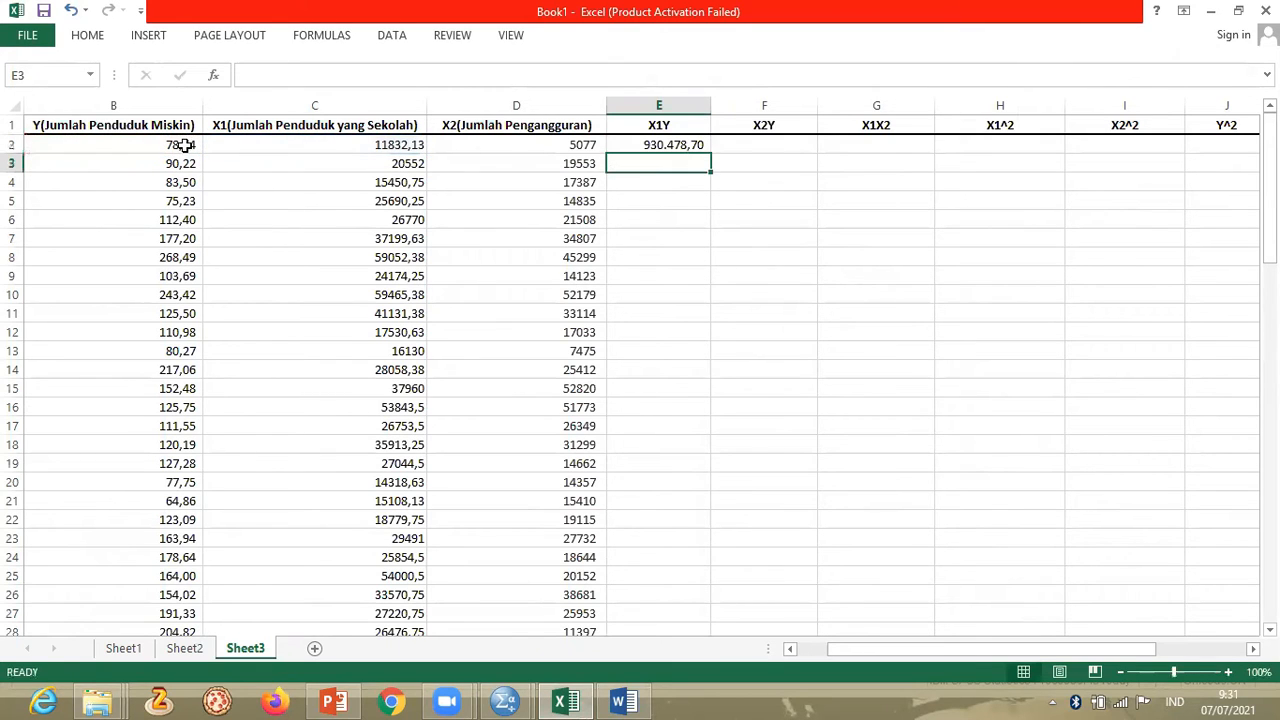
left_click(689, 145)
left_click_drag(708, 153, 671, 561)
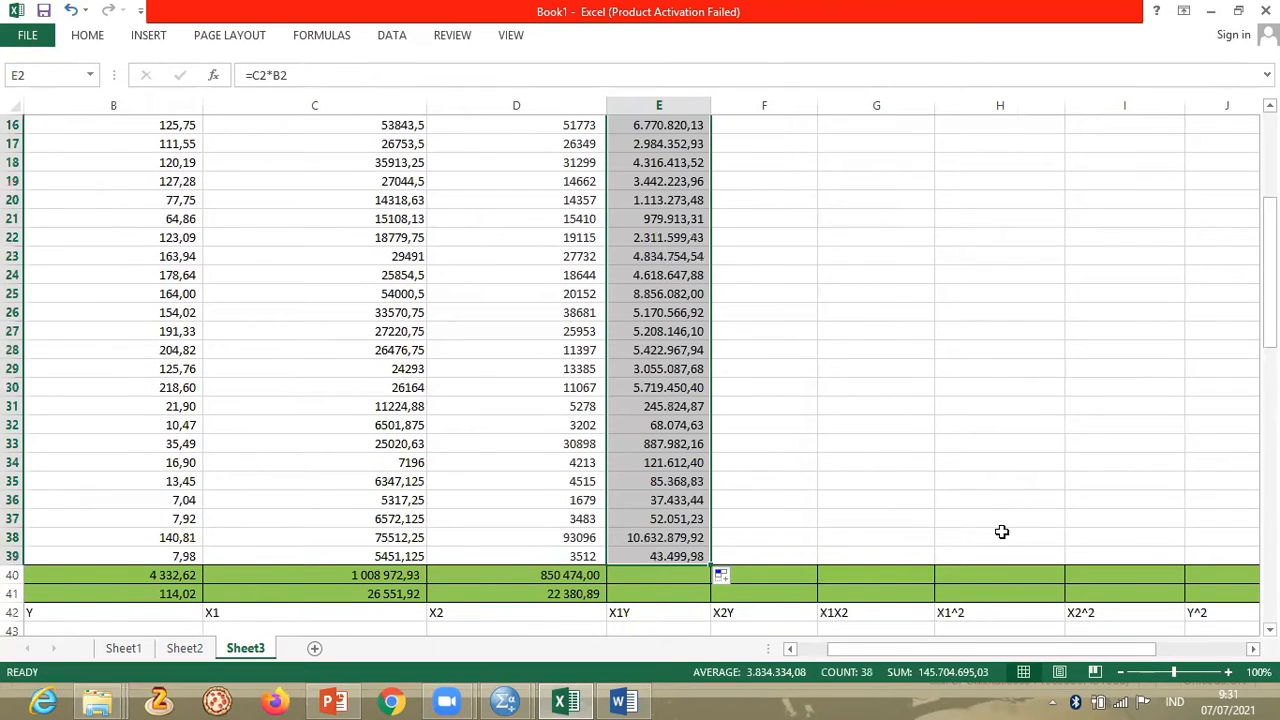
- Calculate the X2Y column by entering =D2*B2 in F2 and filling it down to row 39
left_click_drag(1270, 256, 1270, 166)
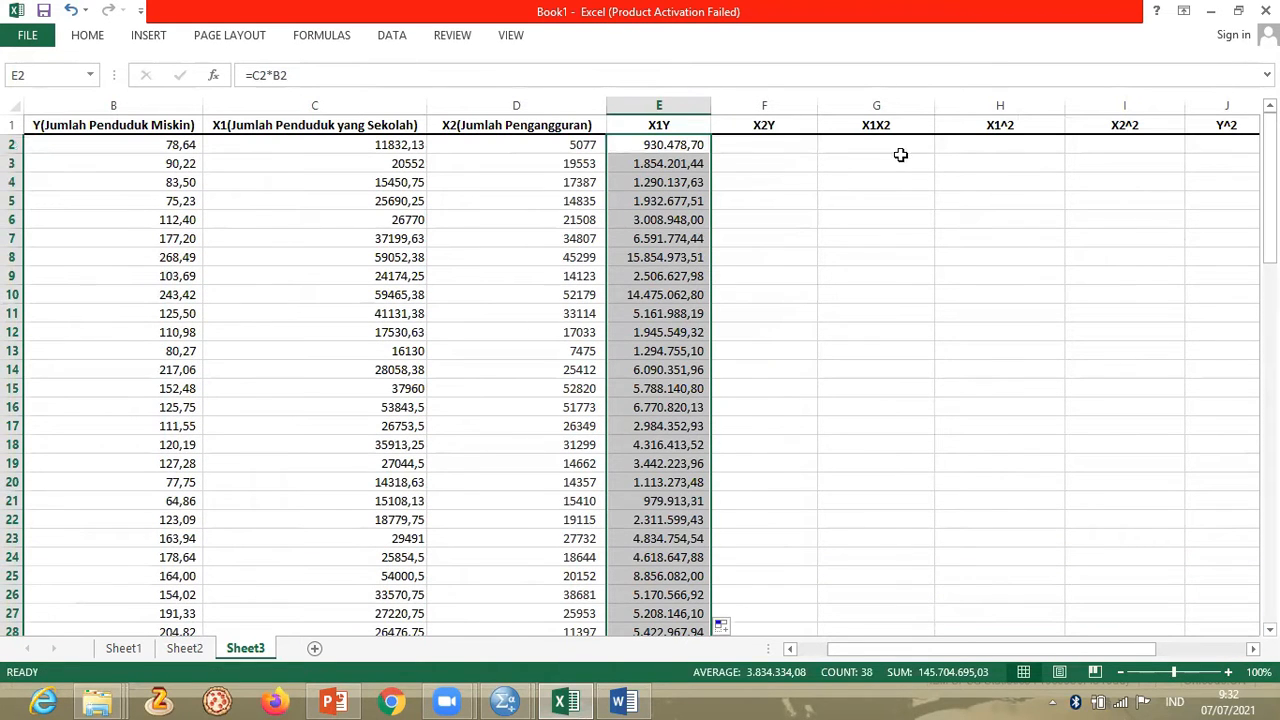
left_click(782, 148)
type("=")
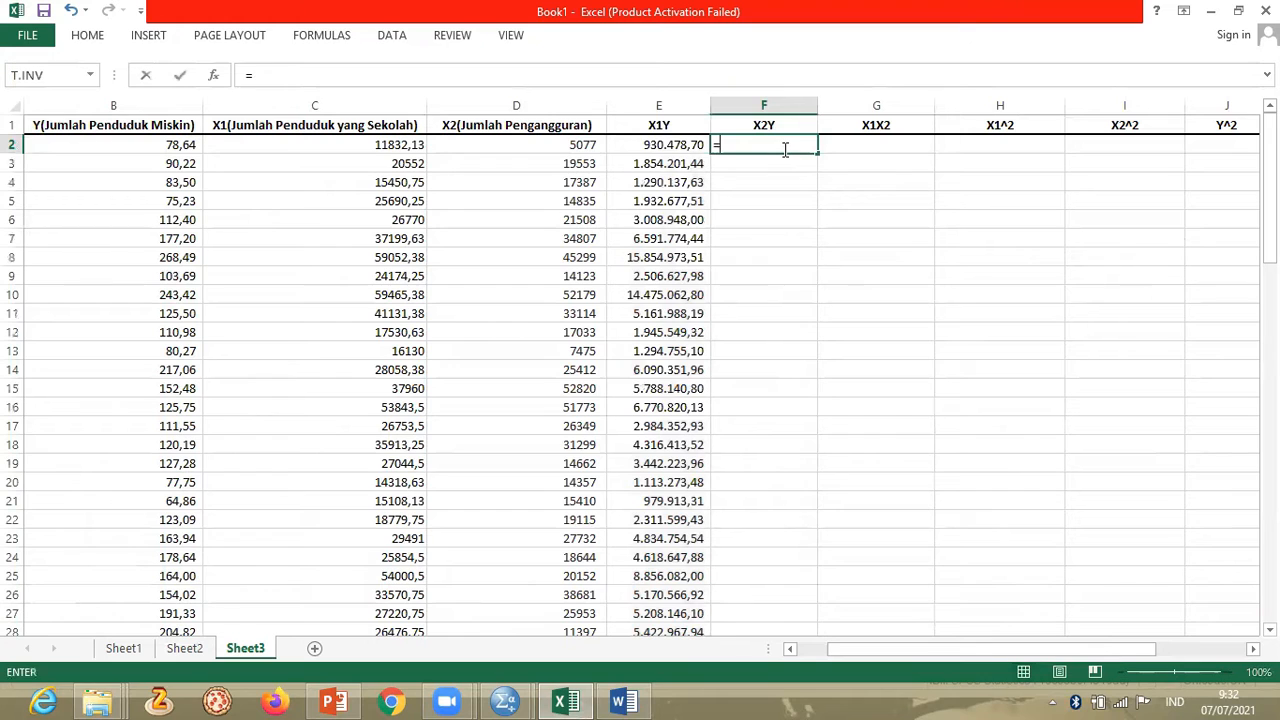
left_click(469, 147)
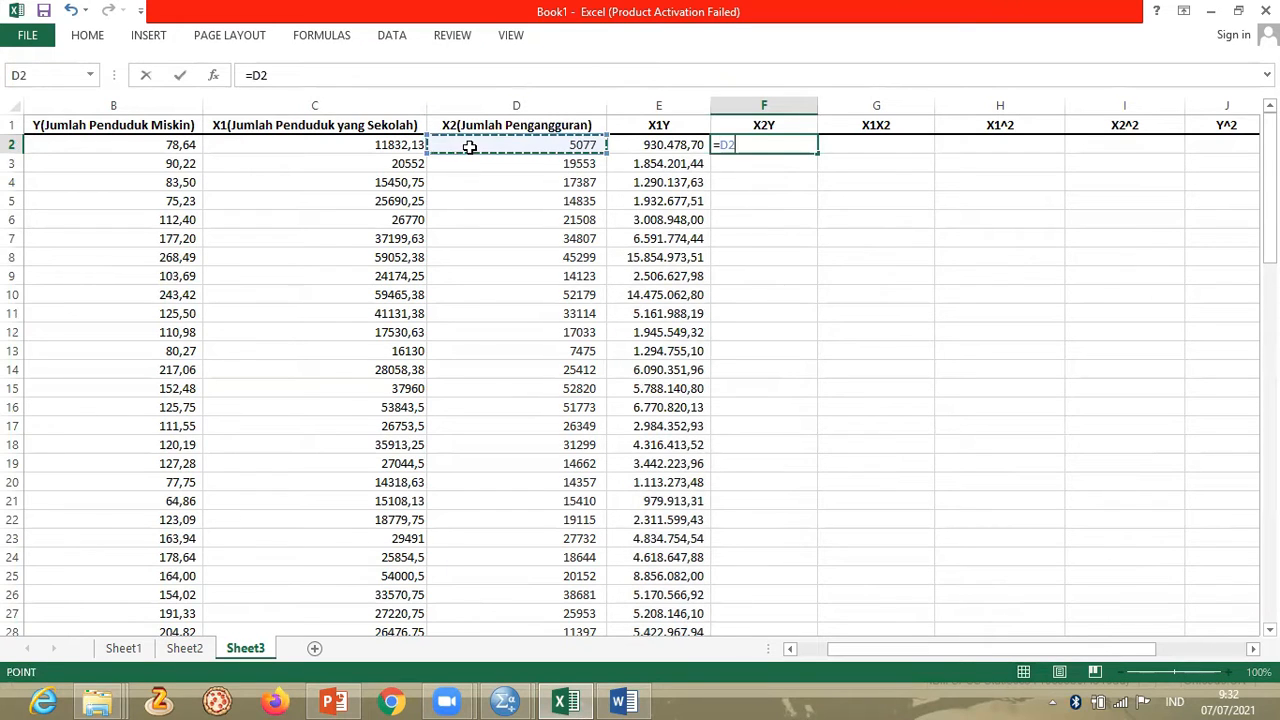
type("*")
left_click(175, 145)
key("ctrl+Return")
key("Return")
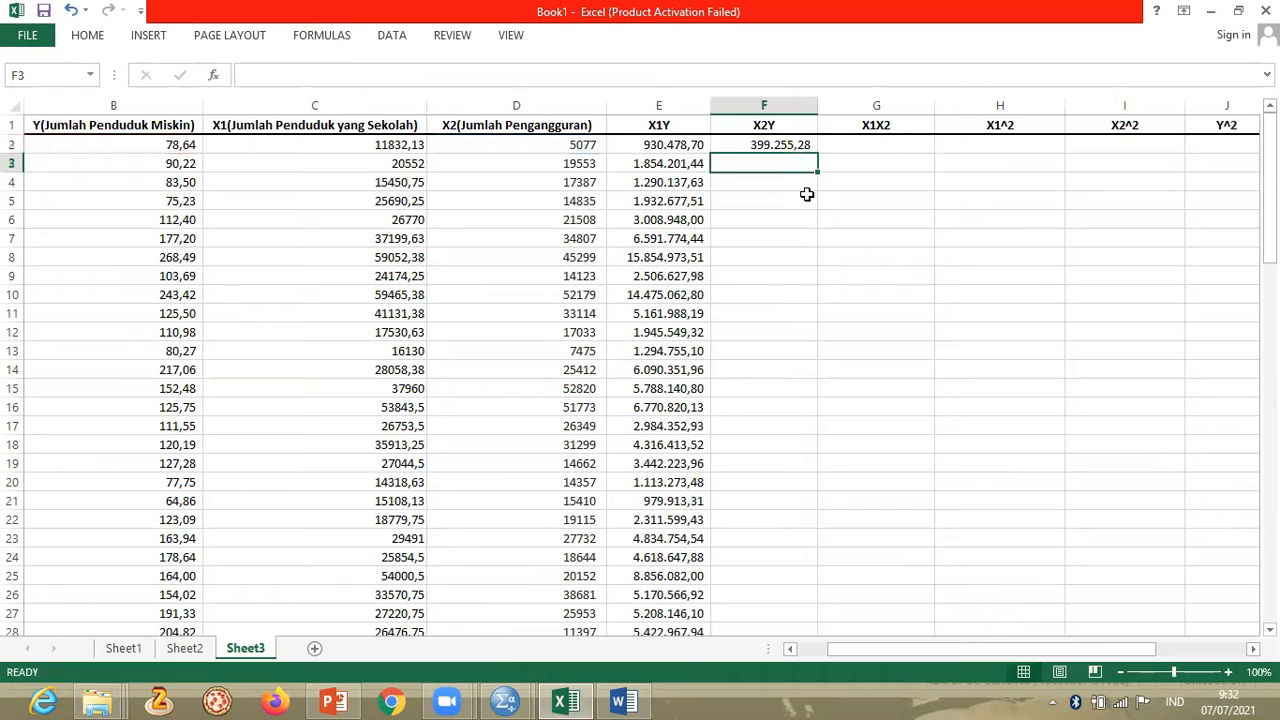
left_click(805, 146)
left_click_drag(815, 148, 791, 612)
- Calculate the X1X2 column by entering =C2*D2 in G2 and filling it down to row 39
left_click_drag(872, 653, 964, 649)
left_click_drag(1269, 290, 1265, 200)
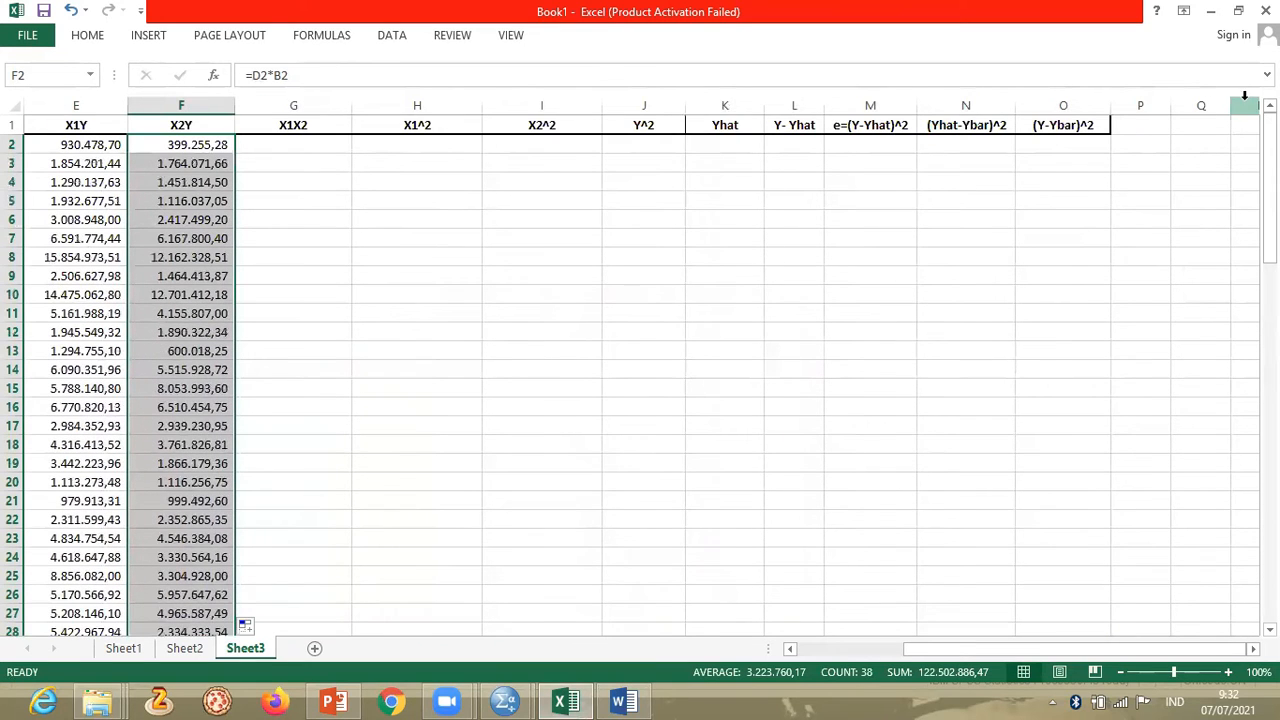
left_click(319, 144)
type("=")
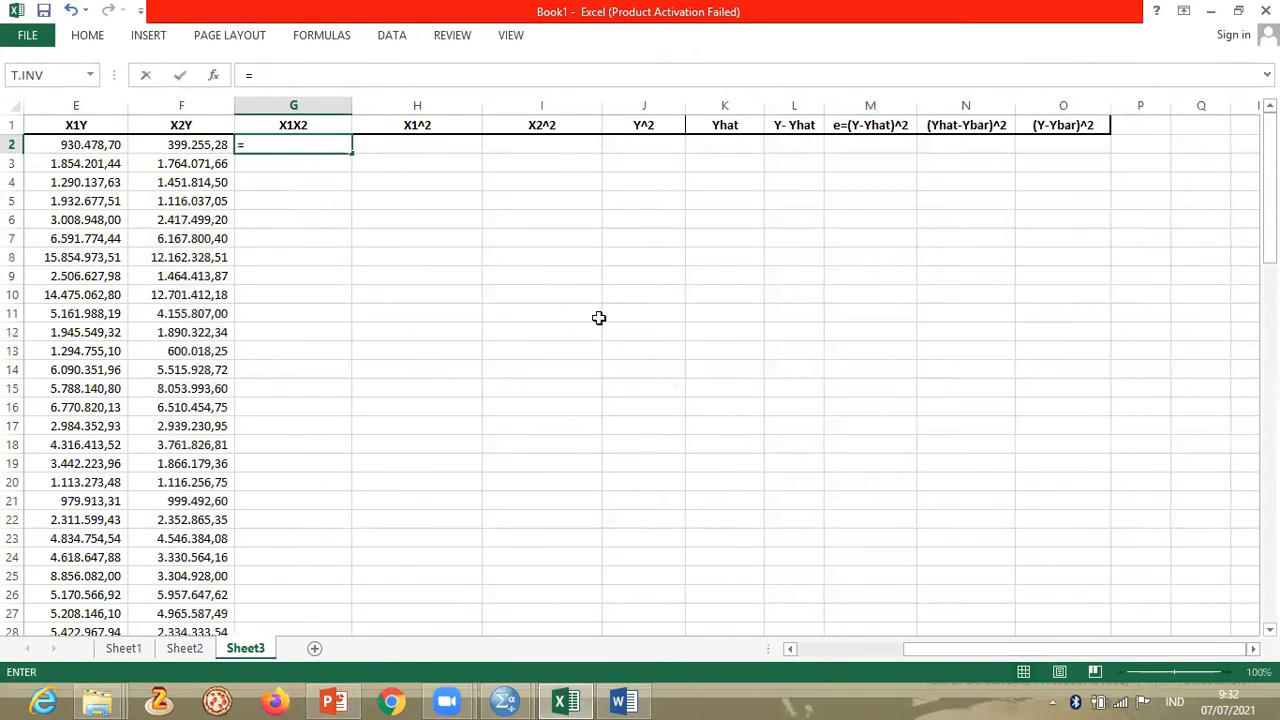
left_click_drag(1000, 649, 918, 649)
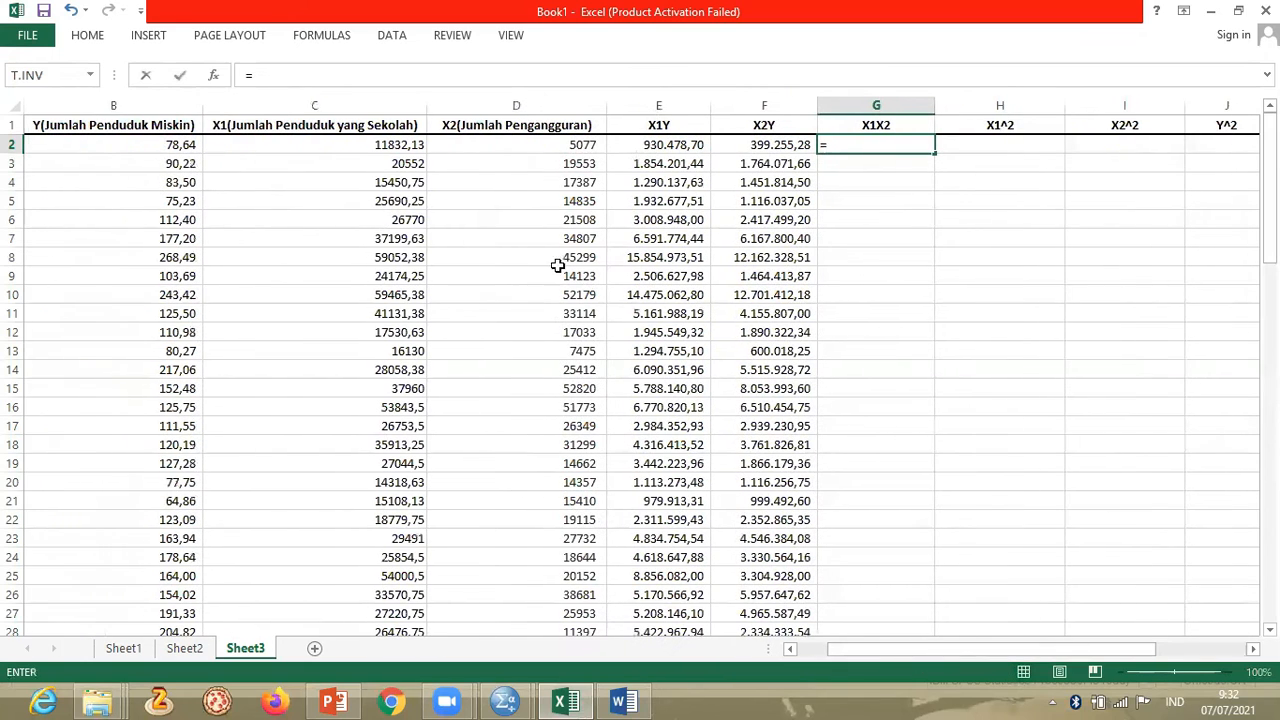
left_click(348, 144)
type("*")
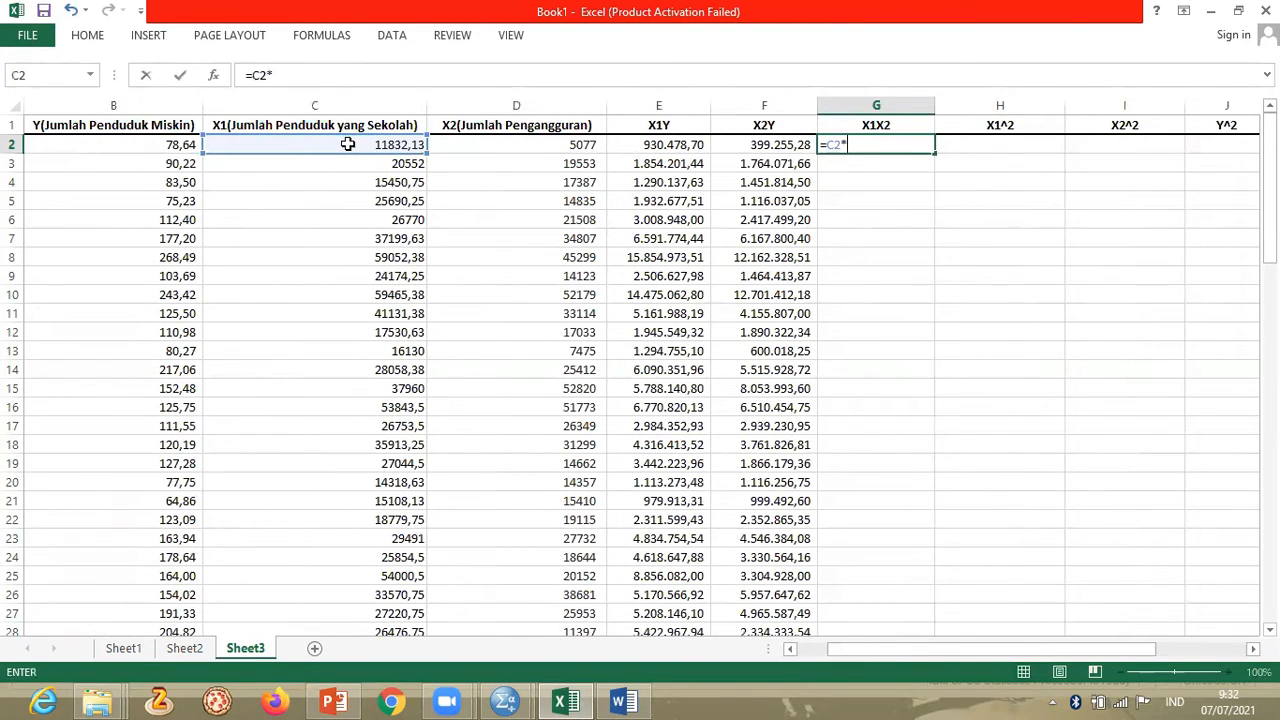
left_click(453, 144)
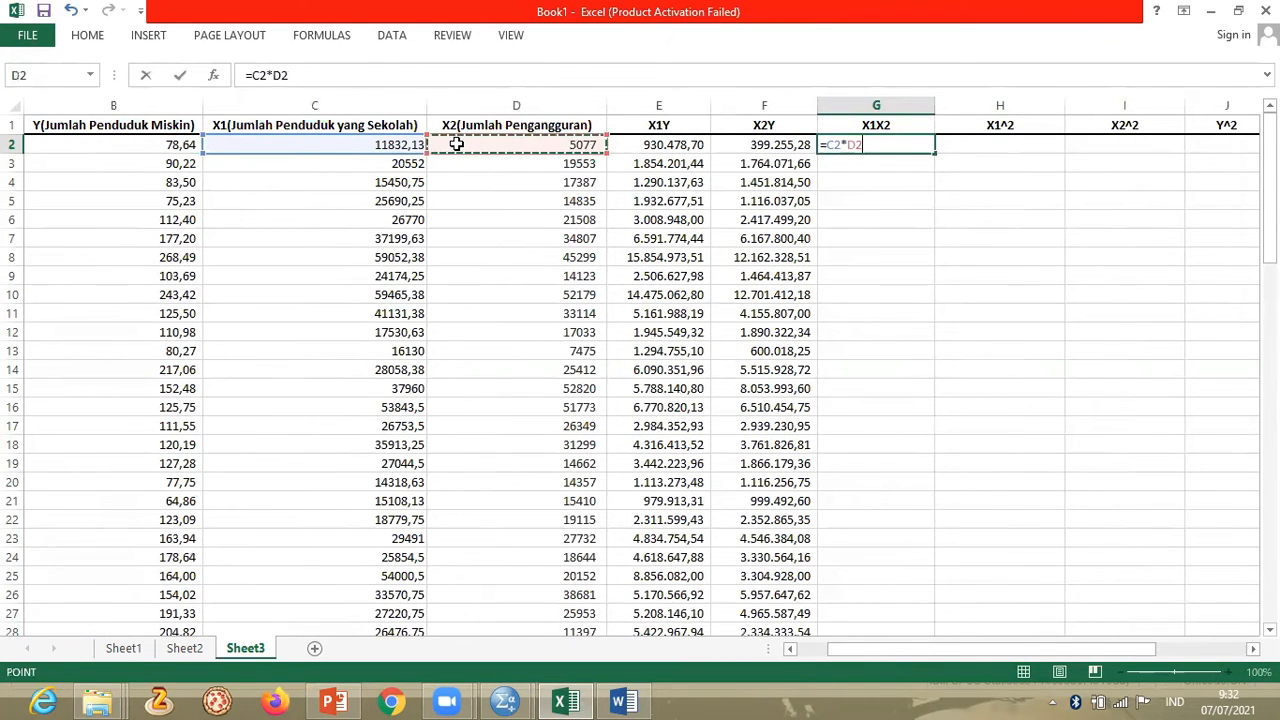
key("Return")
left_click(905, 145)
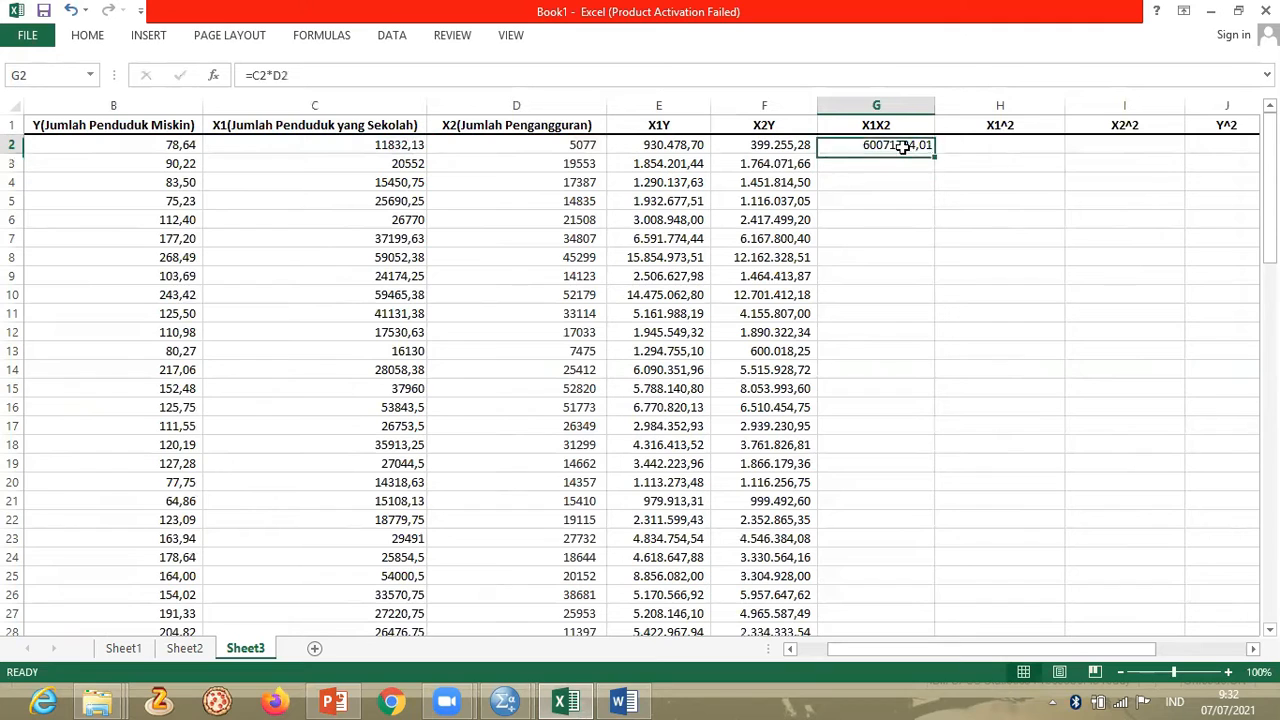
left_click_drag(932, 156, 900, 540)
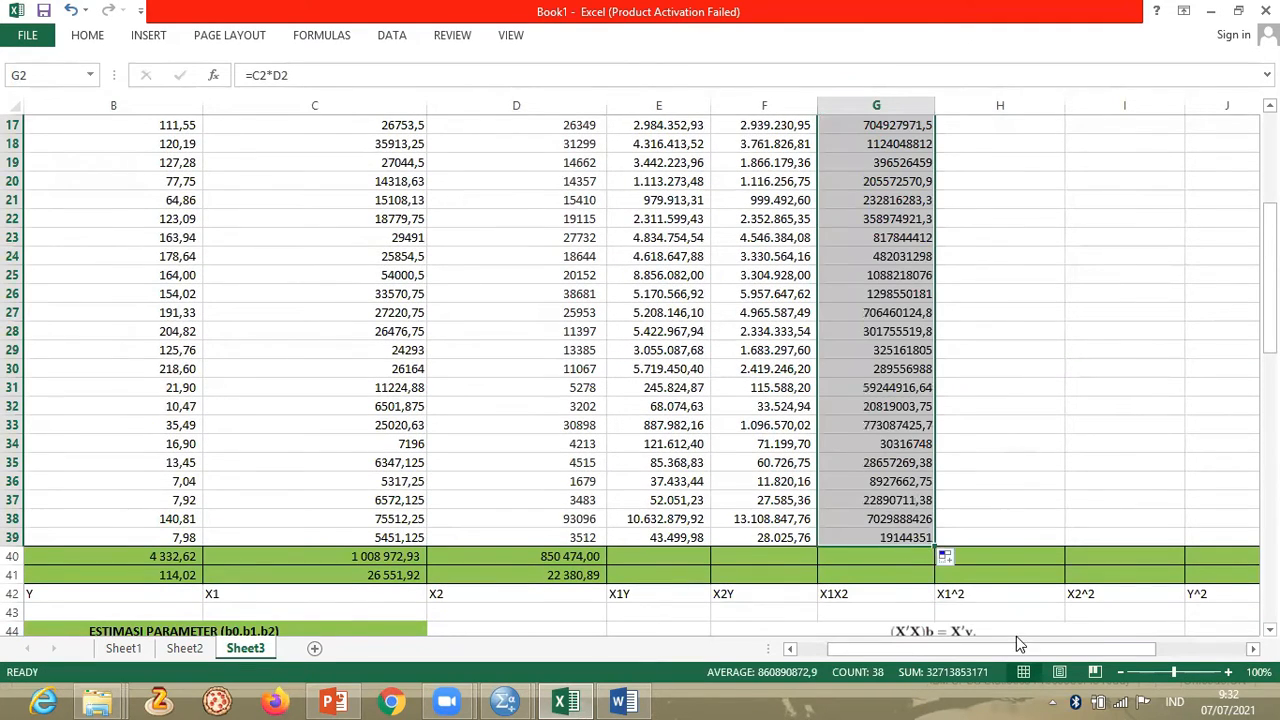
- Calculate the X1^2 column by entering =C2^2 in H2 and filling it down to row 39
left_click_drag(1270, 285, 1270, 185)
left_click(1035, 145)
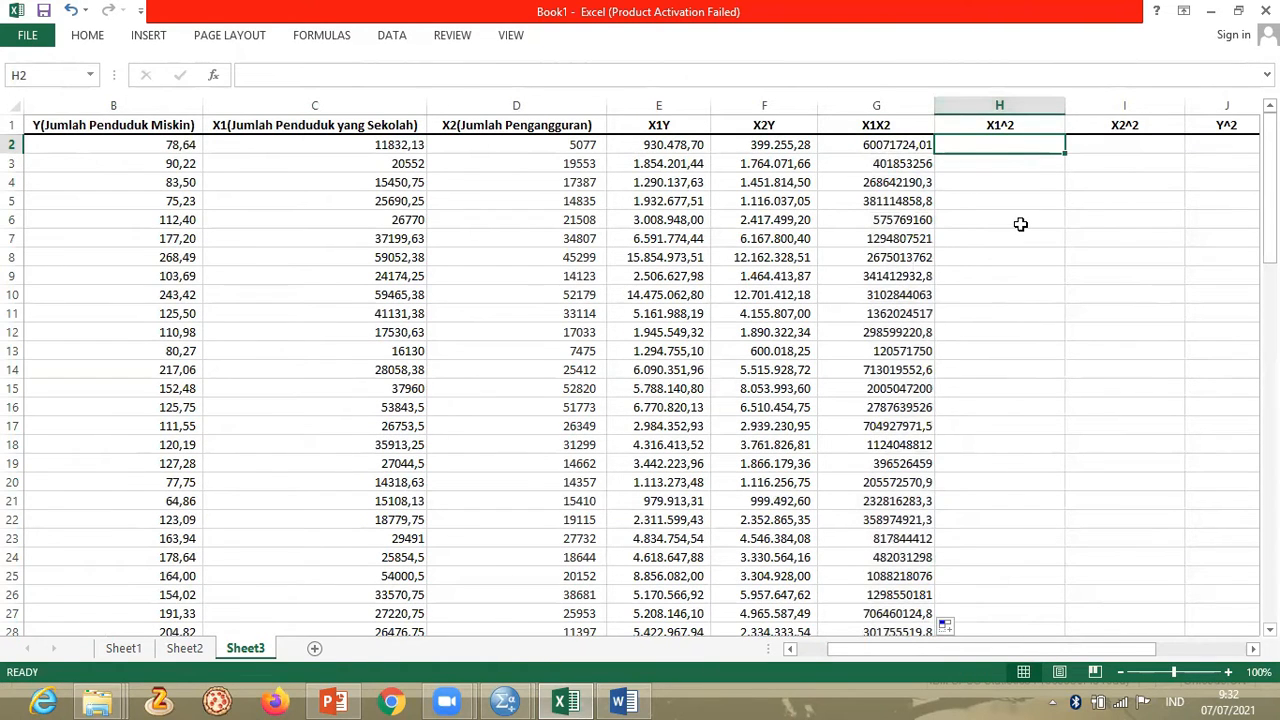
type("=")
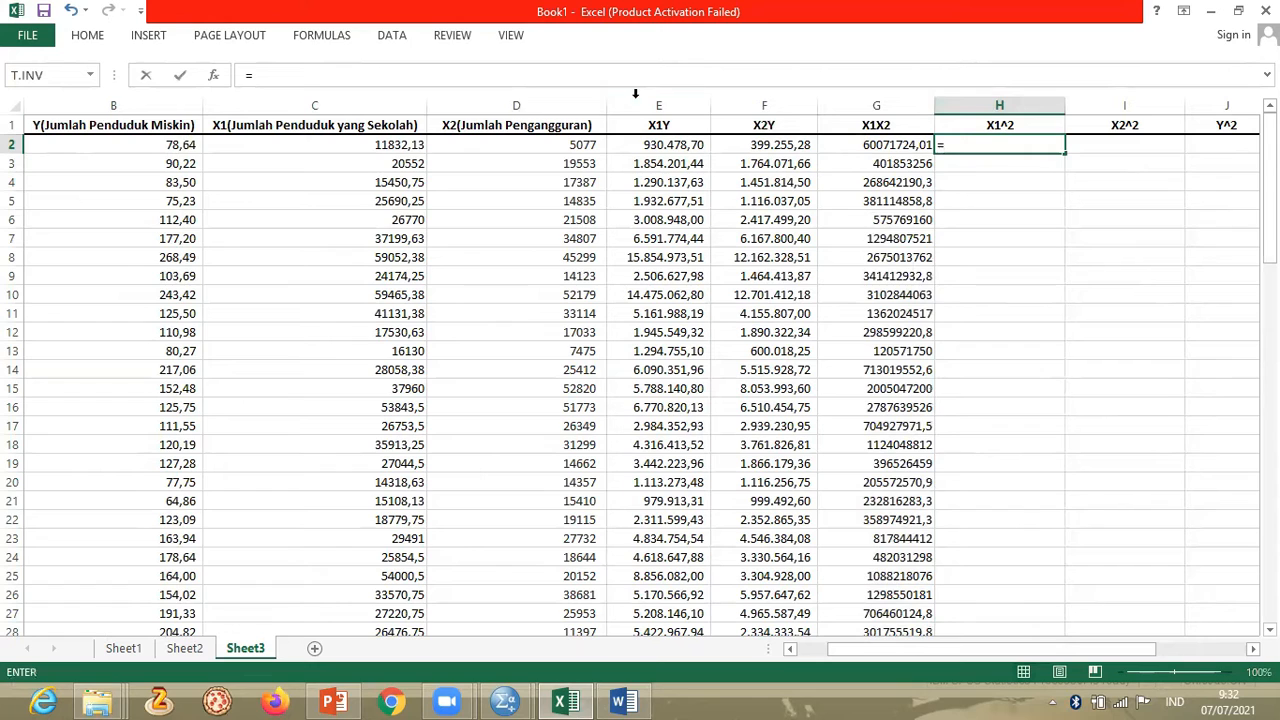
left_click(403, 147)
type("^2")
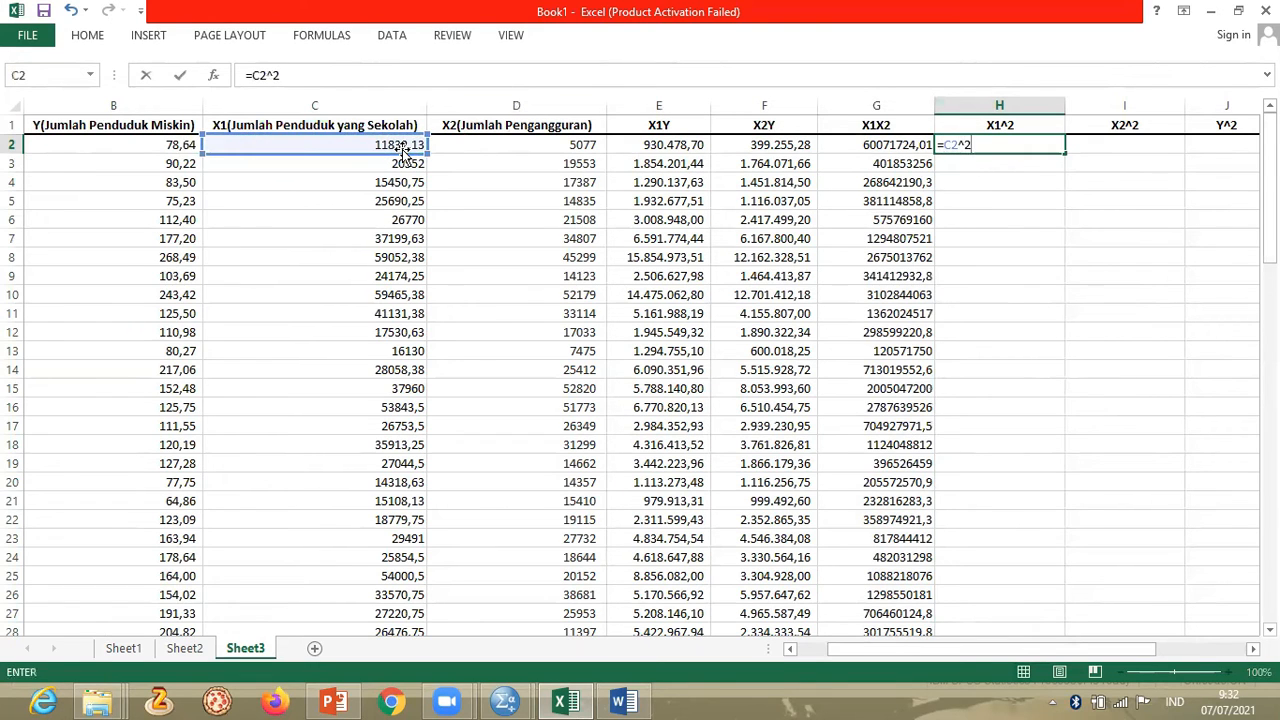
key("Return")
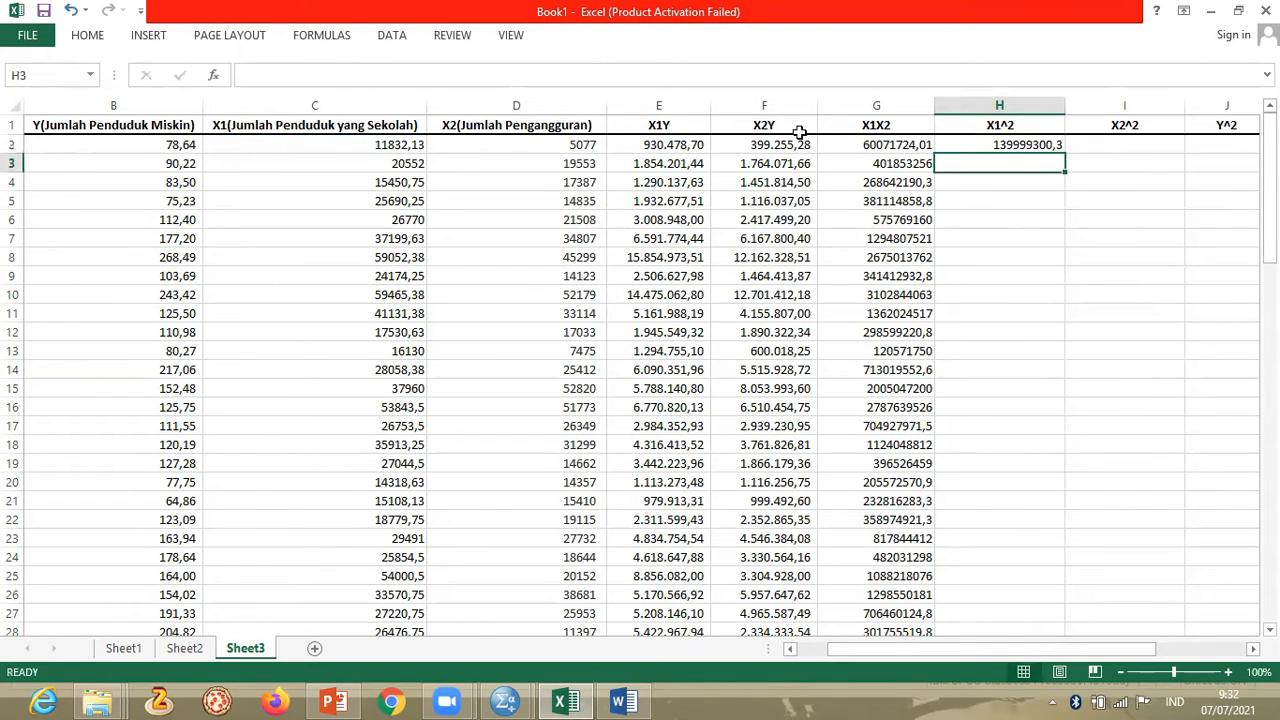
left_click(1026, 150)
left_click_drag(1064, 155, 1034, 569)
- Calculate the X2^2 column by entering =D2^2 in I2 and filling it down to row 39
left_click_drag(997, 648, 1027, 648)
left_click_drag(1270, 305, 1270, 150)
left_click(971, 143)
type("=")
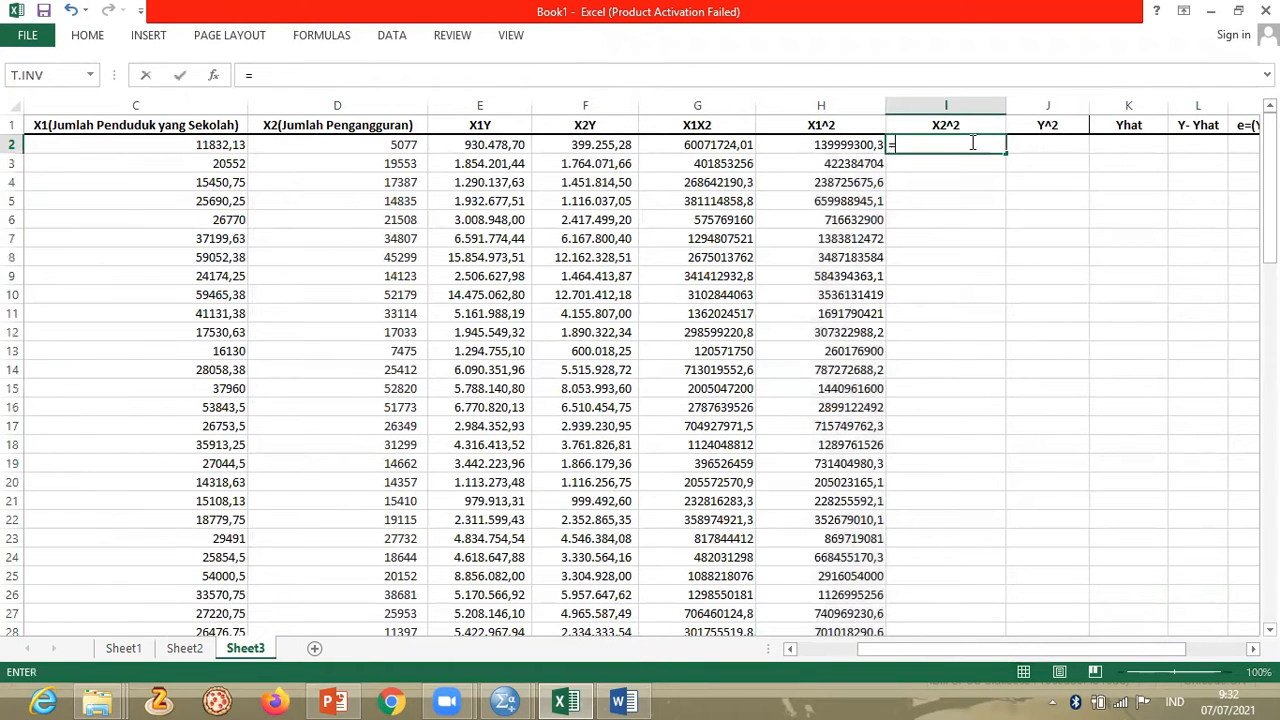
left_click(407, 148)
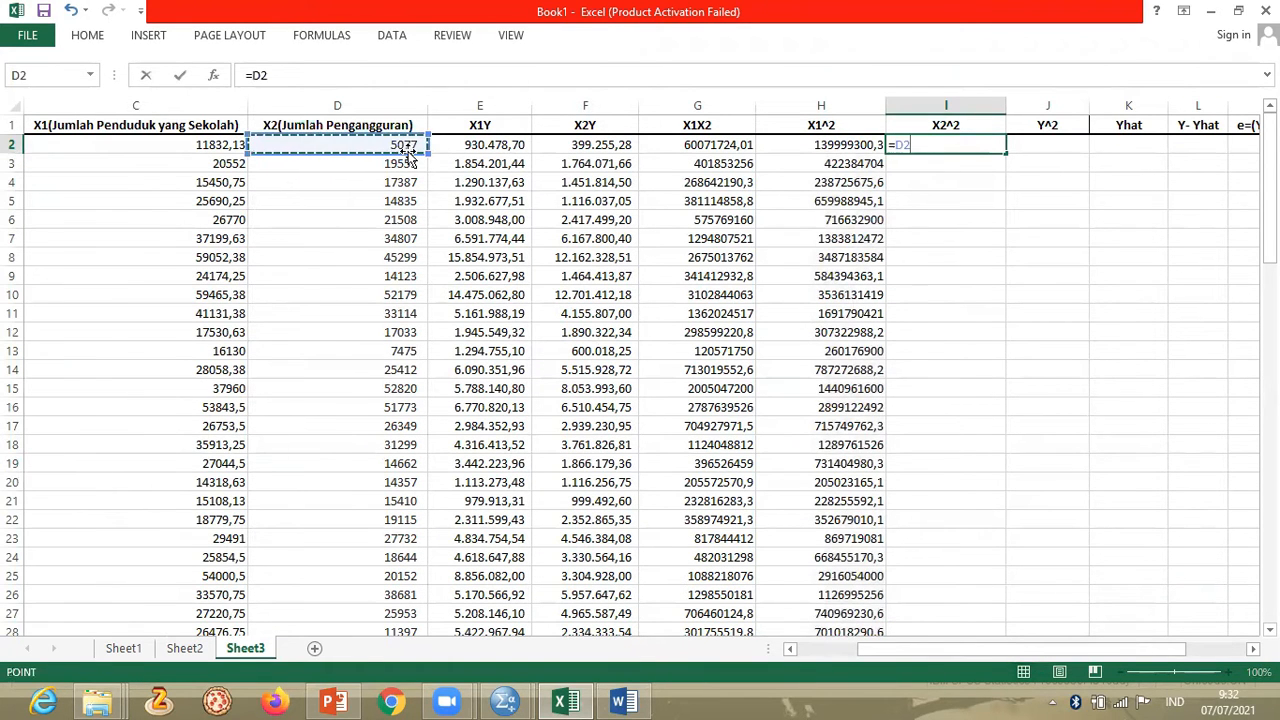
type("^2")
key("Return")
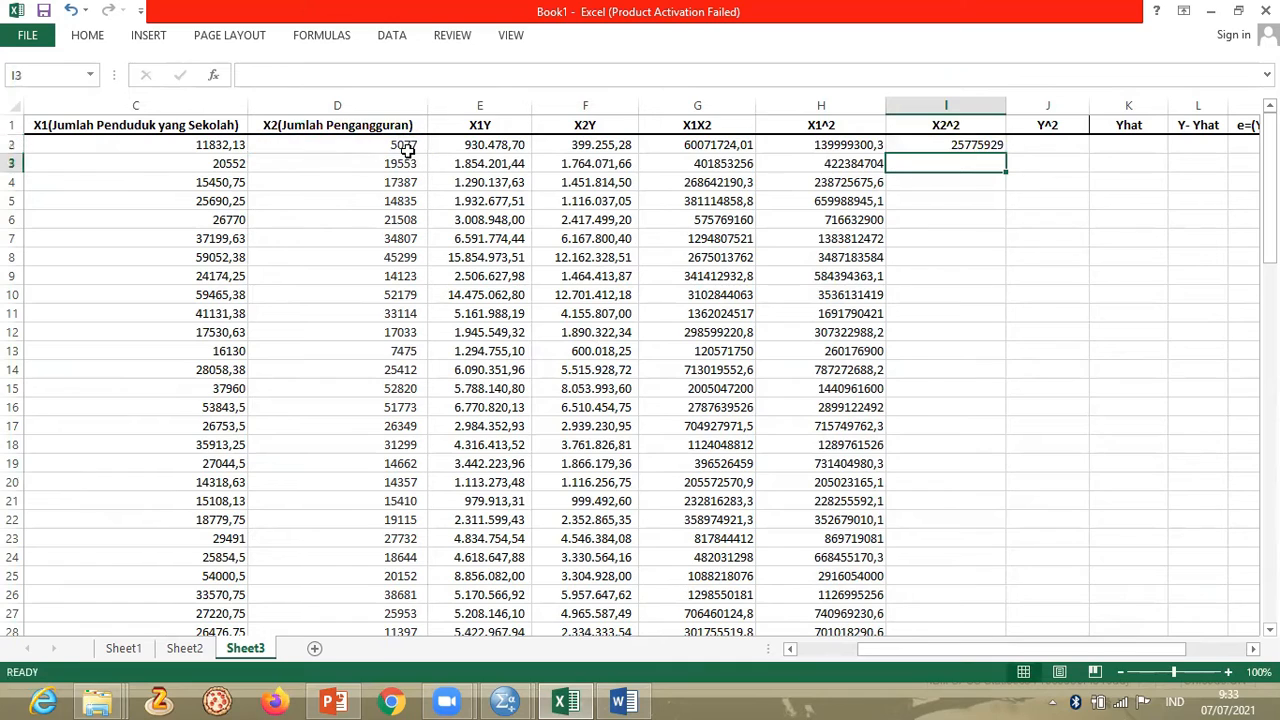
key("Up")
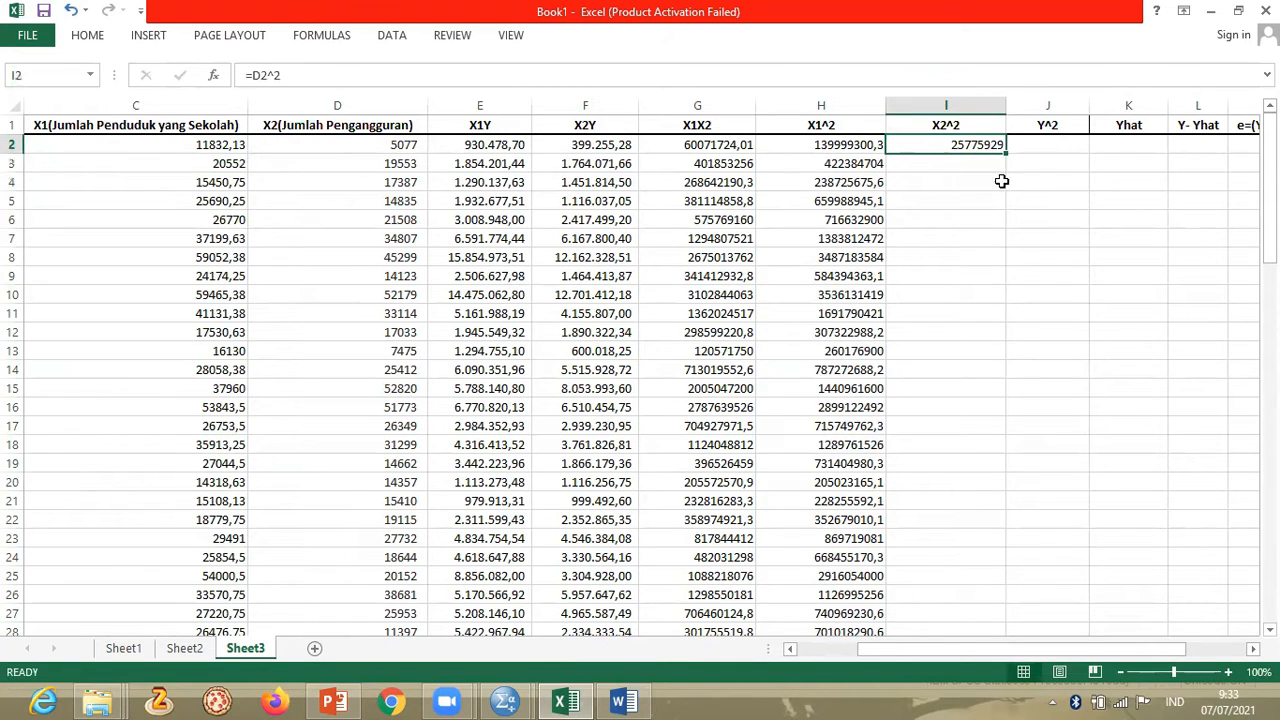
left_click_drag(1002, 157, 948, 586)
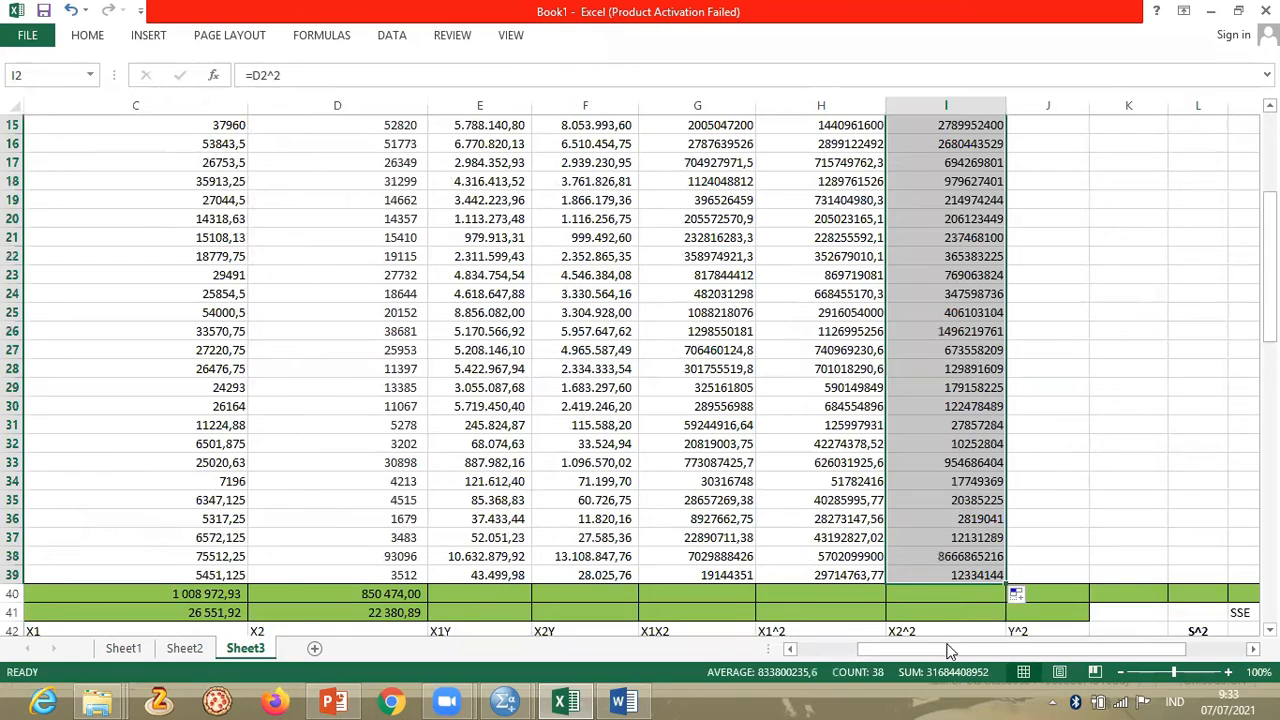
- Calculate the Y^2 column by entering =B2^2 in J2 and filling it down to row 39
left_click_drag(955, 650, 983, 652)
left_click_drag(1269, 300, 1269, 220)
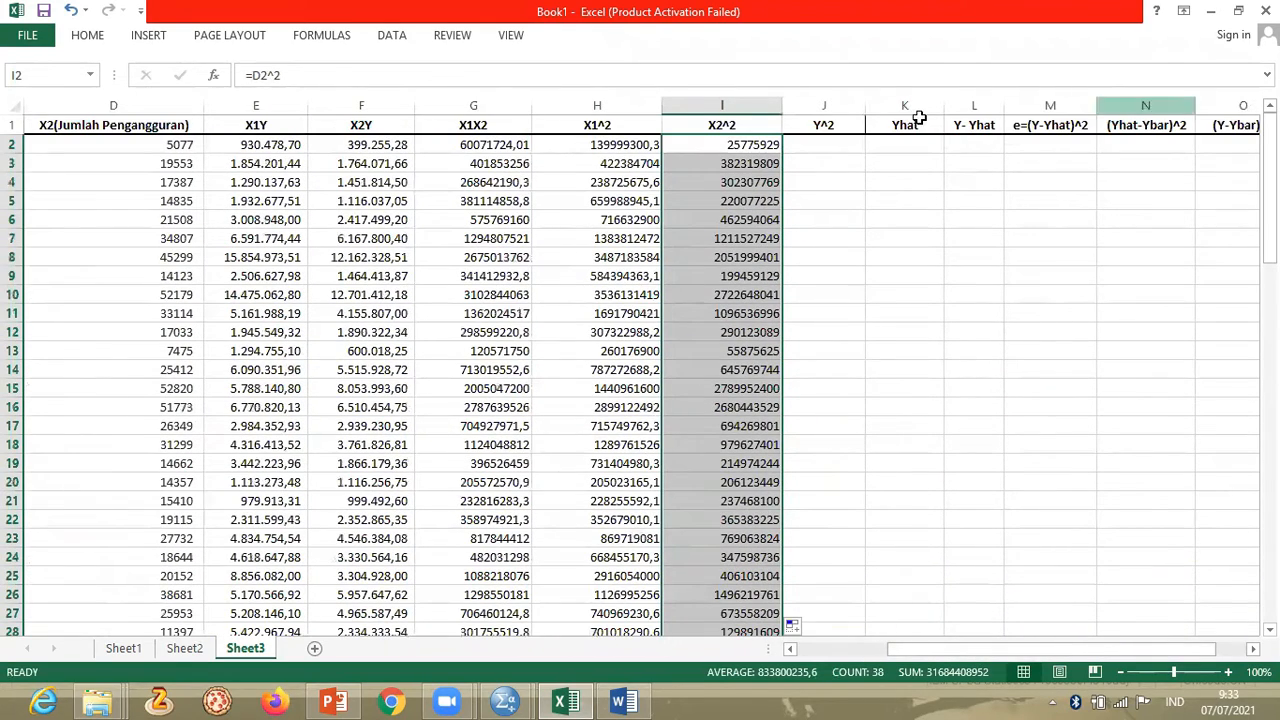
left_click(825, 147)
type("=")
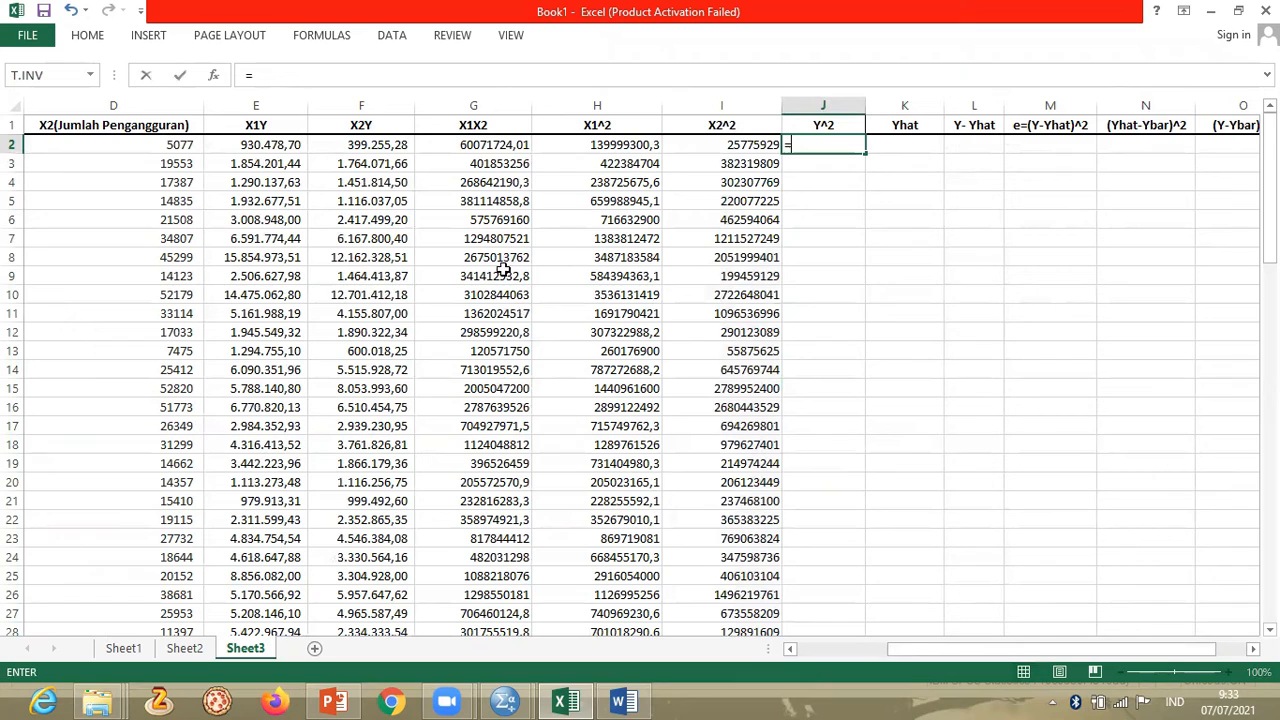
left_click_drag(908, 652, 745, 652)
left_click(244, 149)
type("^2")
key("Return")
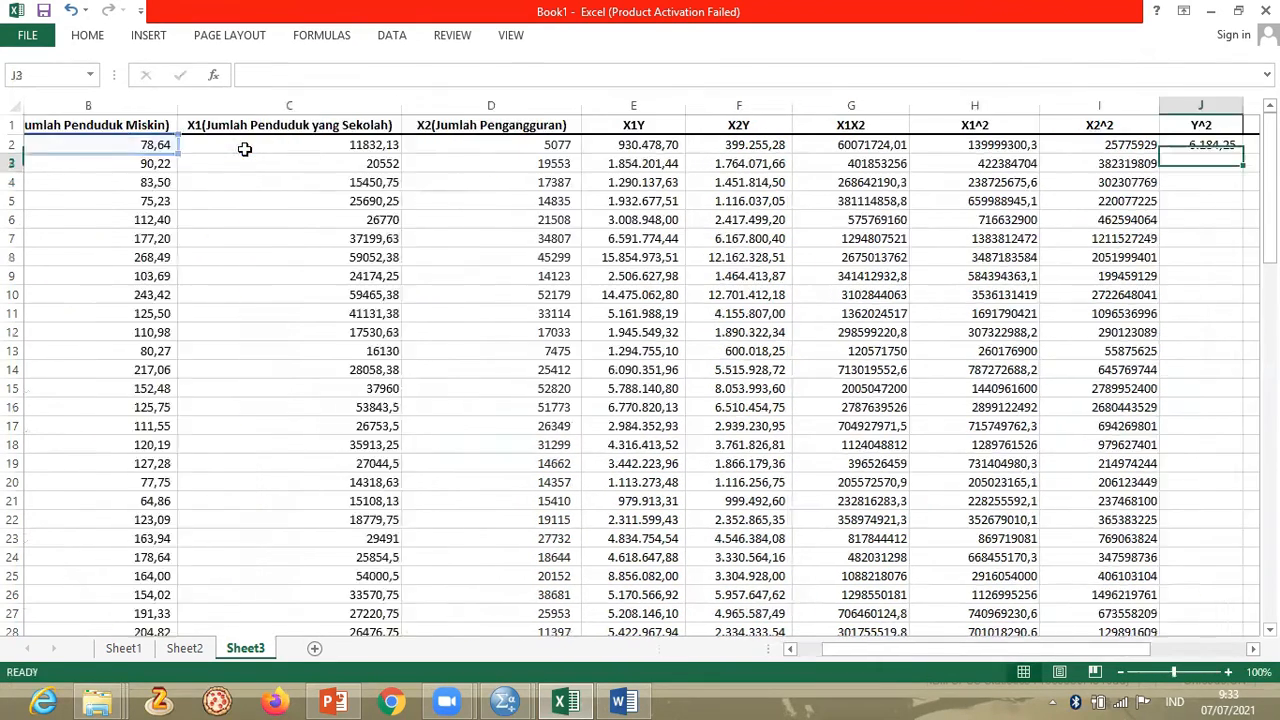
left_click(1055, 146)
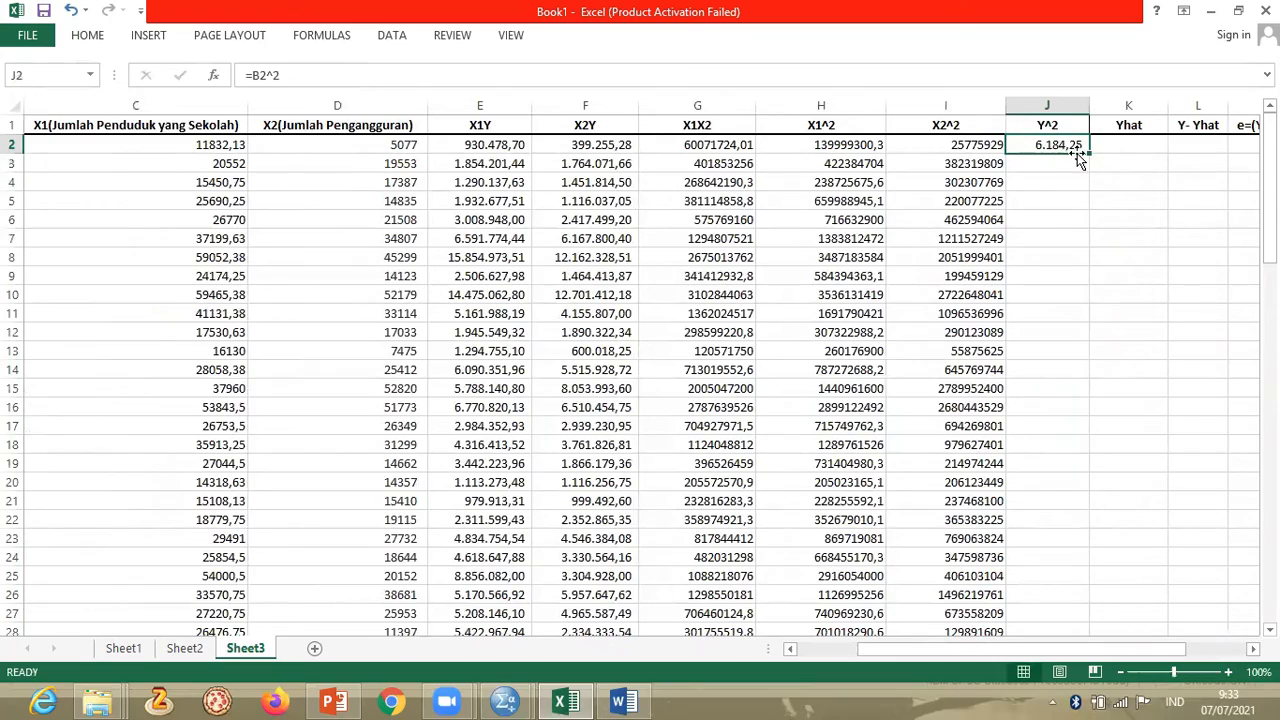
left_click_drag(1085, 153, 1050, 577)
- Copy the Jumlah sum in D40 and the Rata-Rata average in D41 across the product and square columns to column J
left_click_drag(1013, 652, 953, 652)
left_click(664, 599)
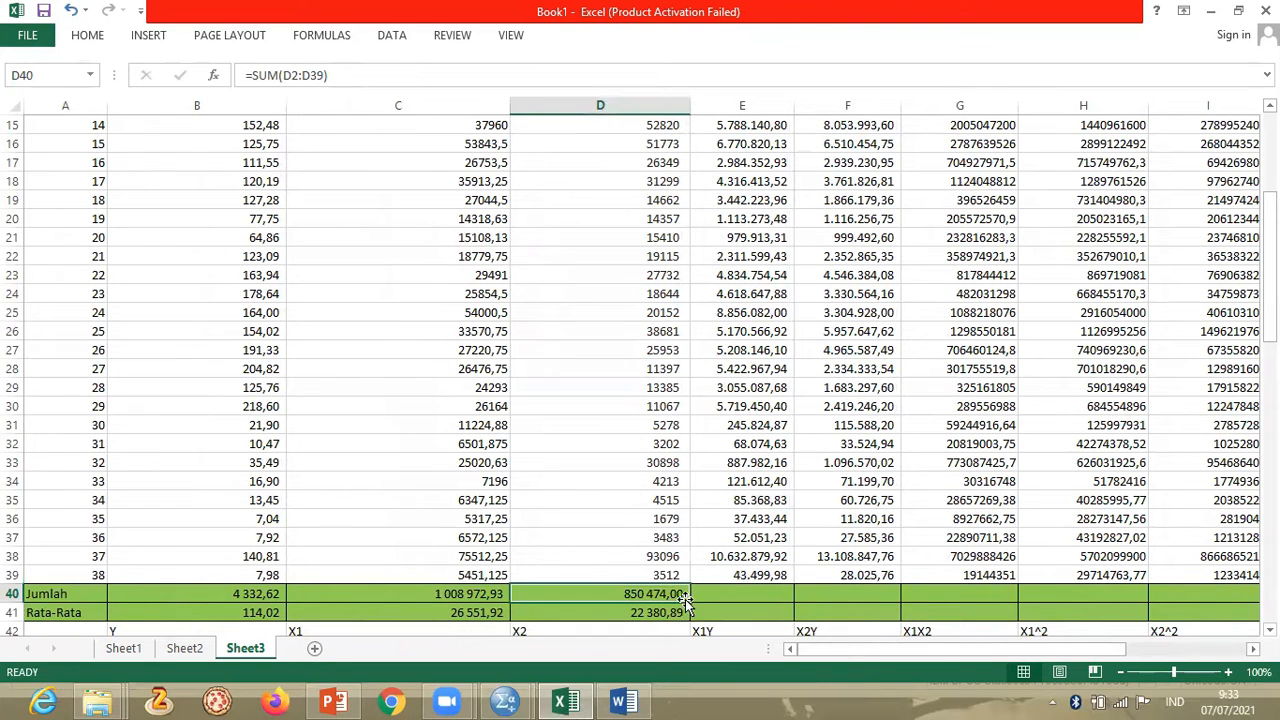
left_click_drag(694, 599, 1052, 594)
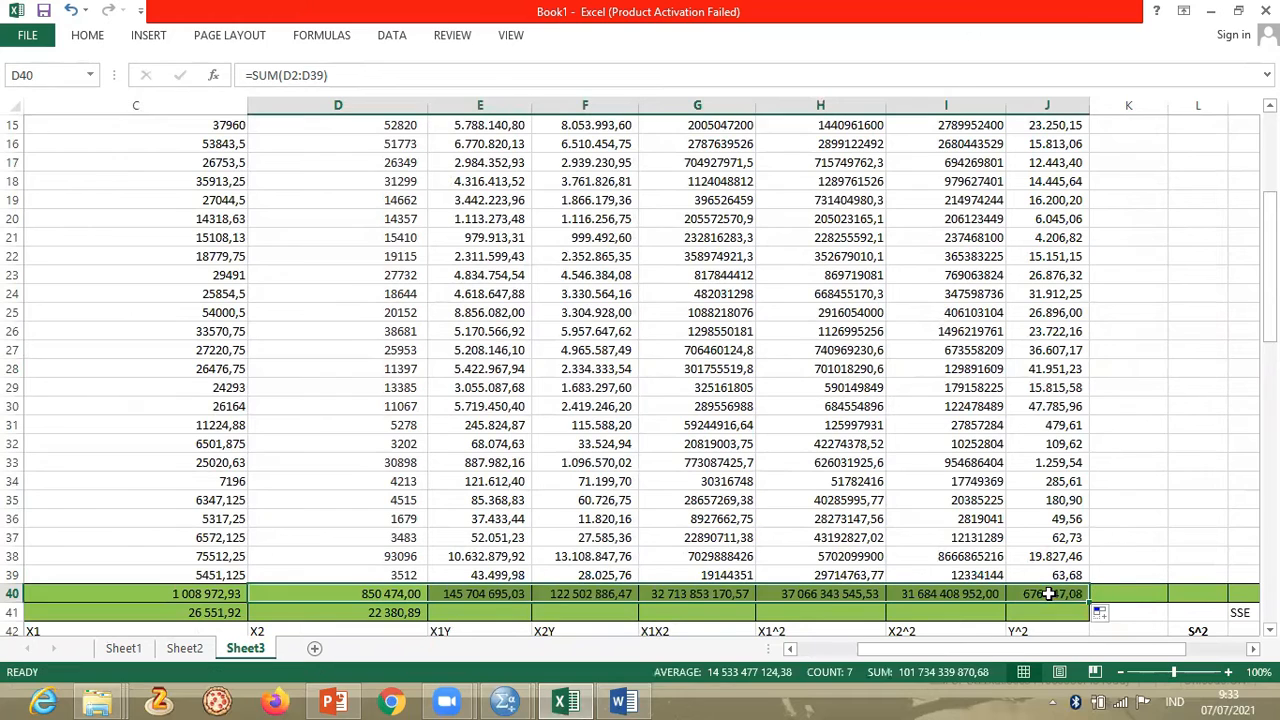
left_click(404, 614)
left_click_drag(425, 620, 1046, 610)
- Start the first row of the X'X matrix with 38 in A47 and =C40 in B47
mouse_move(1270, 300)
left_mouse_down()
mouse_move(1247, 157)
mouse_move(1270, 177)
mouse_move(1270, 305)
mouse_move(1265, 182)
mouse_move(1240, 389)
left_mouse_up()
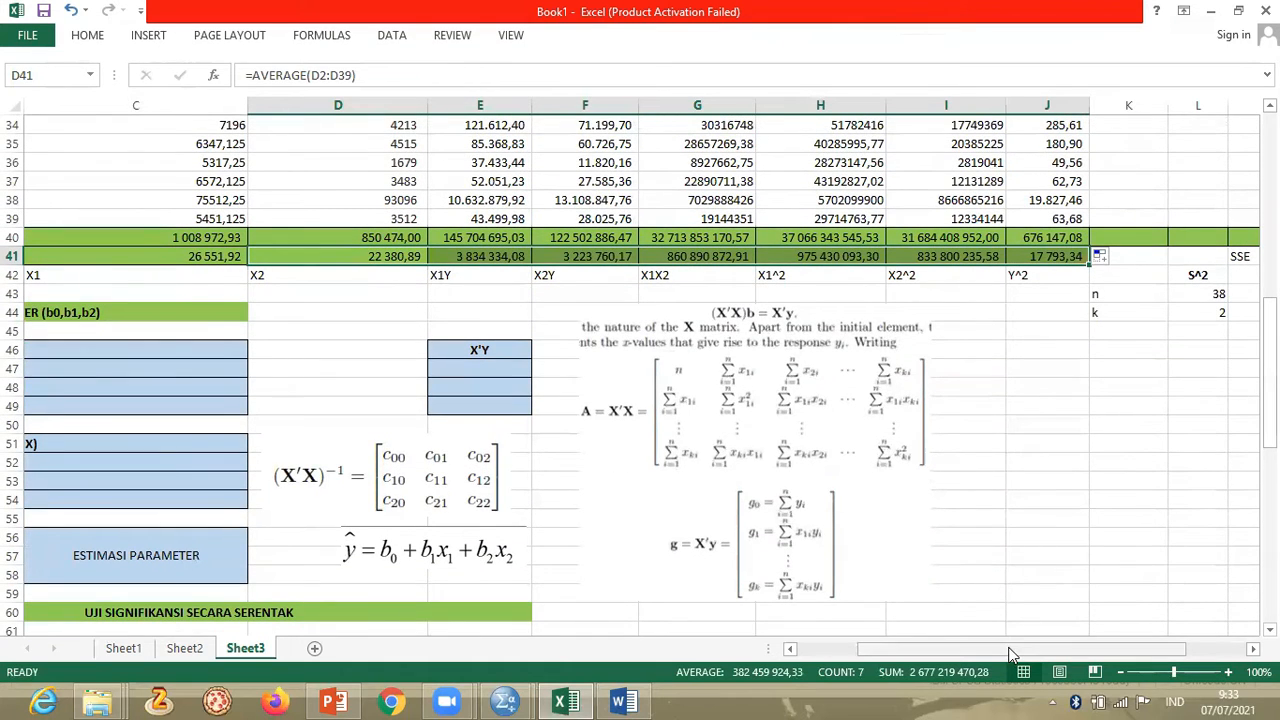
left_click_drag(1010, 649, 952, 649)
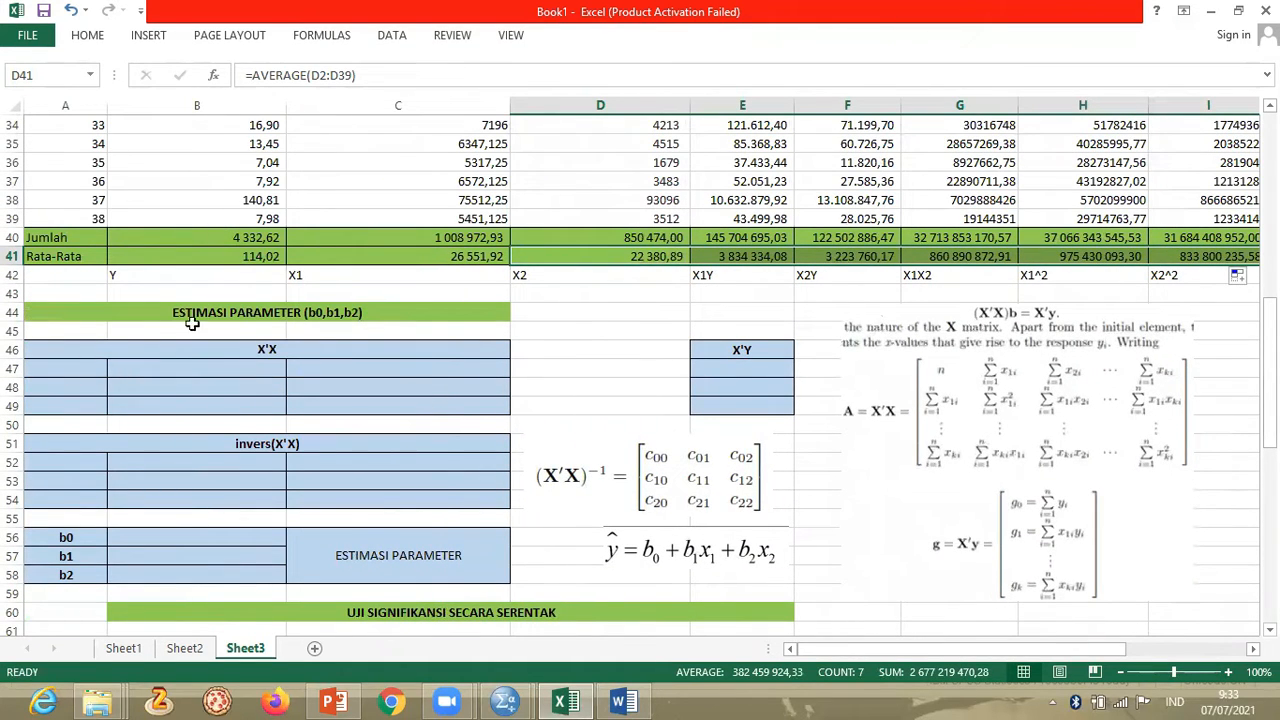
left_click(284, 350)
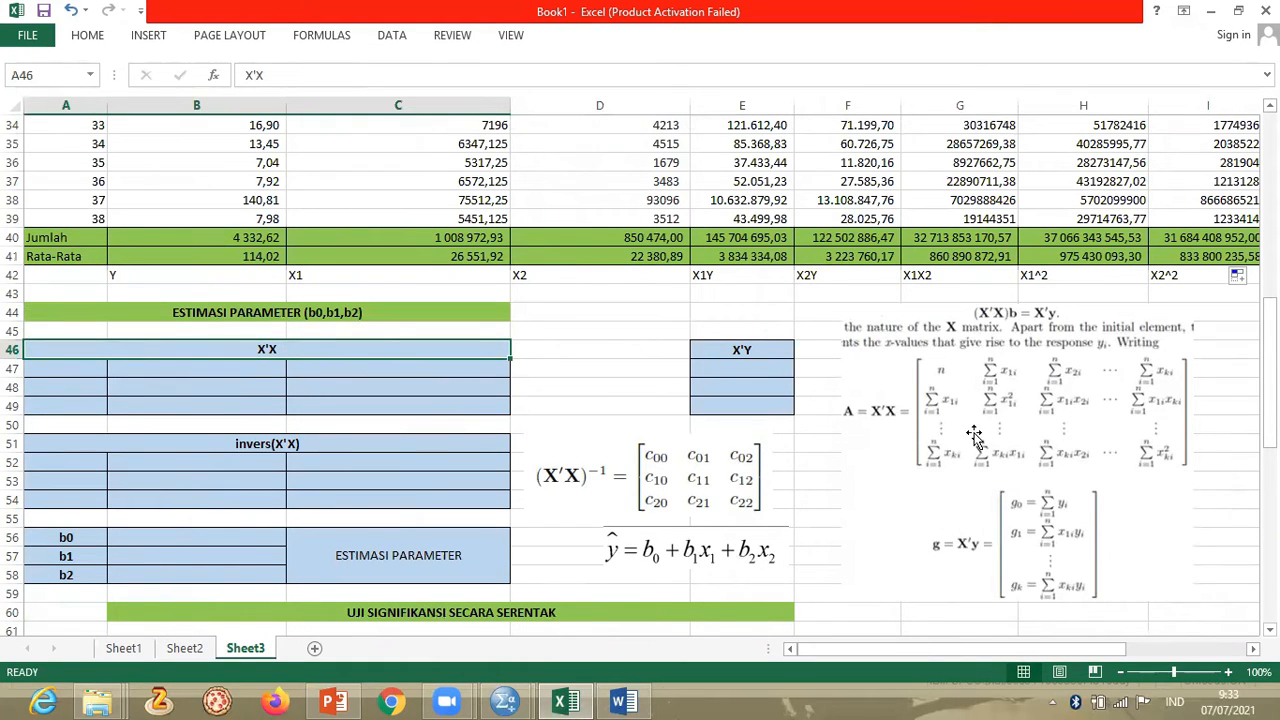
left_click(94, 367)
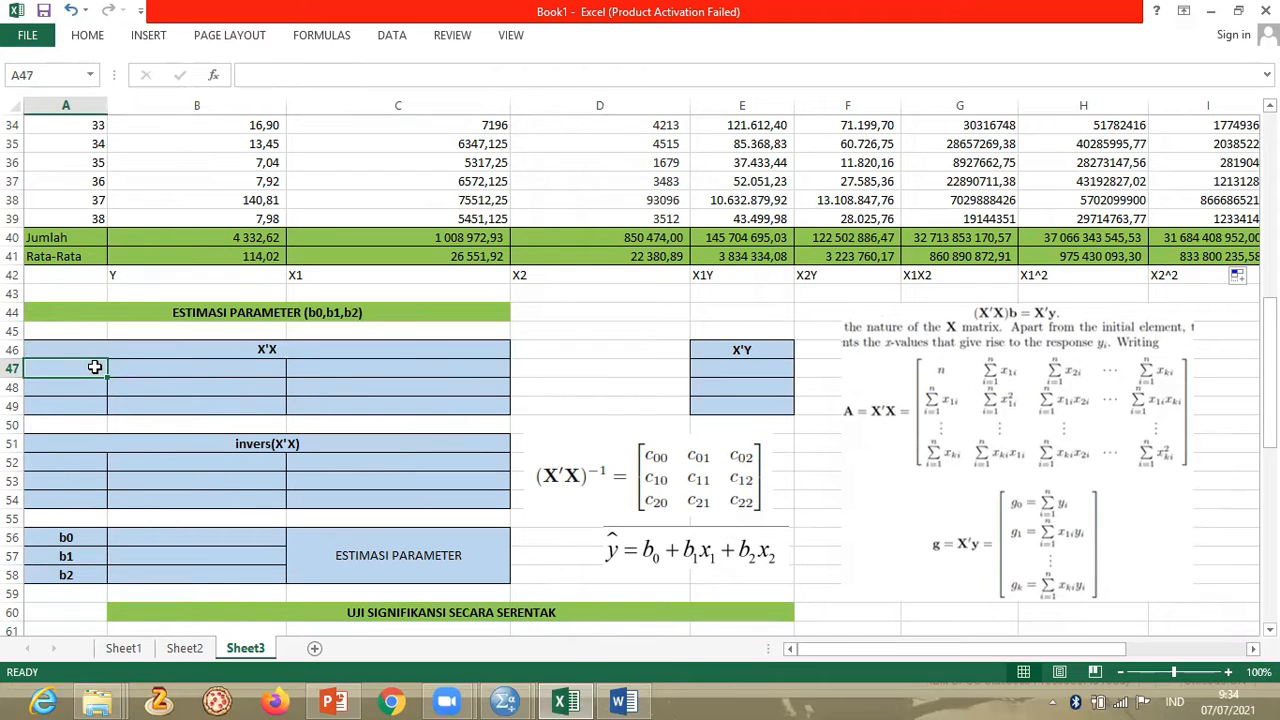
type("38")
key("Tab")
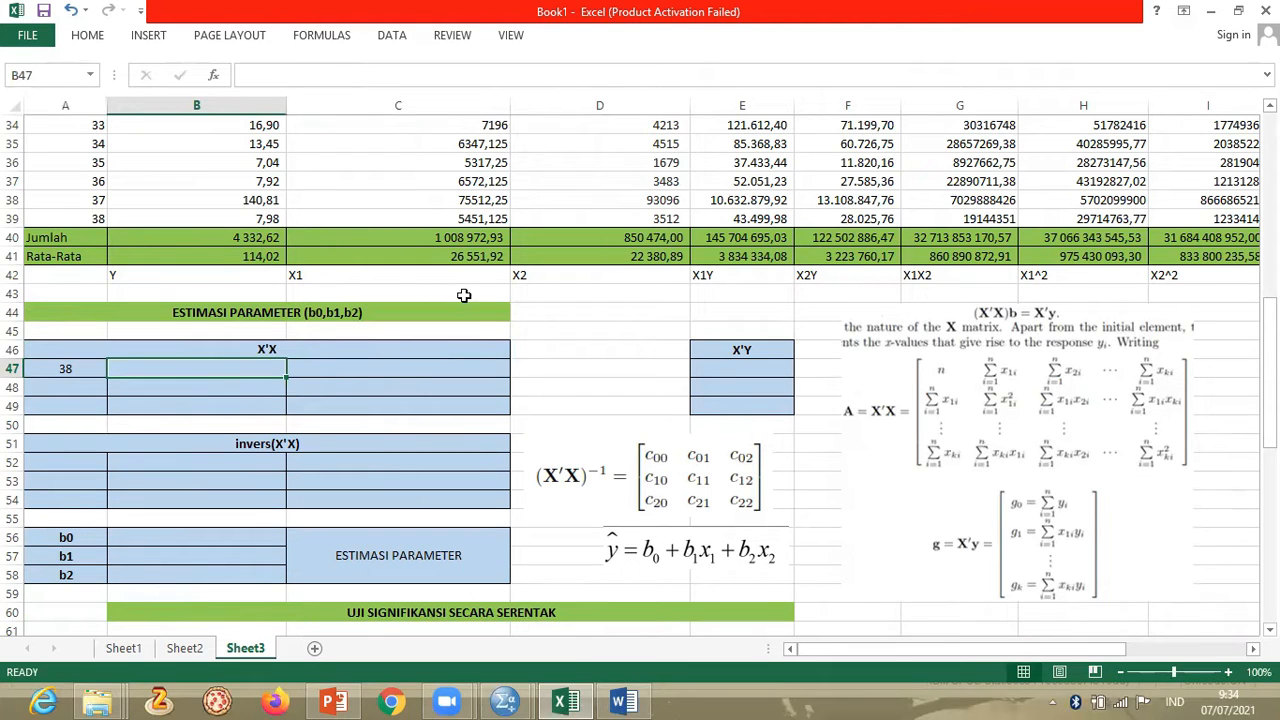
type("=")
left_click(428, 238)
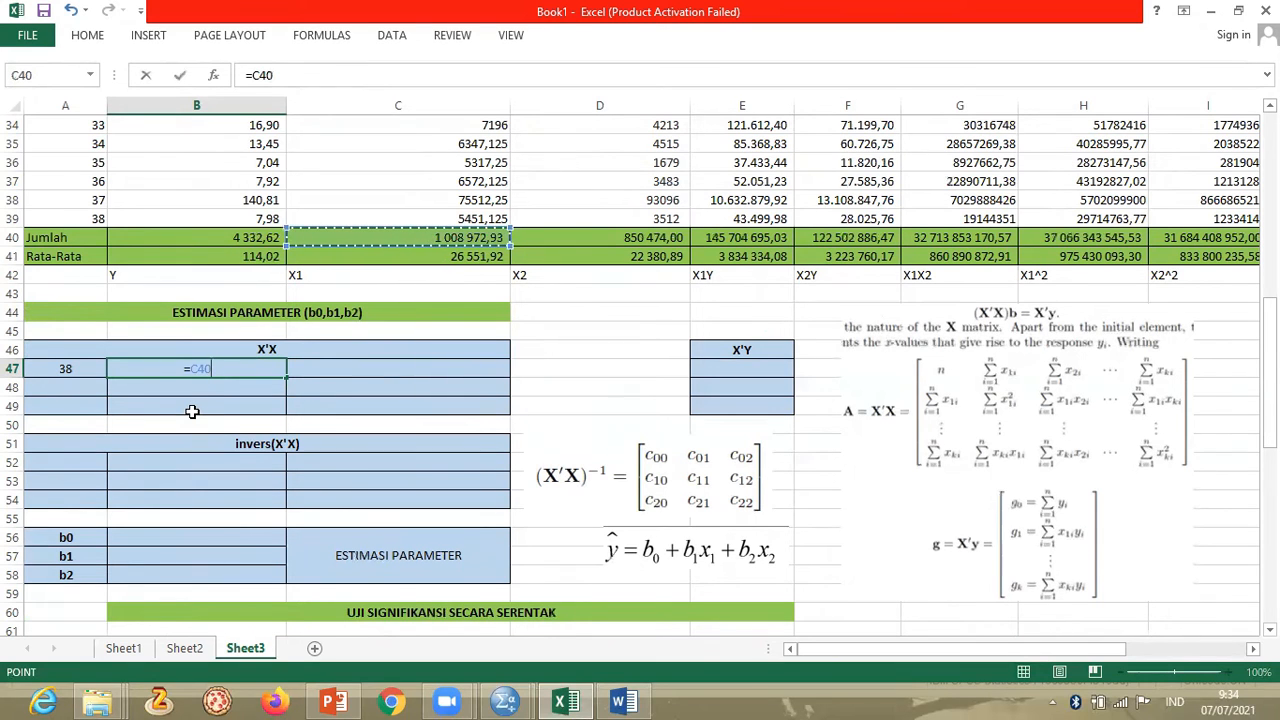
key("Tab")
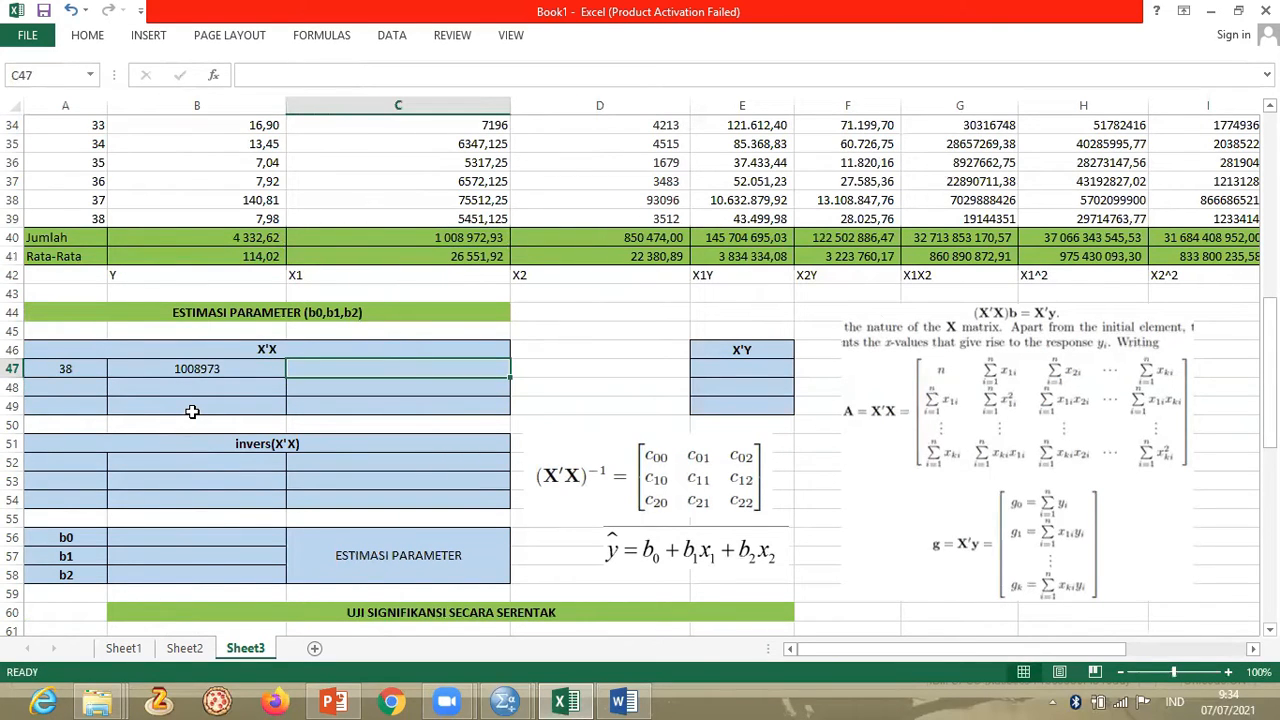
- Complete the first row of the X'X matrix by linking C47 to the X2 sum with =D40
left_click(580, 234)
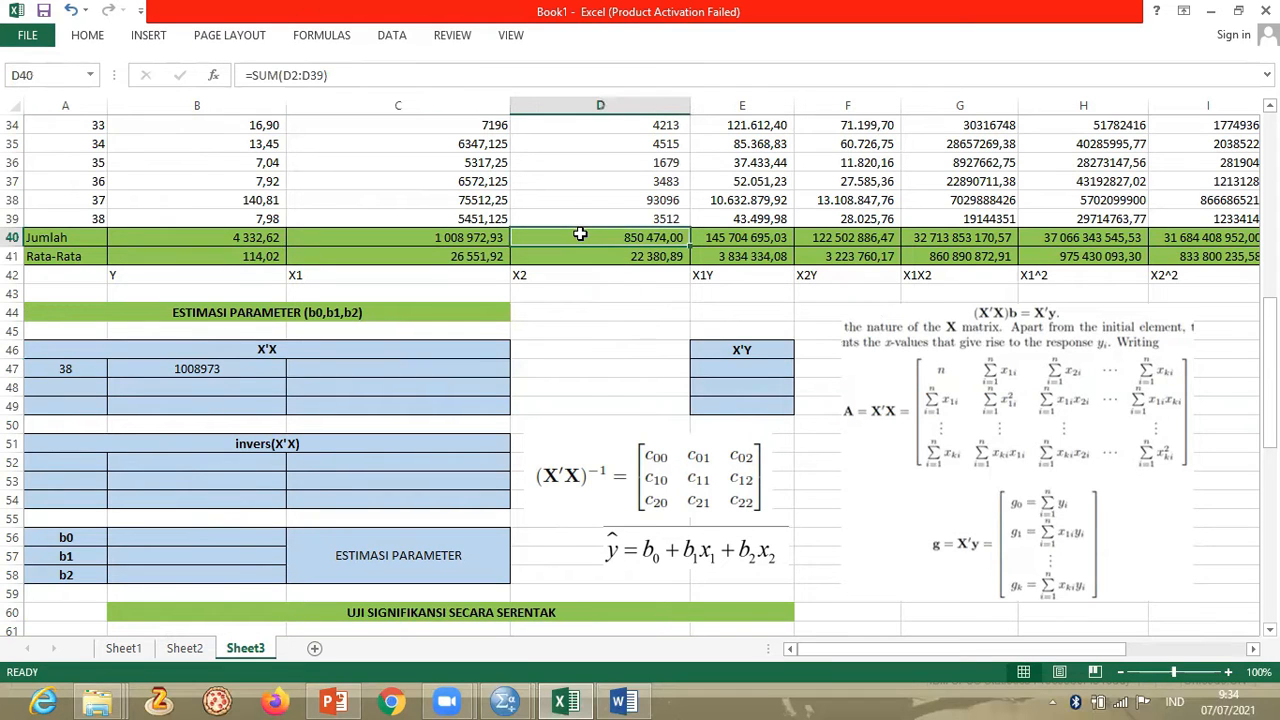
left_click(465, 371)
type("=")
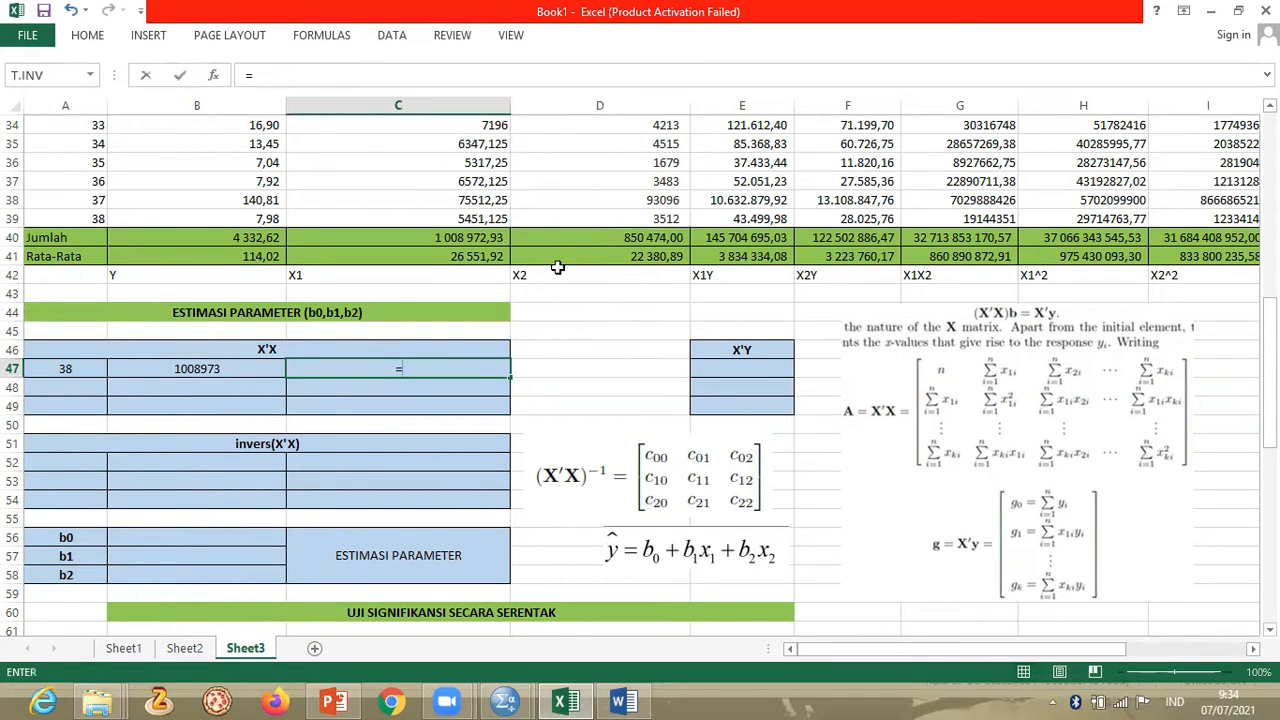
left_click(591, 238)
key("Return")
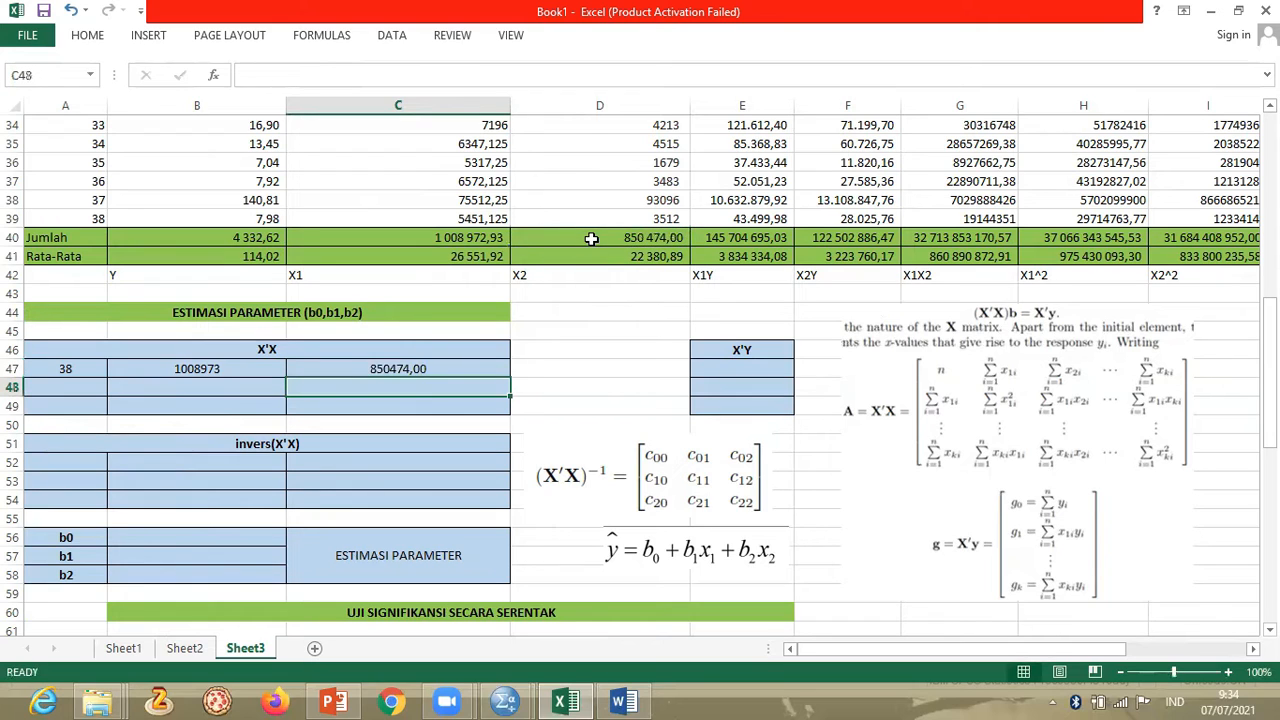
- Fill the second row of the X'X matrix with =C40 in A48, =H40 in B48 and =G40 in C48
left_click(86, 395)
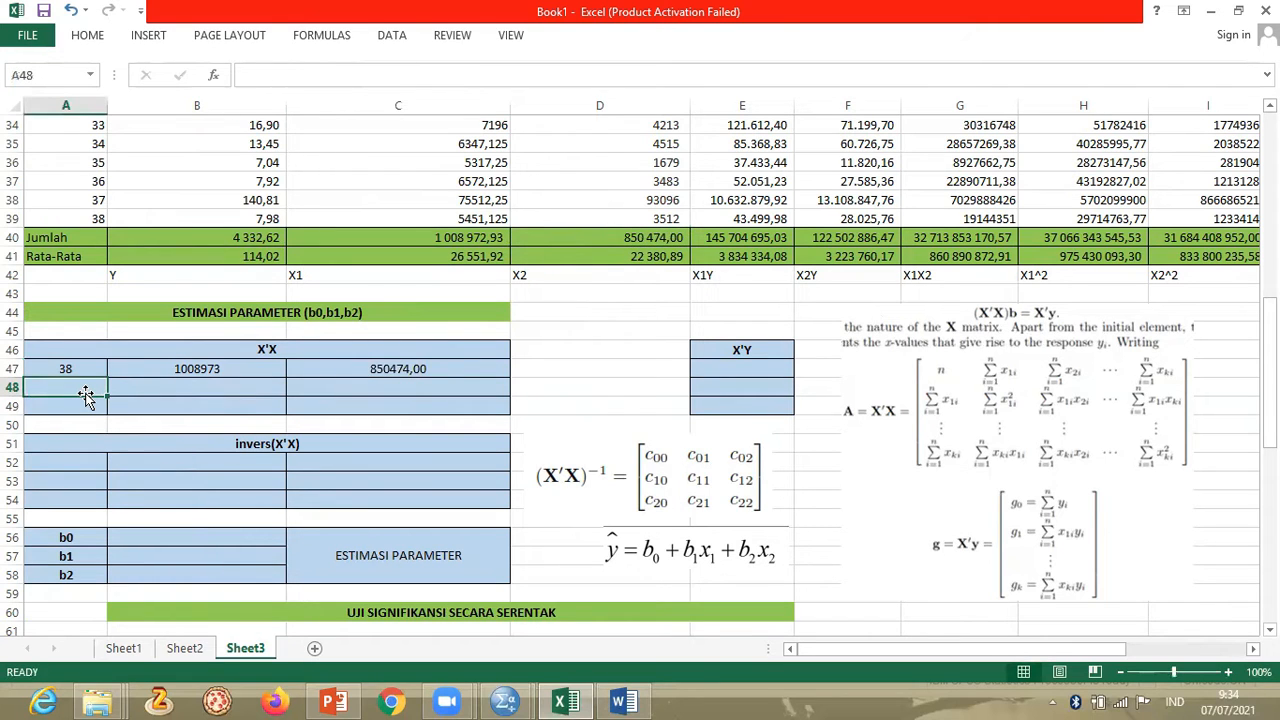
type("=")
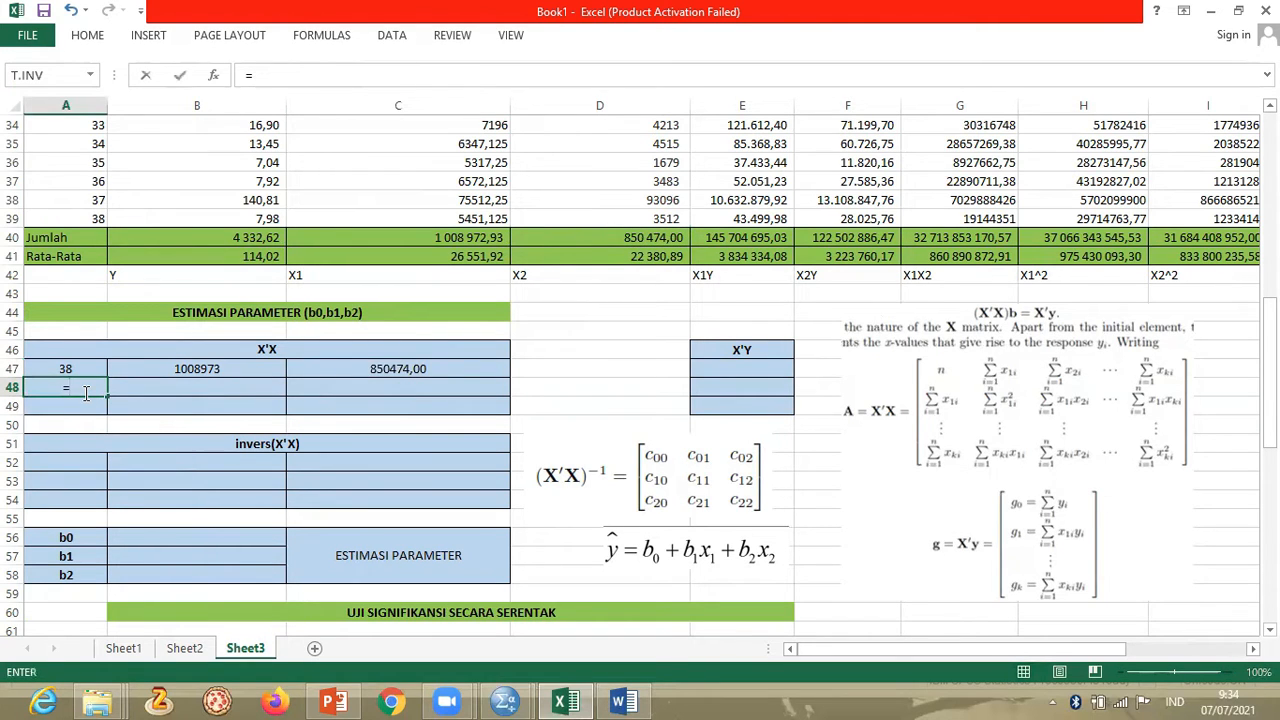
left_click(375, 243)
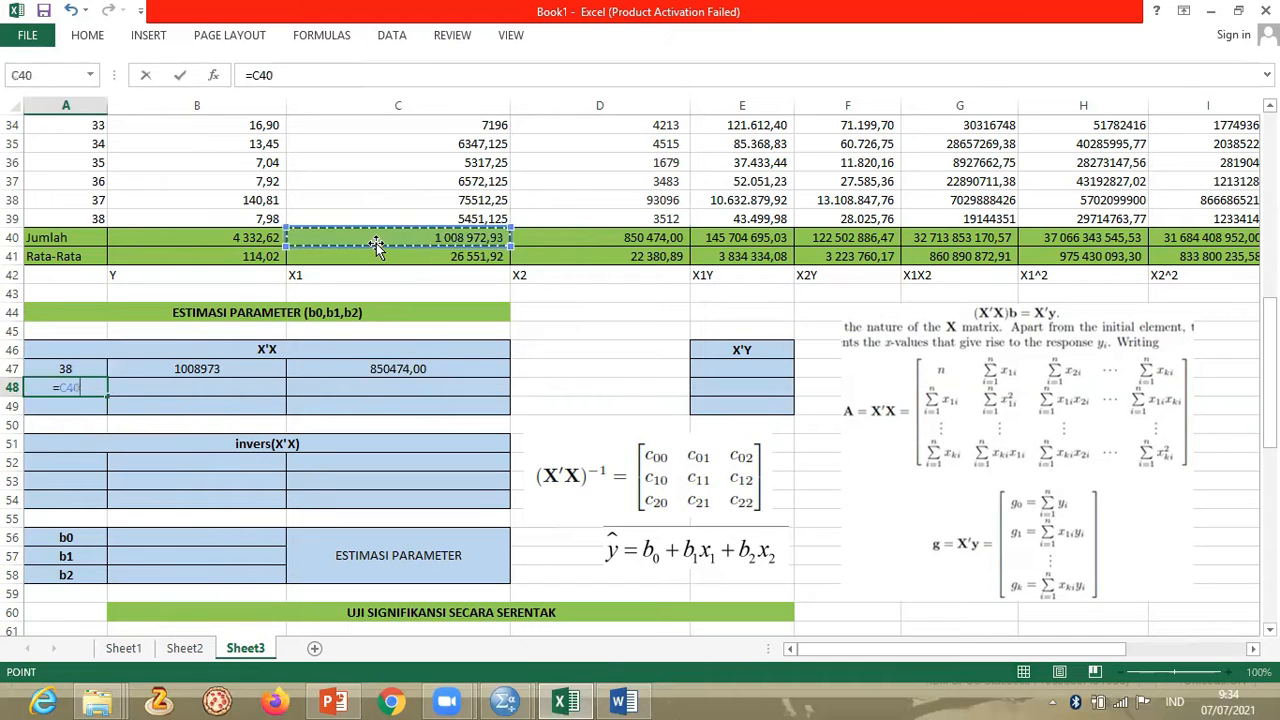
key("Return")
key("Right")
key("Up")
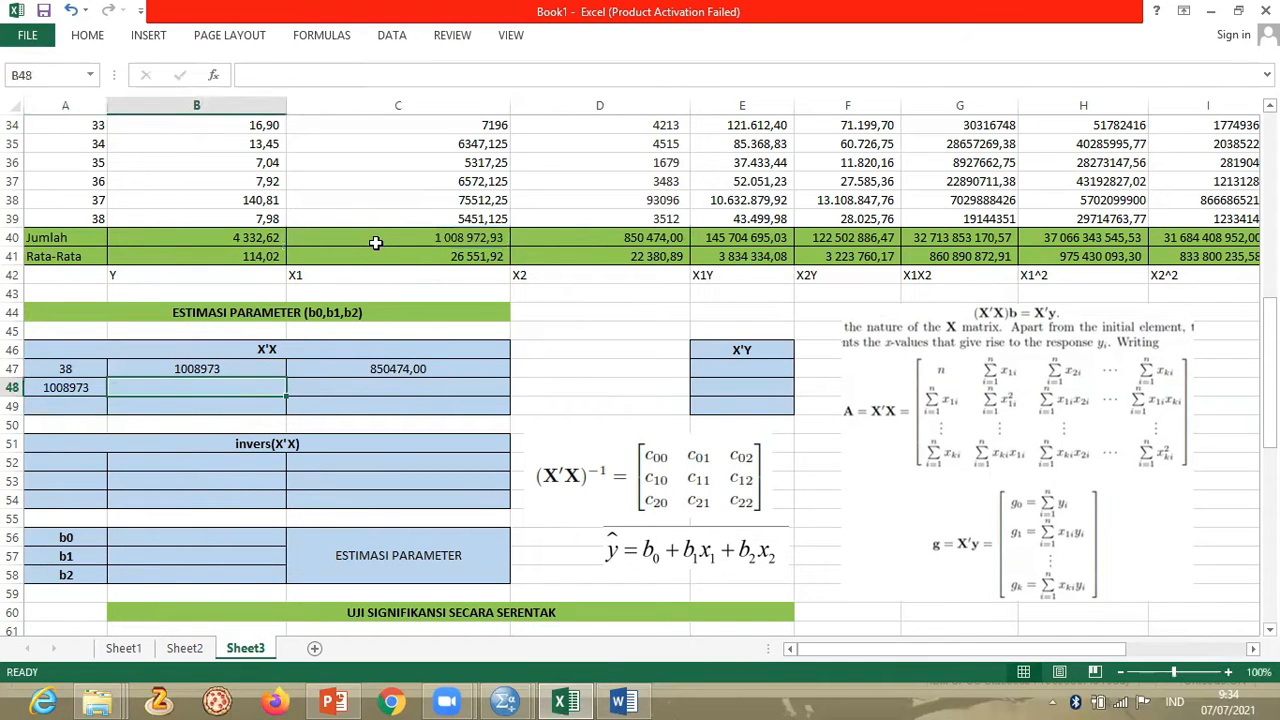
type("=")
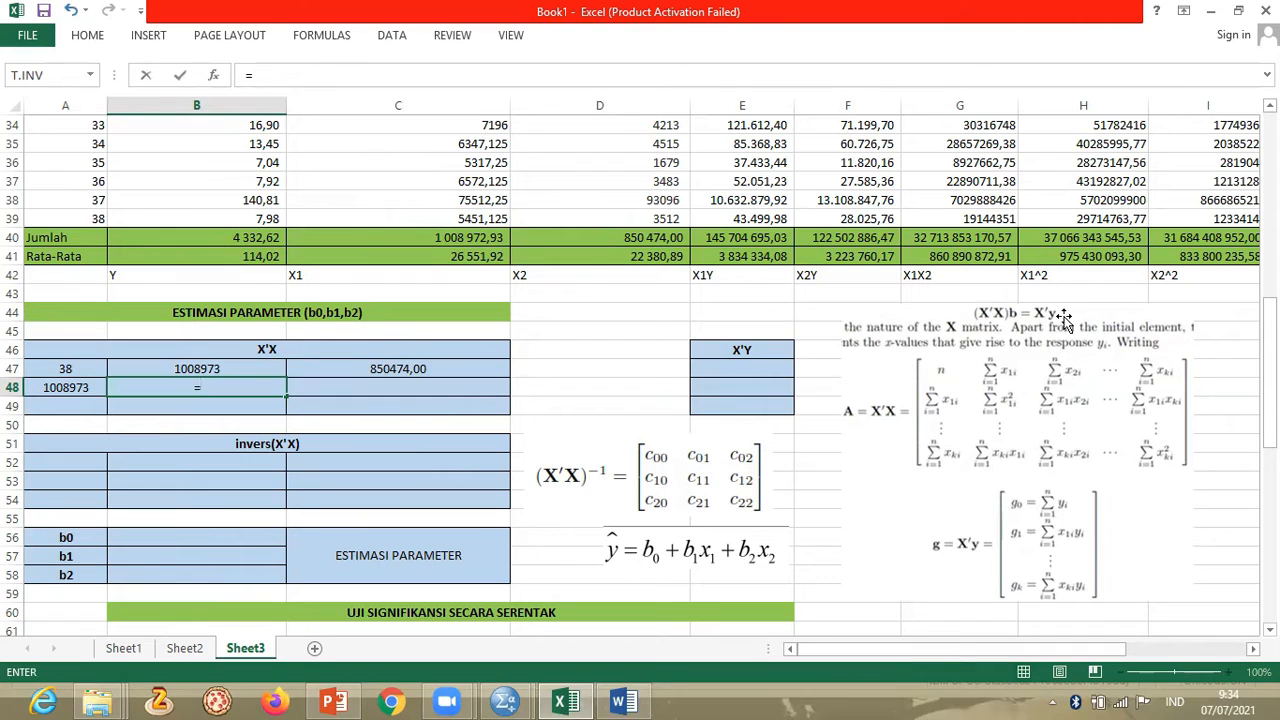
left_click(1105, 234)
key("Tab")
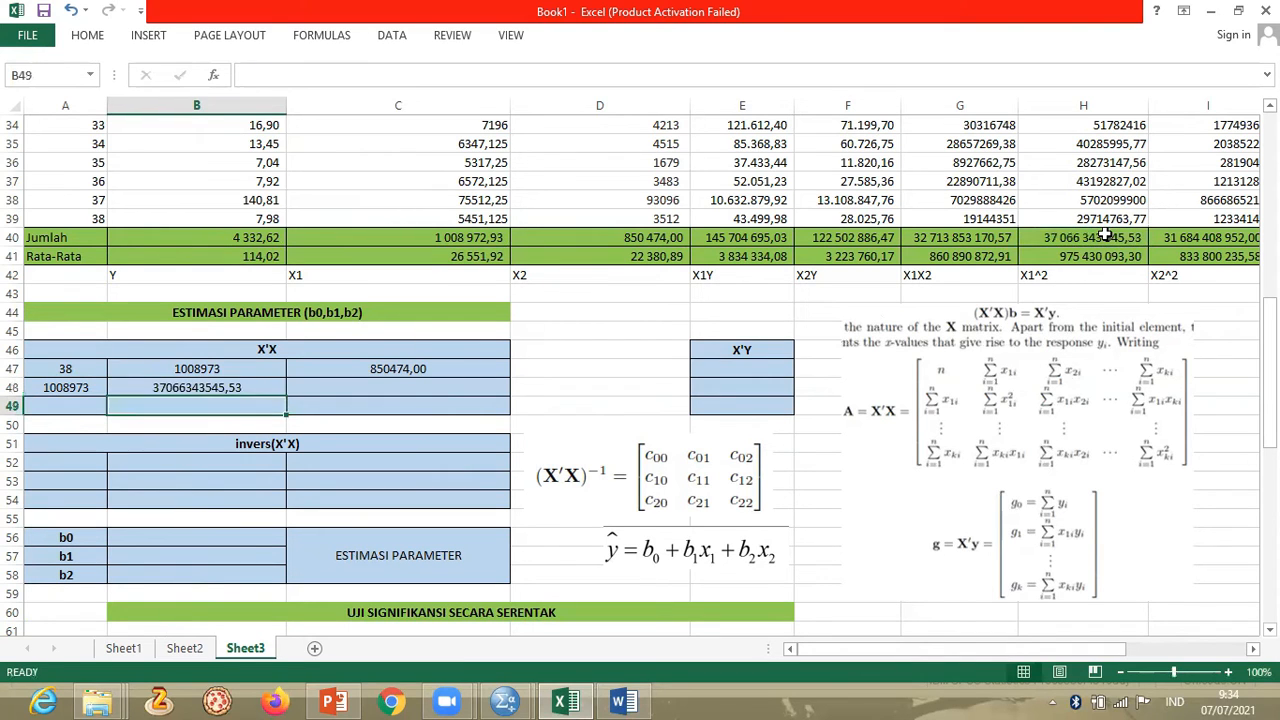
type("=")
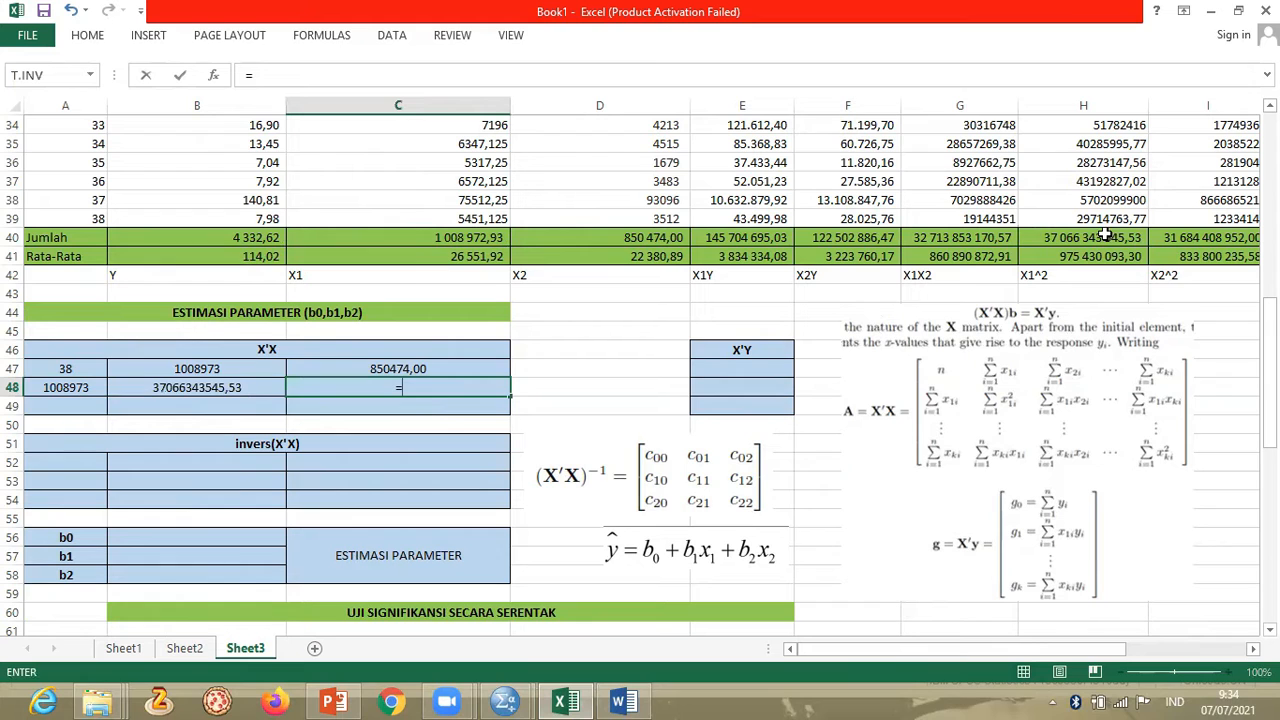
left_click(955, 240)
key("Return")
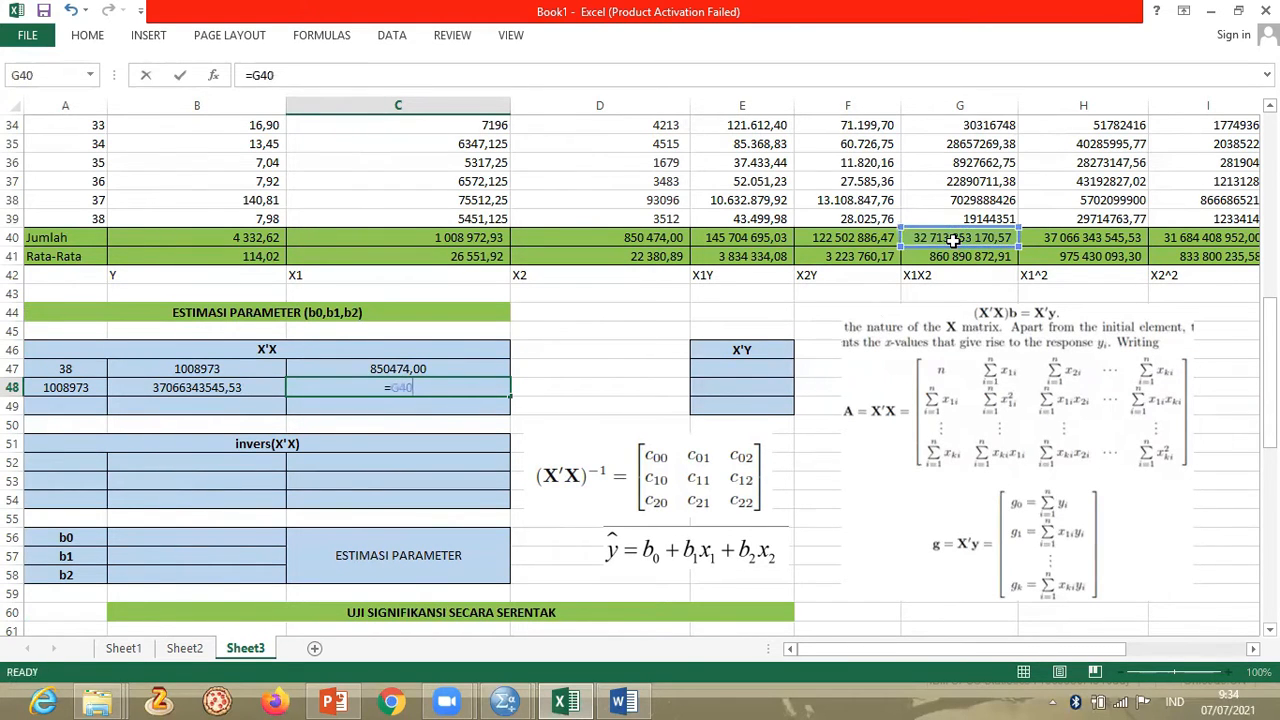
- Fill the third row of the X'X matrix with =D40 in A49, =G40 in B49 and =I40 in C49
key("Left")
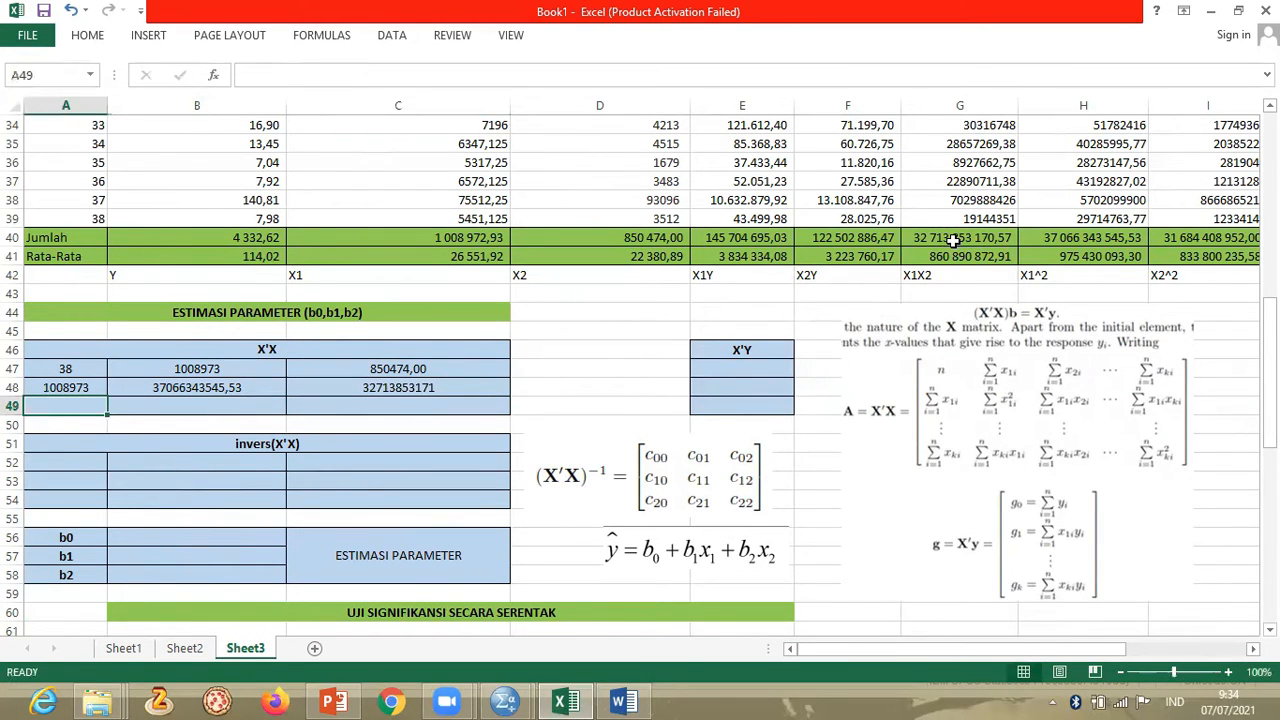
type("=")
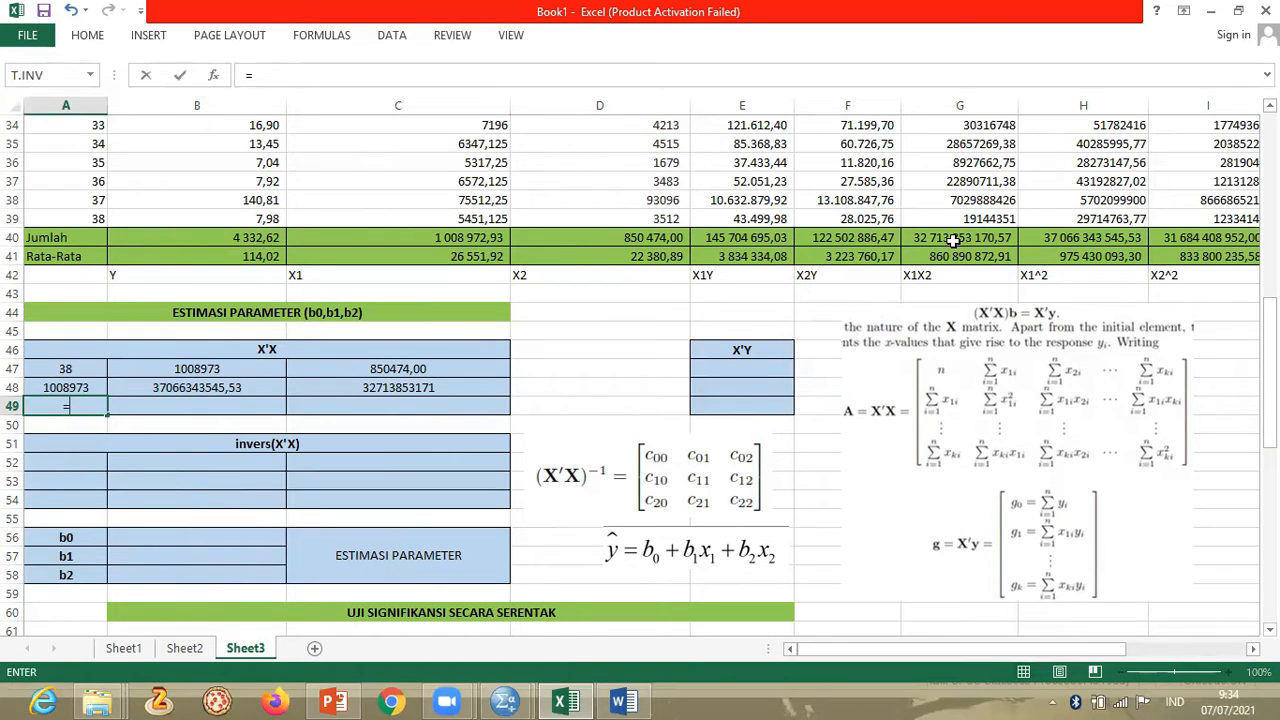
left_click(651, 243)
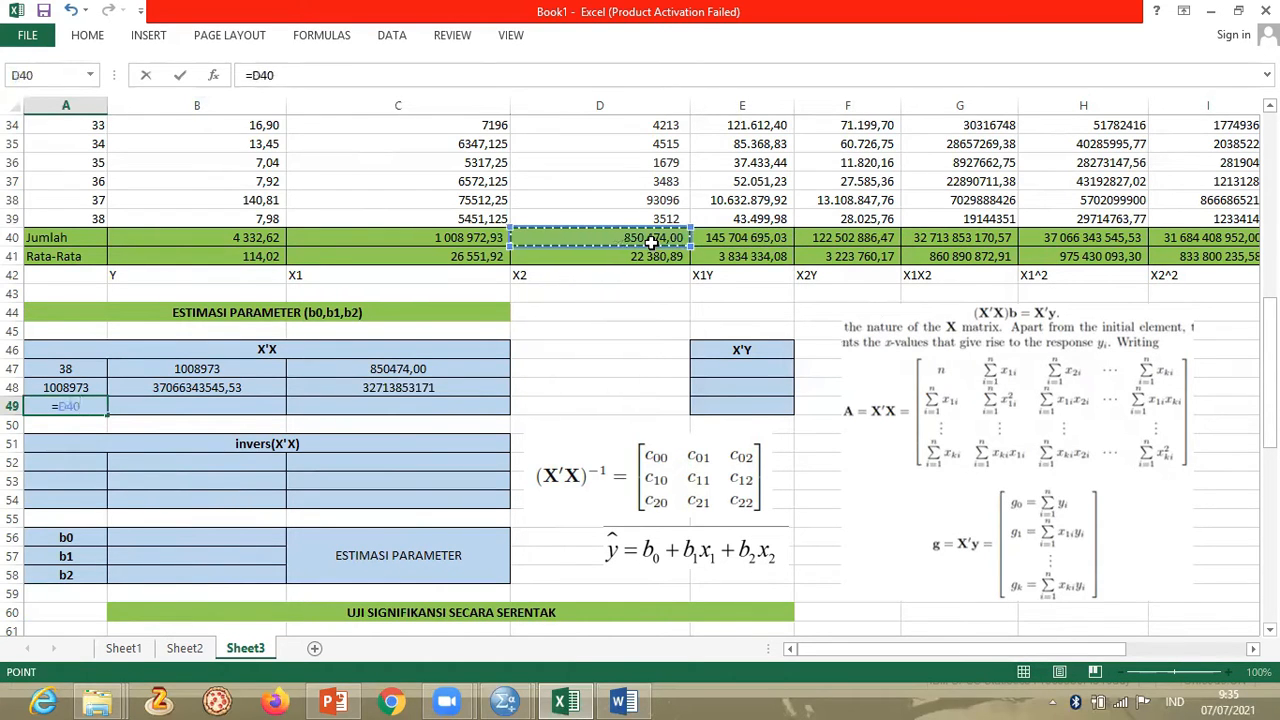
key("Tab")
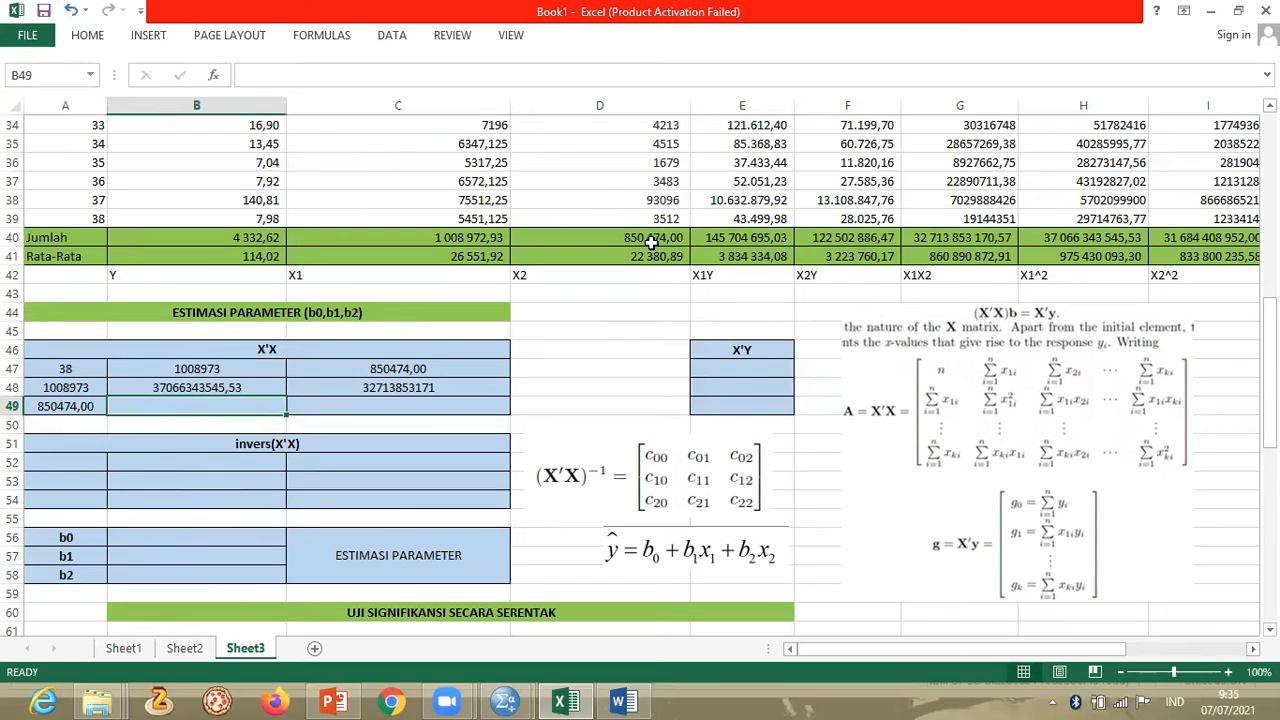
type("=")
left_click(962, 237)
key("Tab")
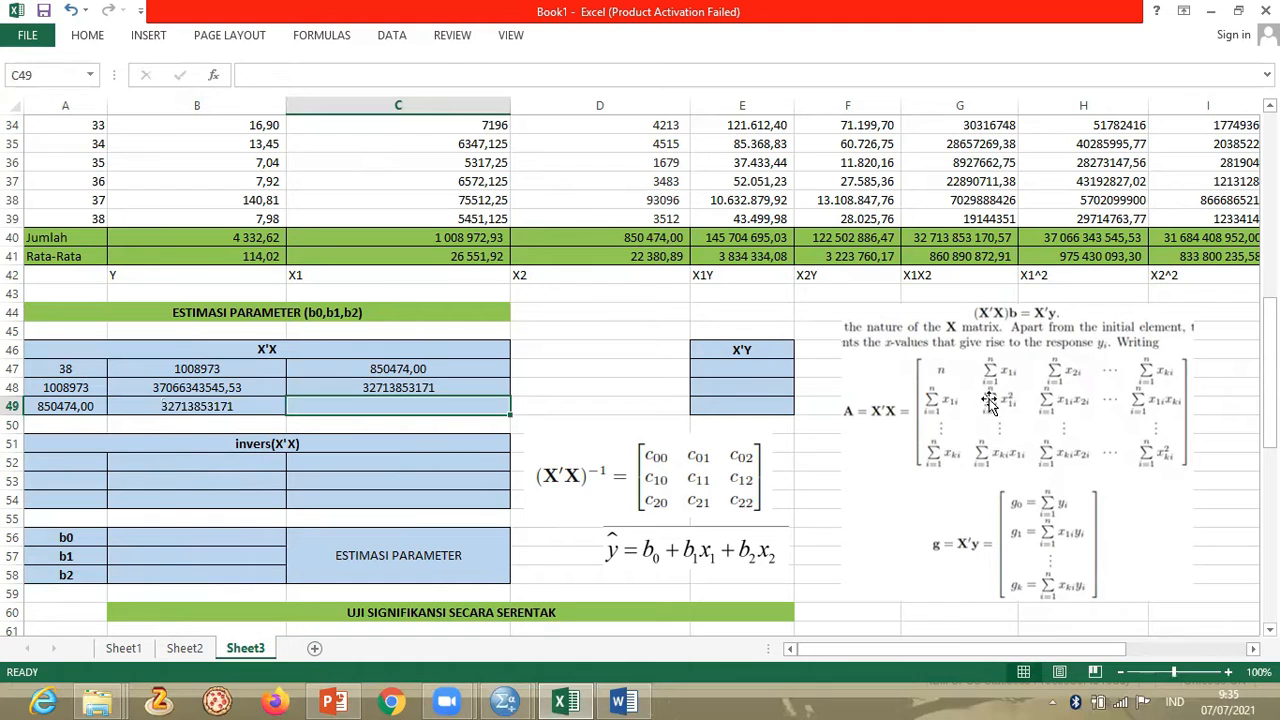
type("=")
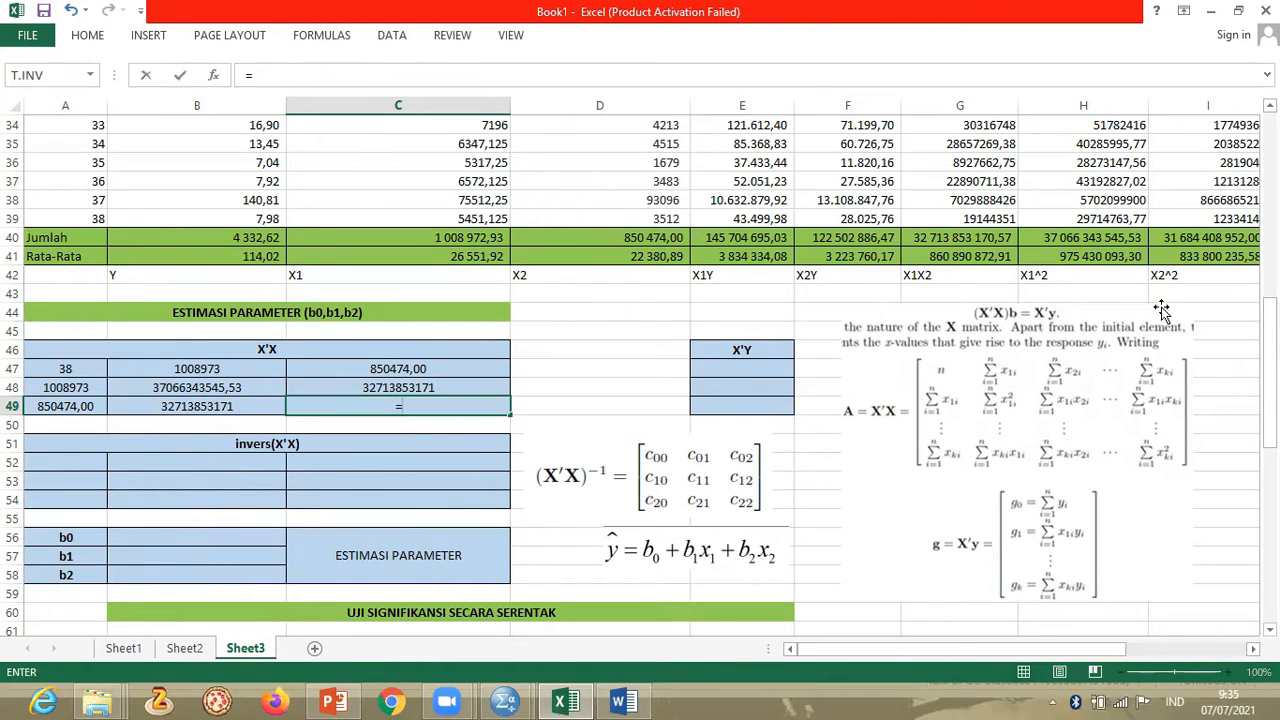
left_click(1168, 240)
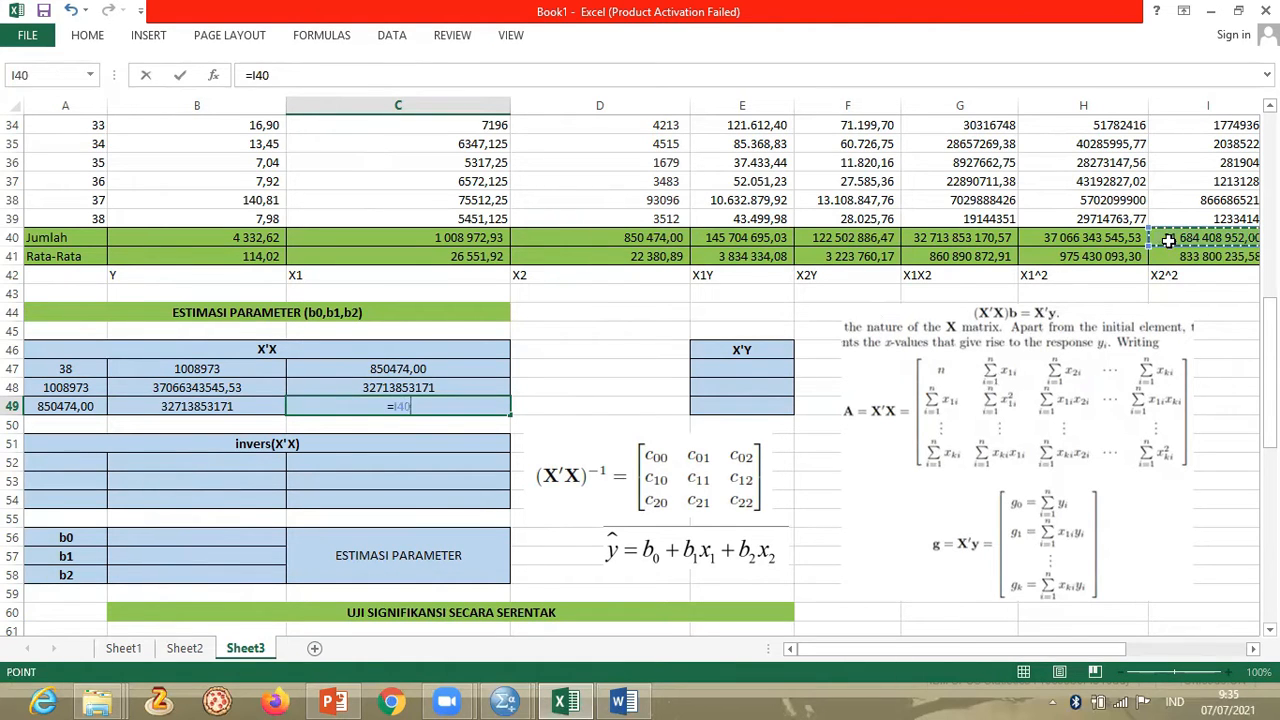
key("Return")
key("Right")
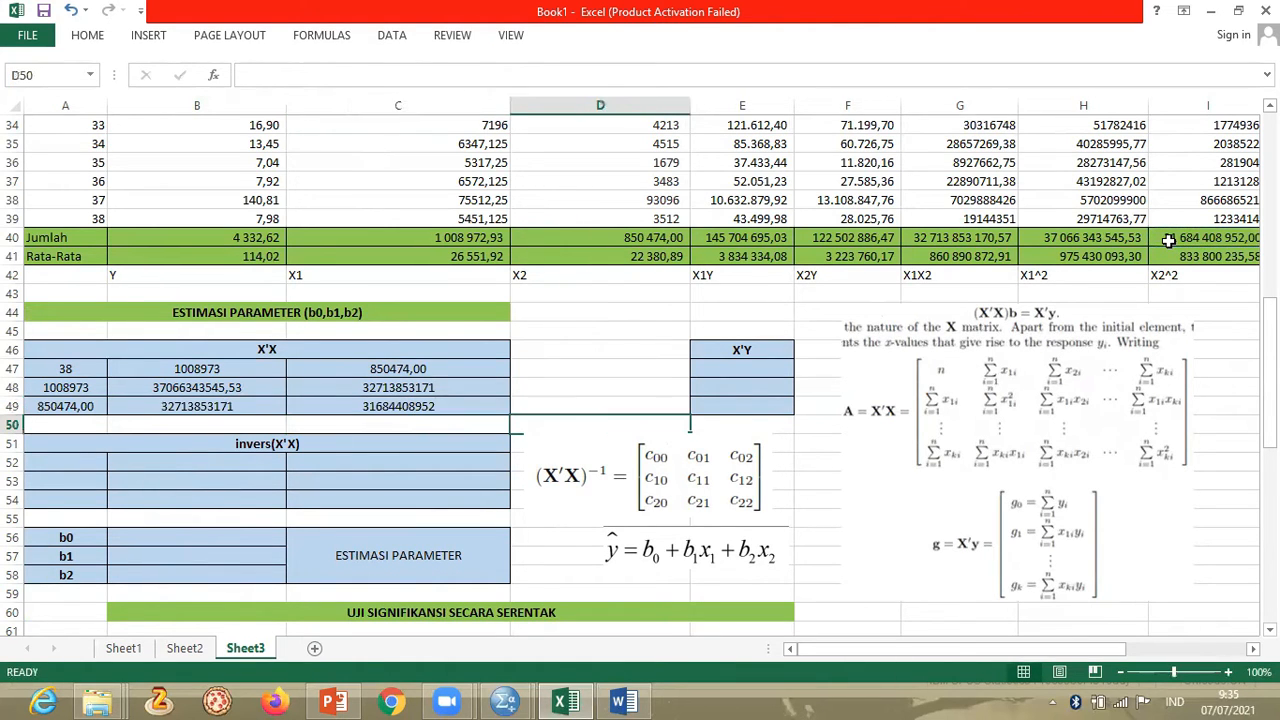
- Fill the X'Y vector with the sums of Y, X1Y and X2Y using =B40 in E47, =E40 in E48 and =F40 in E49
left_click(1040, 402)
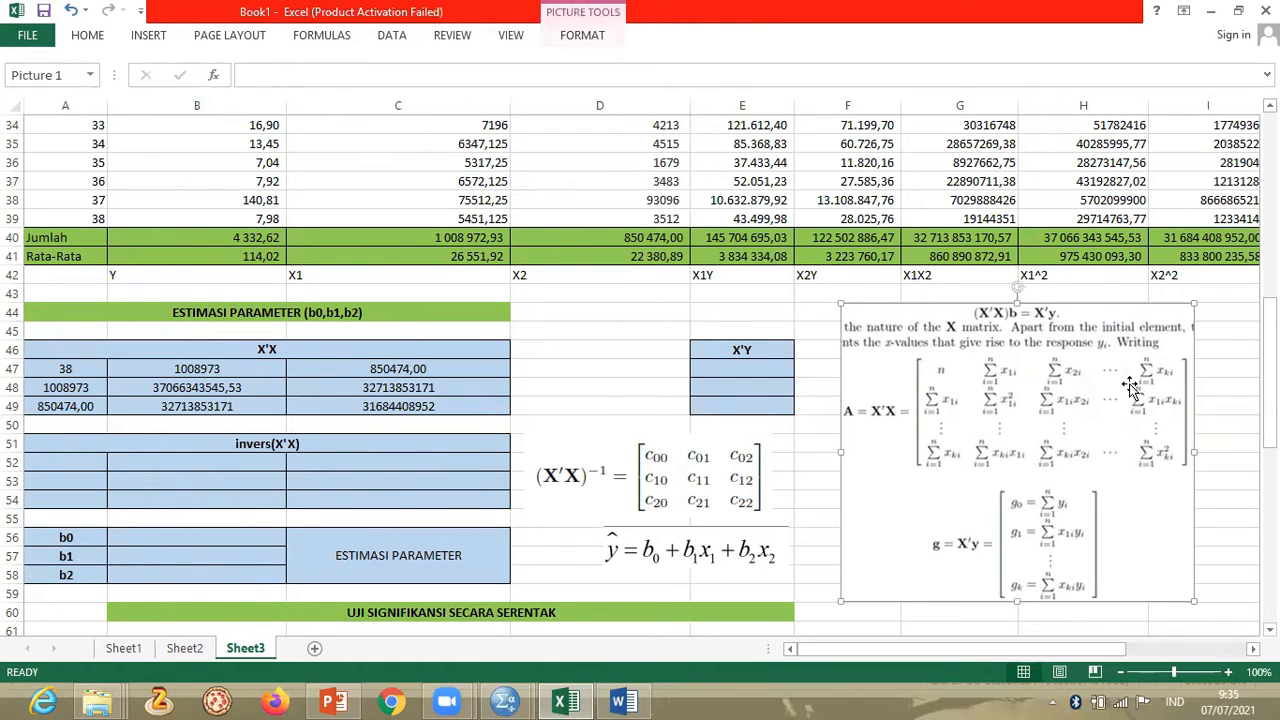
left_click(750, 372)
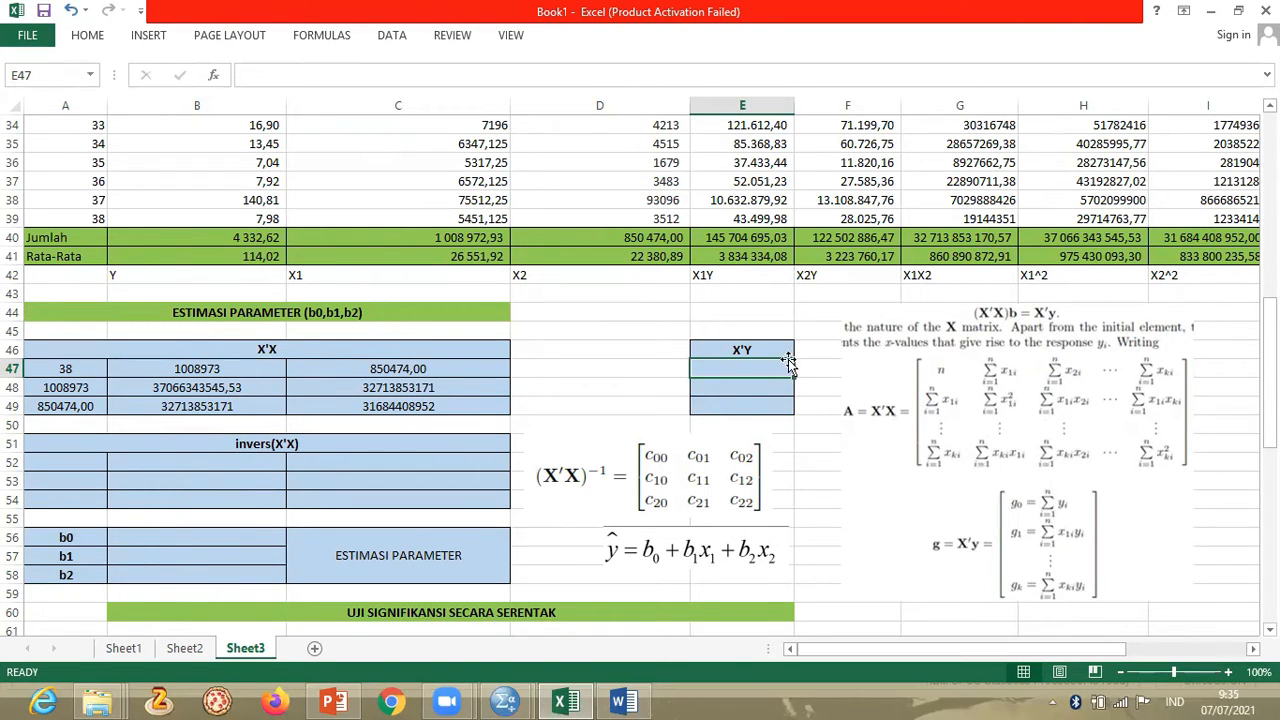
type("=")
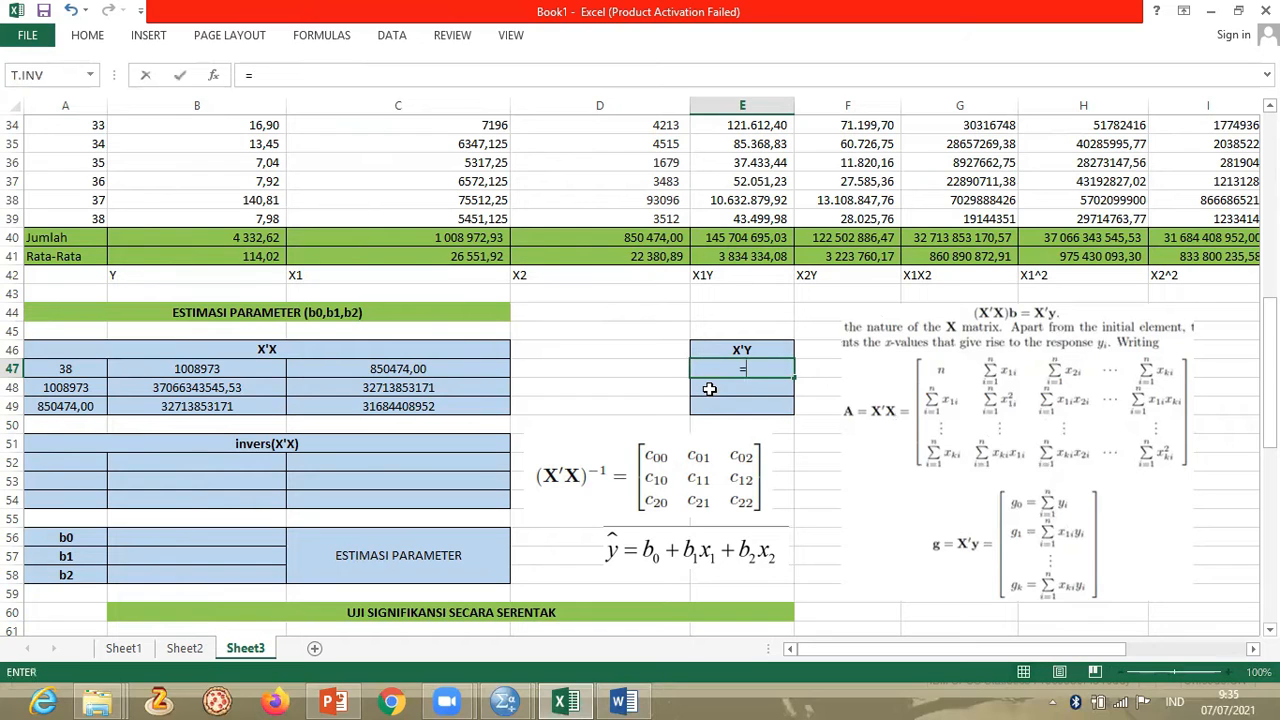
left_click(252, 238)
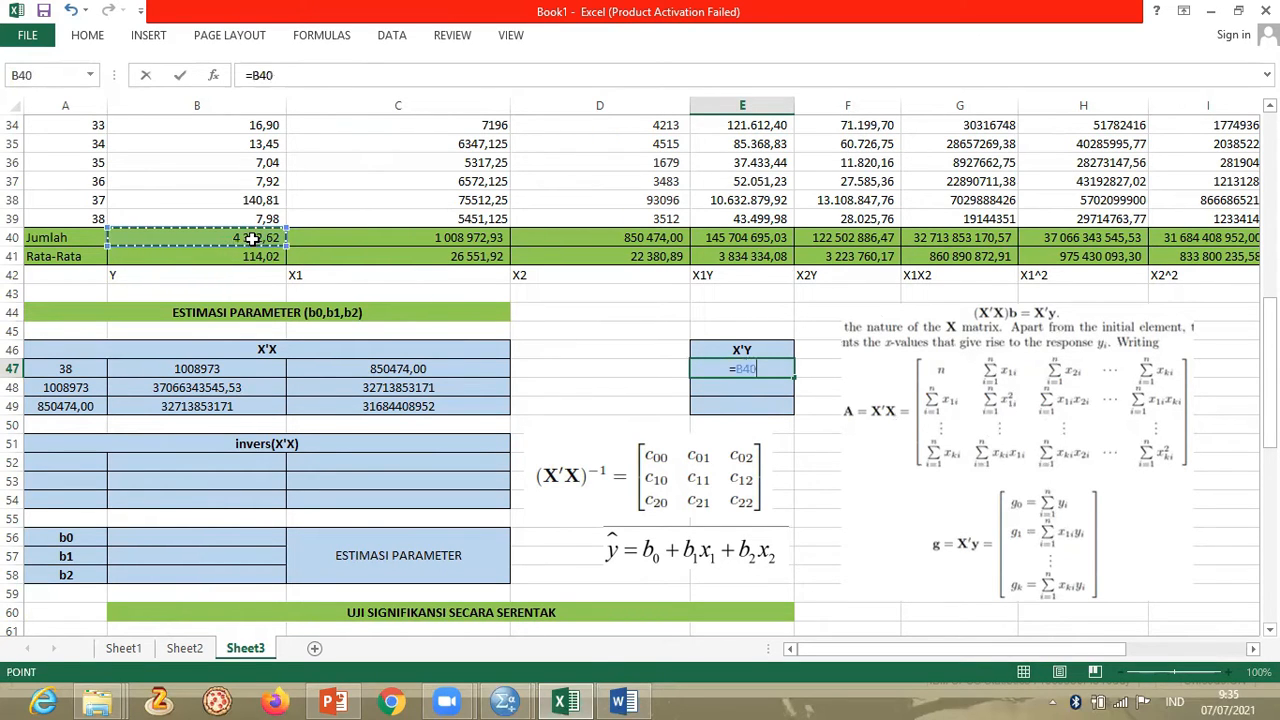
key("Return")
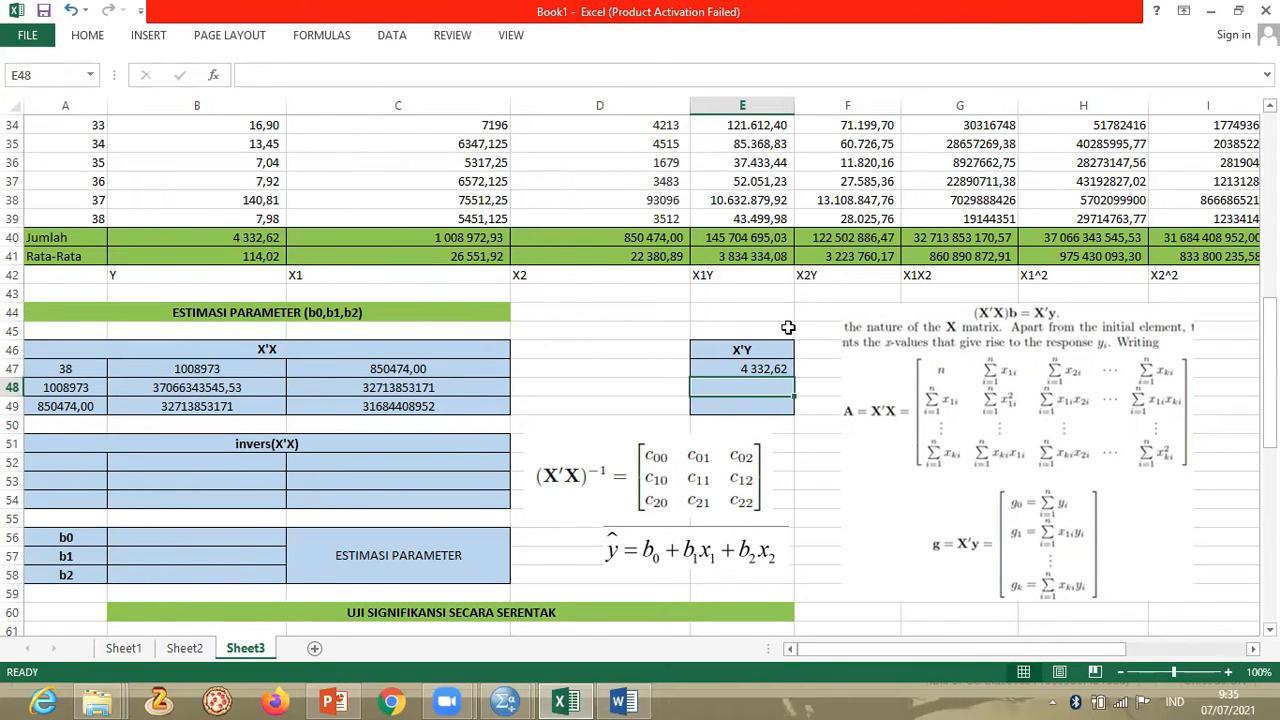
type("=")
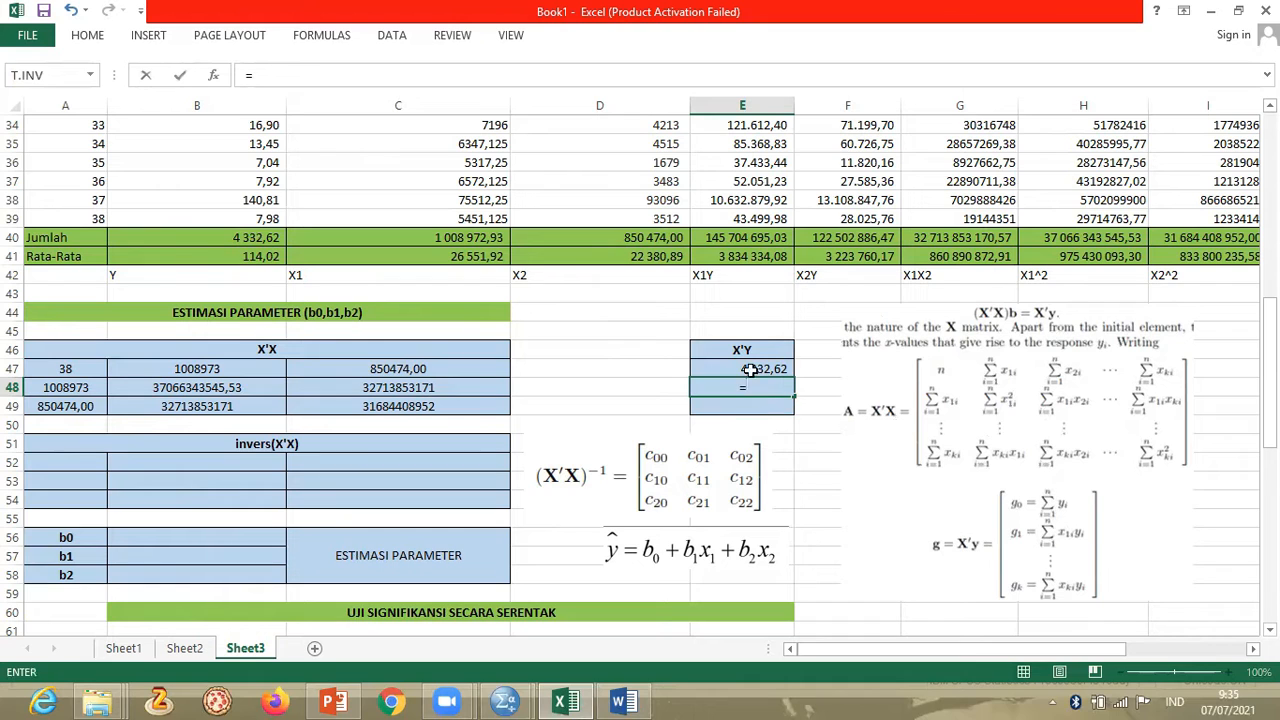
left_click(763, 238)
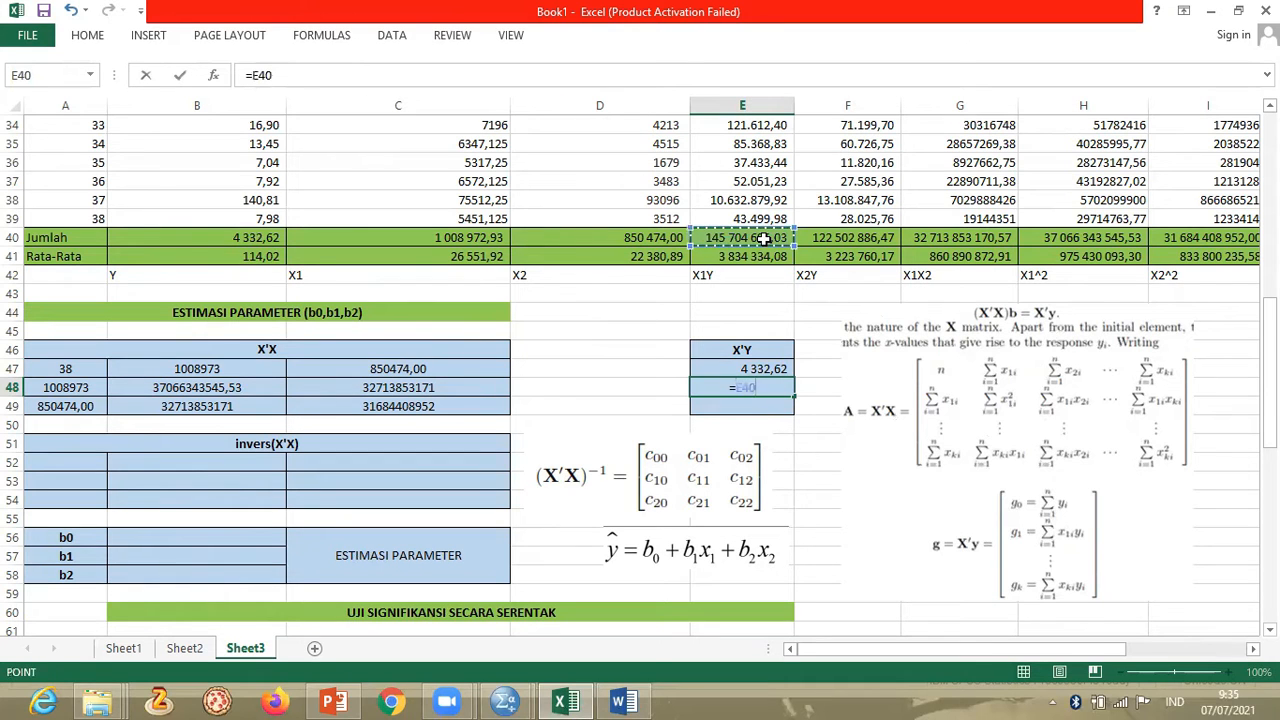
key("Return")
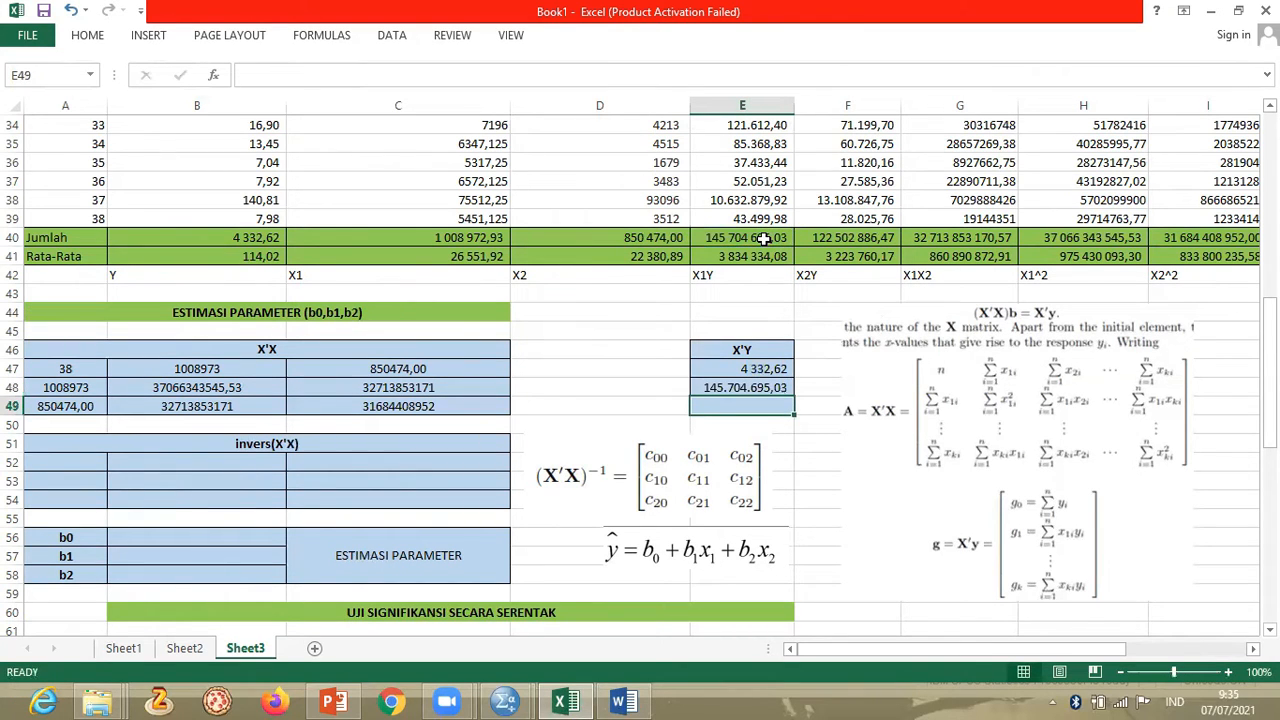
type("=")
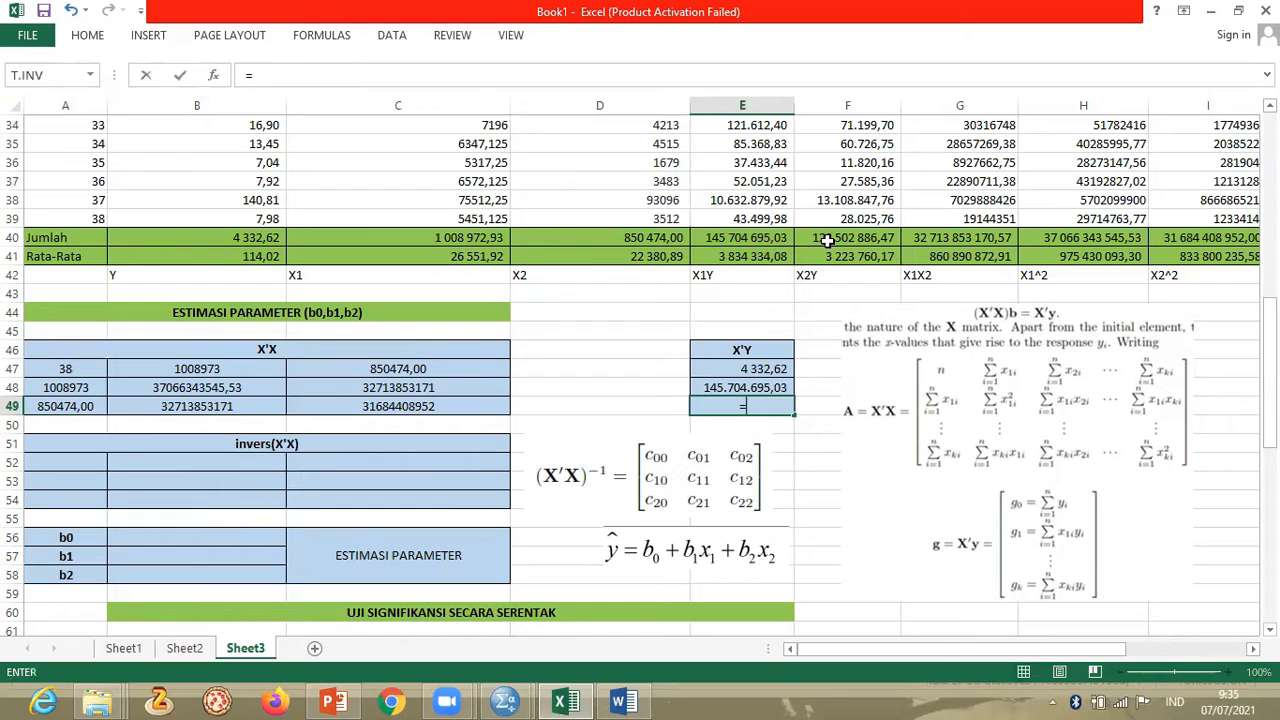
left_click(842, 240)
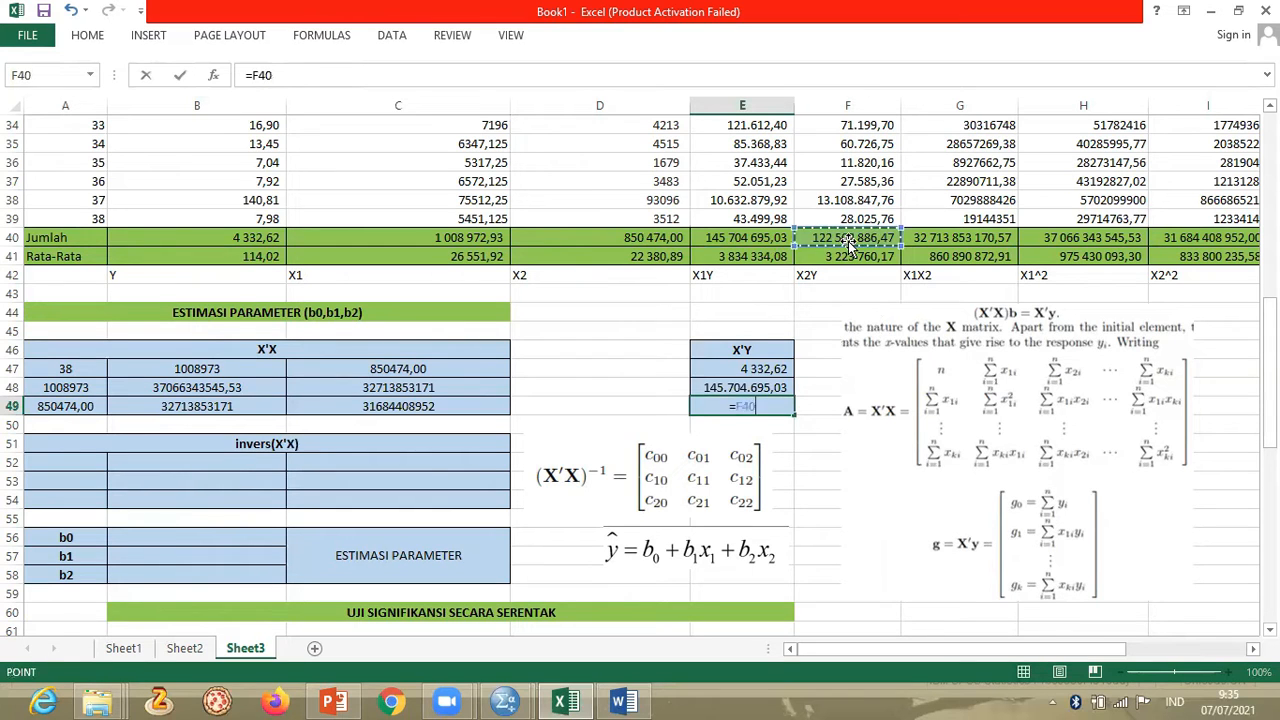
key("Return")
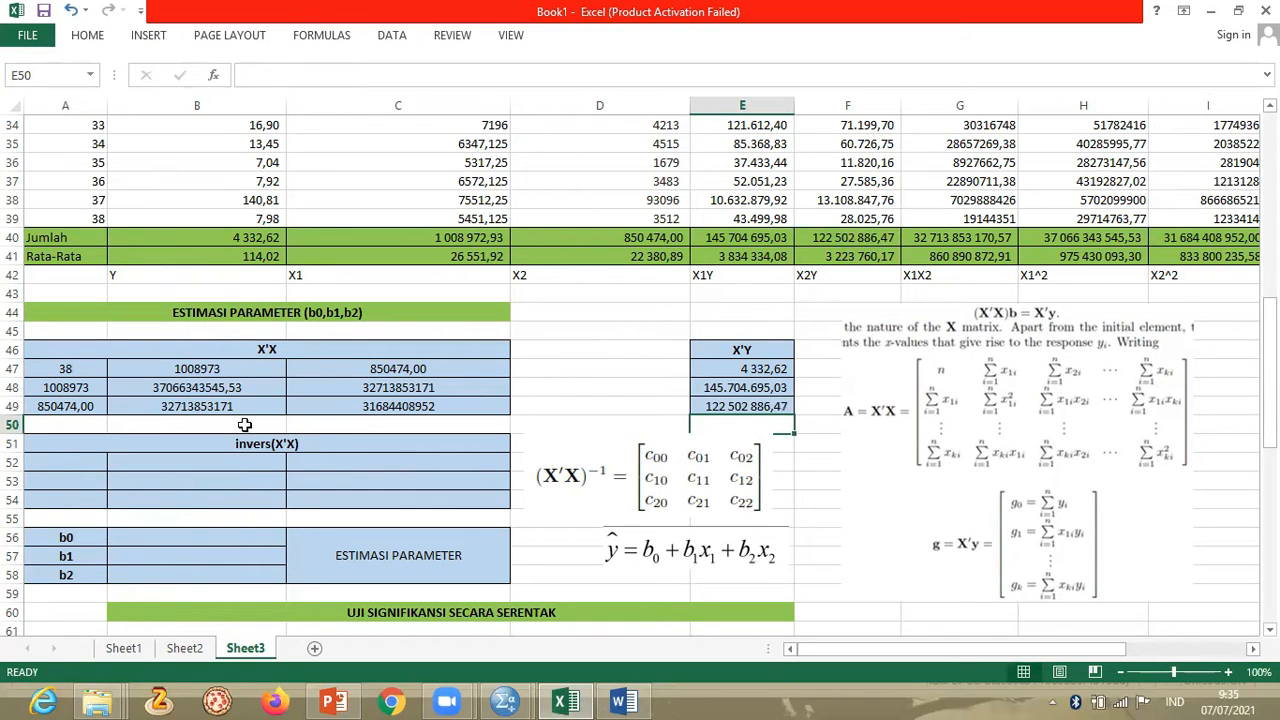
- Compute the inverse of the X'X matrix in A52:C54 with the array formula =MINVERSE(A47:C49)
left_click(325, 443)
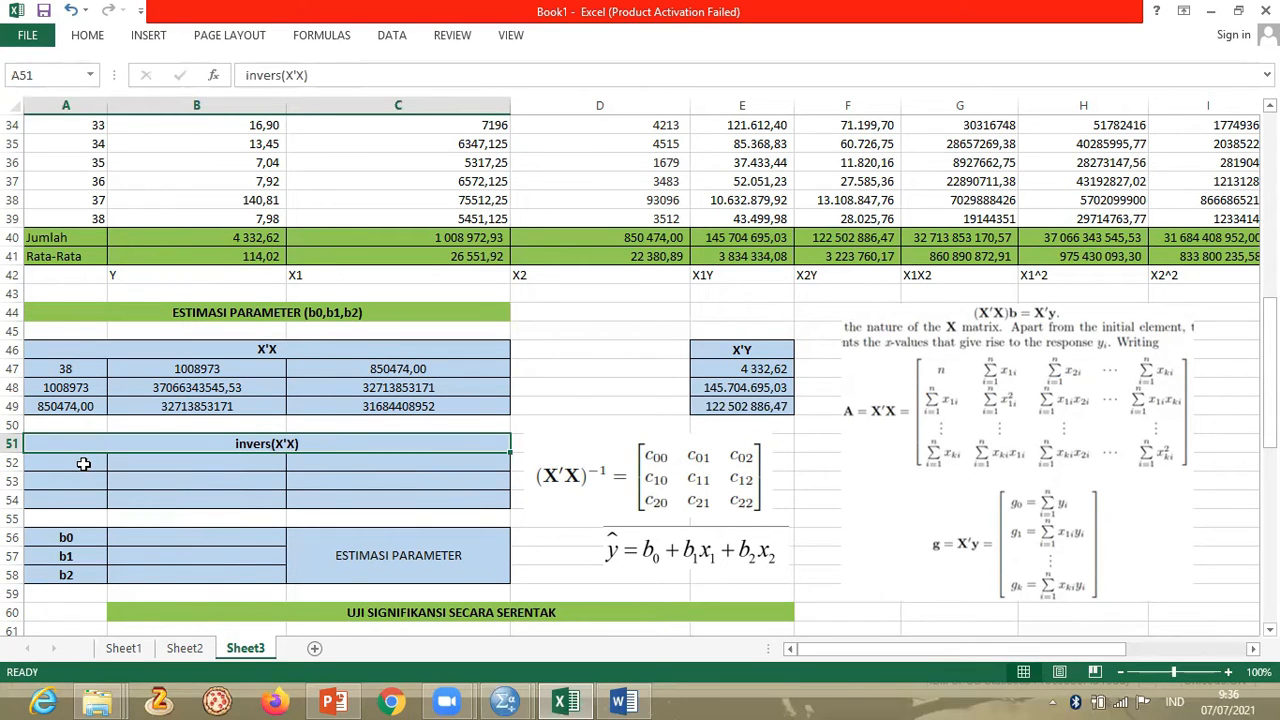
left_click_drag(84, 463, 340, 496)
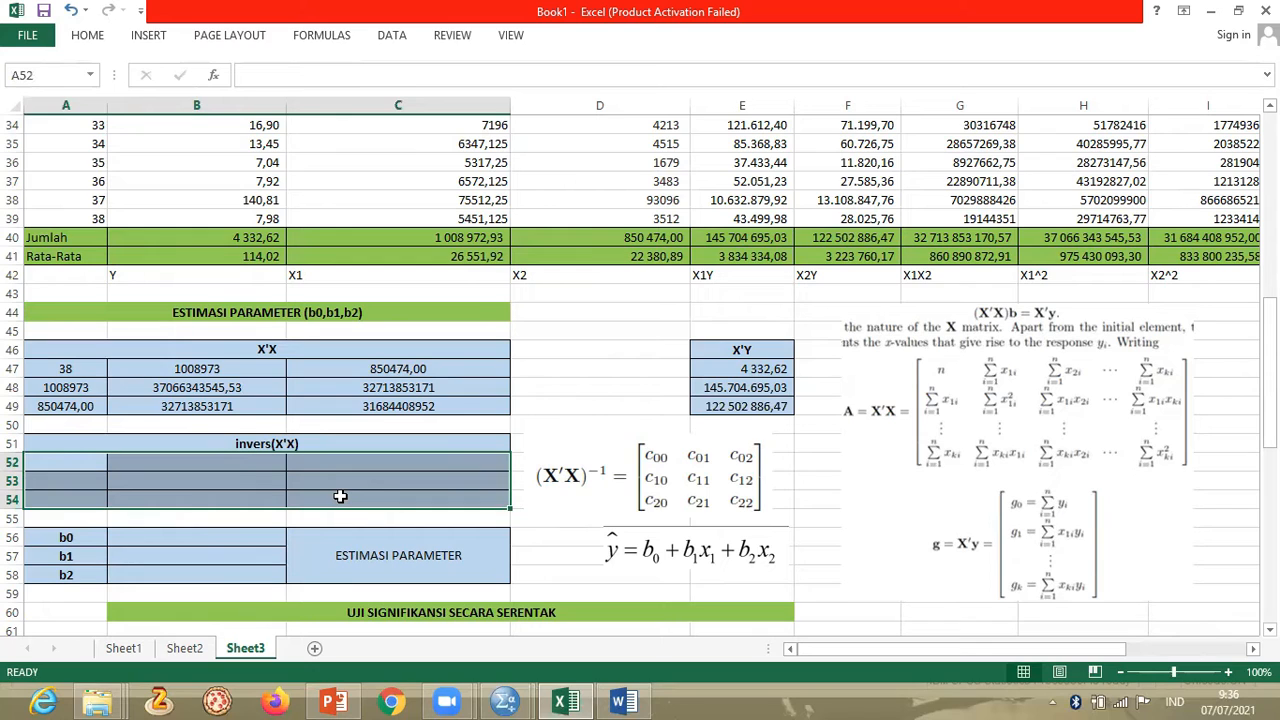
type("=")
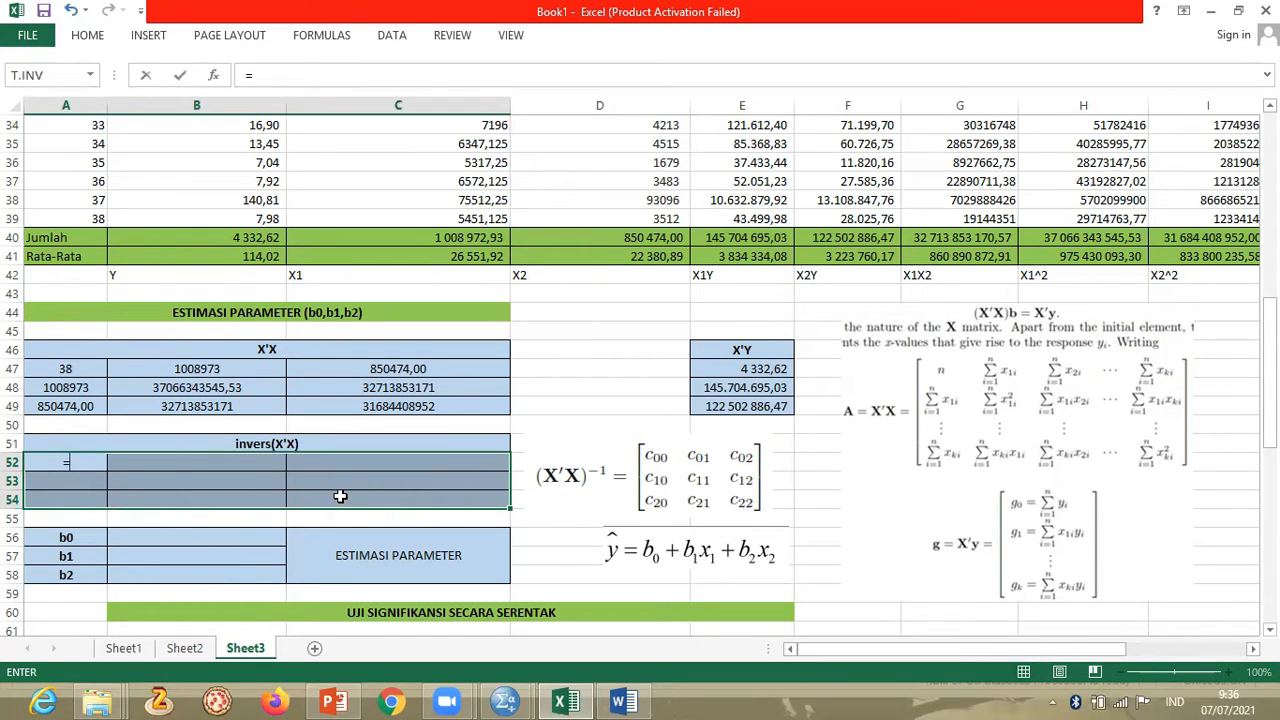
type("MI")
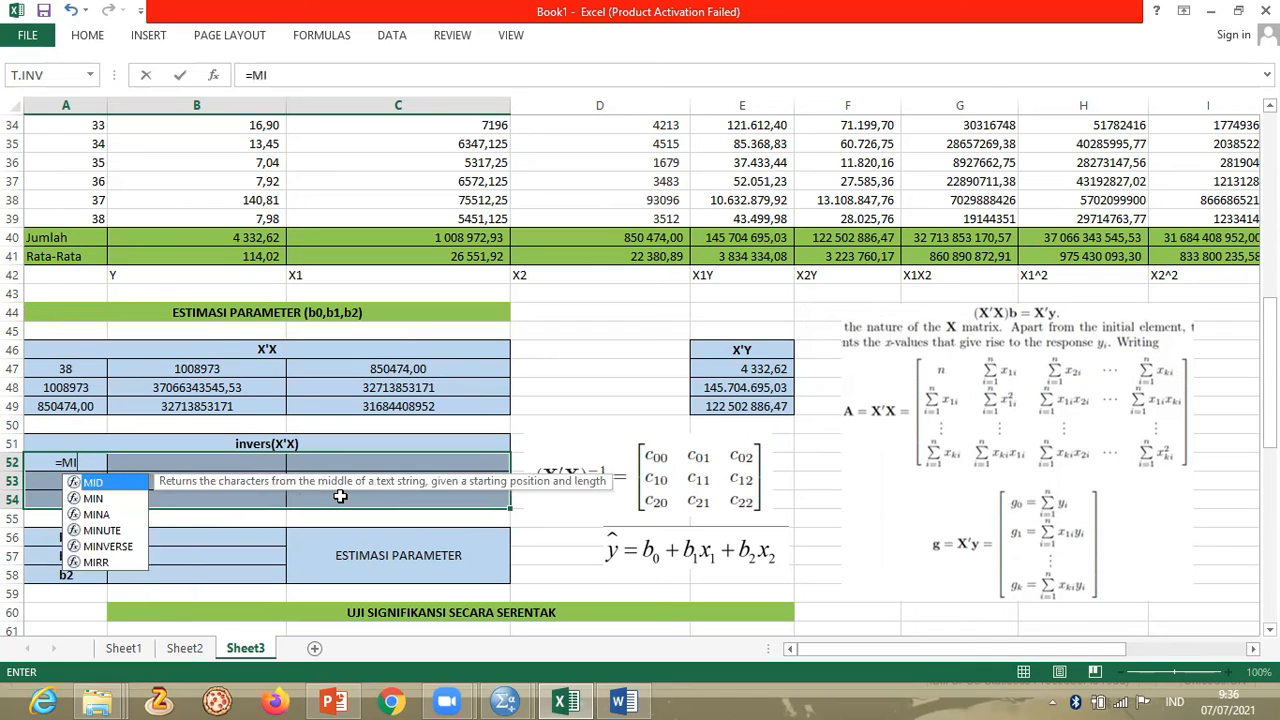
type("NVERSE")
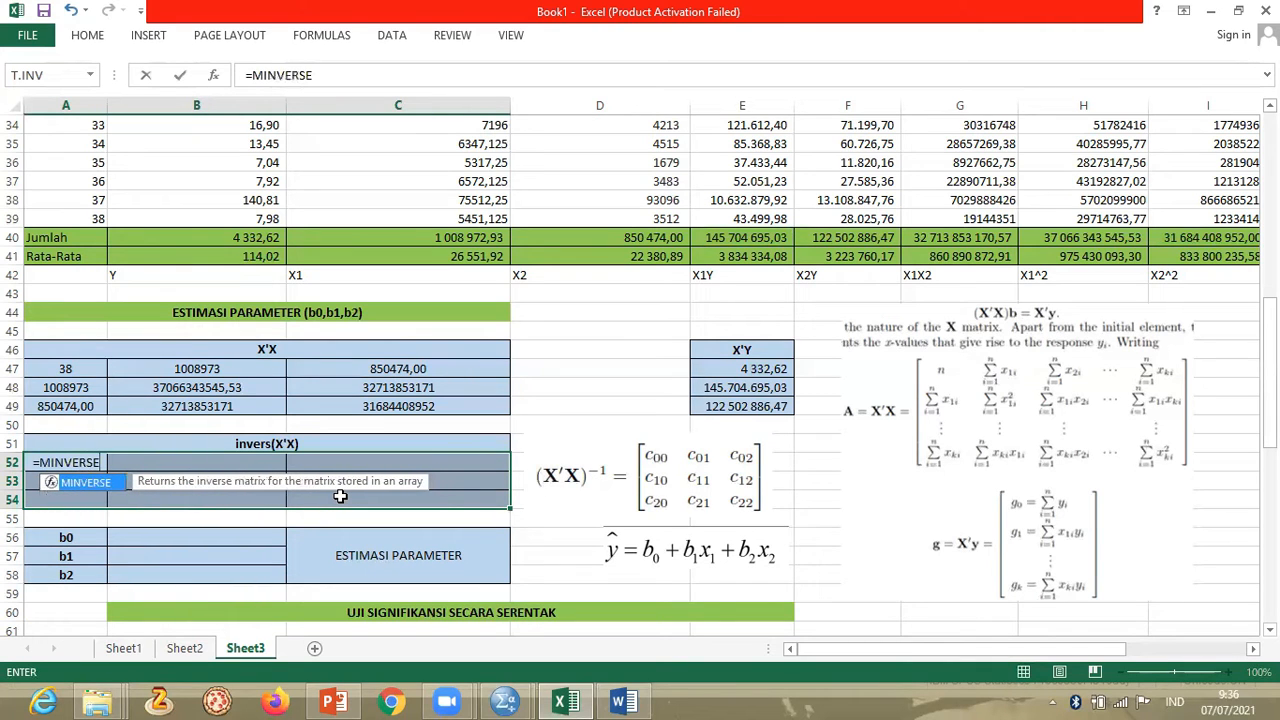
type("(")
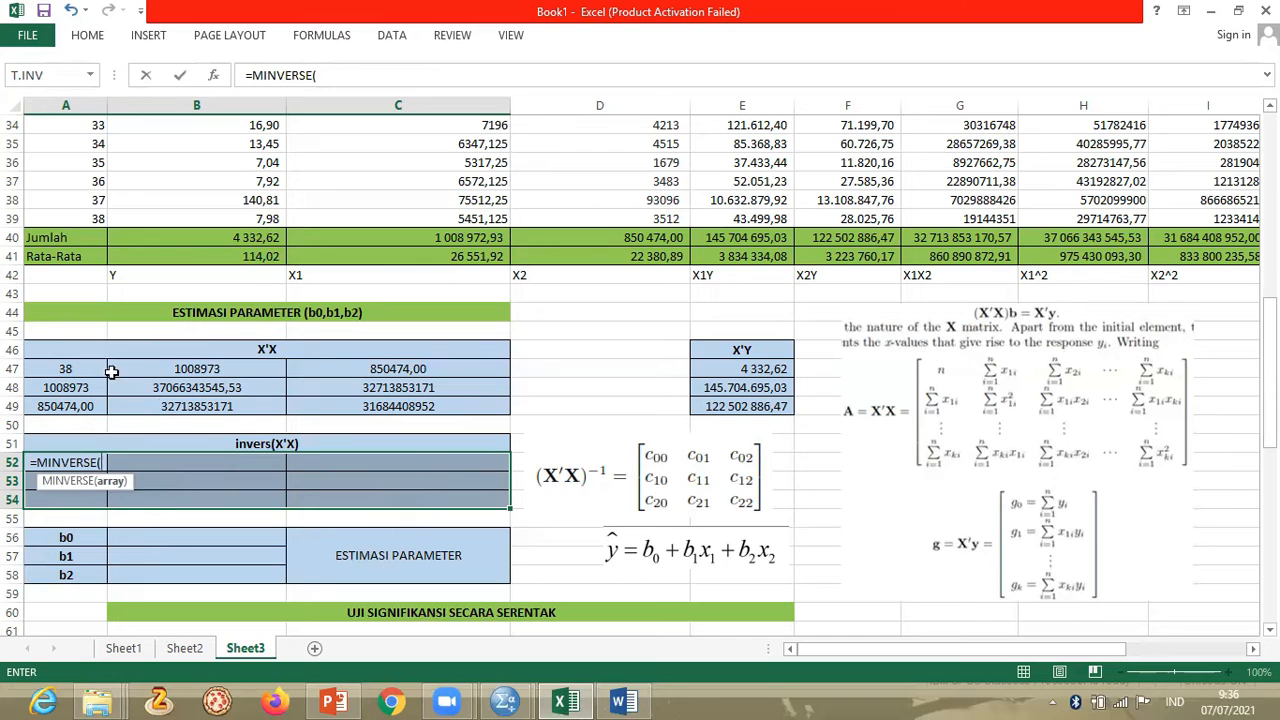
left_click_drag(90, 370, 402, 410)
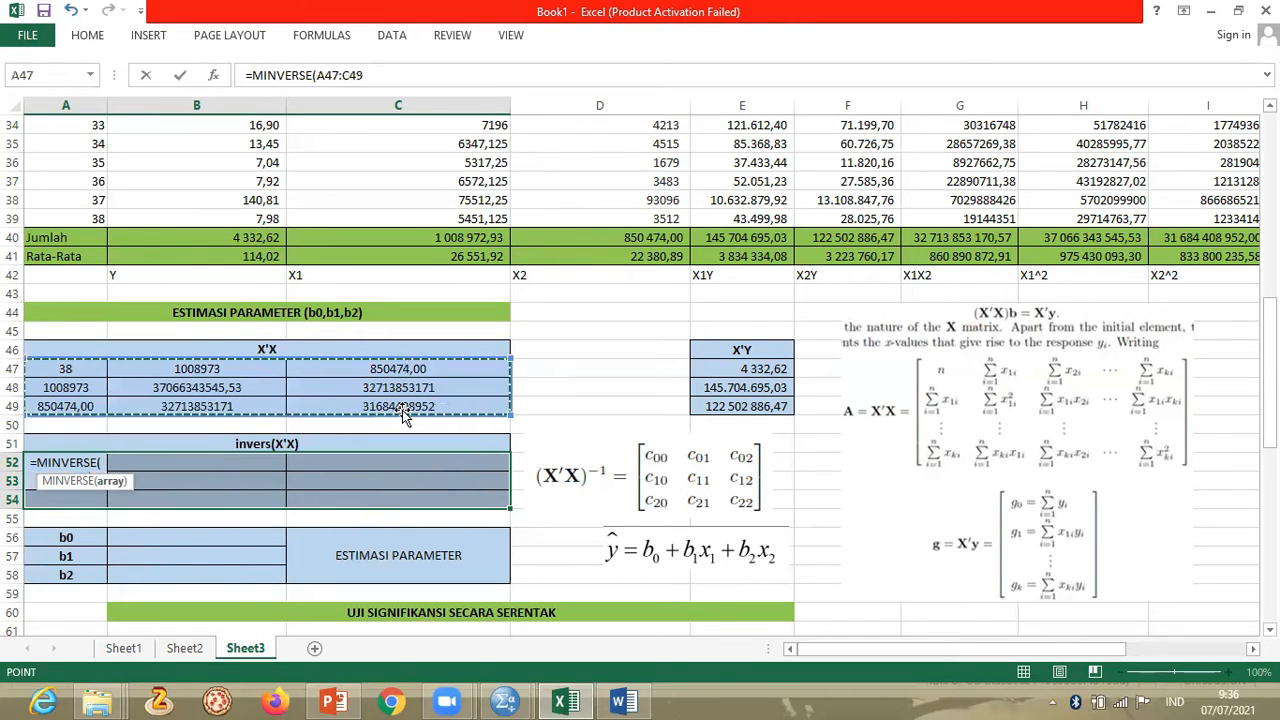
type(")")
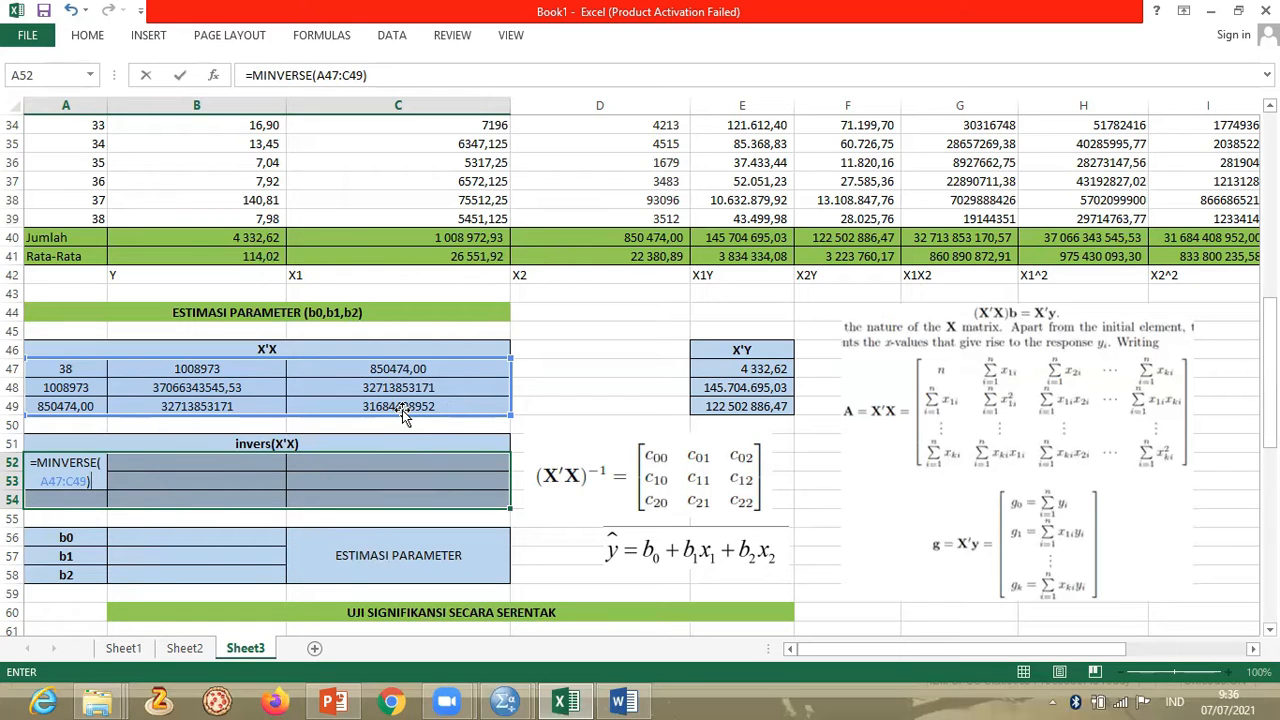
key("ctrl+shift+Return")
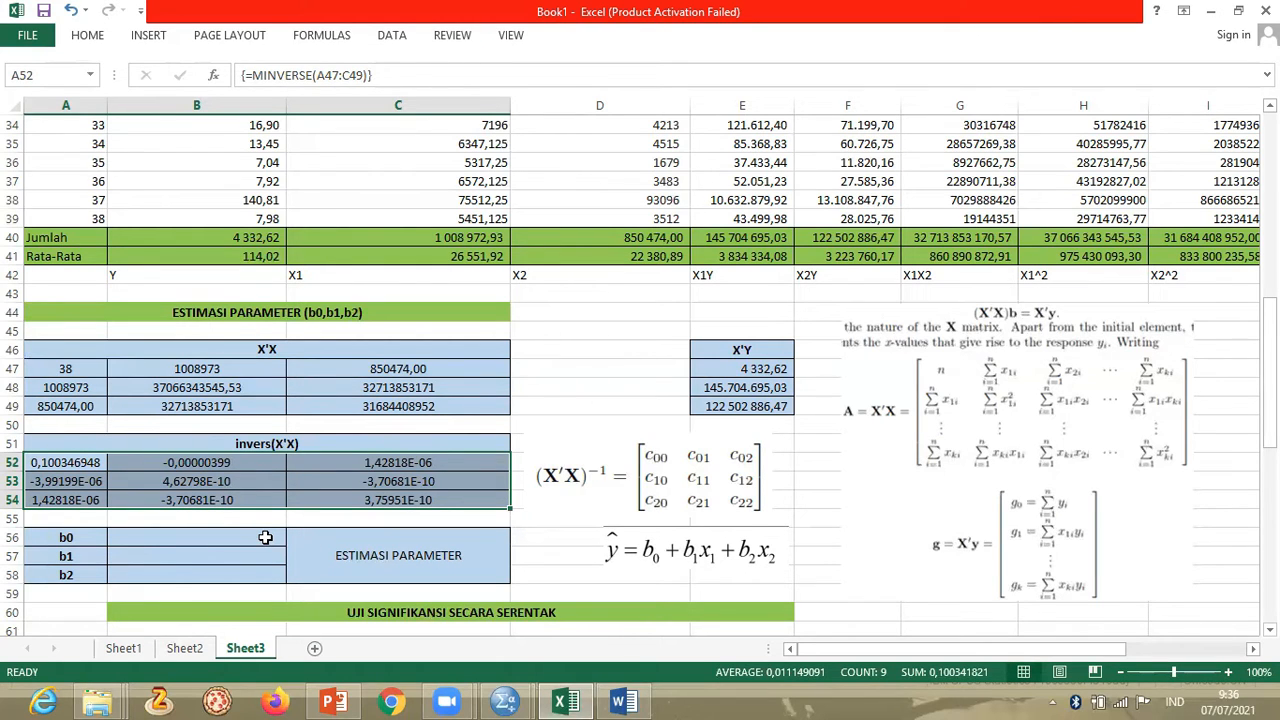
- Estimate b0, b1 and b2 in B56:B58 with the array formula =MMULT(A52:C54;E47:E49)
left_click(265, 537)
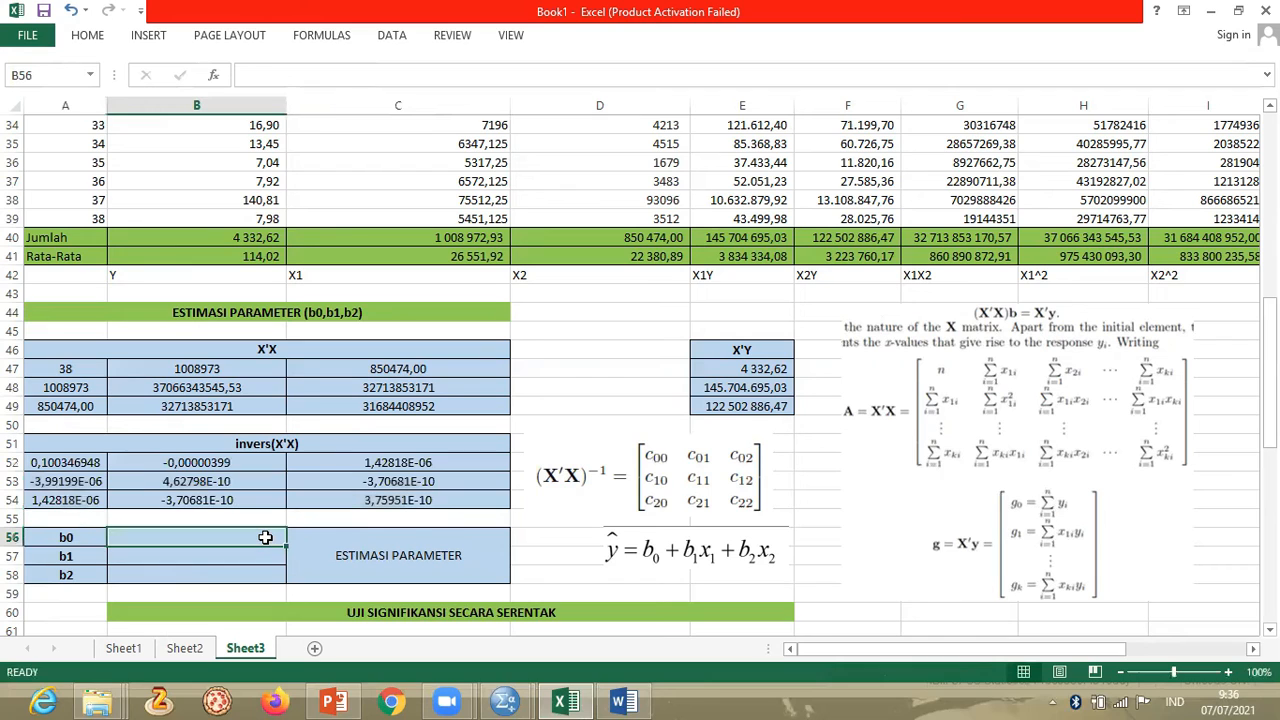
left_click_drag(265, 537, 261, 571)
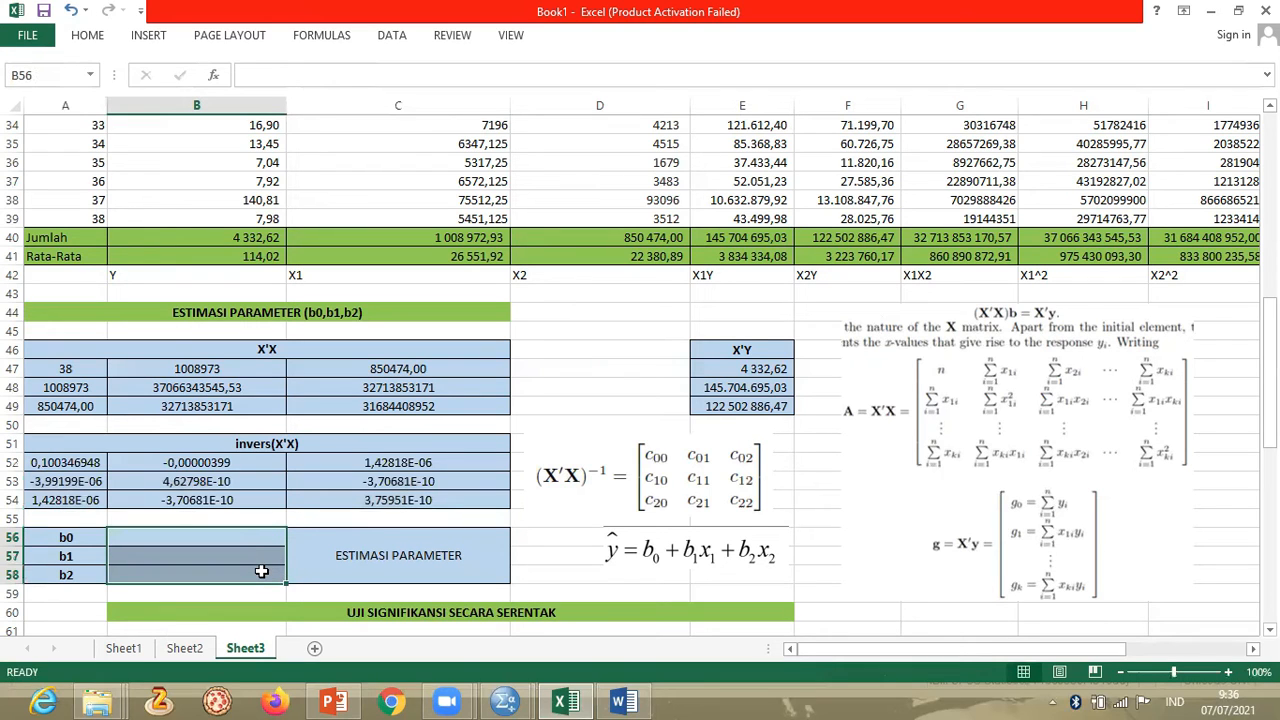
type("=")
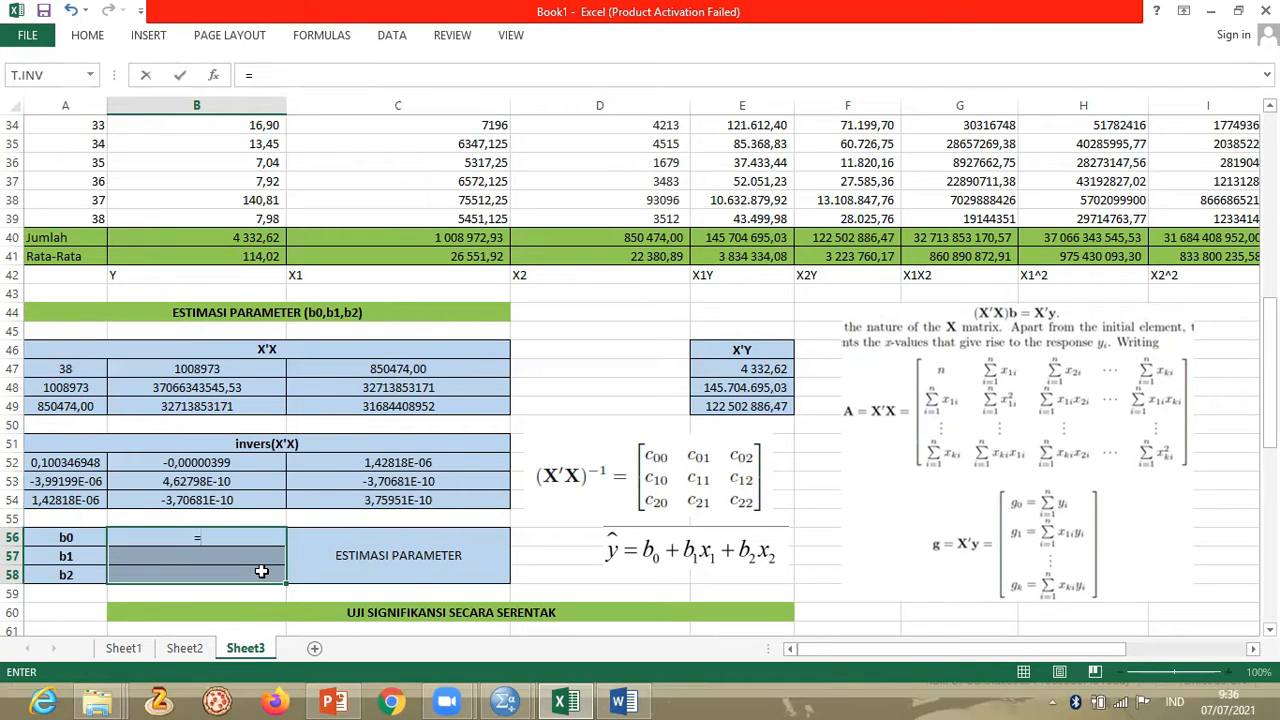
type("MMUL")
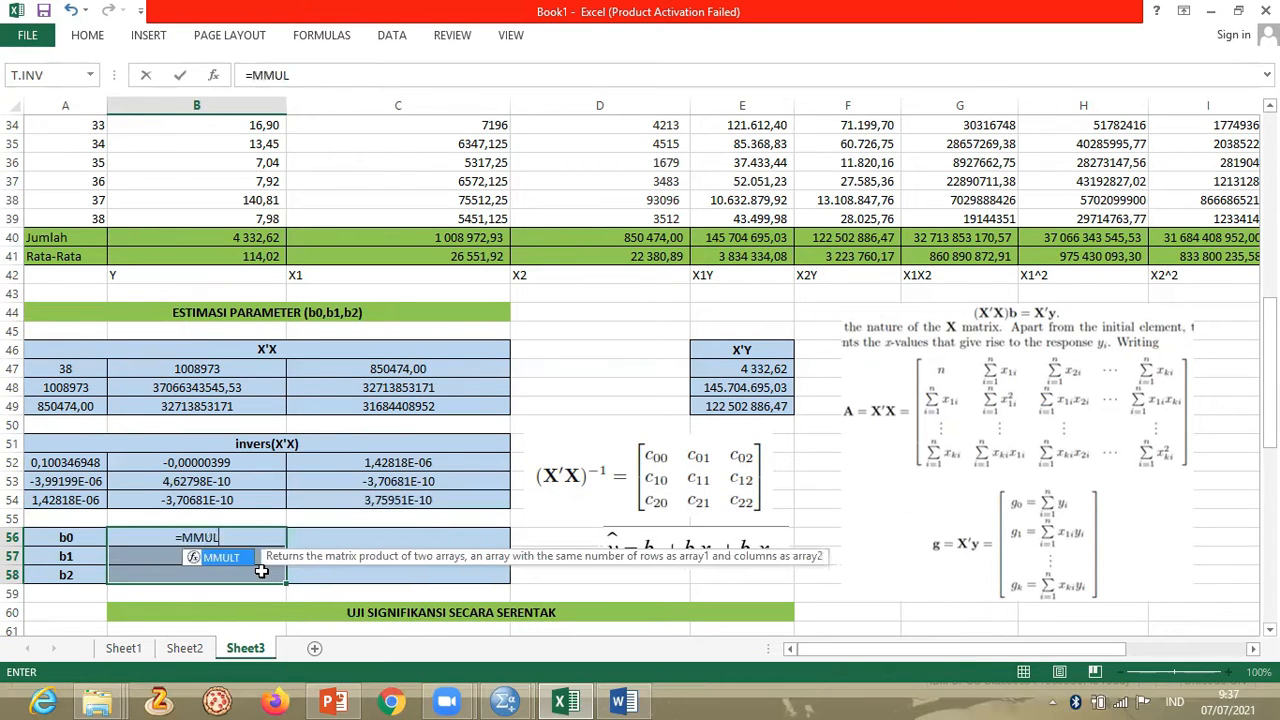
type("T(")
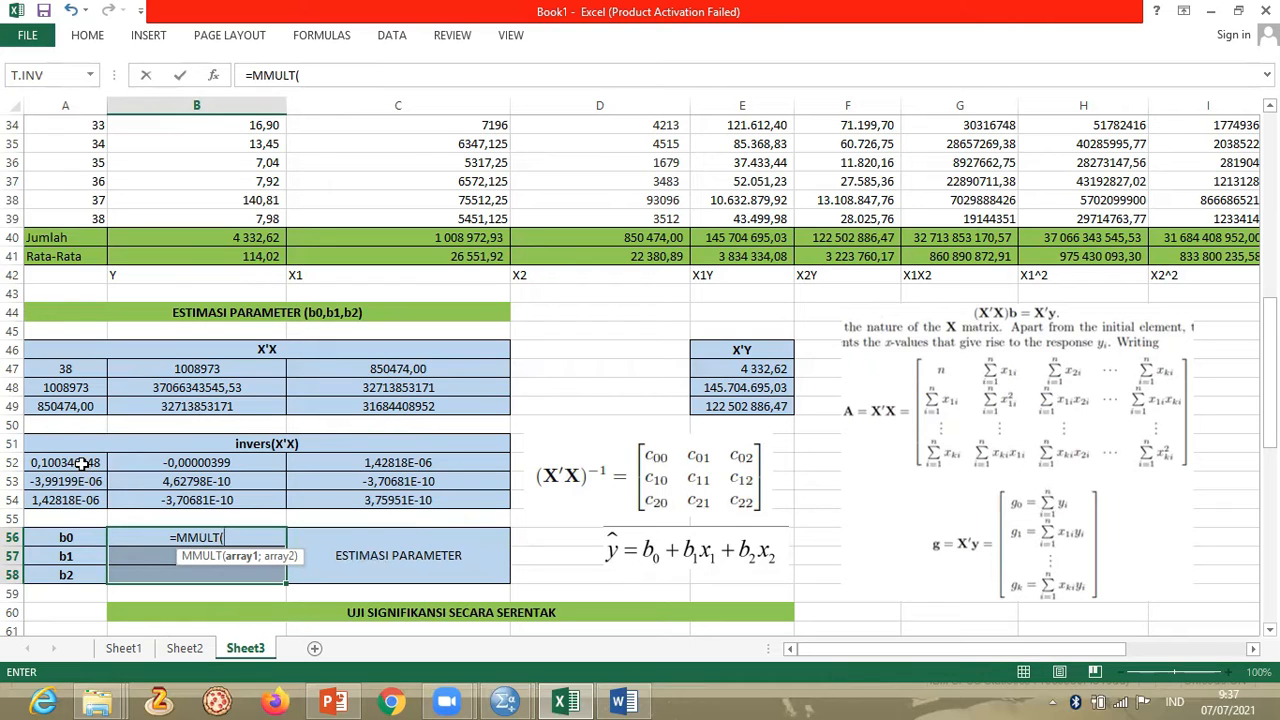
left_click_drag(81, 462, 360, 502)
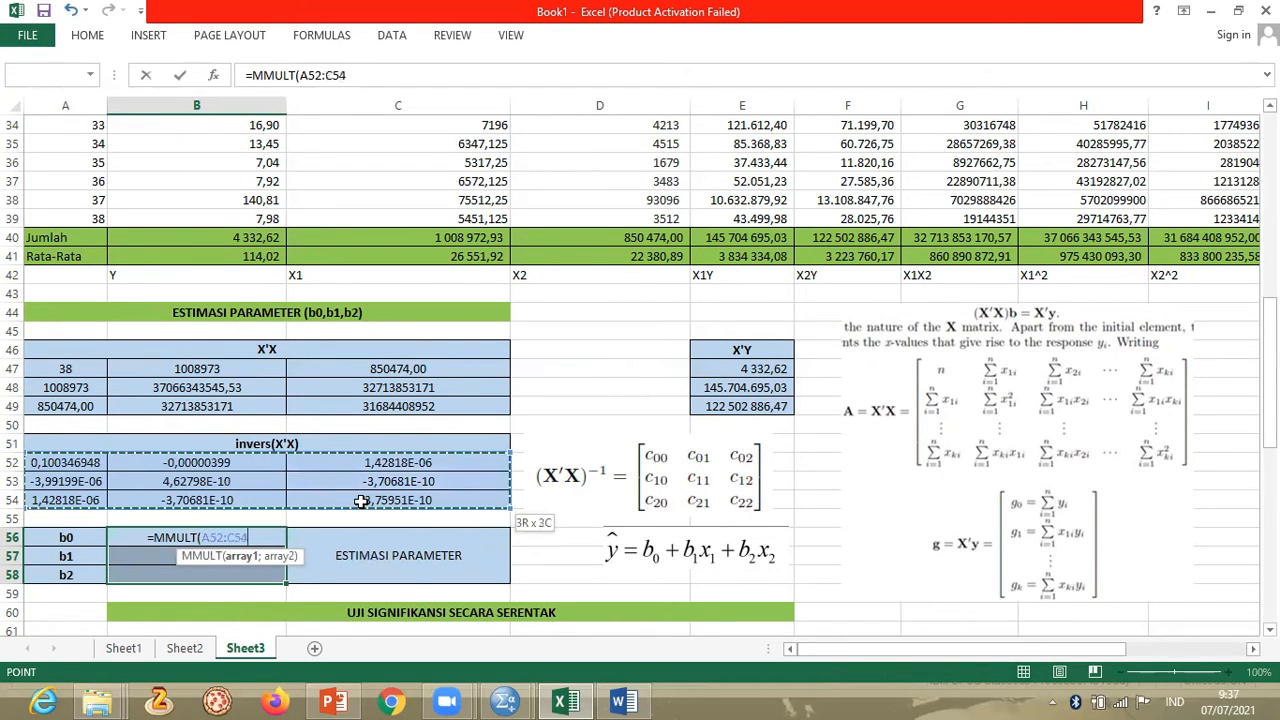
type(";")
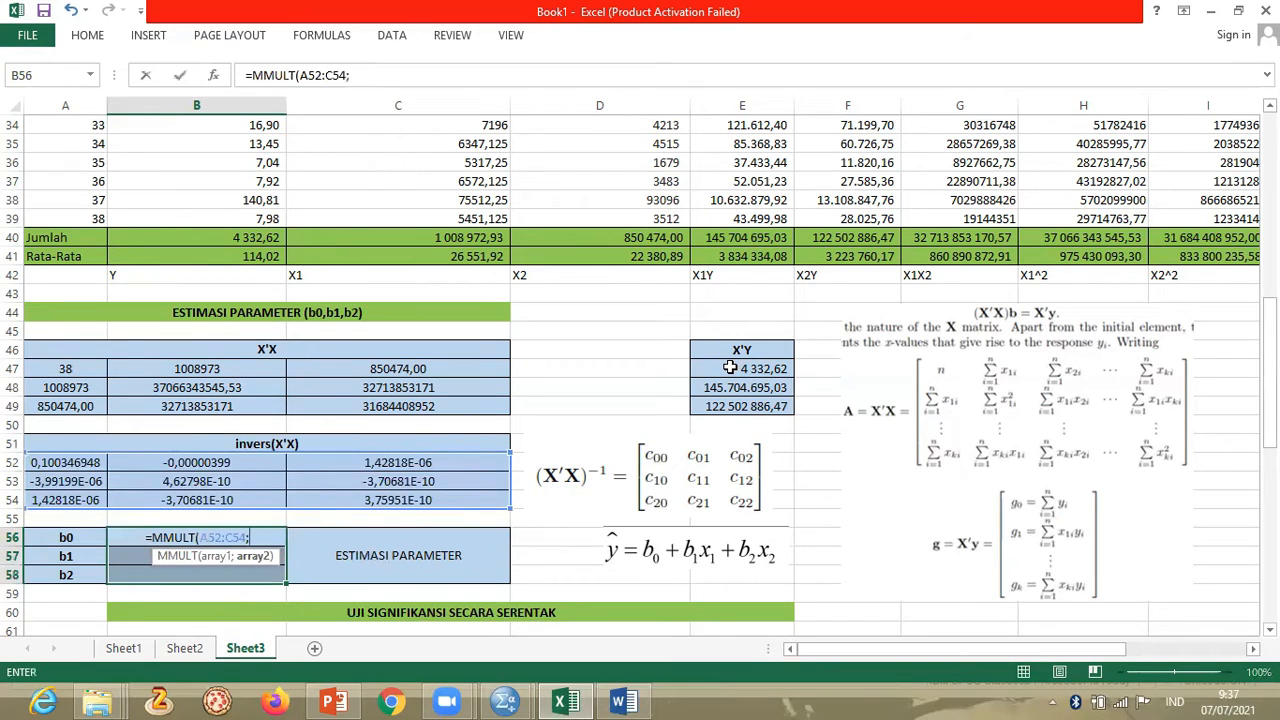
left_click_drag(730, 368, 731, 406)
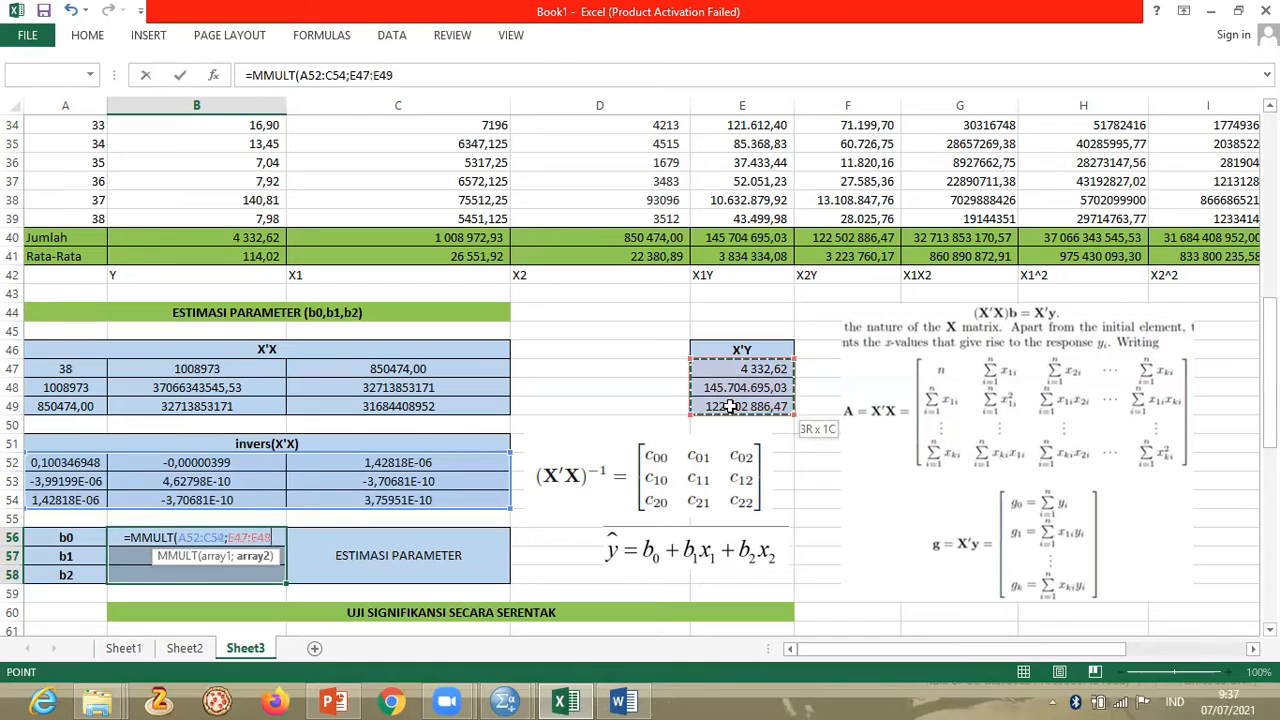
type(")")
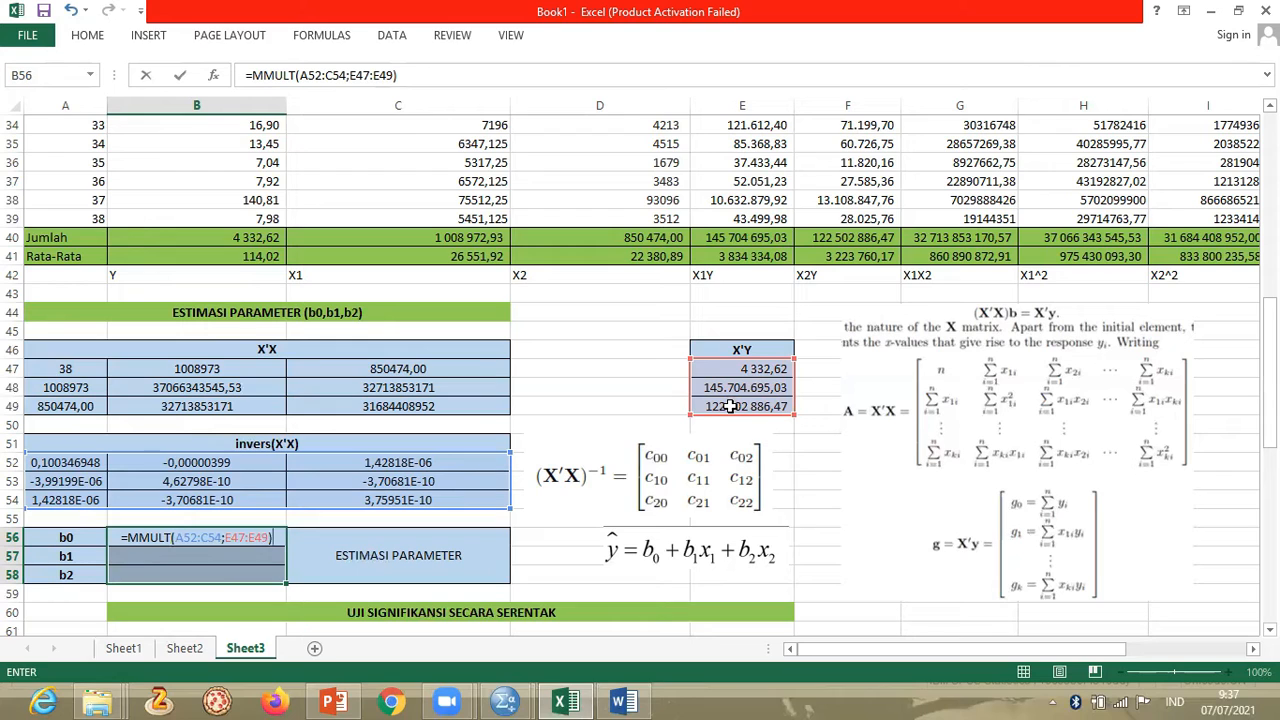
key("ctrl+shift+Return")
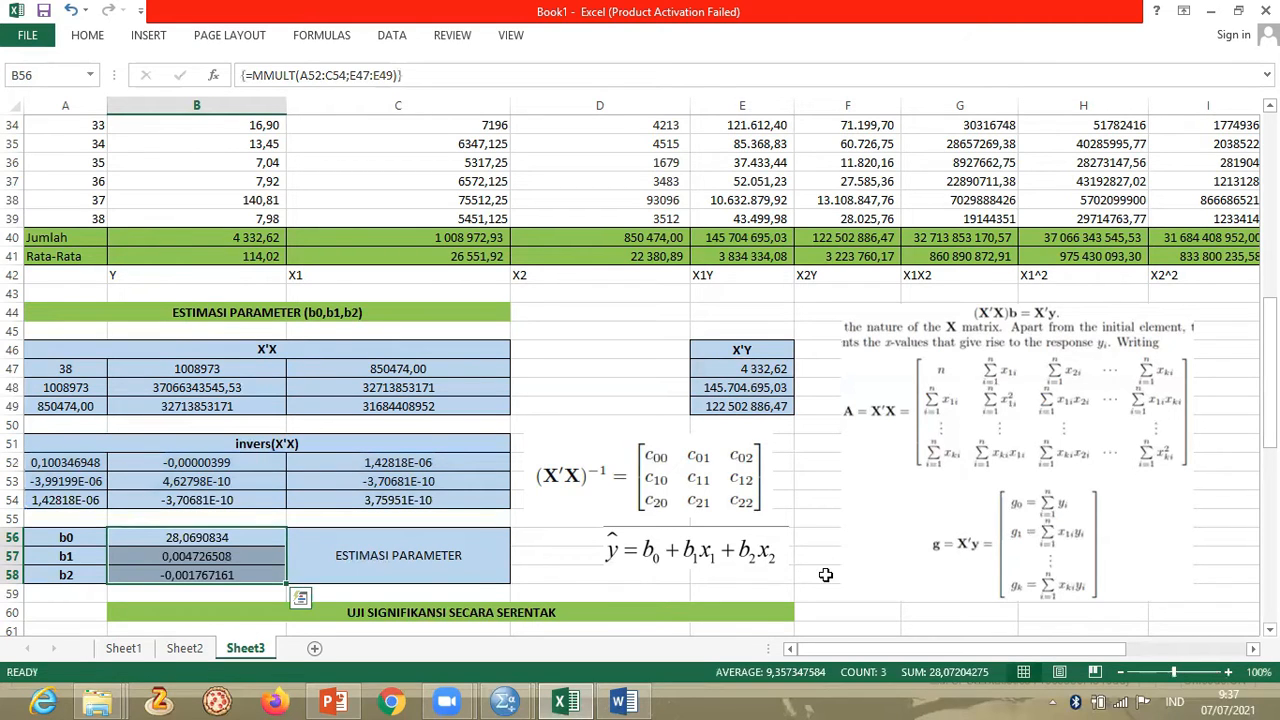
- Examine the b0, b1 and b2 estimates together with the regression equation picture beside them
left_click_drag(853, 651, 813, 652)
left_click(433, 599)
left_click(244, 532)
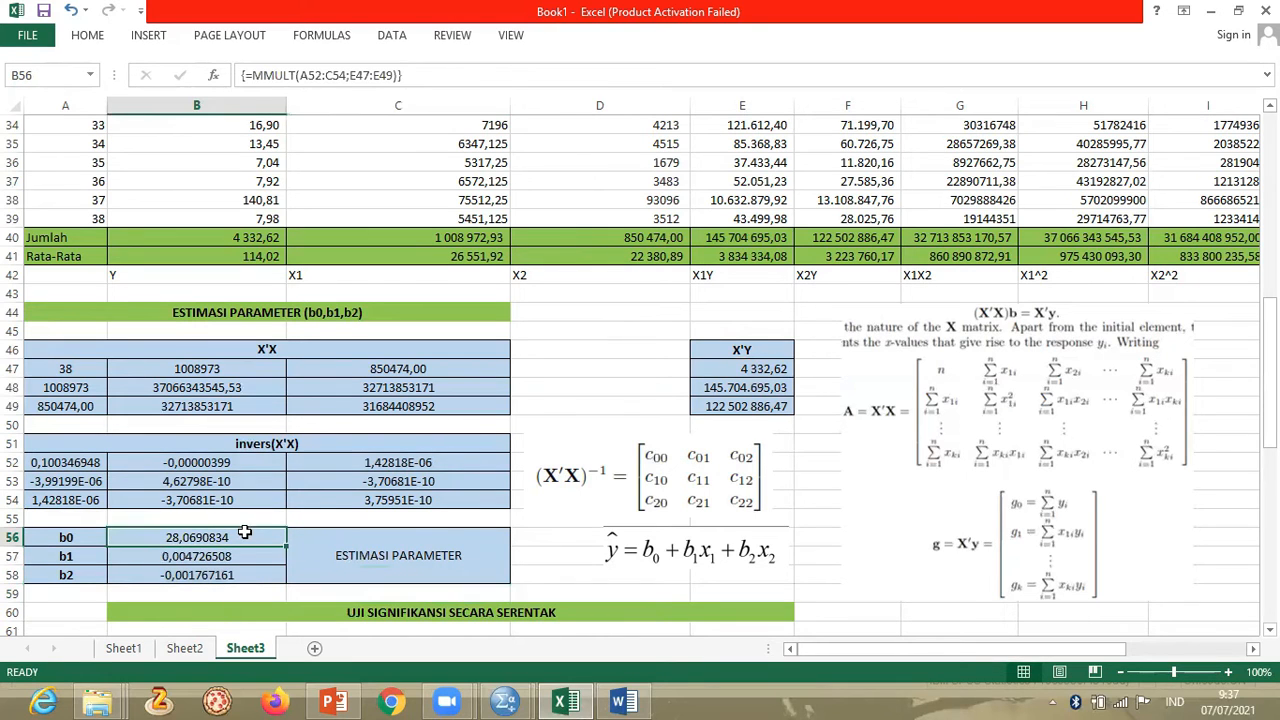
left_click(245, 556)
left_click(244, 575)
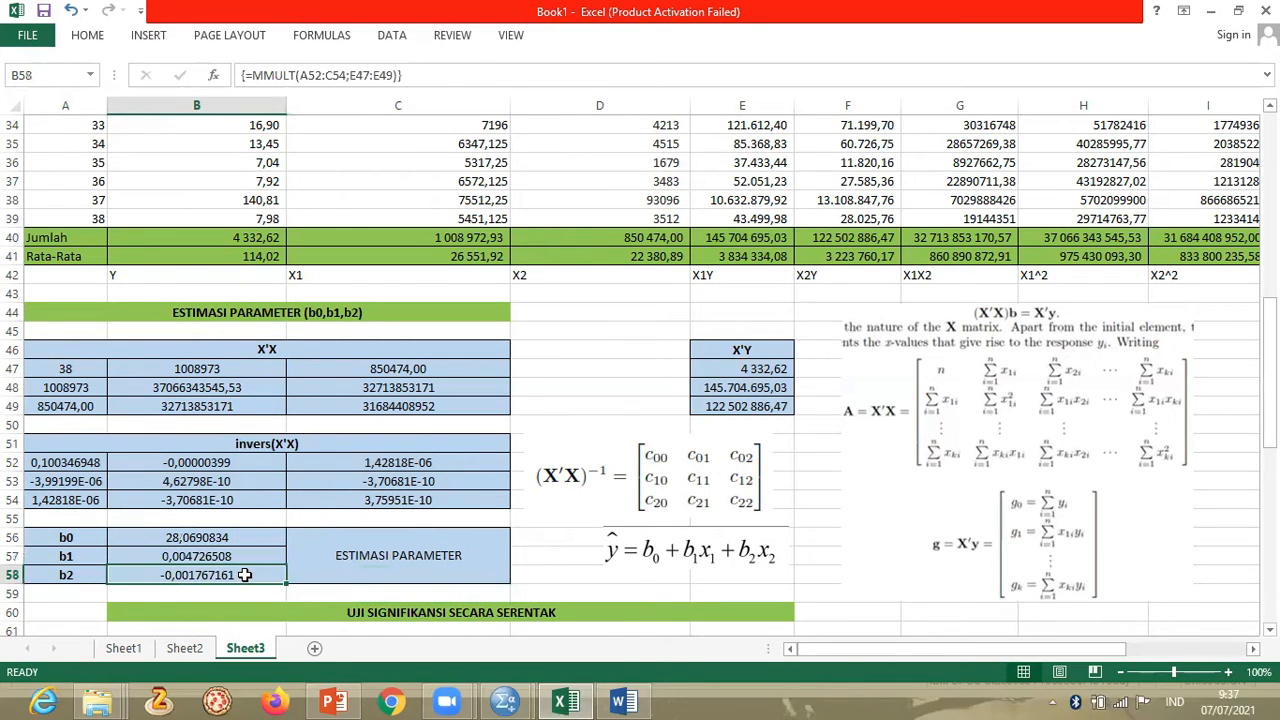
left_click(724, 568)
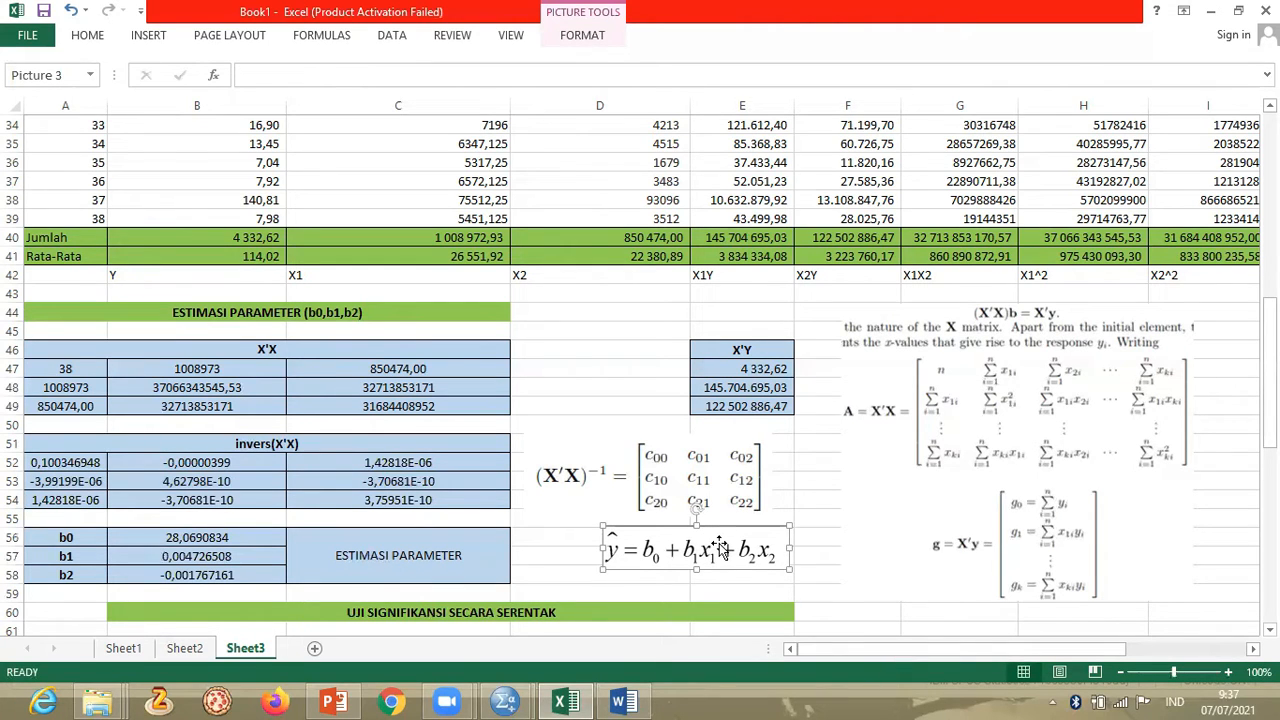
- Begin the Yhat formula in K2 with the b0 estimate as an absolute reference, =$B$56
left_click_drag(1270, 372, 1270, 178)
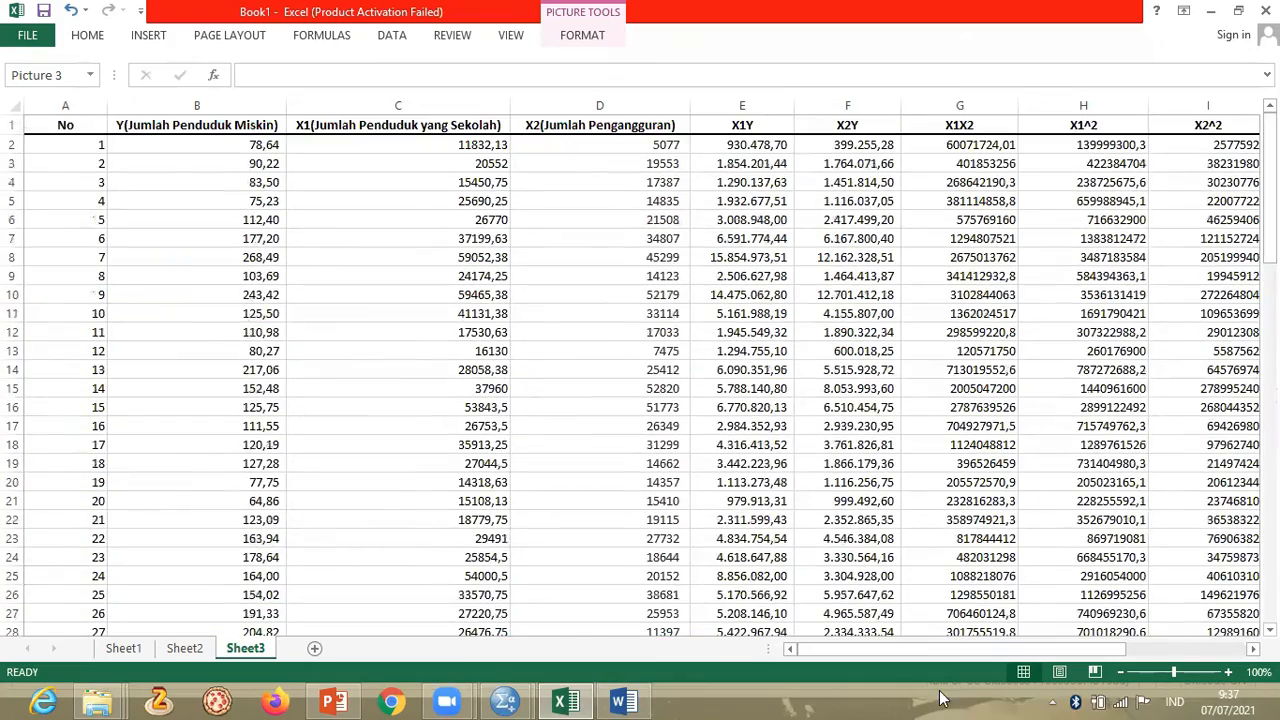
left_click_drag(930, 649, 1020, 649)
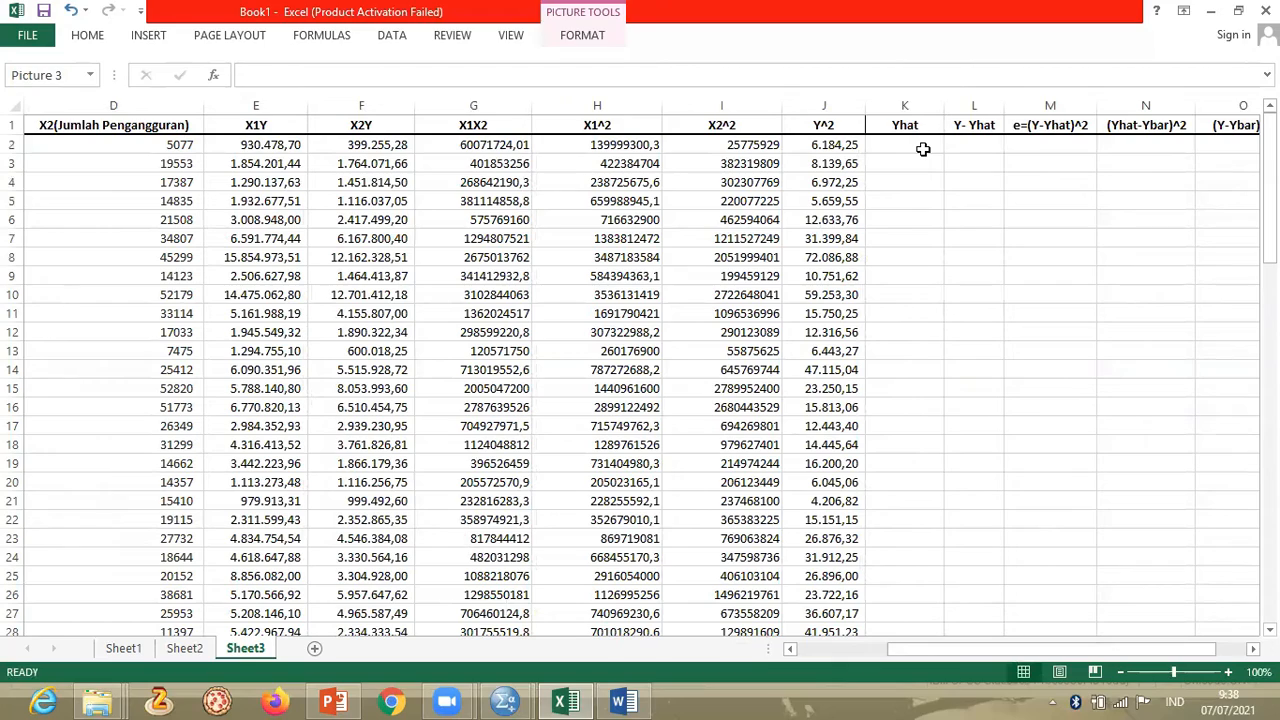
left_click(922, 149)
type("=")
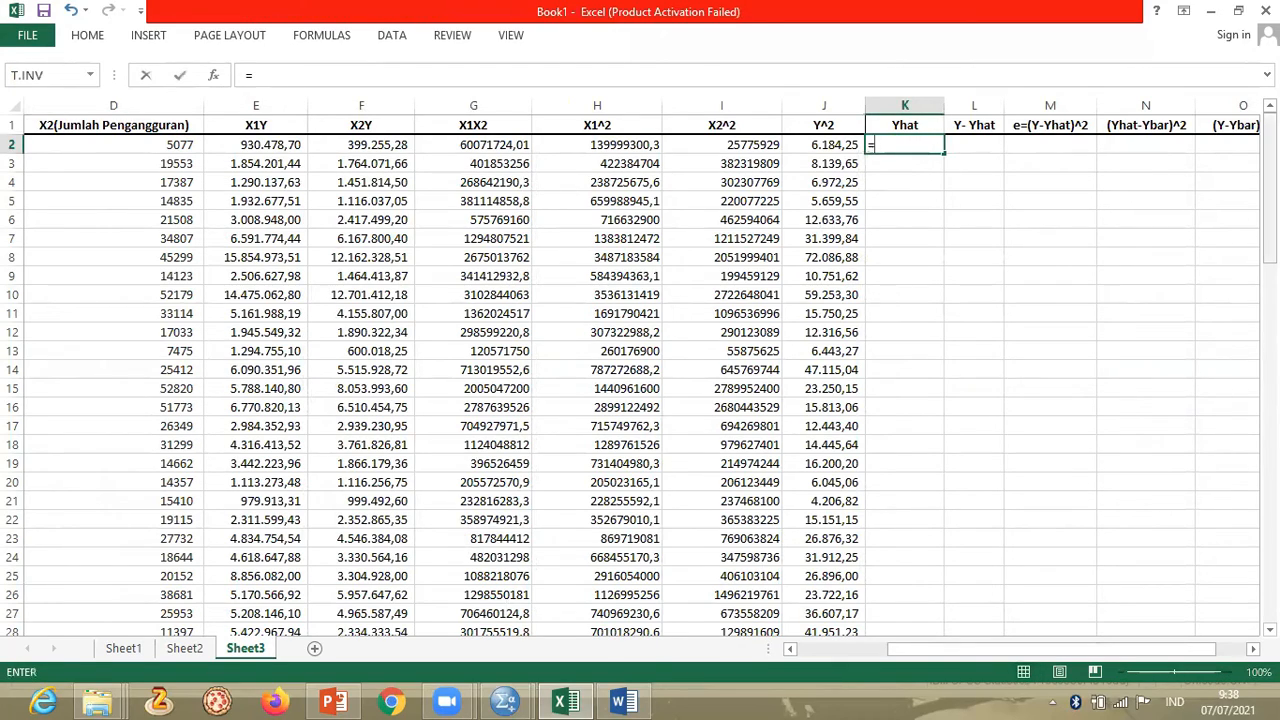
scroll(1208, 177, "down", 4)
left_click_drag(1070, 650, 850, 656)
scroll(210, 577, "down", 6)
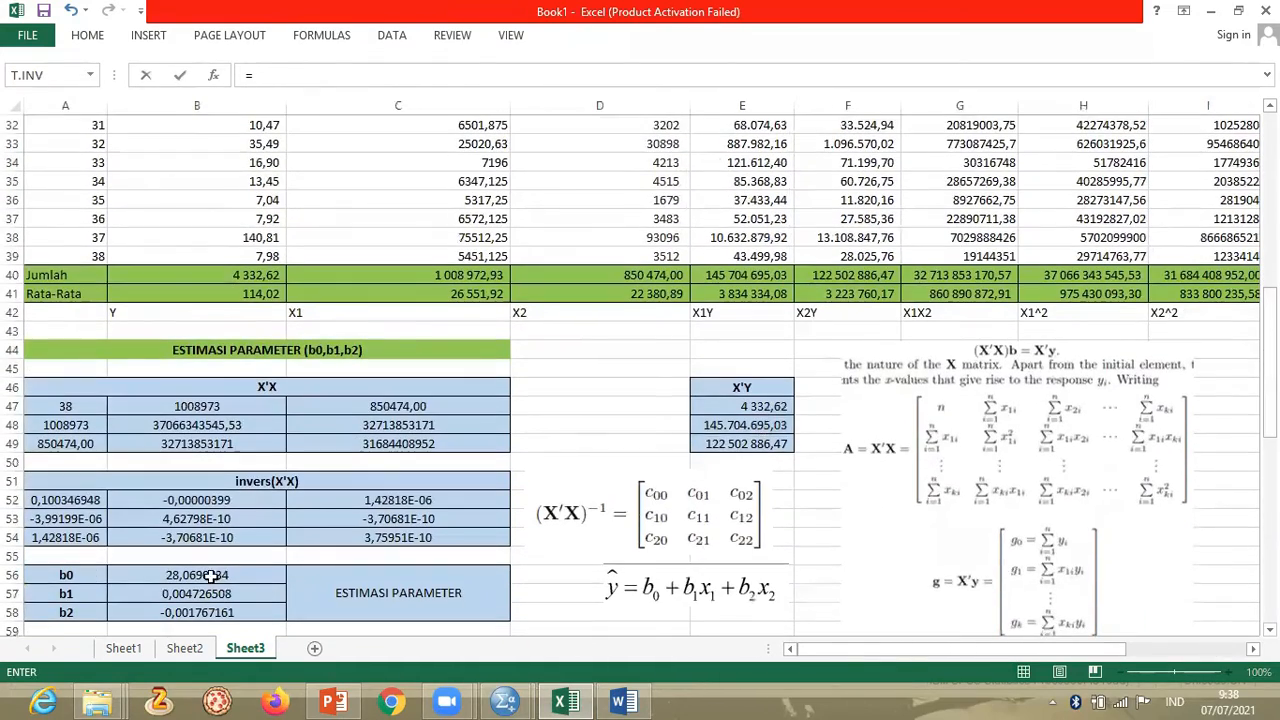
left_click(210, 576)
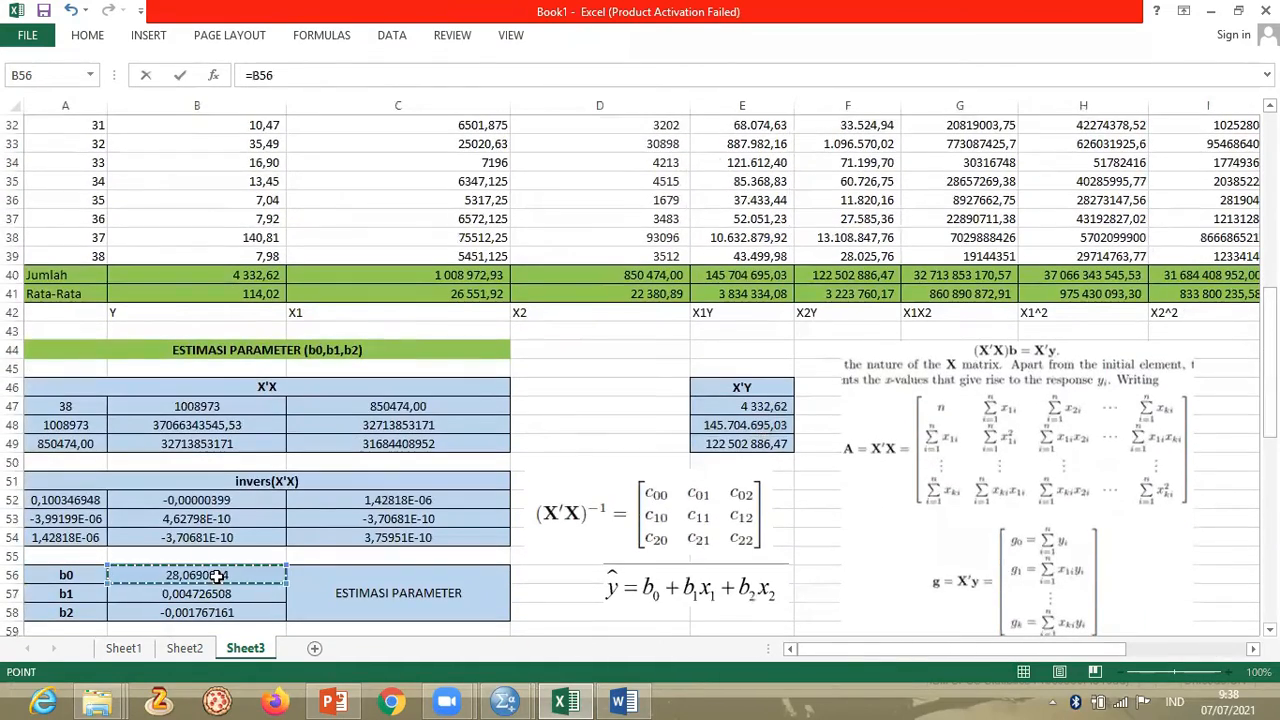
left_click(256, 75)
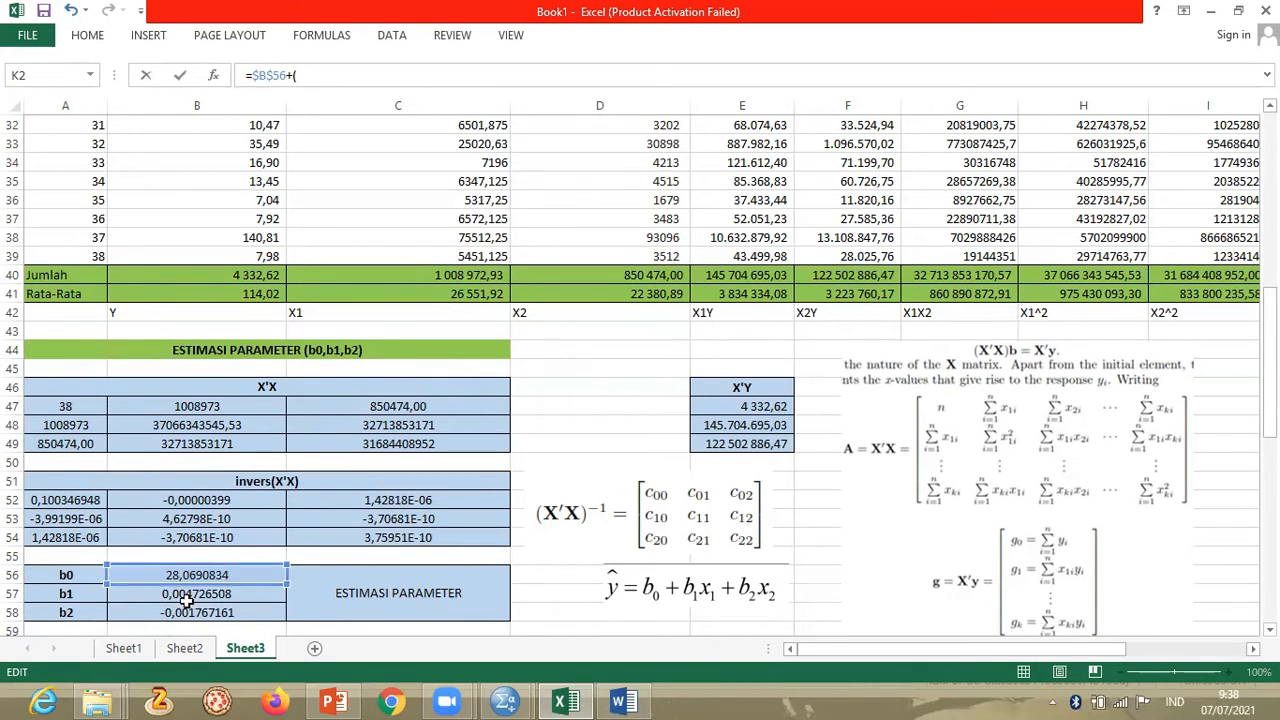
- Extend the K2 Yhat formula with the X1 term, +($B$57*C2), keeping the b1 reference absolute
left_click(218, 596)
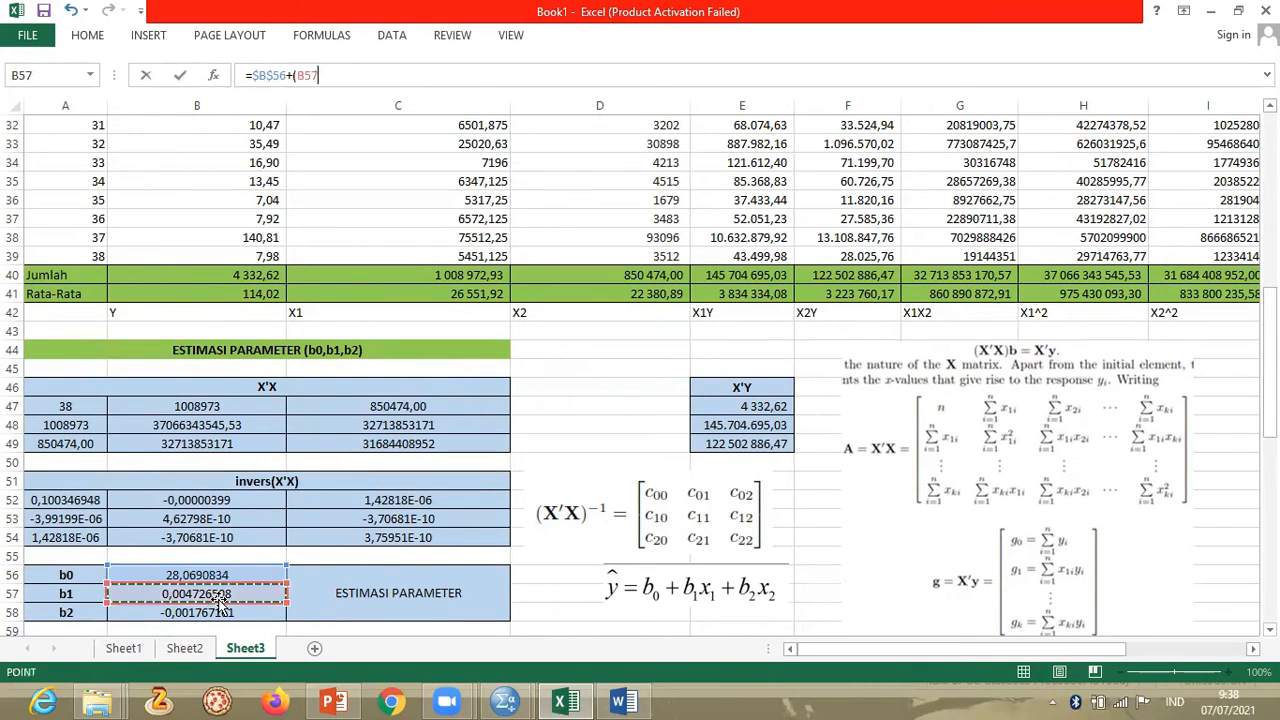
left_click(294, 75)
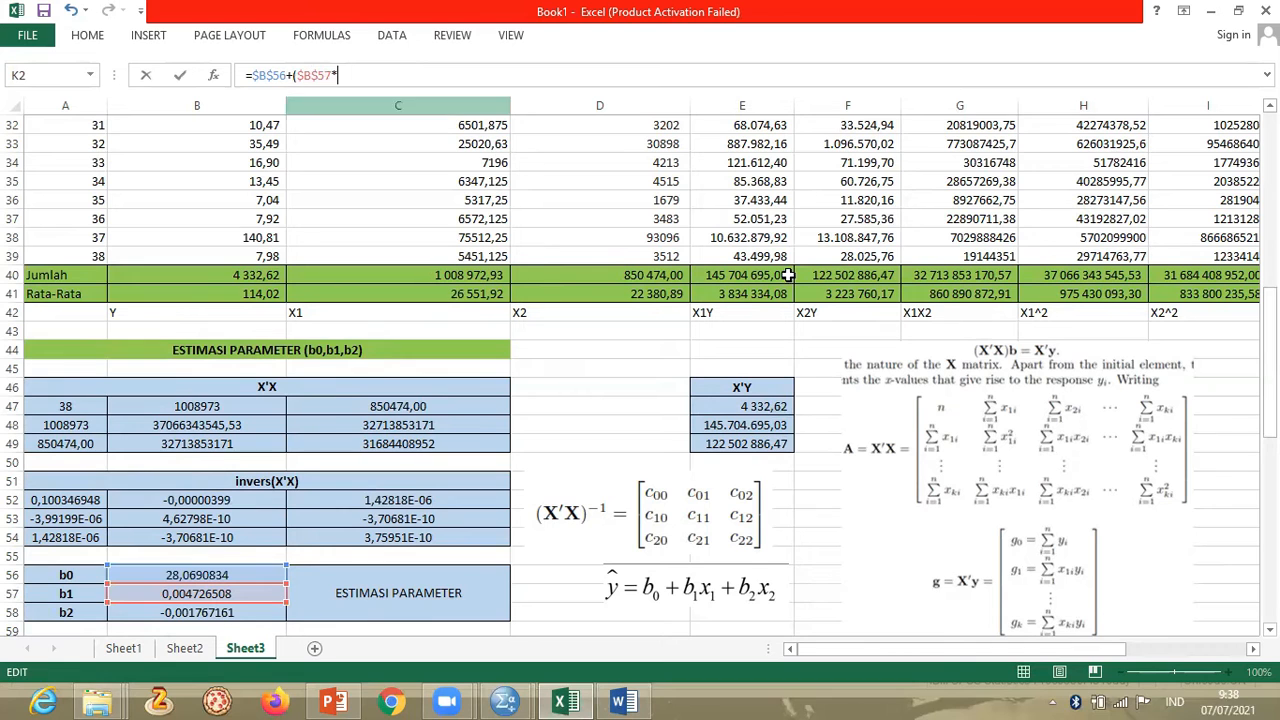
left_click_drag(1270, 362, 1270, 190)
left_click(495, 147)
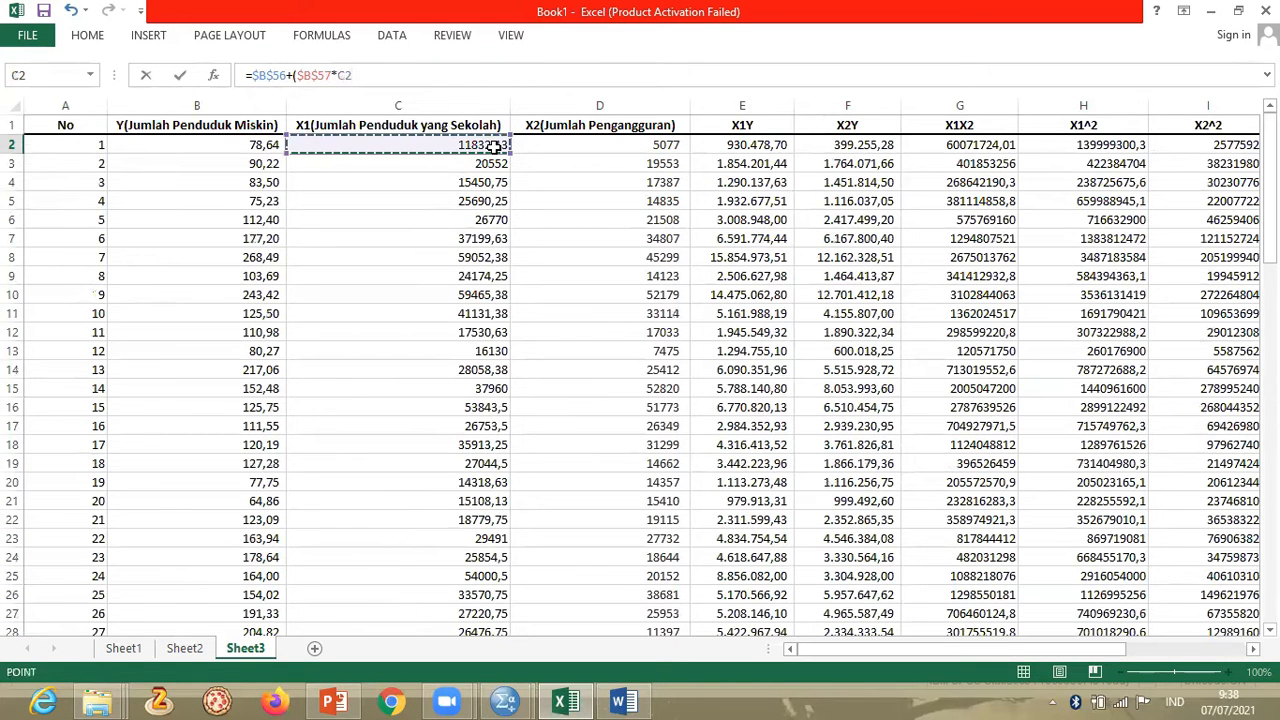
type(")+(")
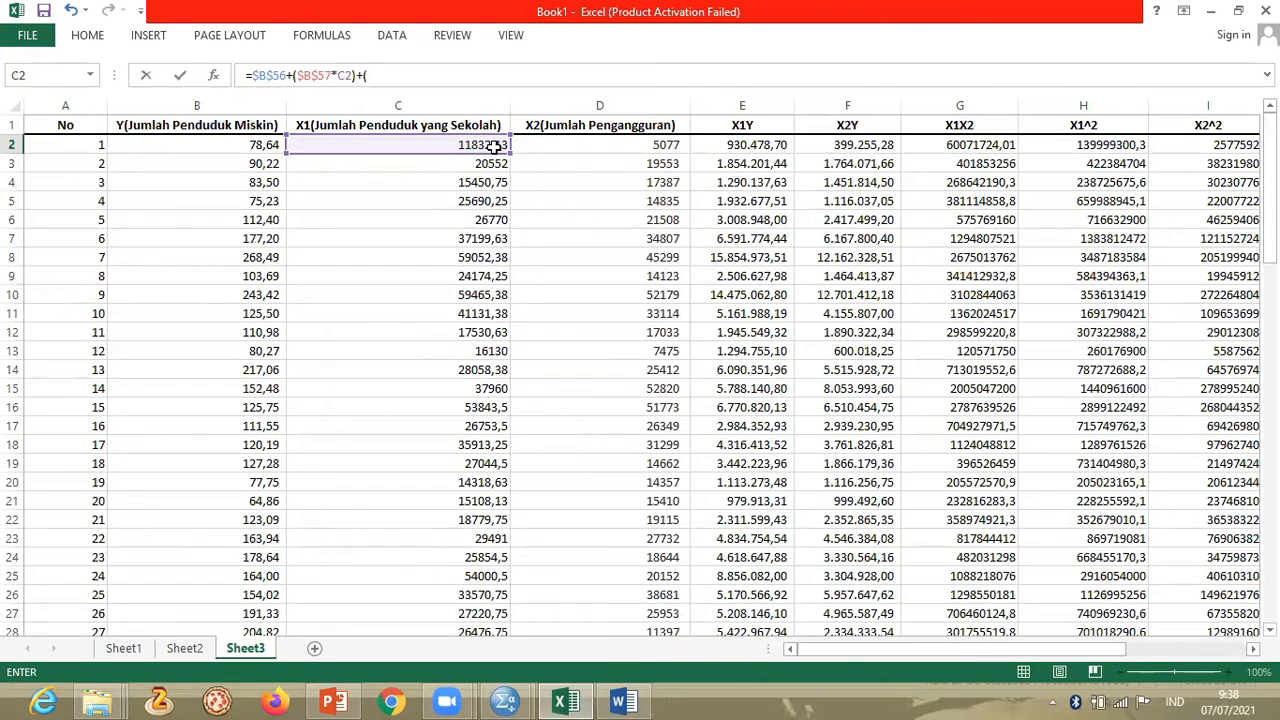
- Complete the K2 Yhat formula with the X2 term +($B$58*D2) and fill it down to K39
left_click_drag(1270, 165, 1270, 390)
left_click(258, 484)
key("F2")
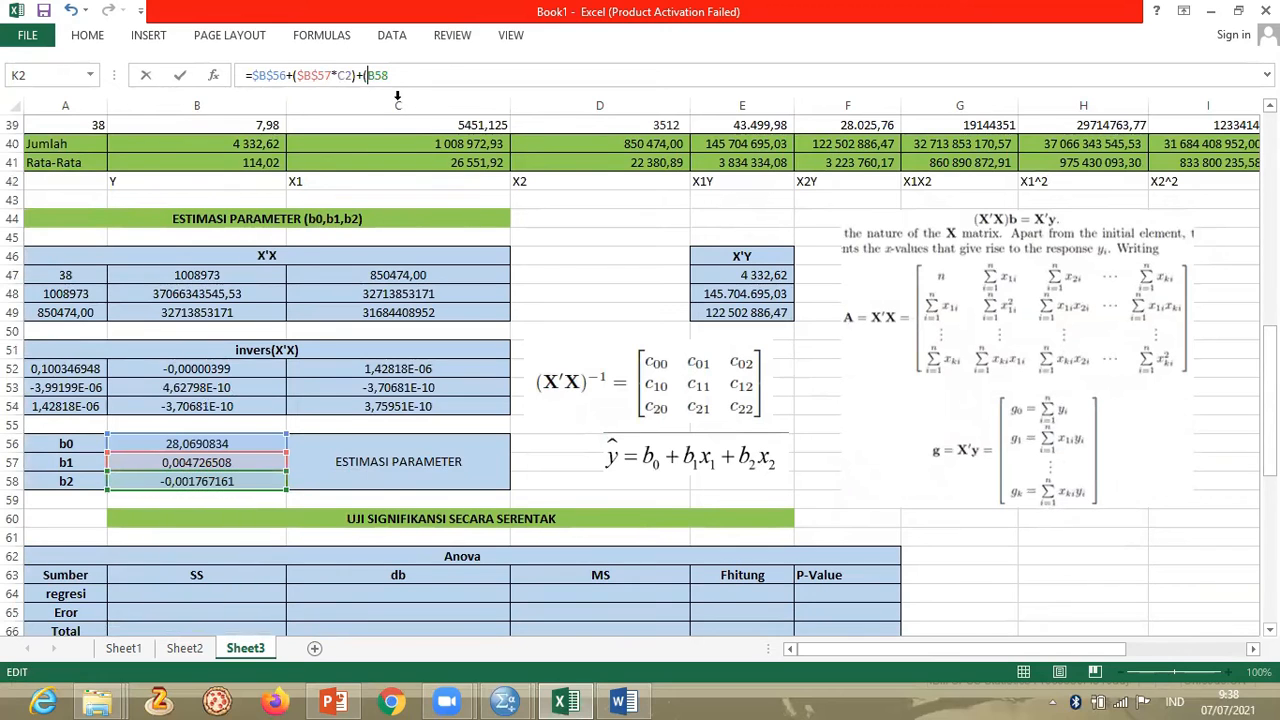
type("$")
left_click_drag(1268, 340, 1268, 125)
left_click(643, 150)
type(")")
key("Return")
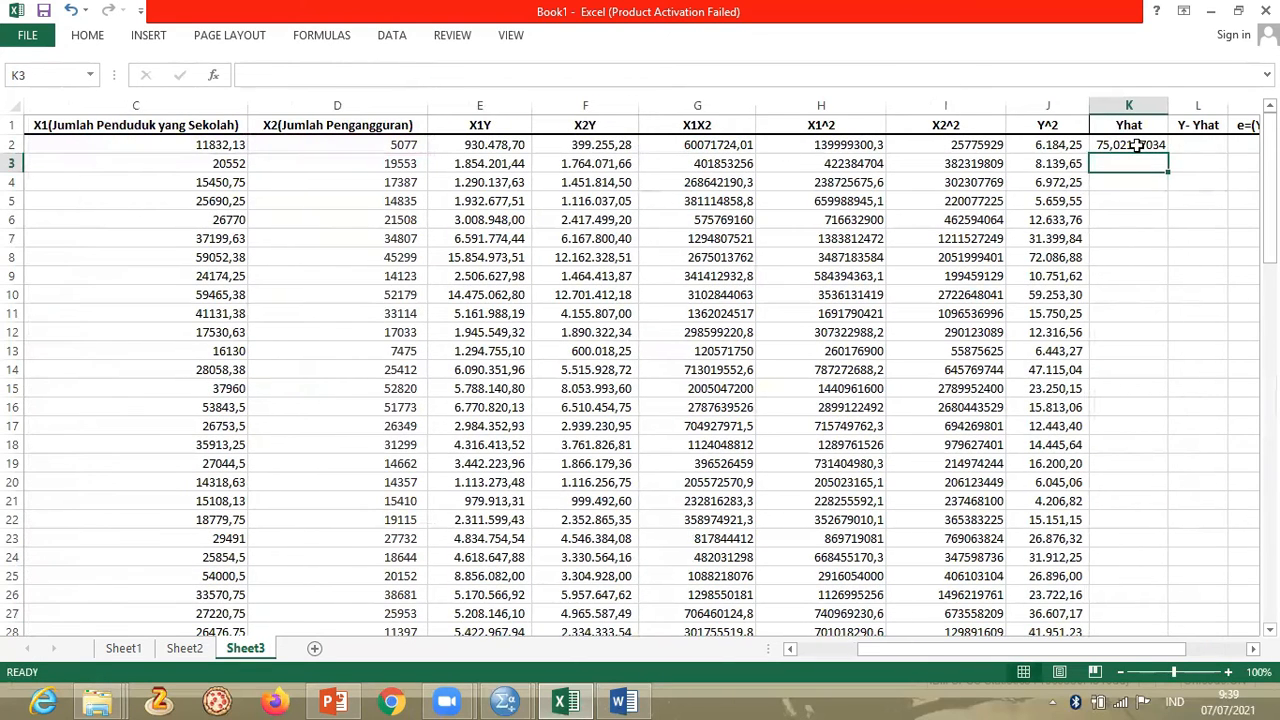
left_click(1137, 145)
left_click_drag(1167, 153, 1130, 523)
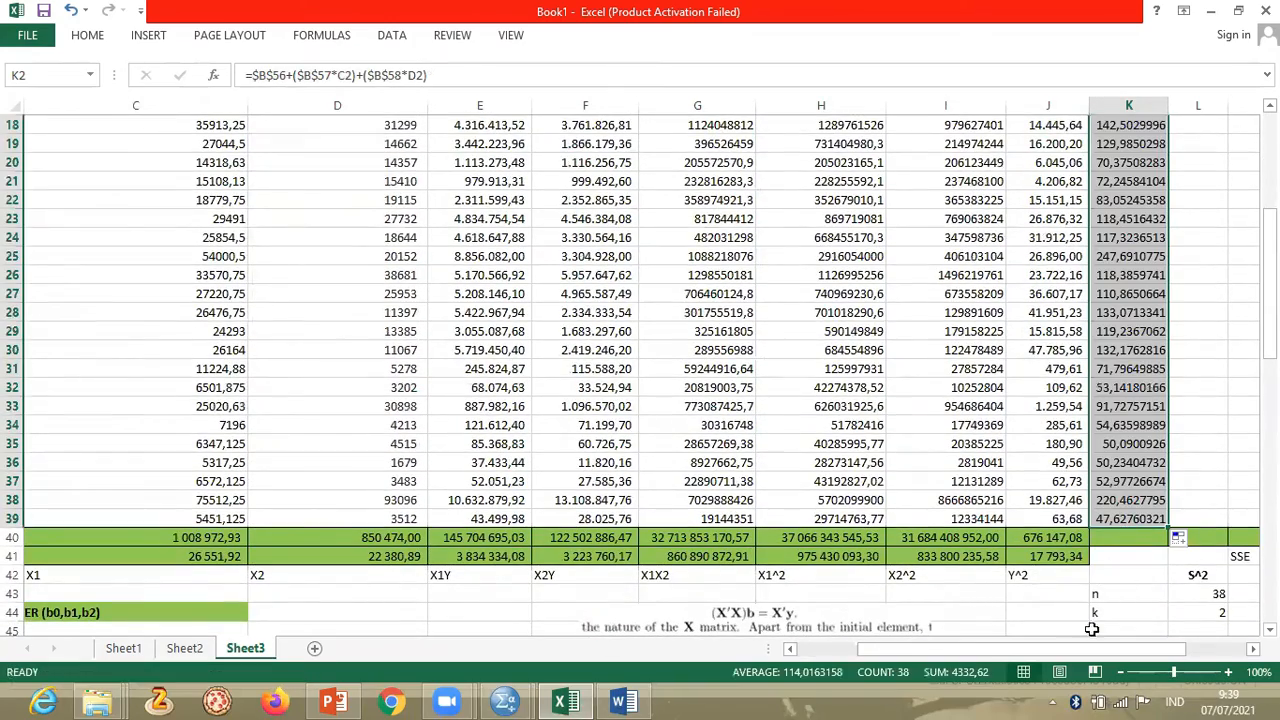
- Enter the residual formula =B2-K2 in L2, subtracting Yhat from the observed Y value
left_click_drag(1038, 648, 1089, 646)
left_click_drag(1270, 281, 1270, 188)
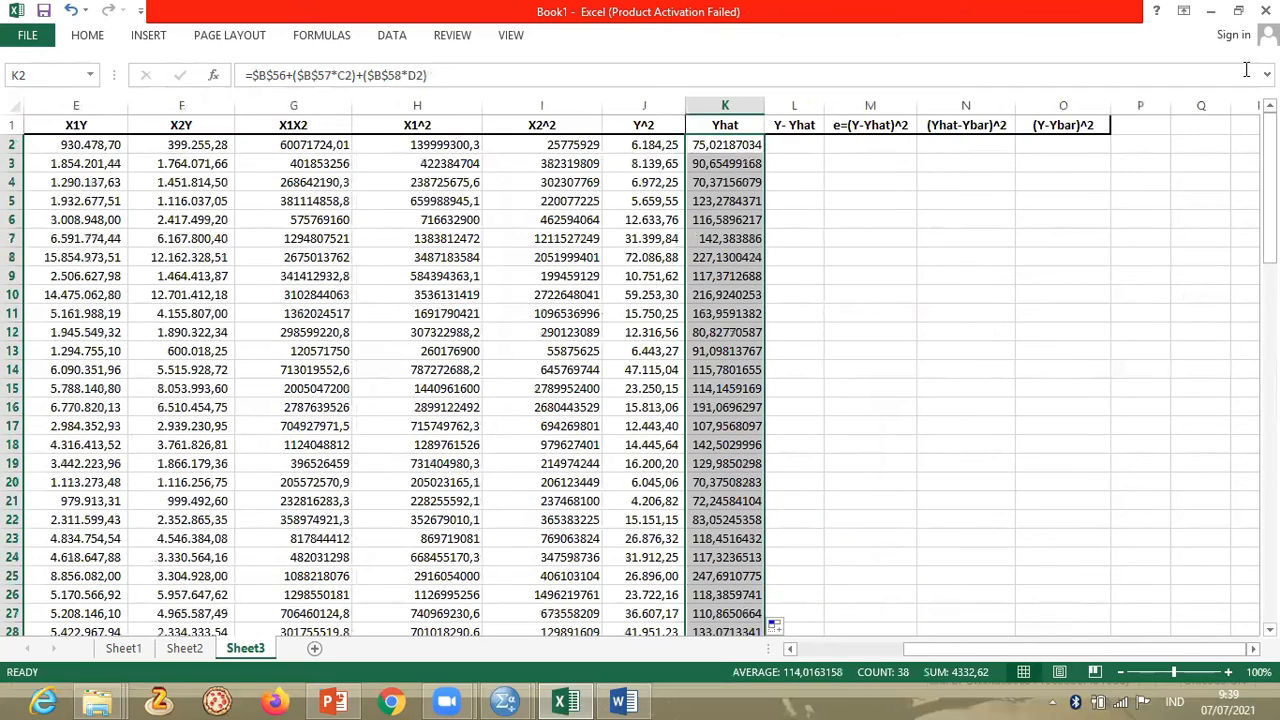
left_click(802, 143)
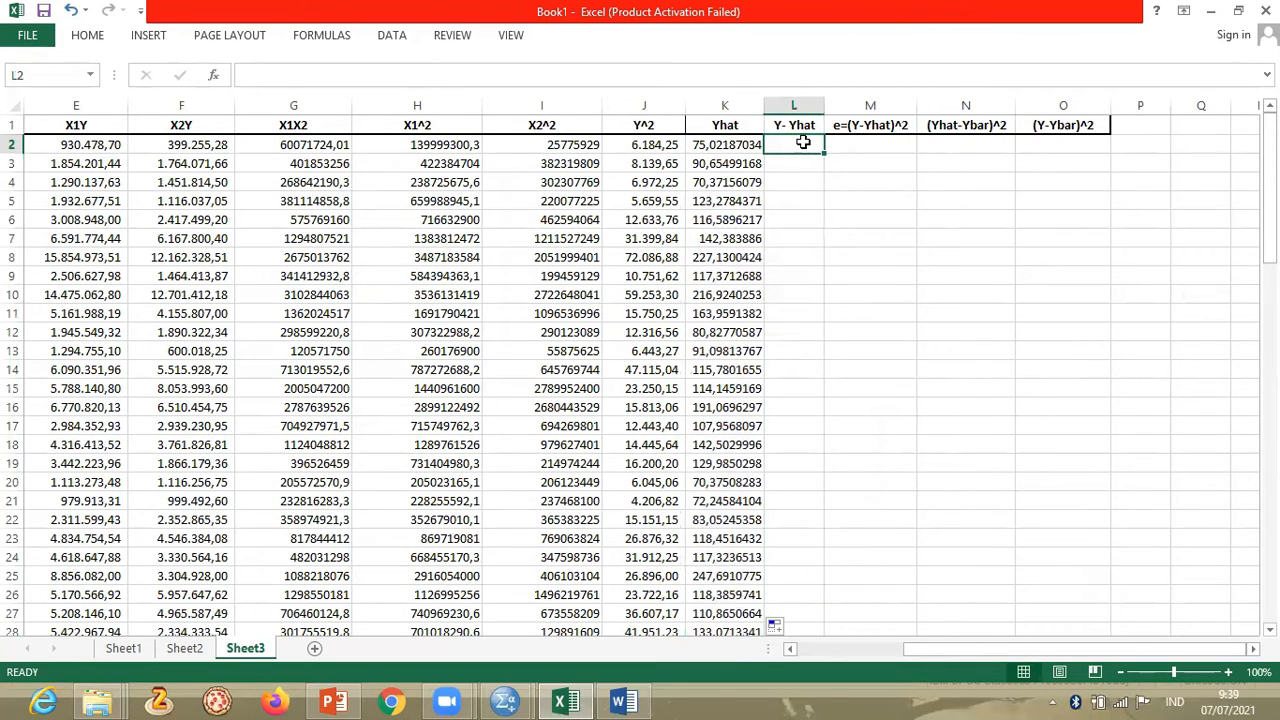
type("=")
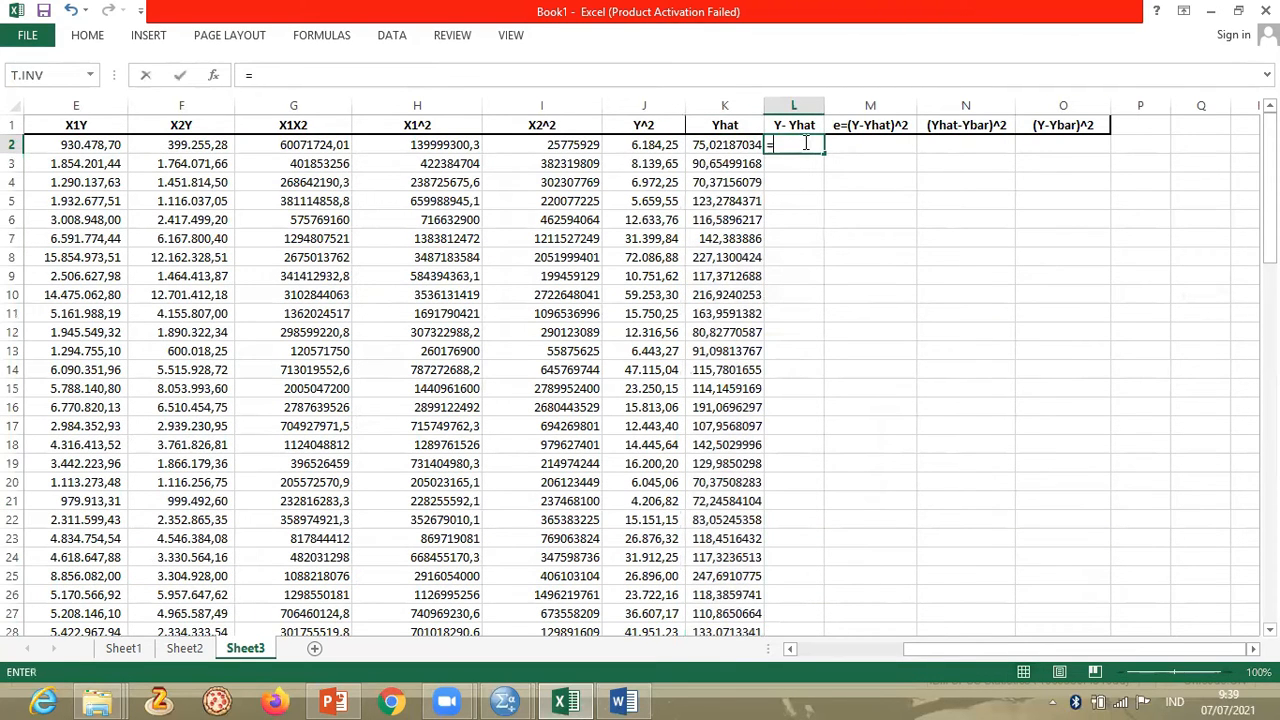
left_click(877, 651)
left_click(241, 144)
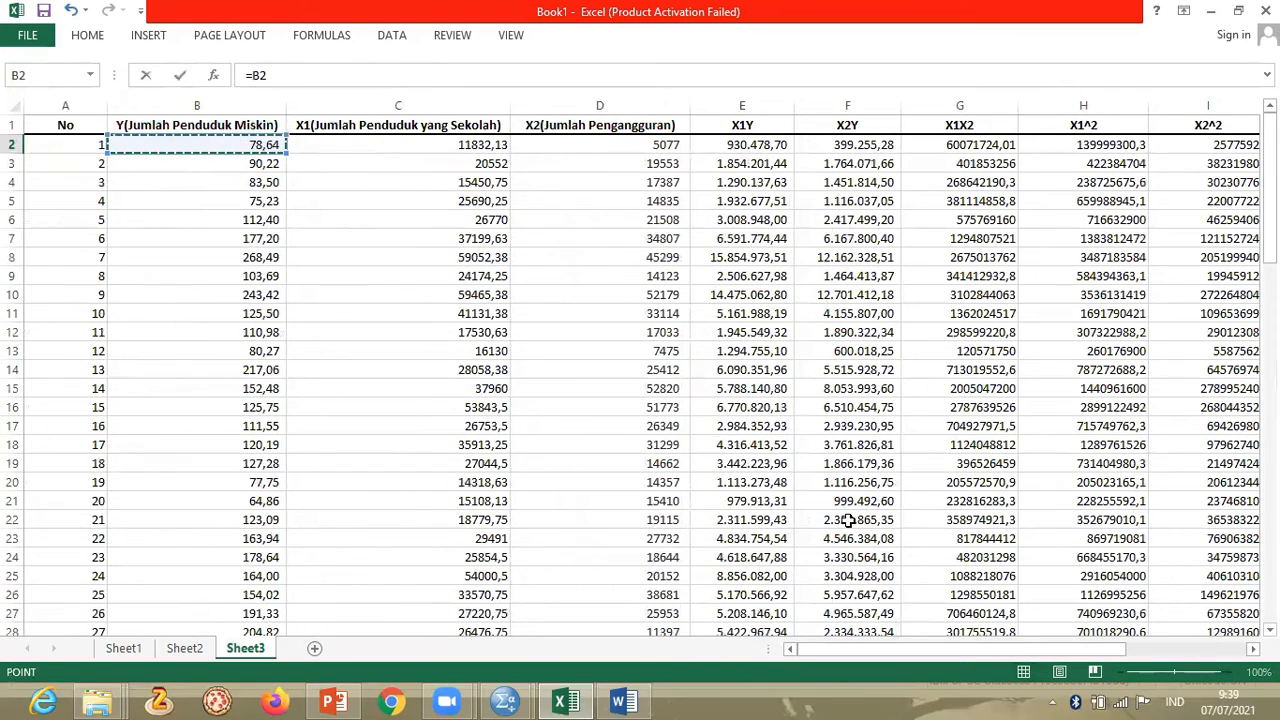
left_click_drag(950, 652, 1044, 651)
type("-")
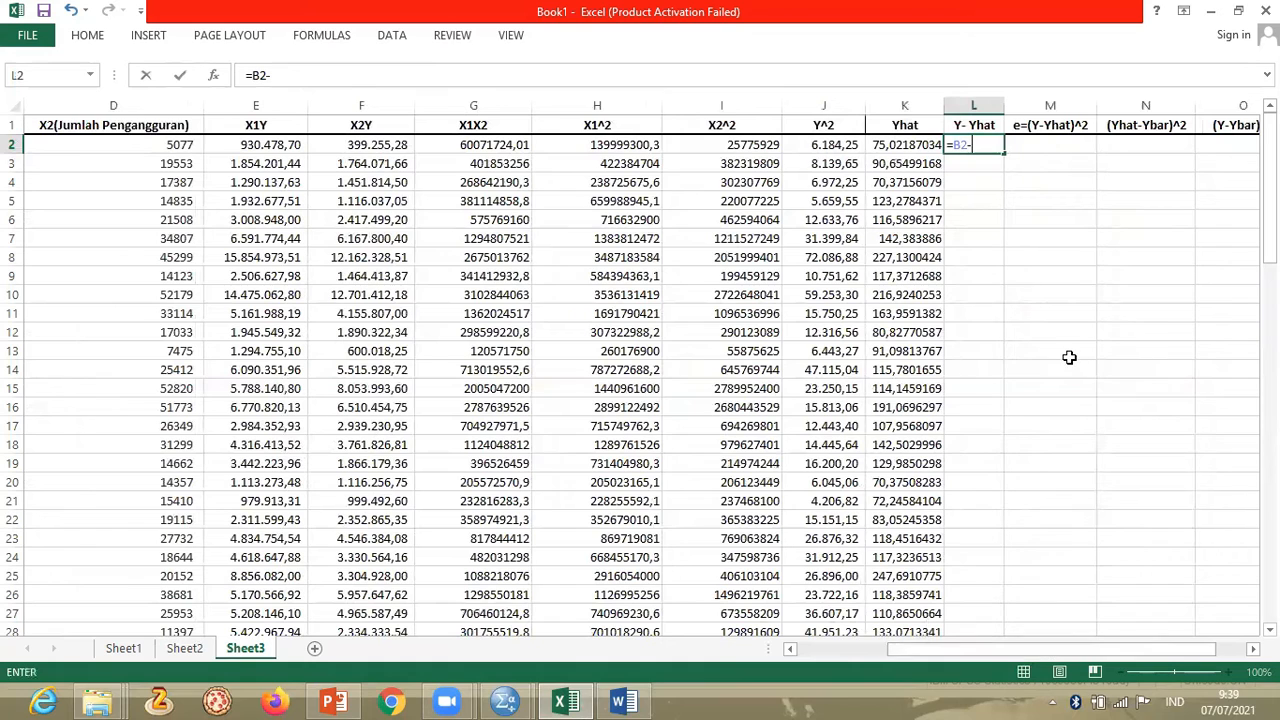
left_click(913, 146)
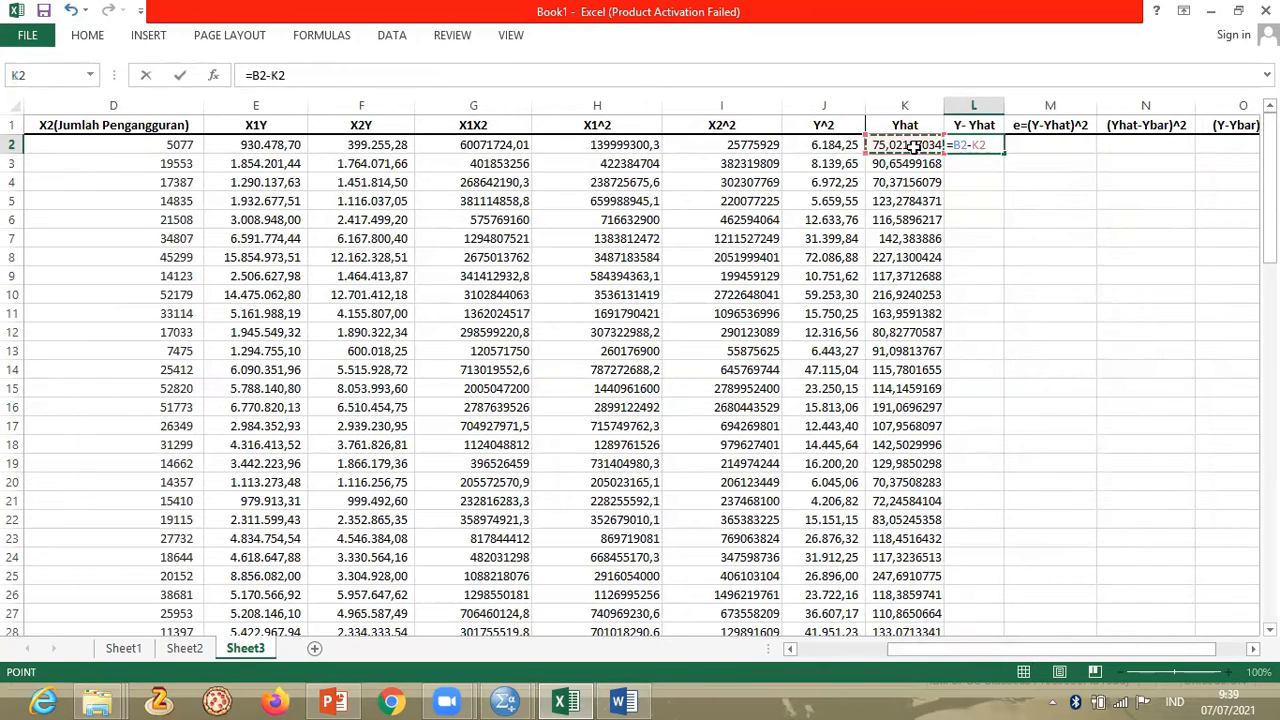
key("Return")
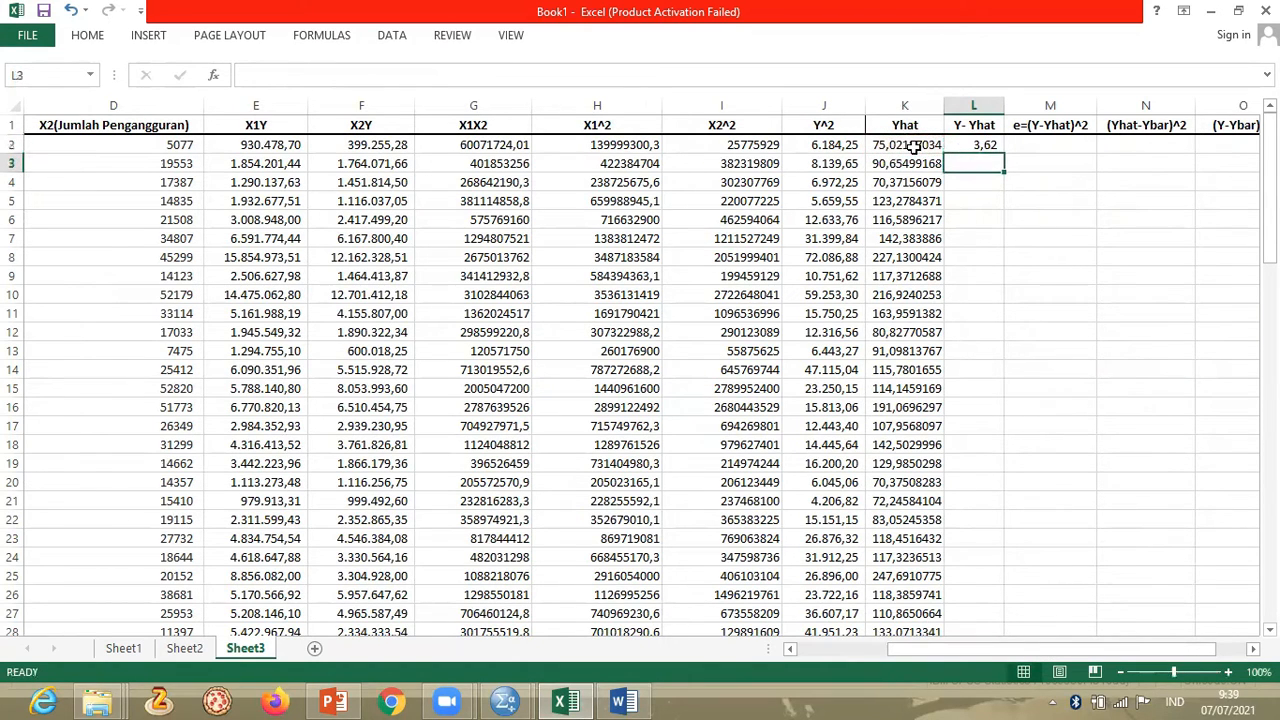
- Fill the Y-Yhat formula from L2 down to L39
left_click(978, 145)
left_click_drag(1003, 154, 990, 578)
left_click_drag(1005, 650, 1027, 650)
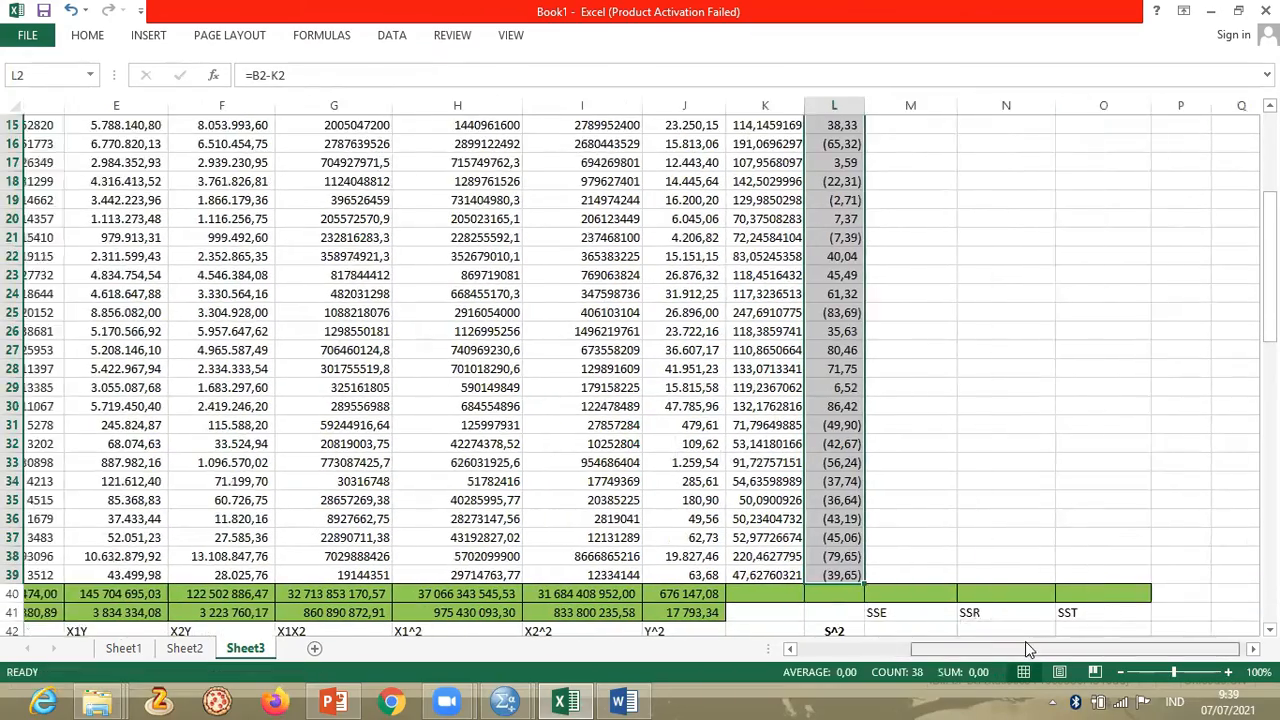
- Enter the squared residual formula =(L2)^2 in M2 and fill it down to M39
left_click_drag(1270, 300, 1270, 220)
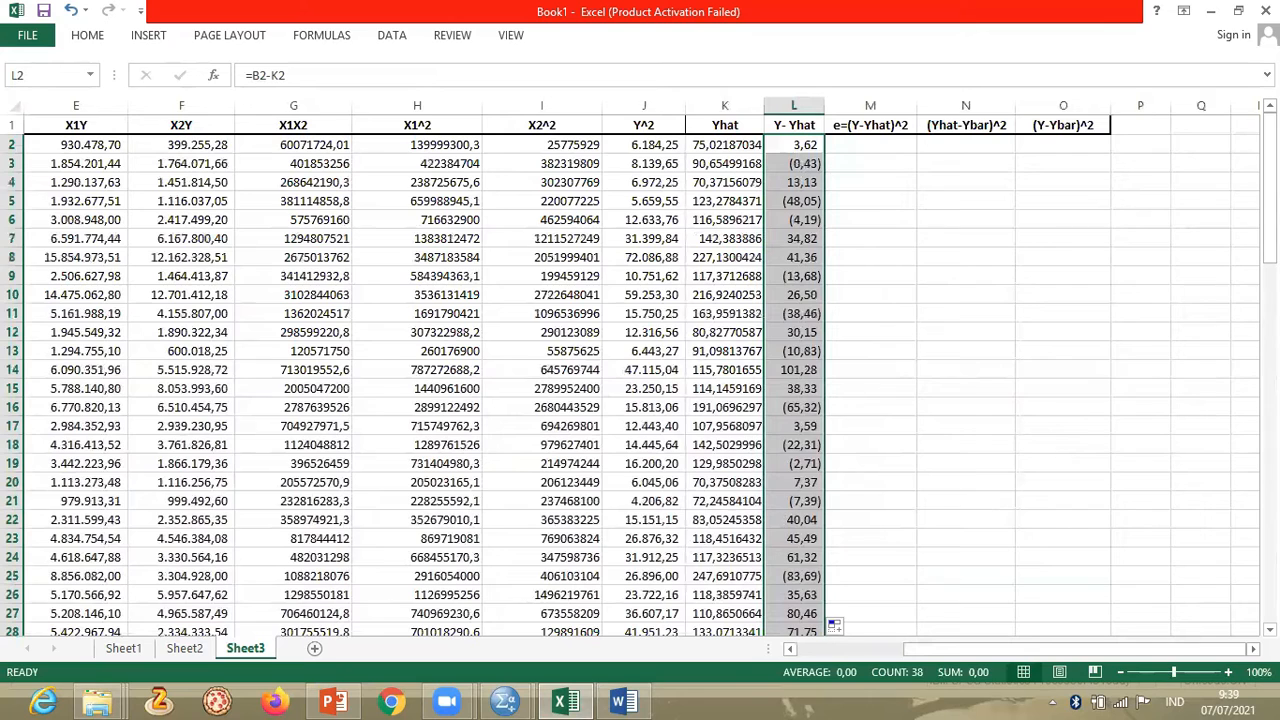
left_click(876, 144)
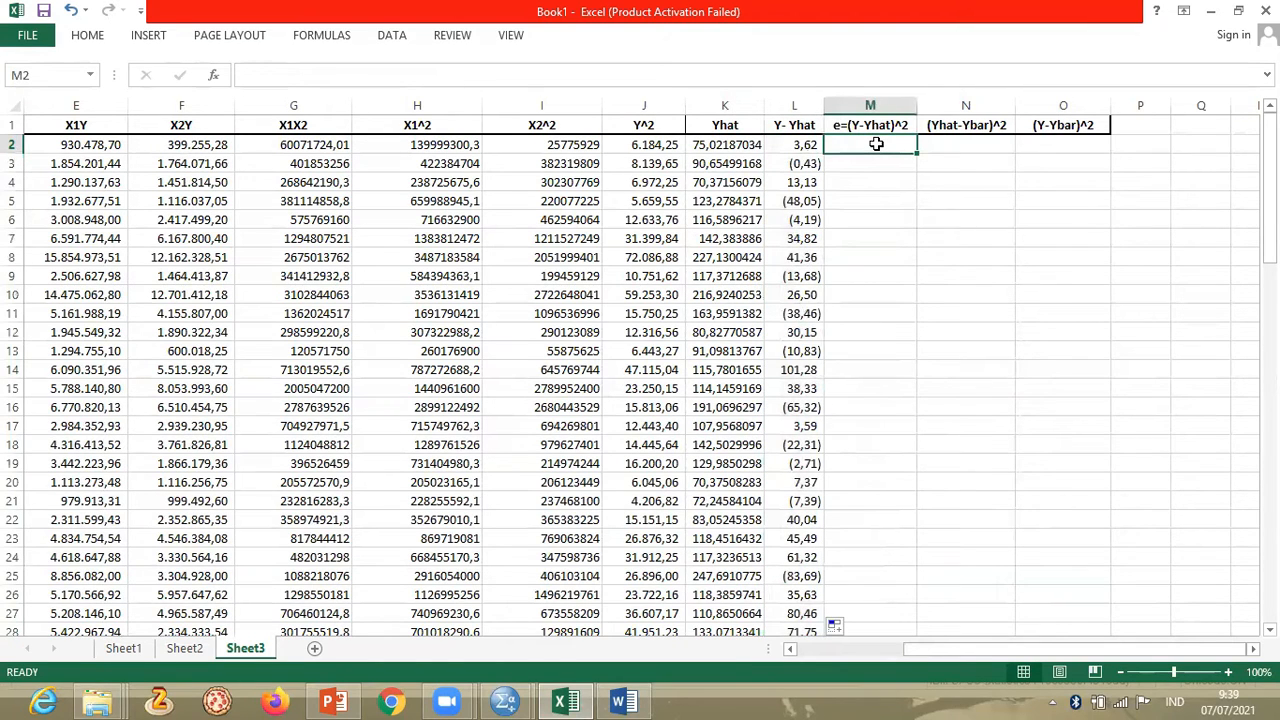
type("=(")
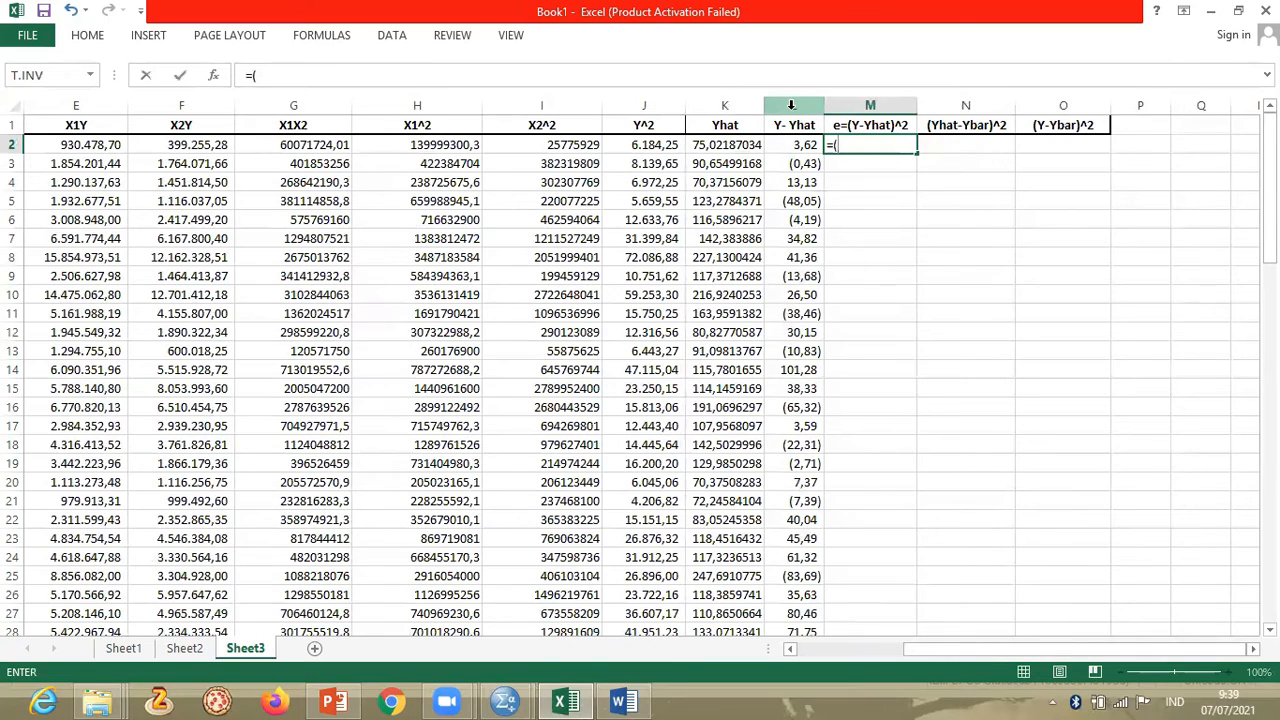
left_click(796, 144)
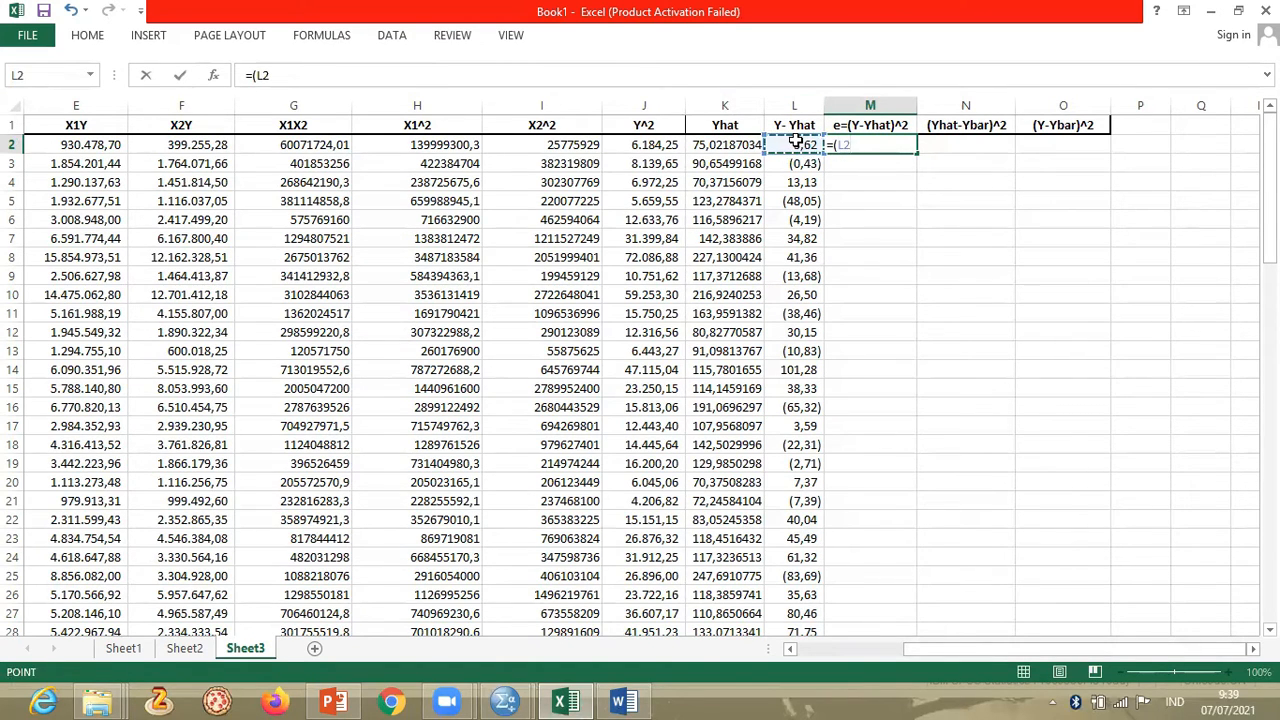
type(")^2")
key("Return")
left_click(898, 145)
left_click_drag(917, 158, 883, 527)
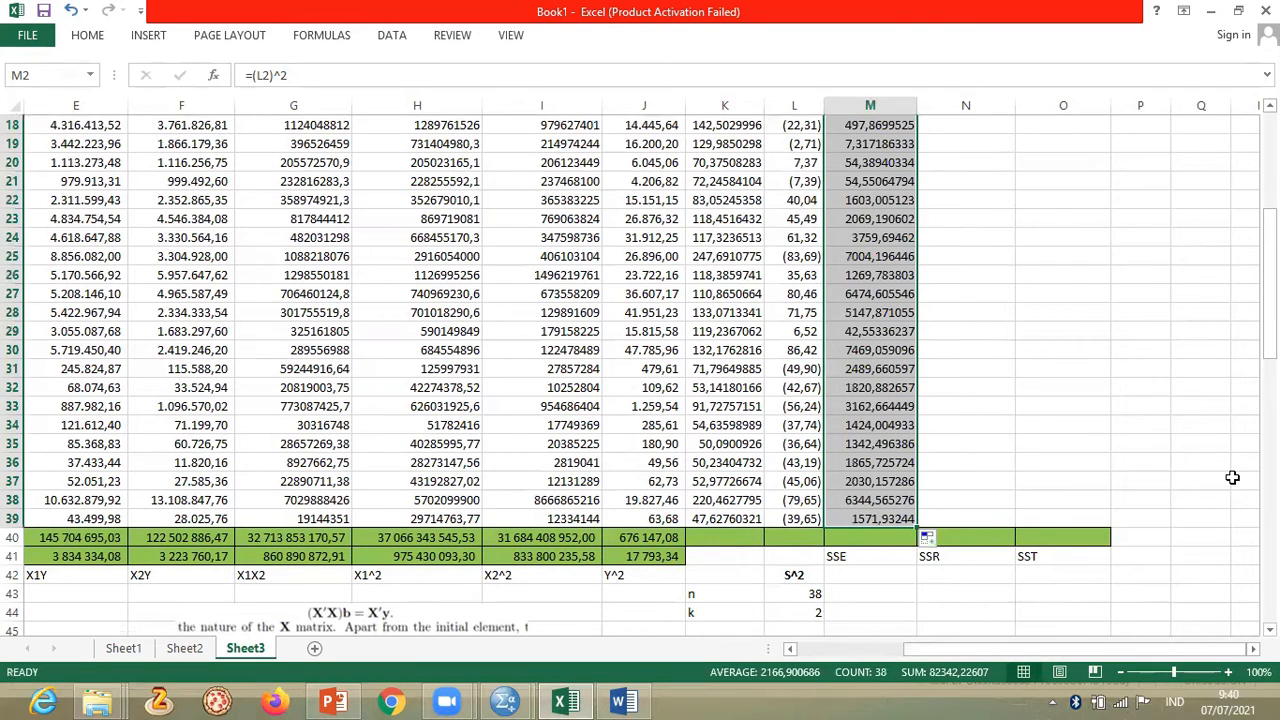
- Begin the (Yhat-Ybar)^2 formula in N2 as =(K2-B41, referencing Yhat and the mean of Y
left_click_drag(1268, 290, 1268, 192)
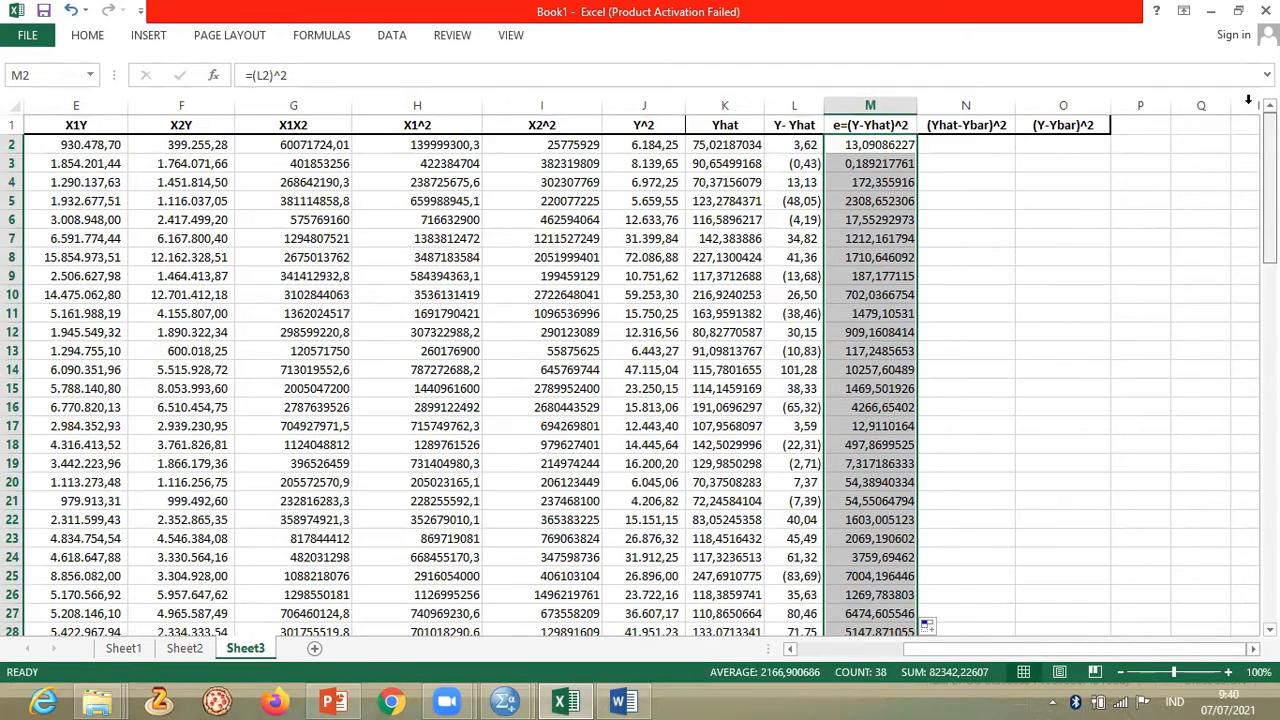
left_click(992, 143)
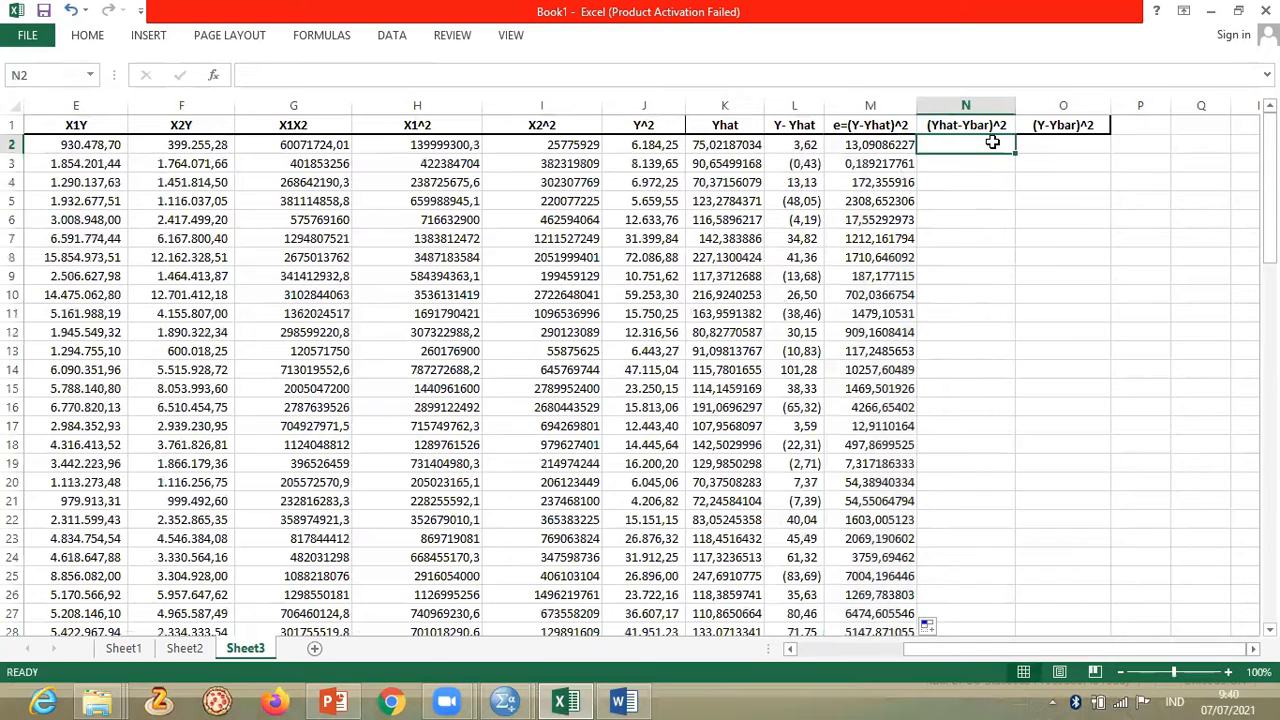
type("=(")
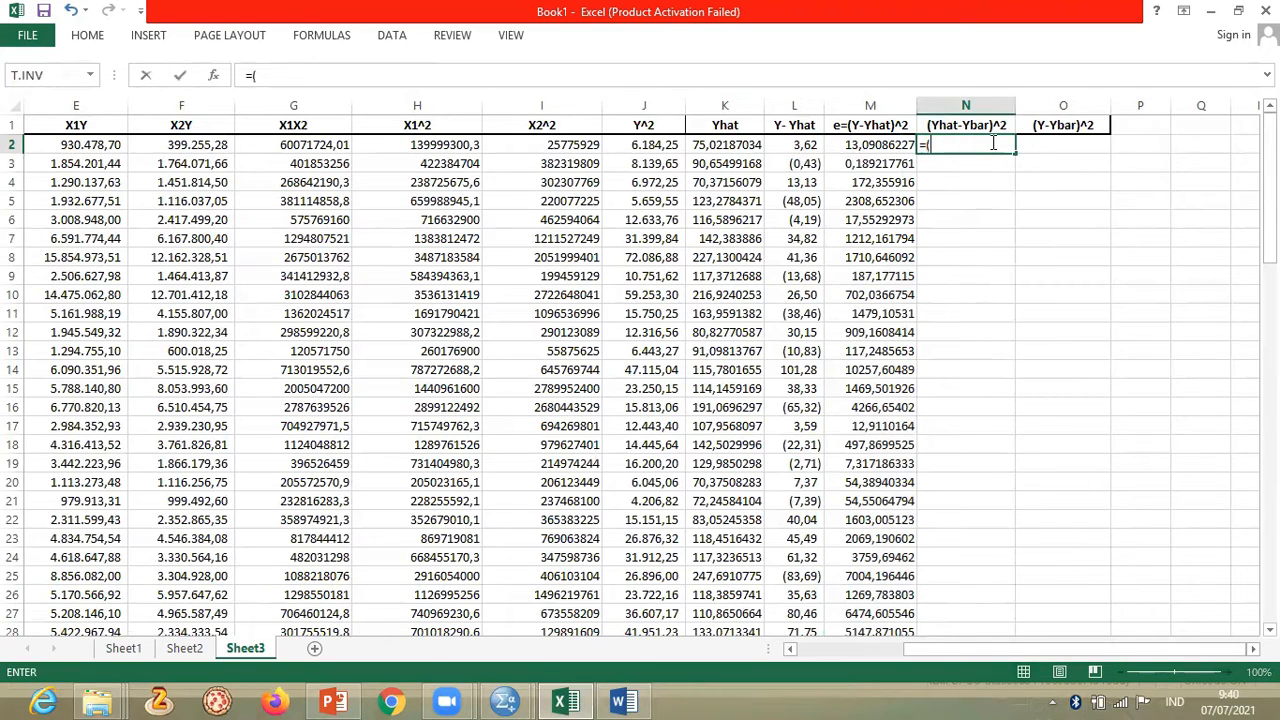
left_click(728, 147)
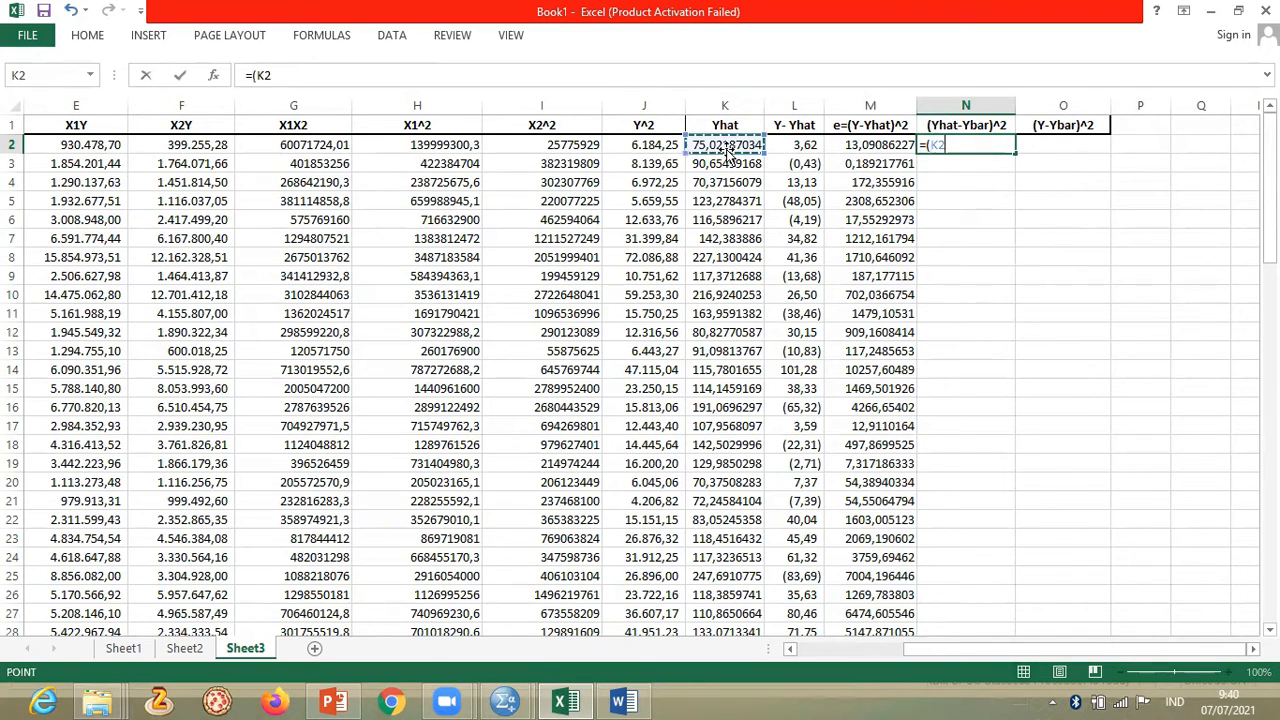
type("-")
left_click_drag(954, 647, 847, 647)
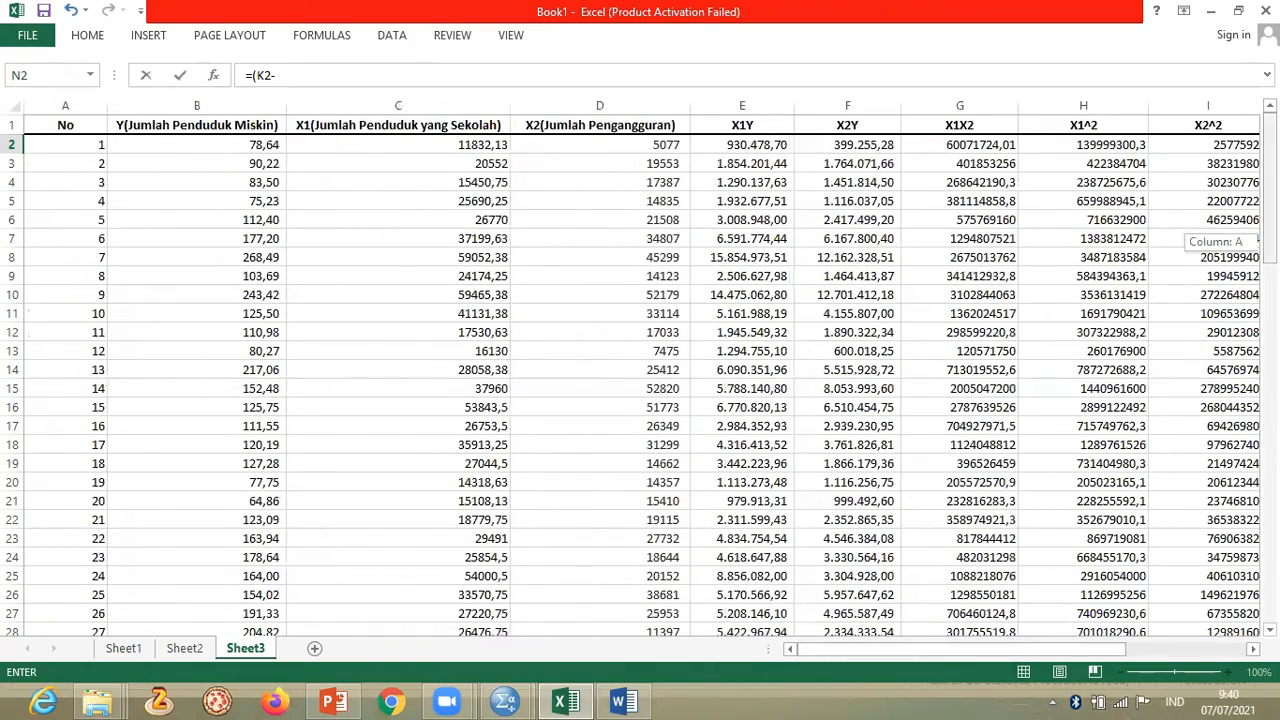
scroll(360, 315, "down", 10)
left_click(266, 331)
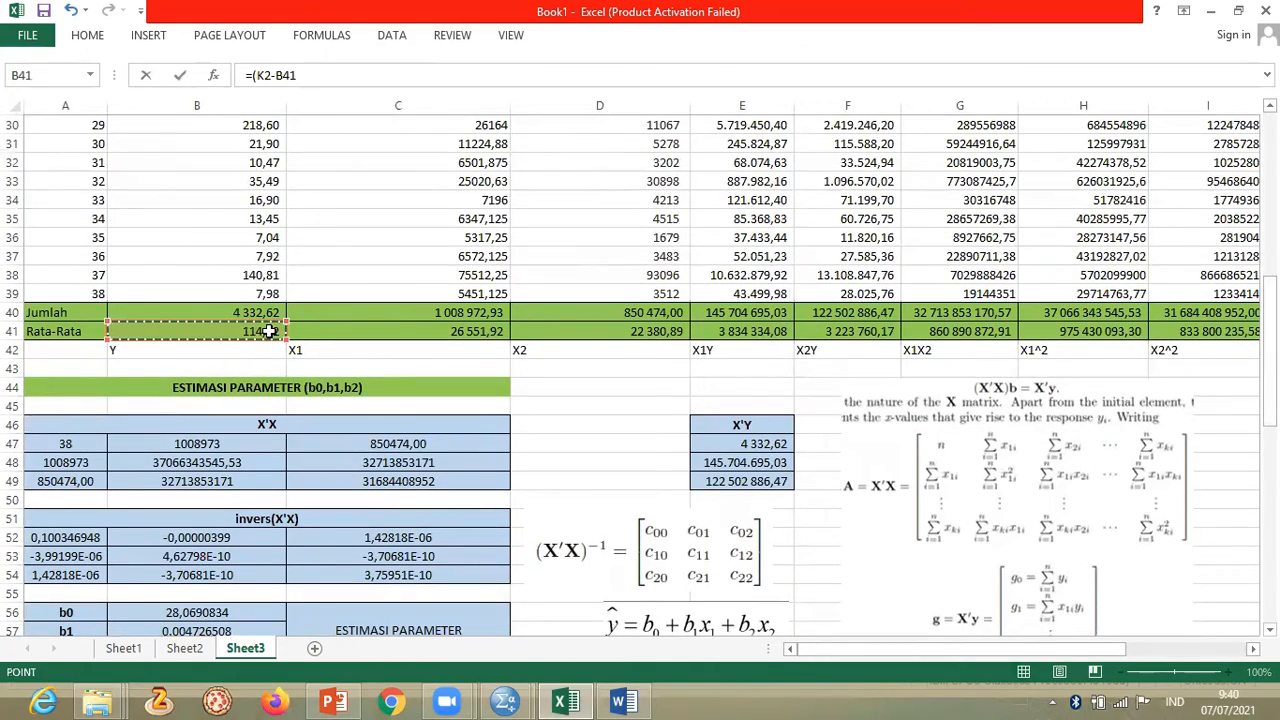
- Complete the N2 formula as =(K2-$B$41)^2 with an absolute mean reference and fill it down to N39
left_click(279, 74)
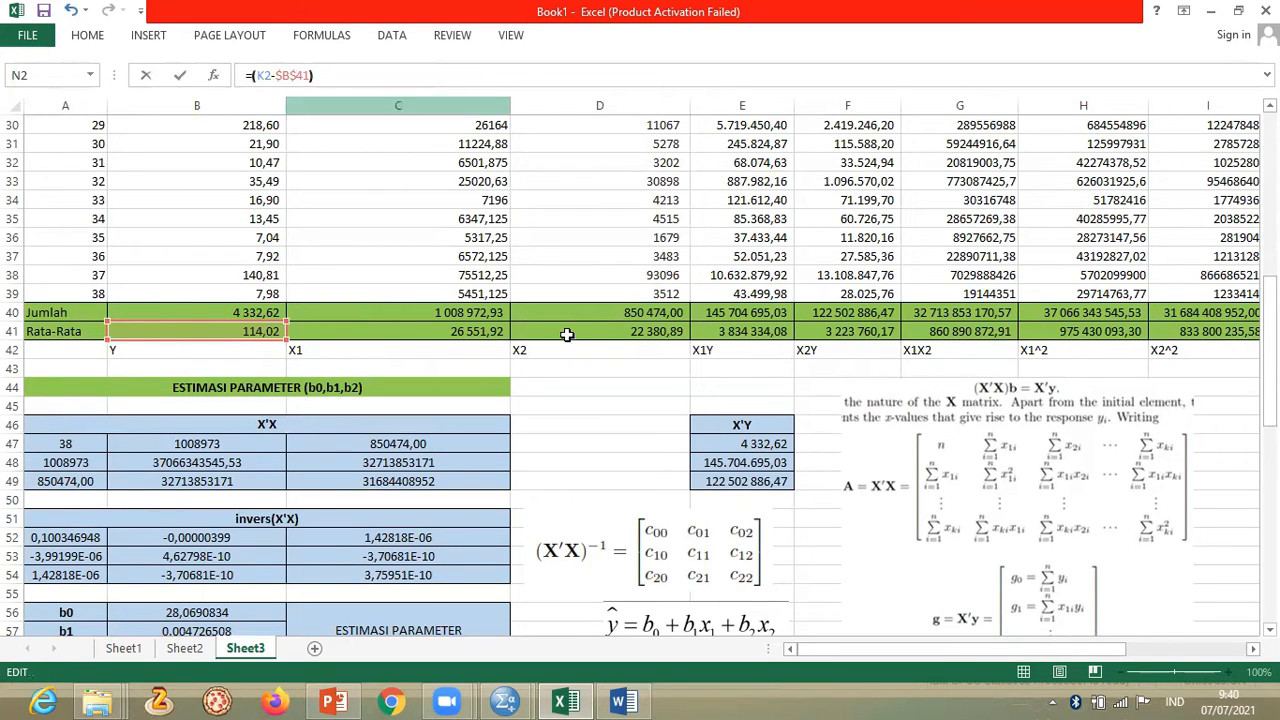
left_click_drag(986, 651, 1165, 652)
left_click_drag(1270, 401, 1270, 233)
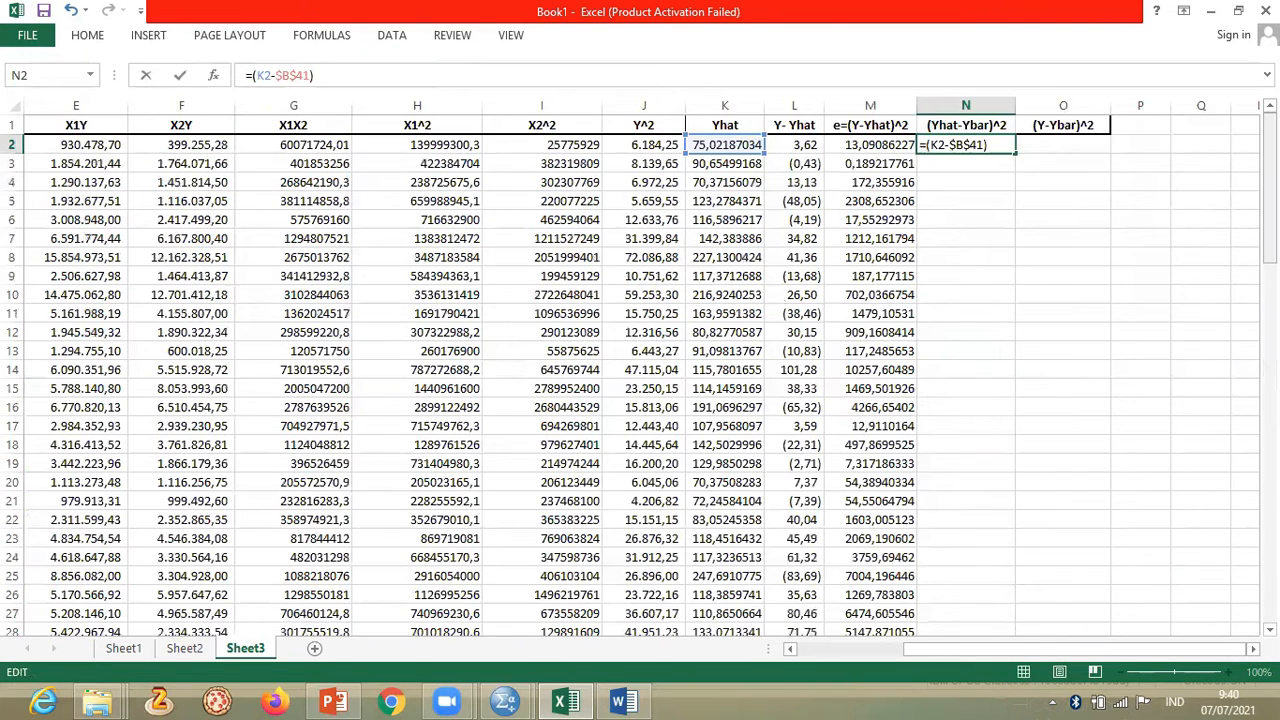
key("Return")
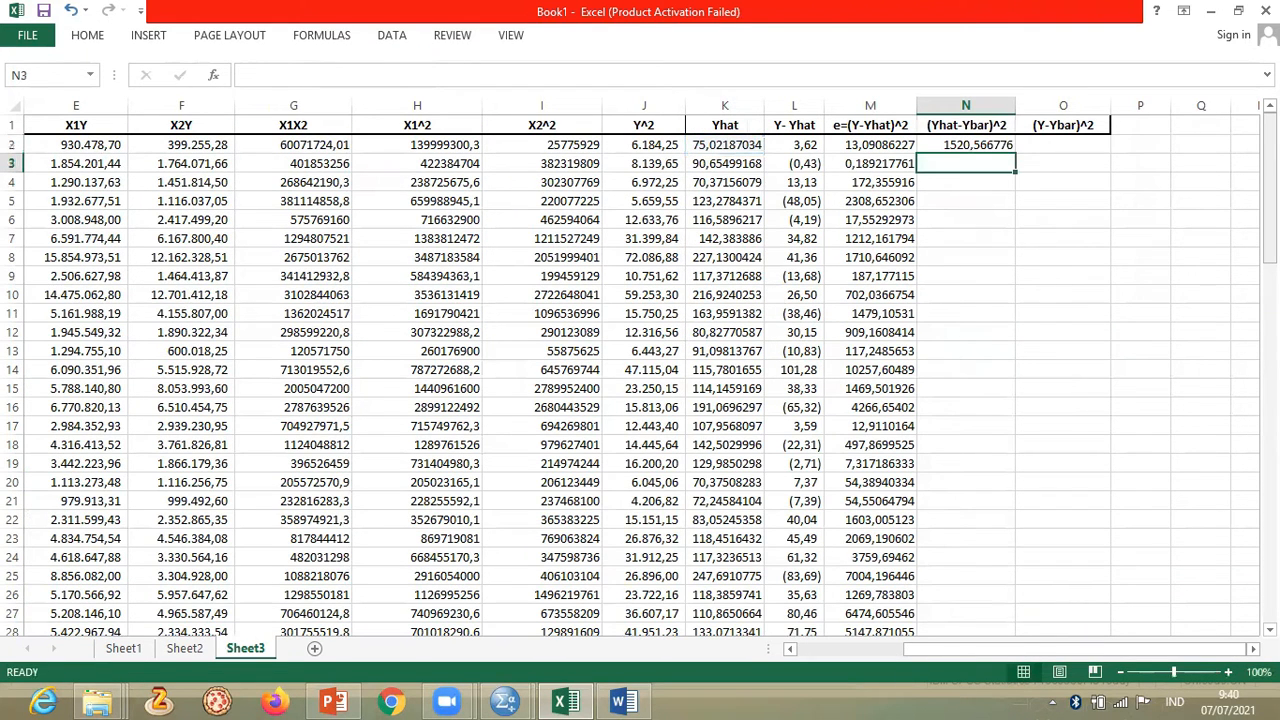
left_click(972, 142)
left_click_drag(1013, 149, 1012, 652)
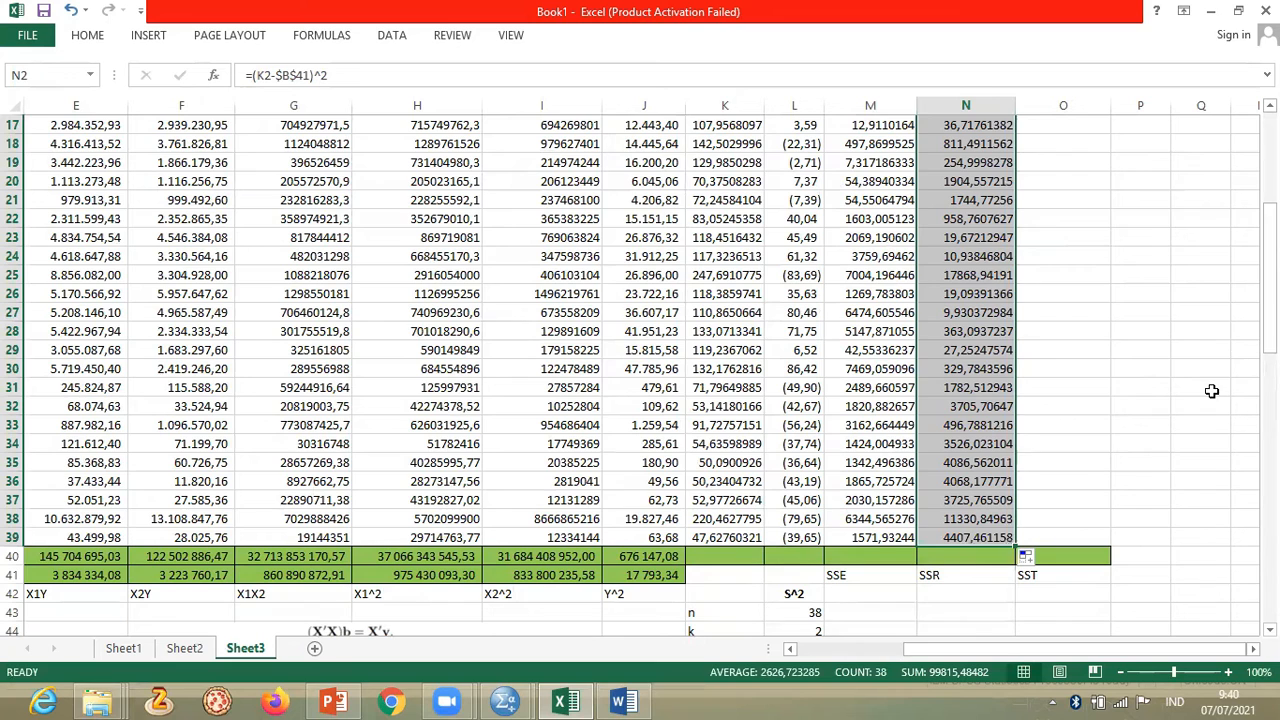
- Begin the (Y-Ybar)^2 formula in O2 as =(B2-B41, referencing the observed Y and its mean
left_click_drag(1270, 305, 1270, 130)
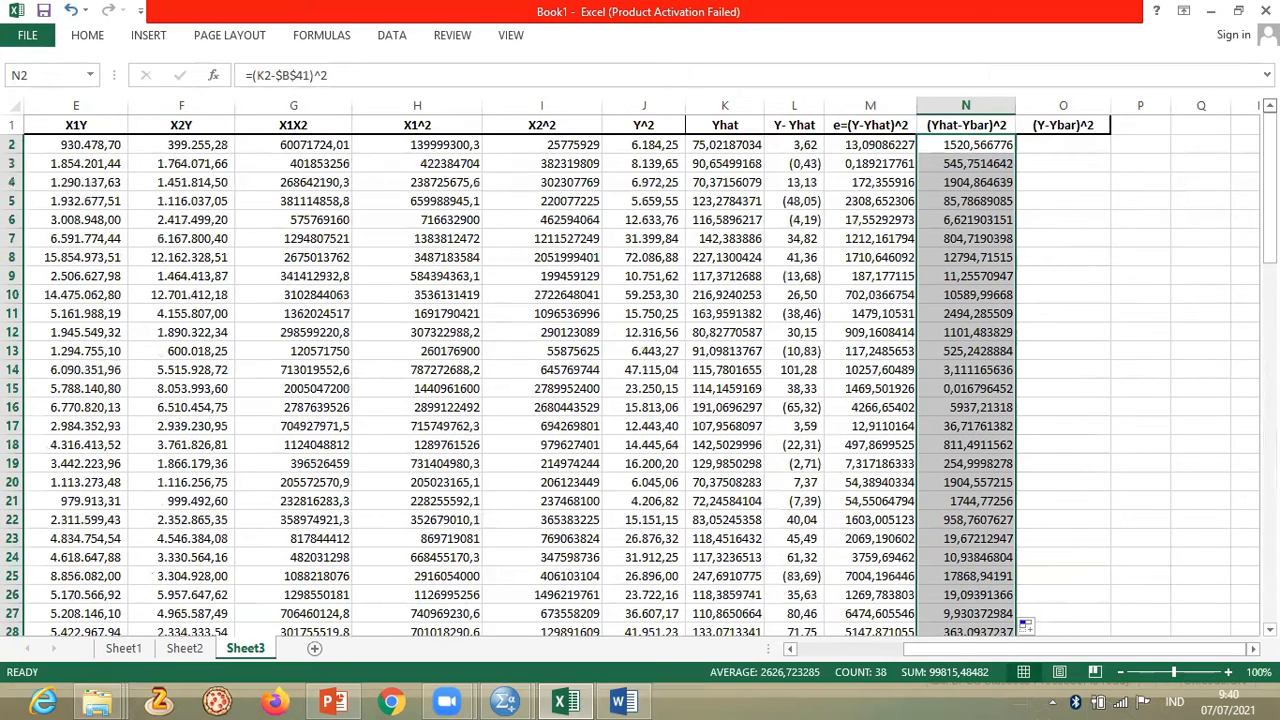
left_click(1071, 147)
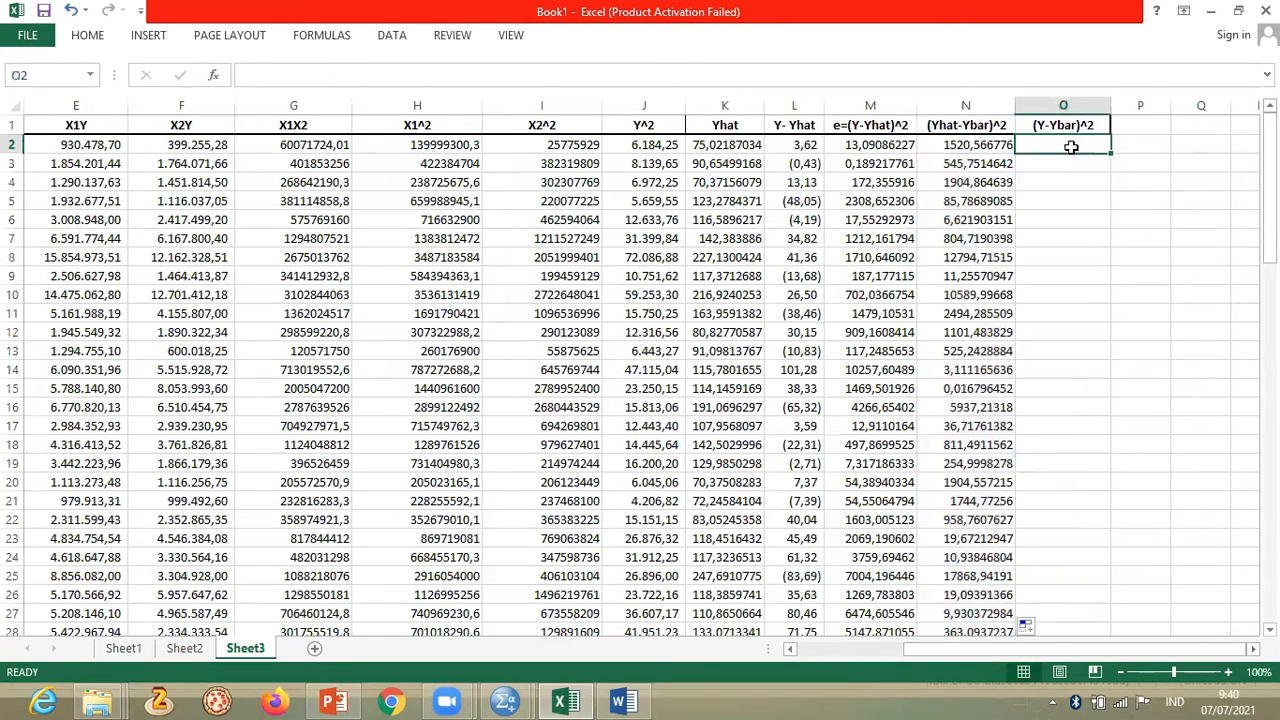
type("(")
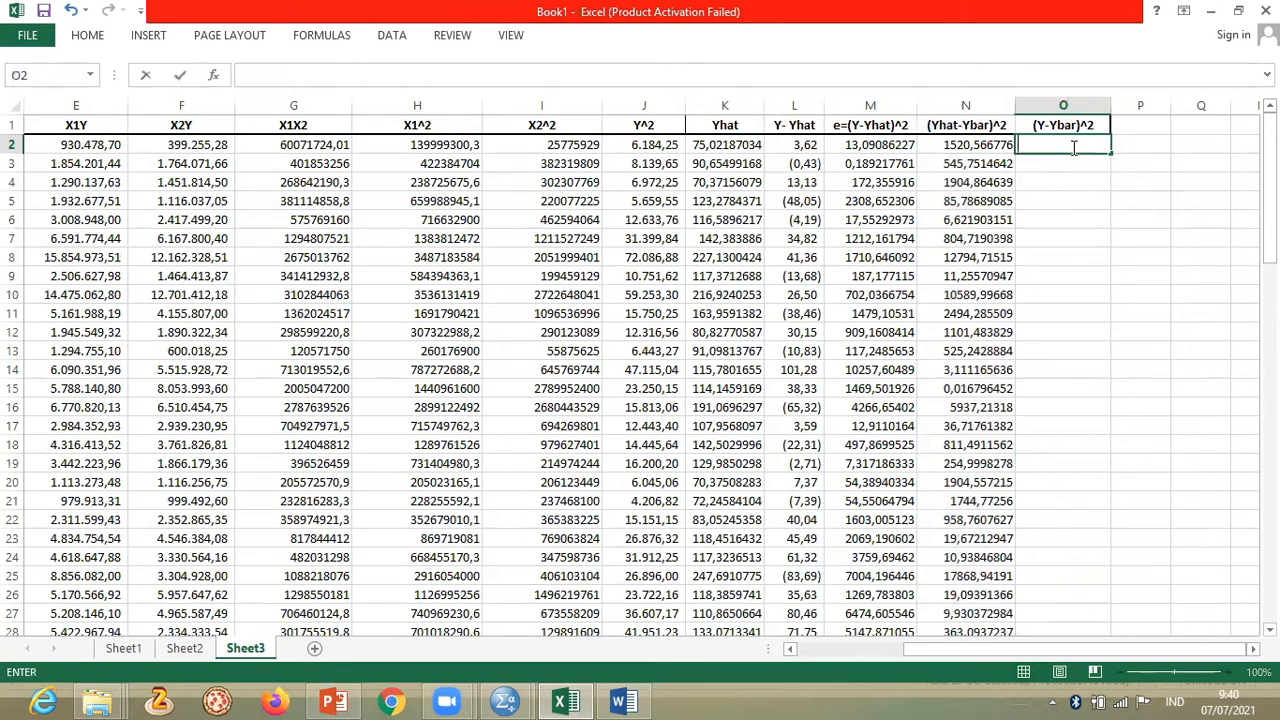
type("=(")
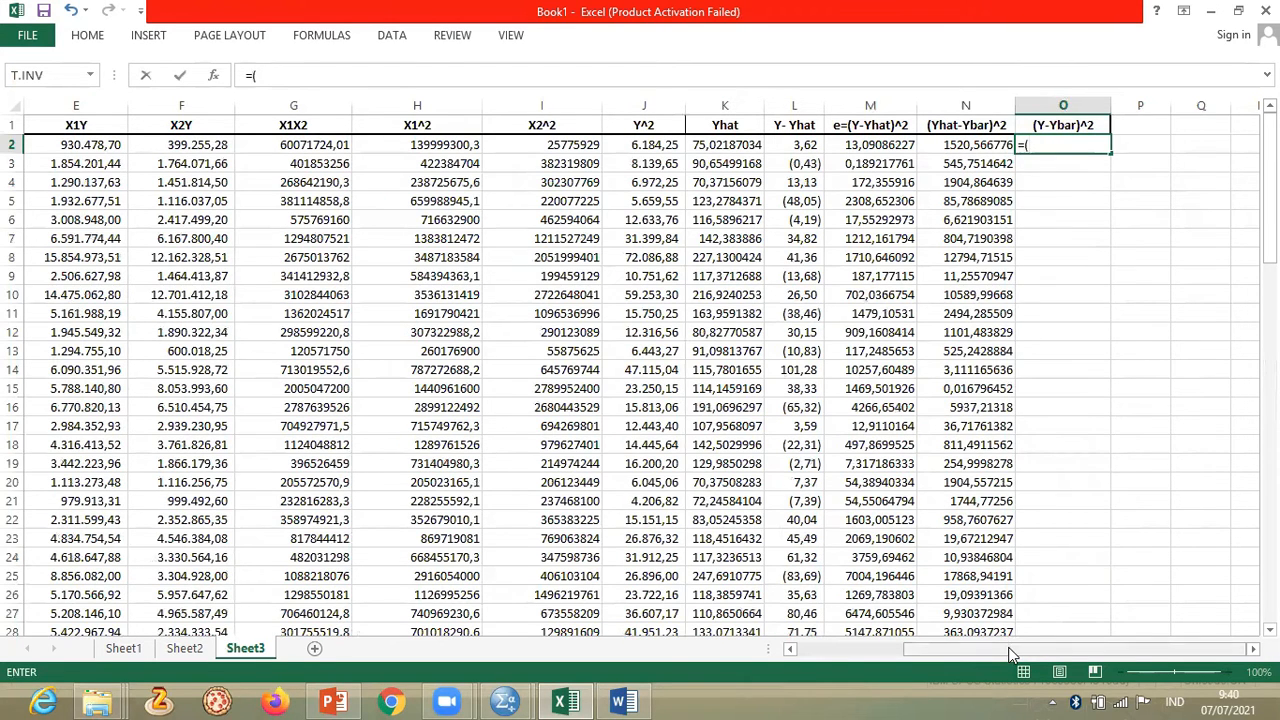
left_click_drag(1010, 648, 895, 648)
left_click(201, 142)
type("-")
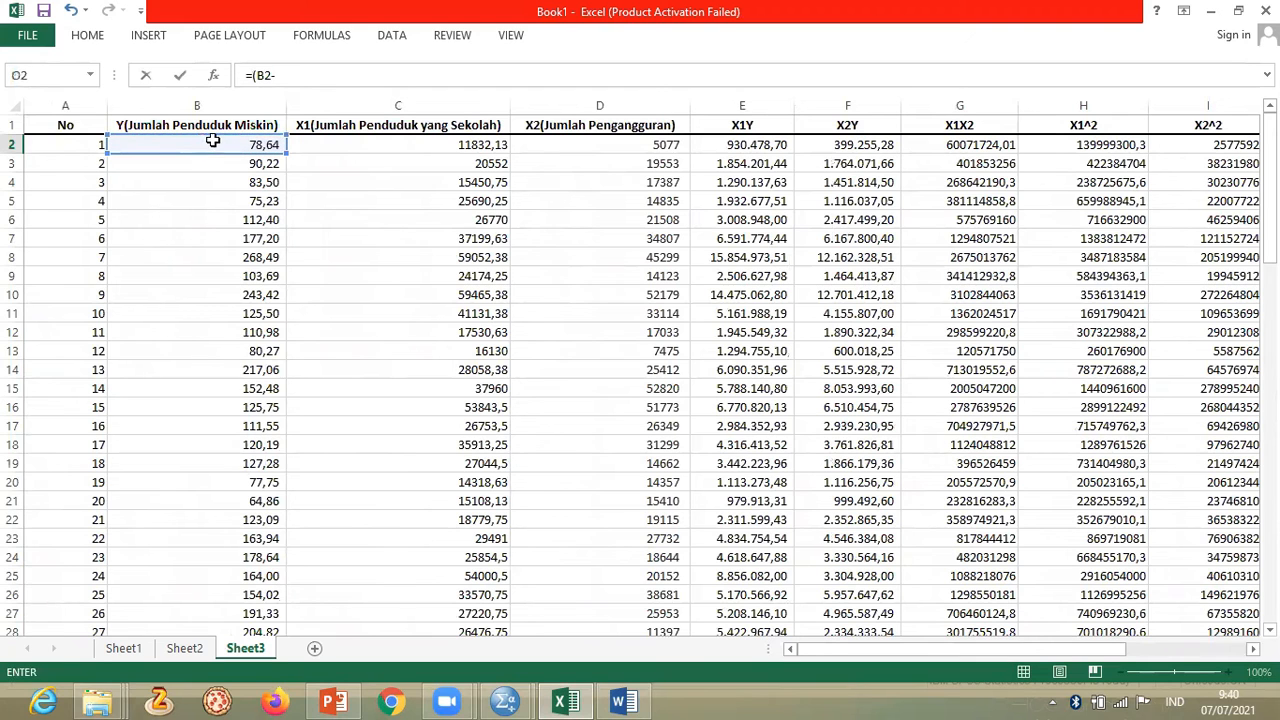
scroll(265, 404, "down", 8)
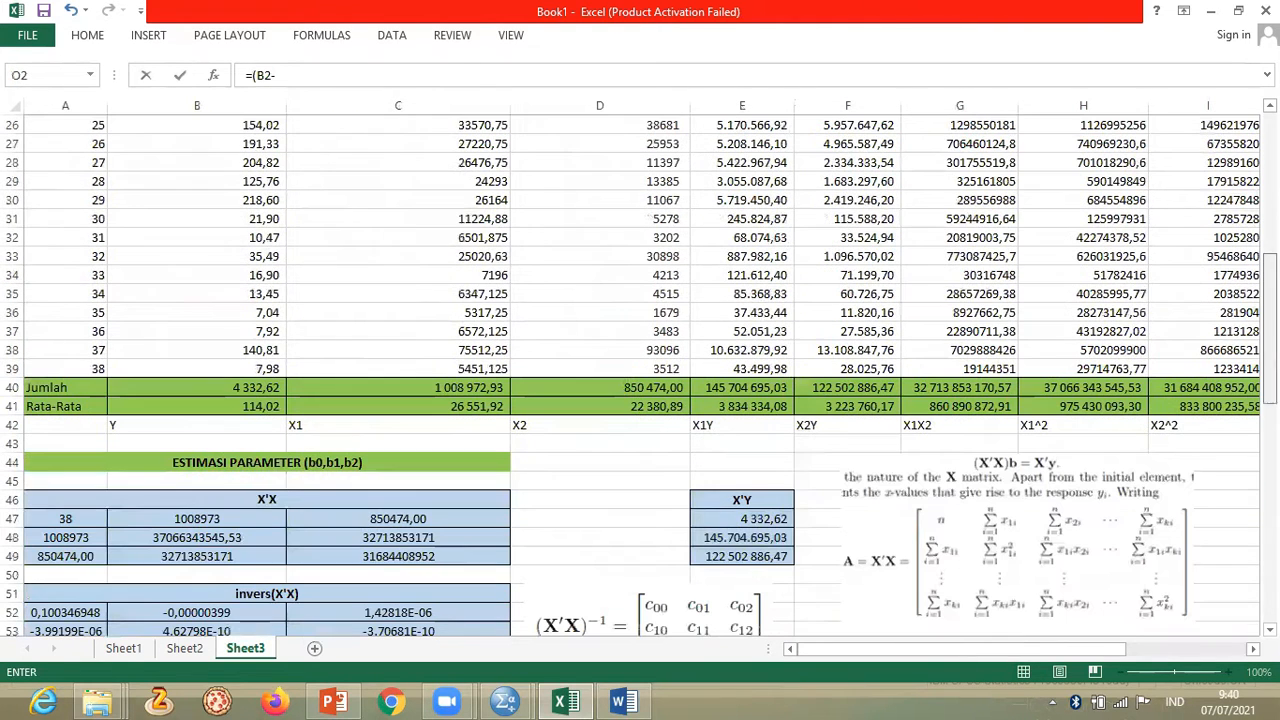
left_click(265, 404)
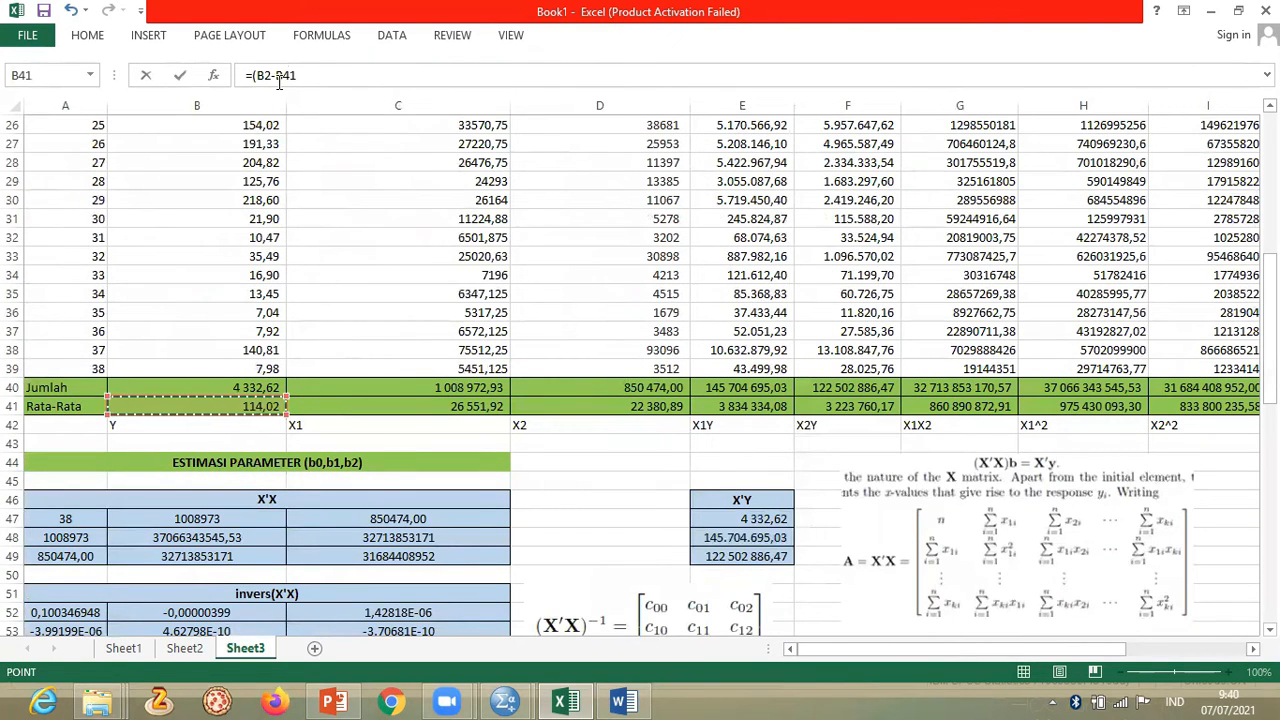
- Complete the O2 formula as =(B2-$B$41)^2 with an absolute mean reference and fill it down to O39
left_click(276, 77)
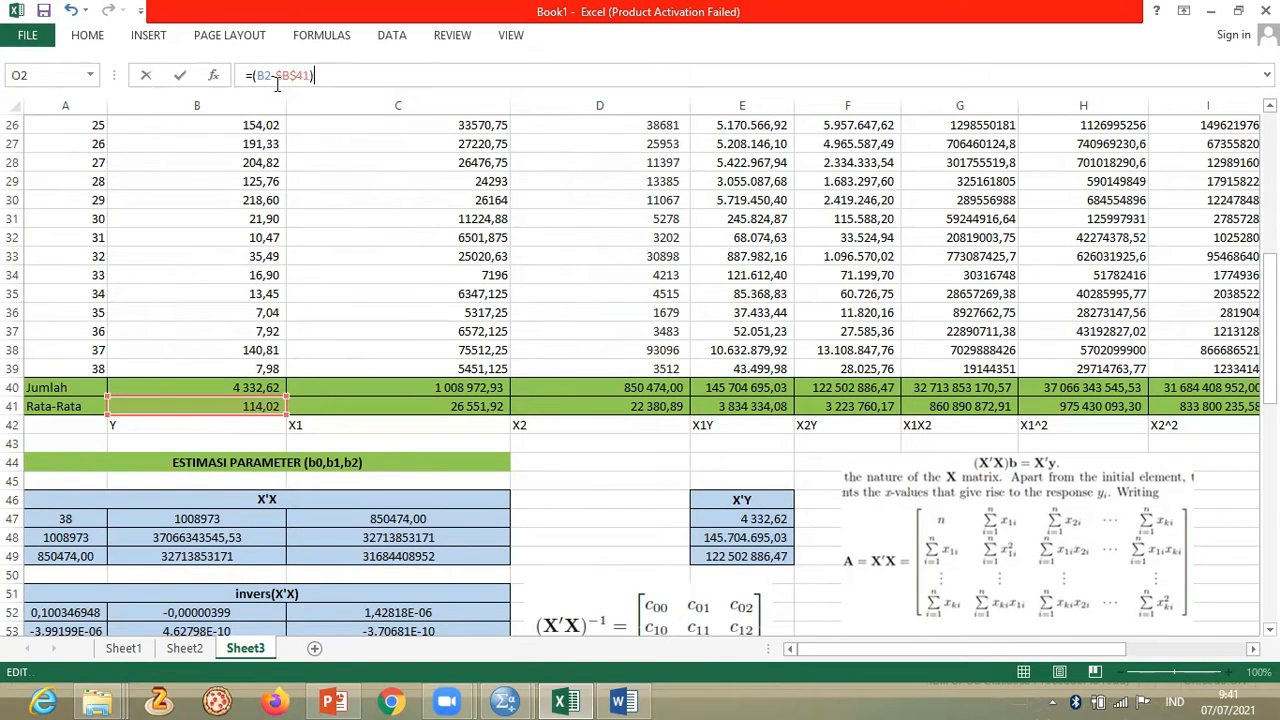
key("Return")
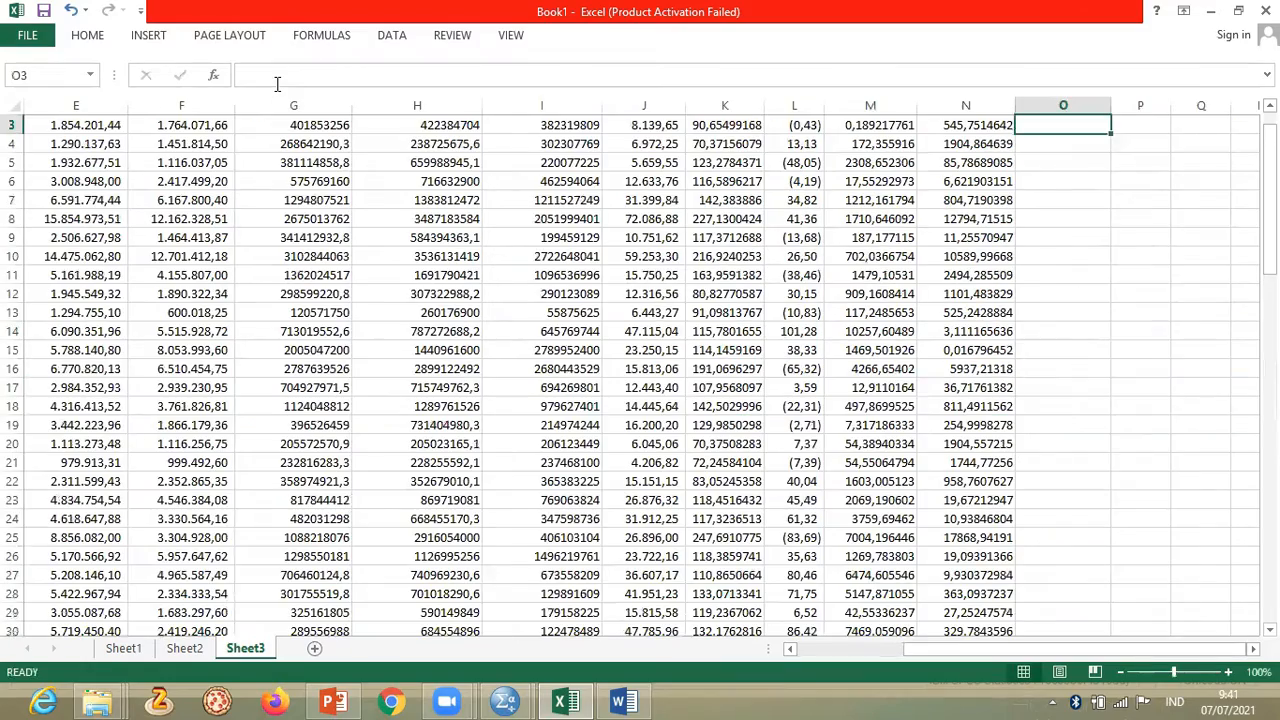
scroll(1220, 240, "up", 1)
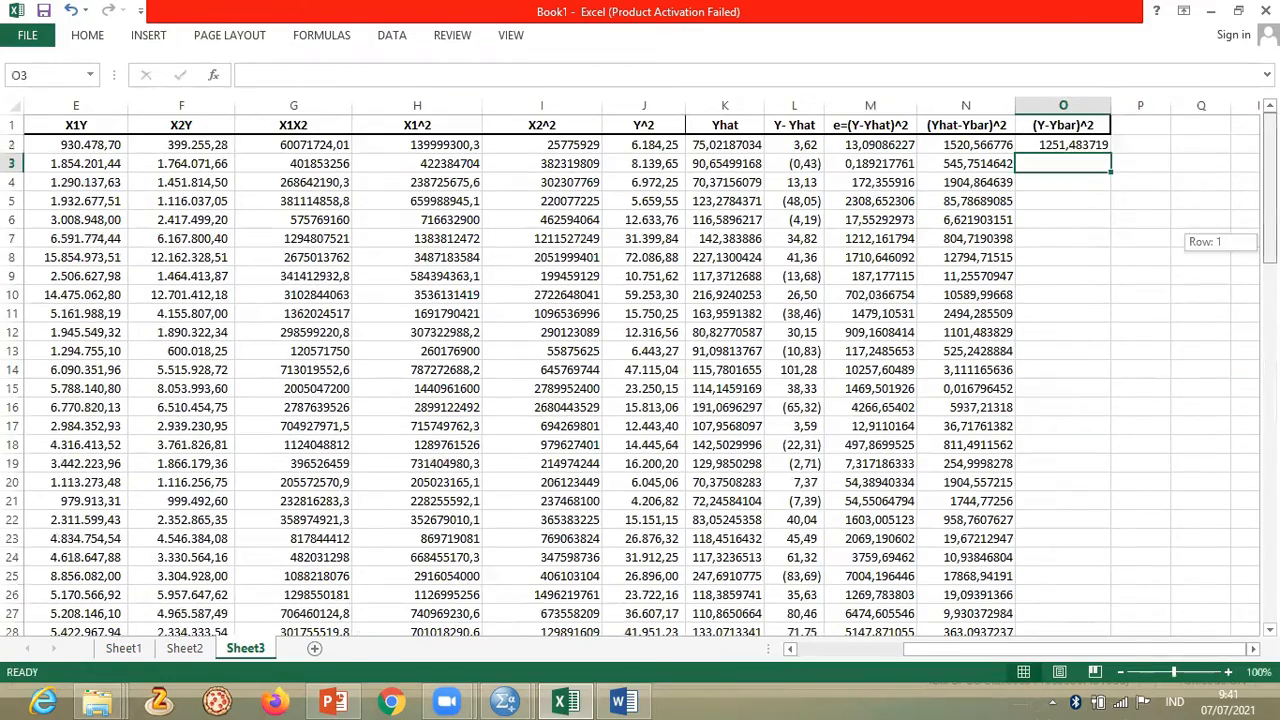
left_click(1089, 147)
left_click_drag(1108, 153, 1069, 556)
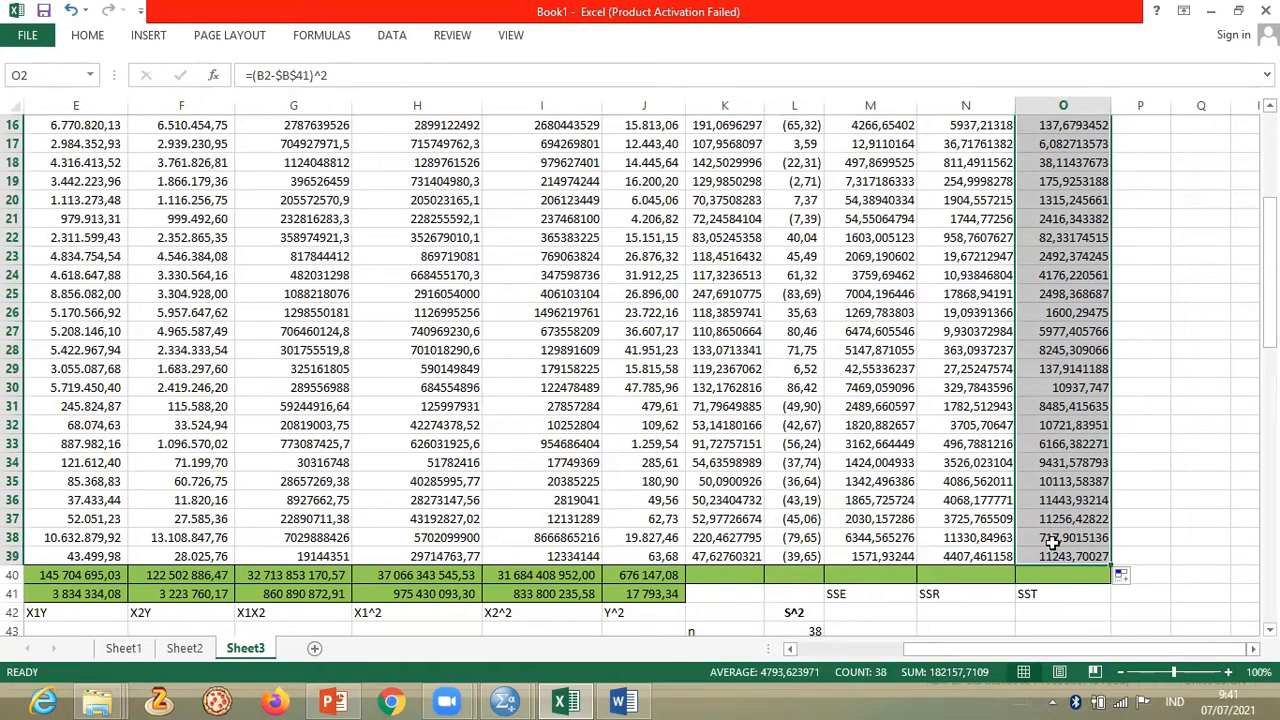
- Extend the SUM formula from J40 across to O40 and review the SSE, SSR and SST totals against their columns
left_click(650, 576)
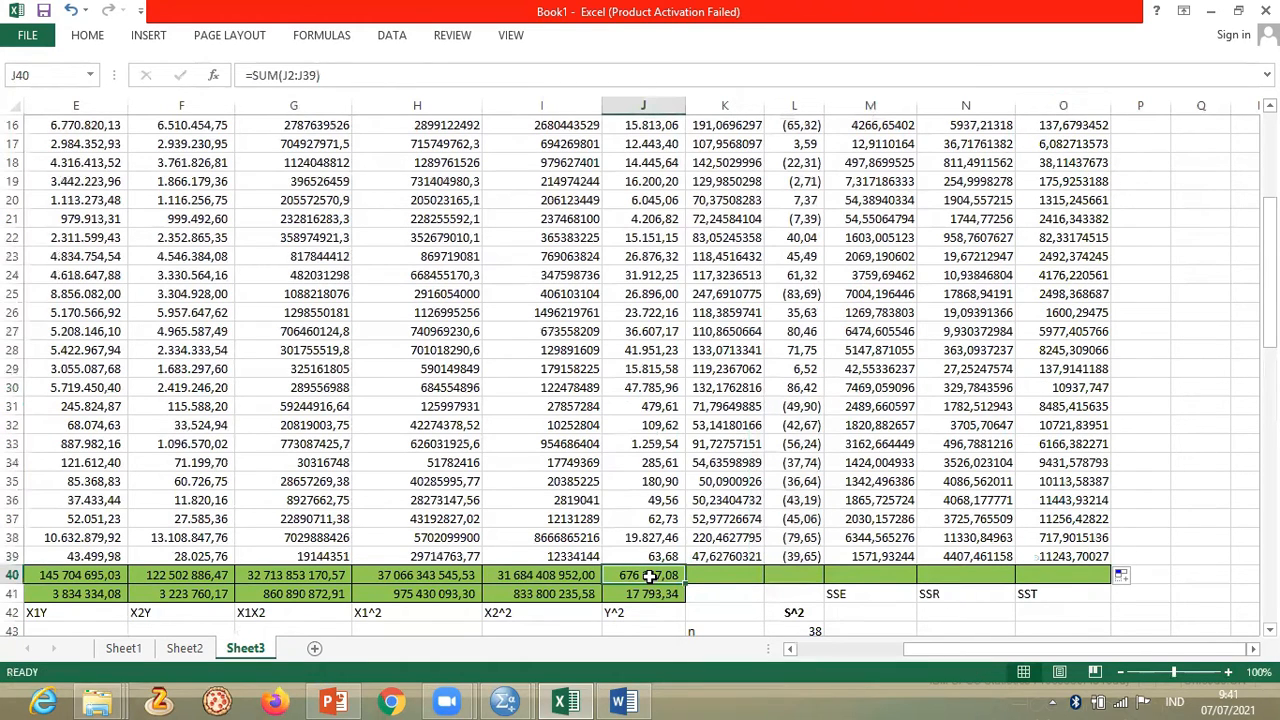
left_click_drag(686, 584, 1080, 570)
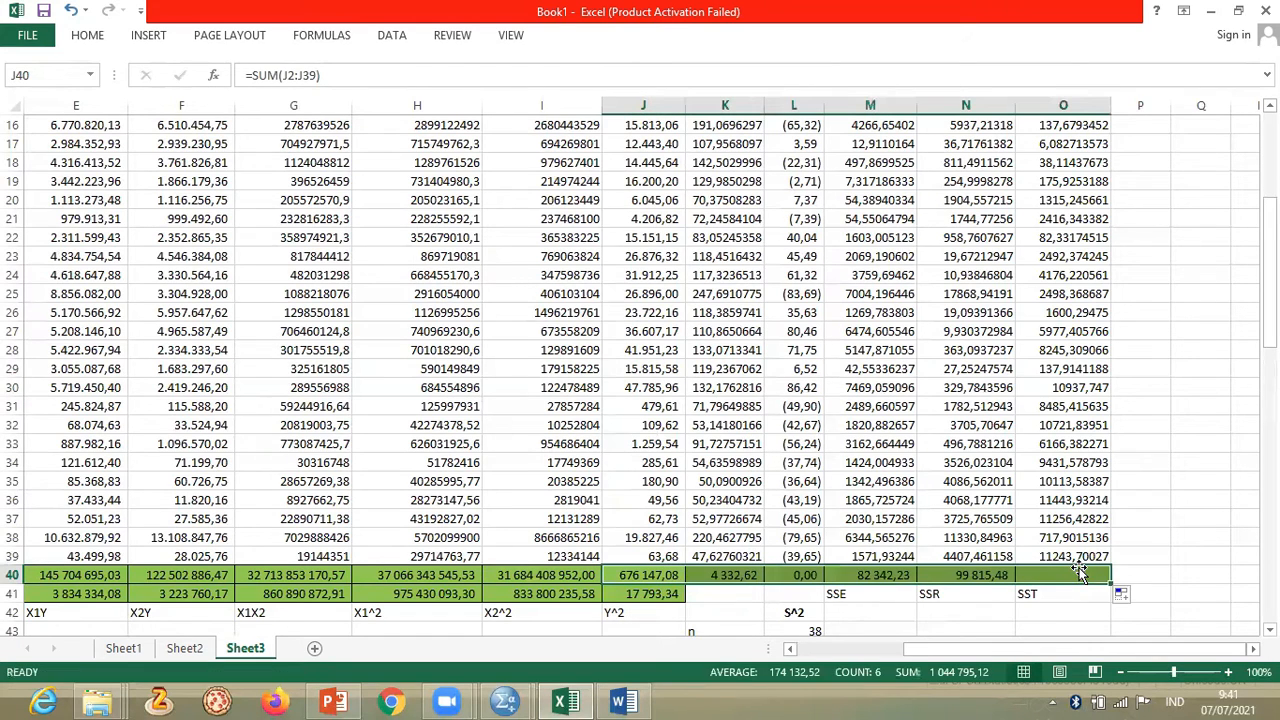
left_click(863, 575)
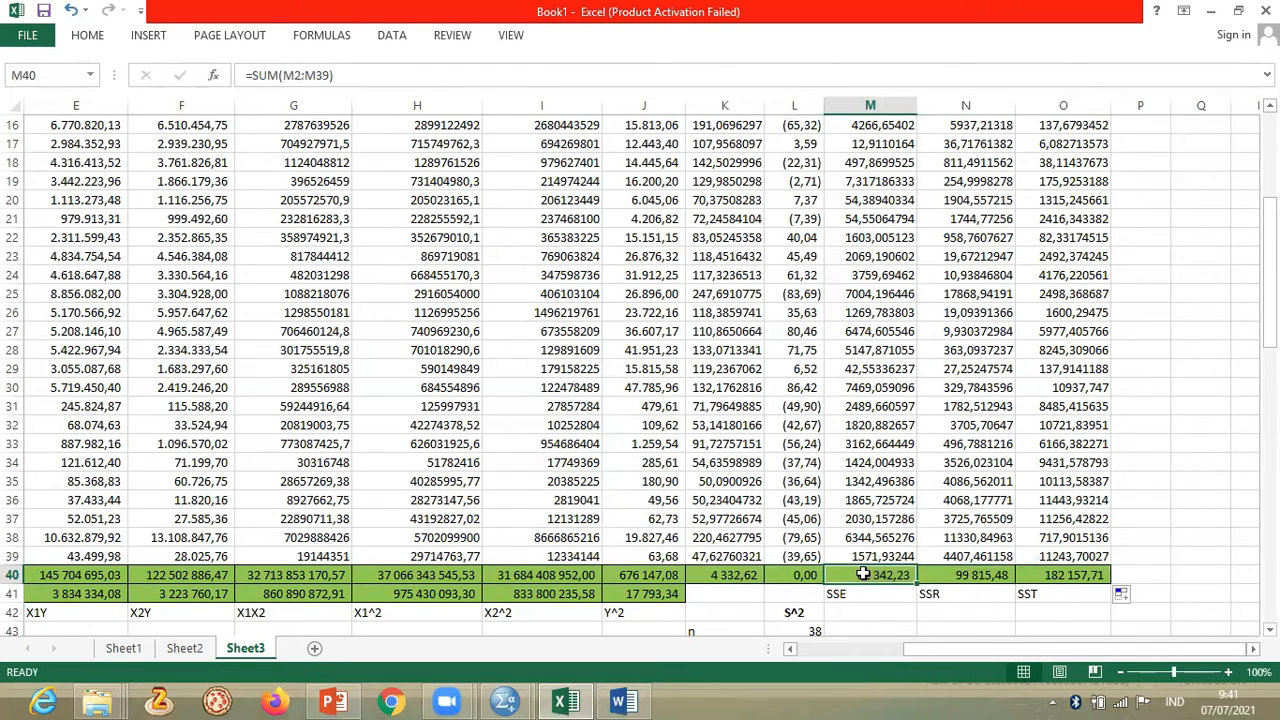
left_click_drag(1268, 300, 1247, 141)
left_click(966, 500)
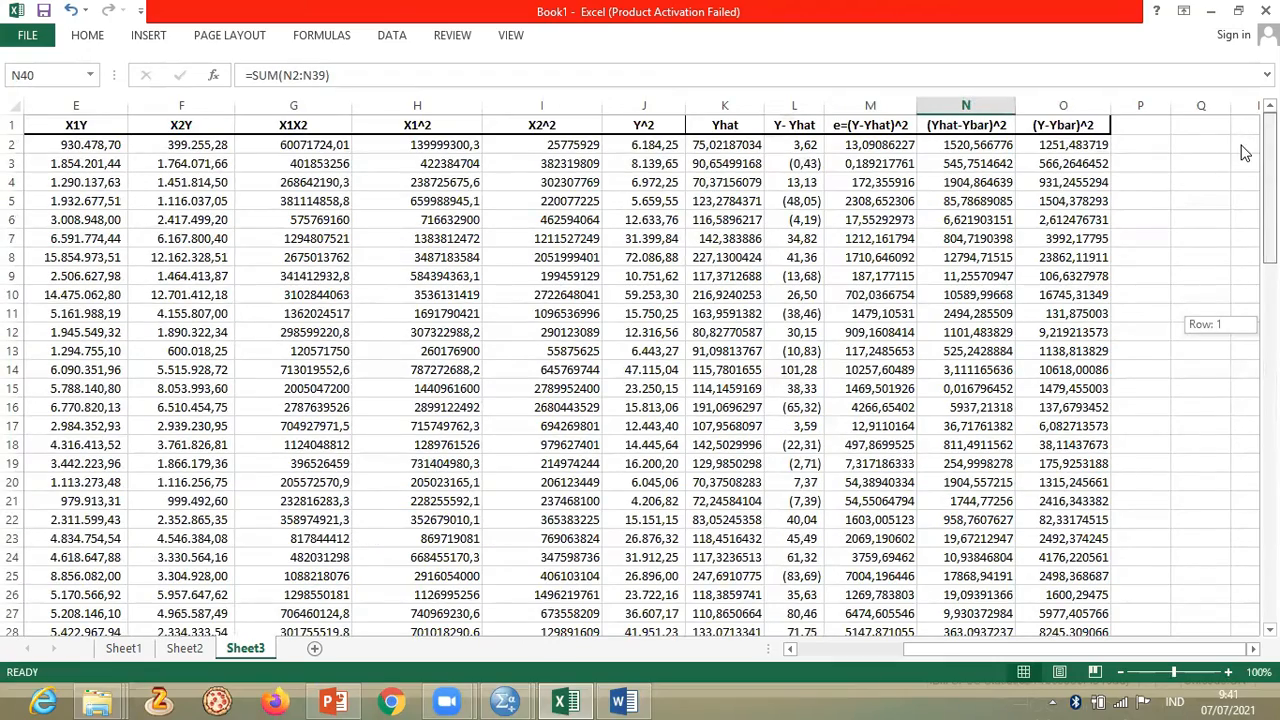
left_click_drag(1268, 215, 1268, 335)
left_click(1063, 538)
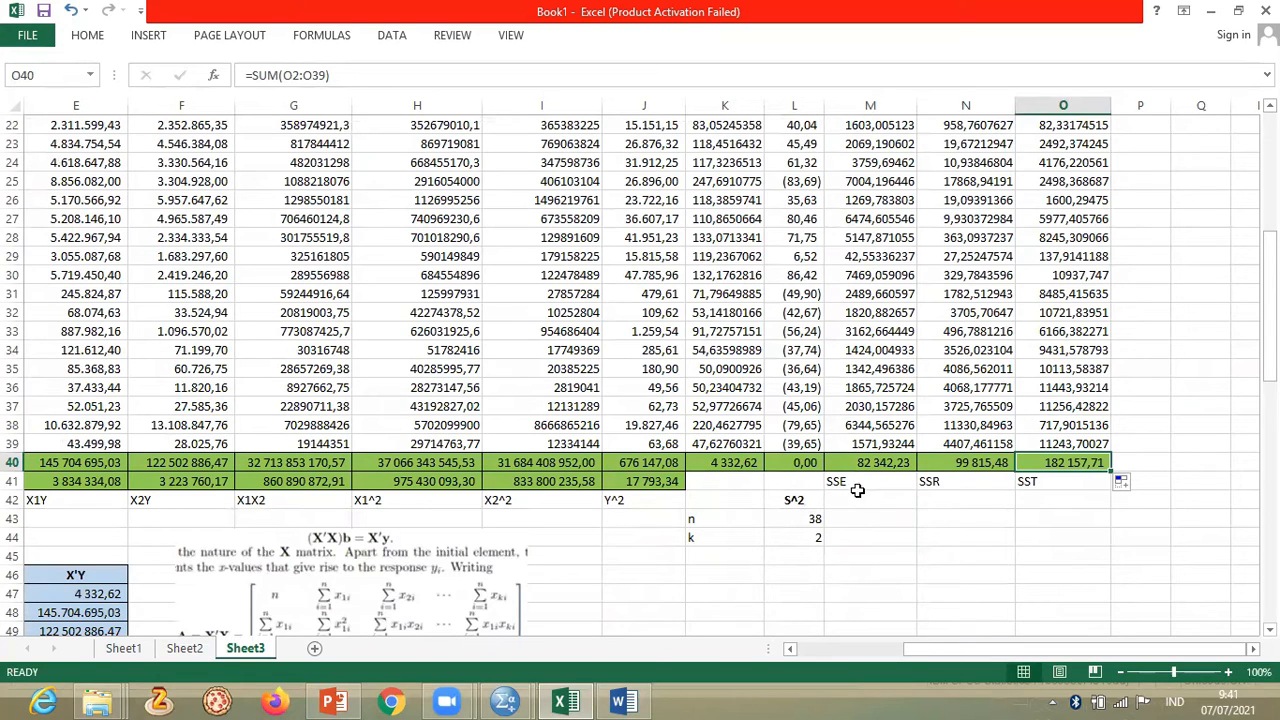
- Calculate S^2 in M42 with the formula =M40/(L43-L44-1), dividing SSE by n-k-1
left_click(902, 492)
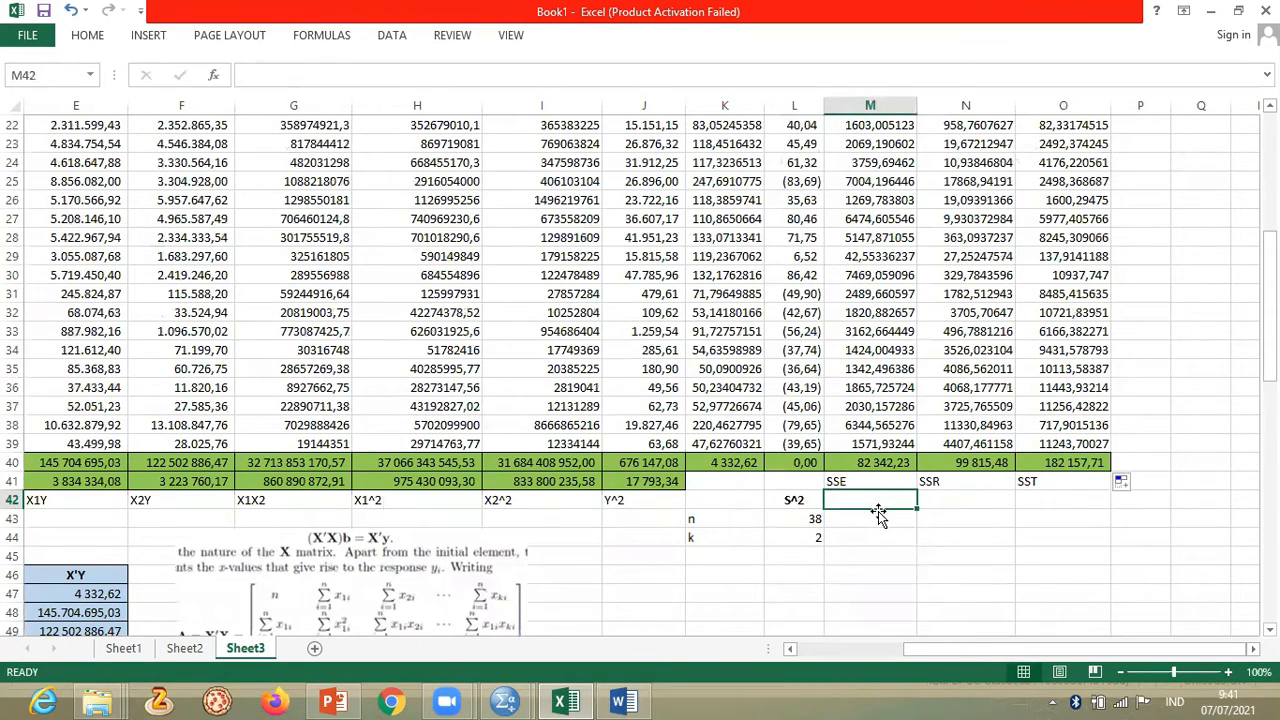
type("=")
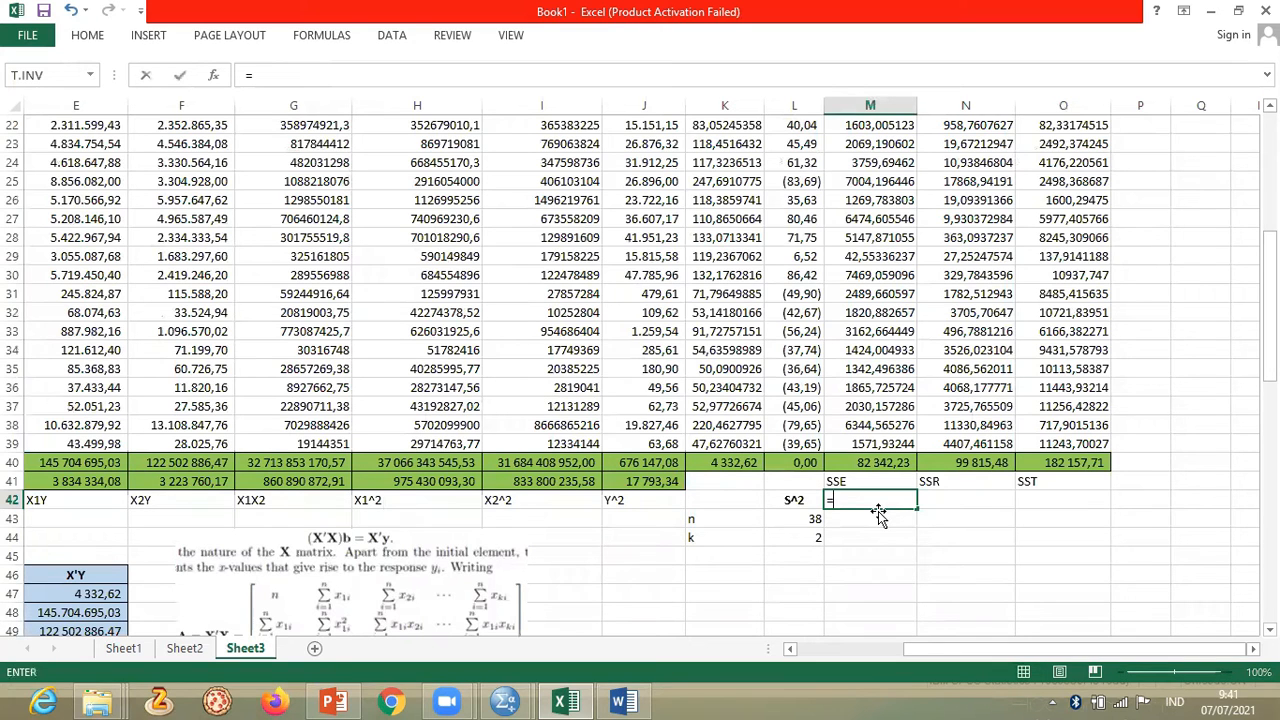
left_click(866, 463)
type("/(")
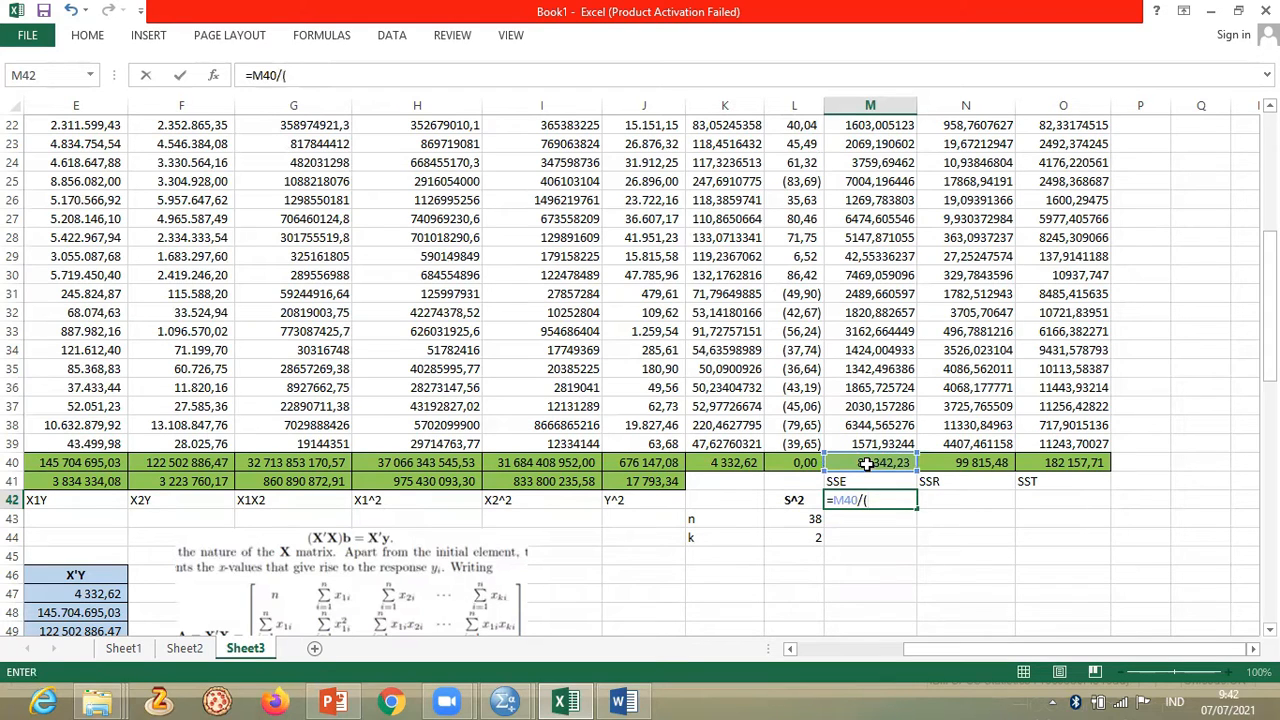
left_click(801, 517)
type("-k")
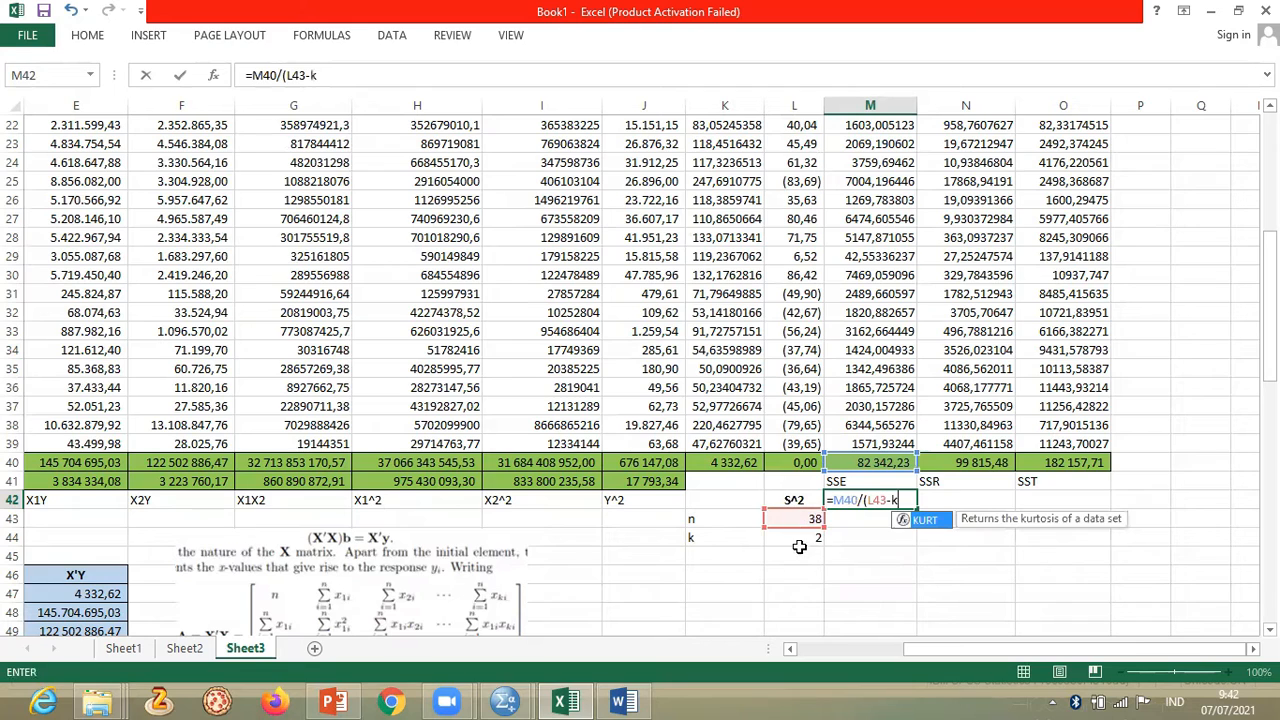
key("BackSpace")
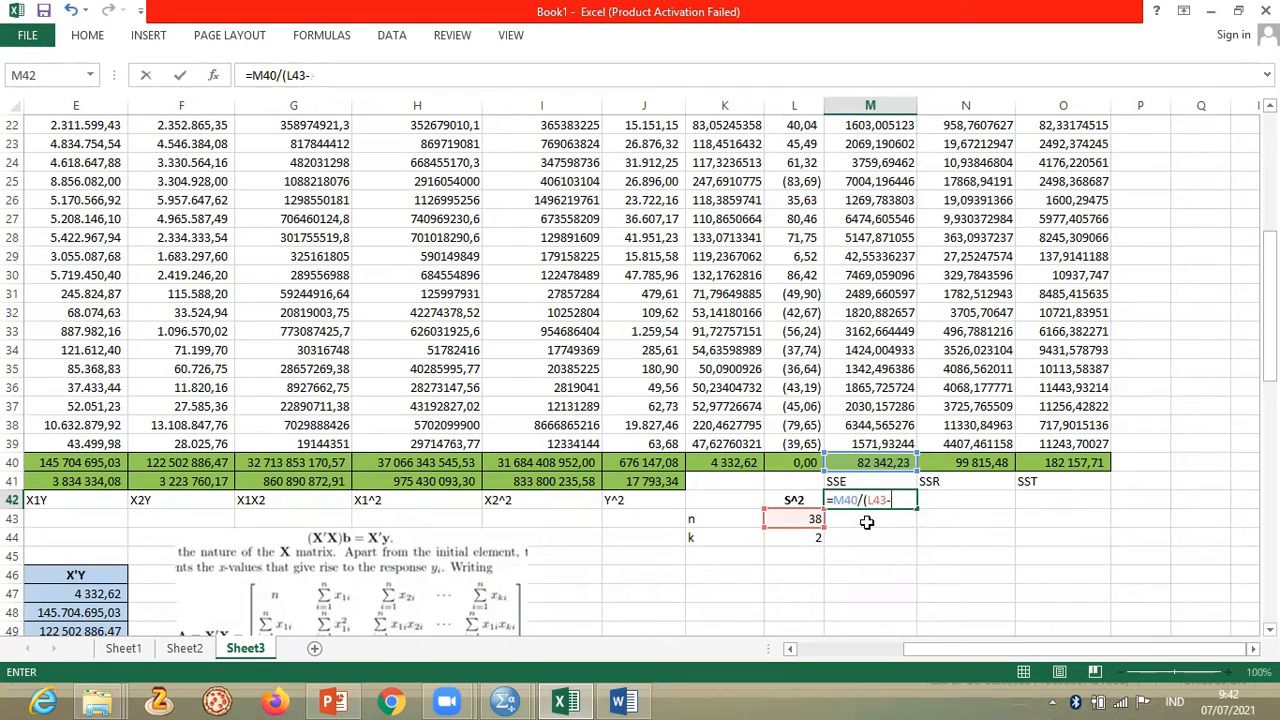
left_click(803, 538)
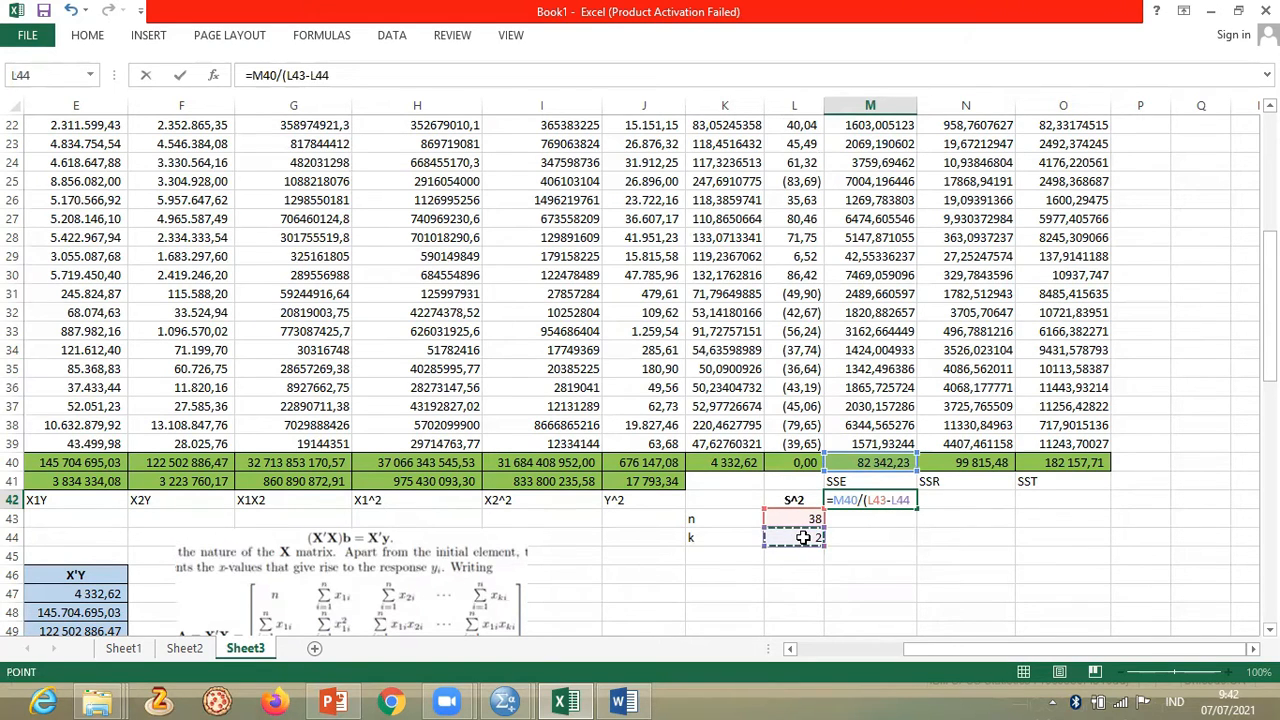
type("-")
key("Return")
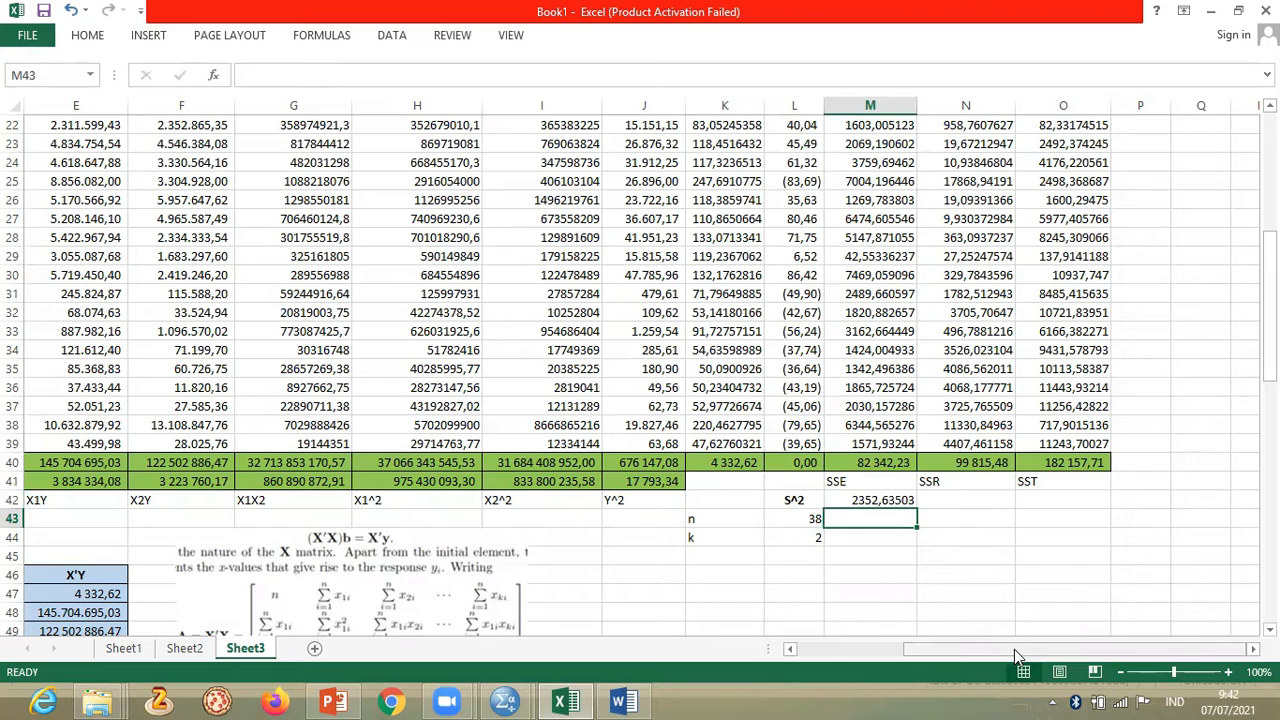
left_click(795, 498)
left_click(848, 499)
- Link the regression SS cell B64 of the Anova table to the SSR total in N40
left_click_drag(924, 650, 793, 651)
left_click_drag(1268, 312, 1268, 366)
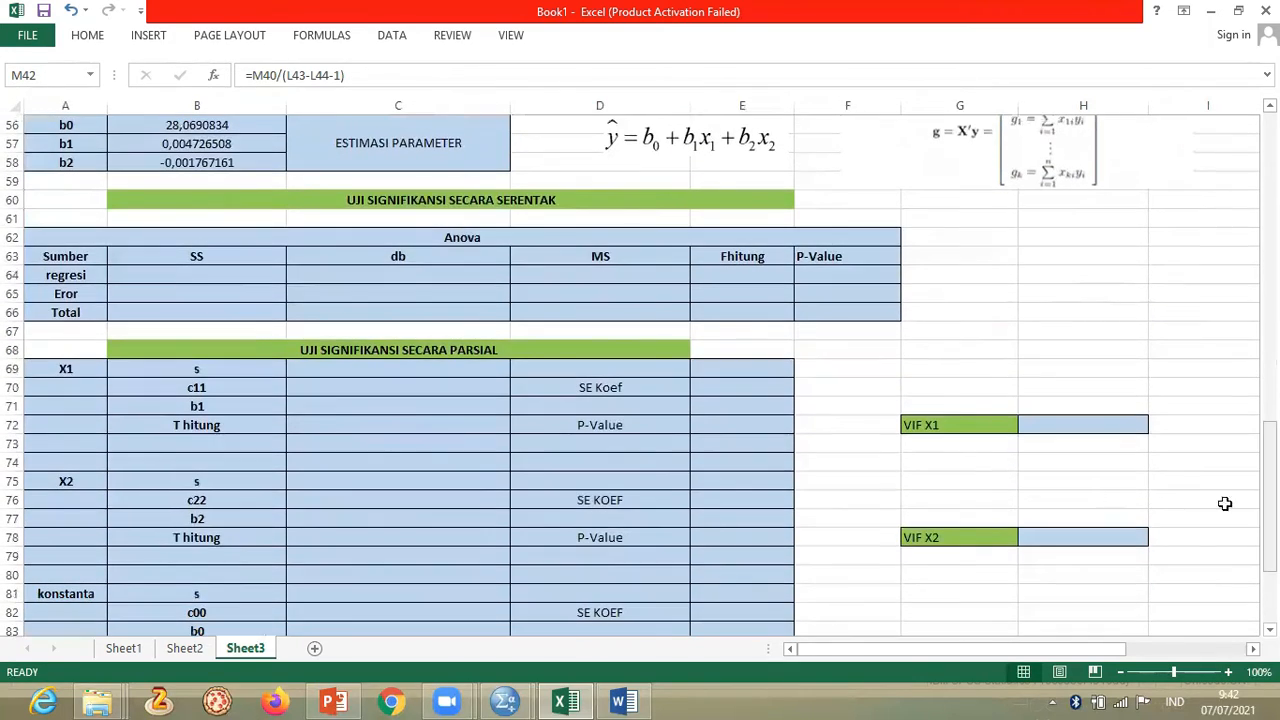
left_click(226, 275)
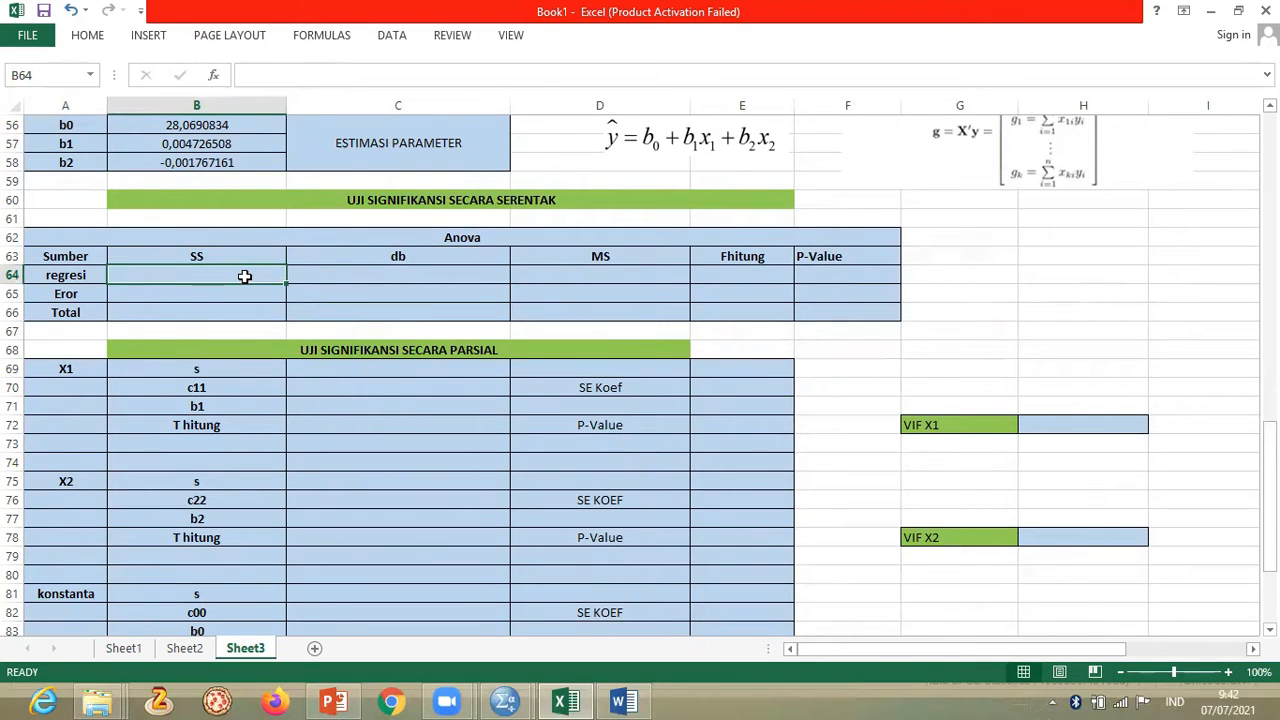
key("Left")
key("Right")
type("=")
left_click_drag(851, 649, 961, 649)
left_click_drag(1268, 455, 1268, 317)
left_click(988, 314)
key("Return")
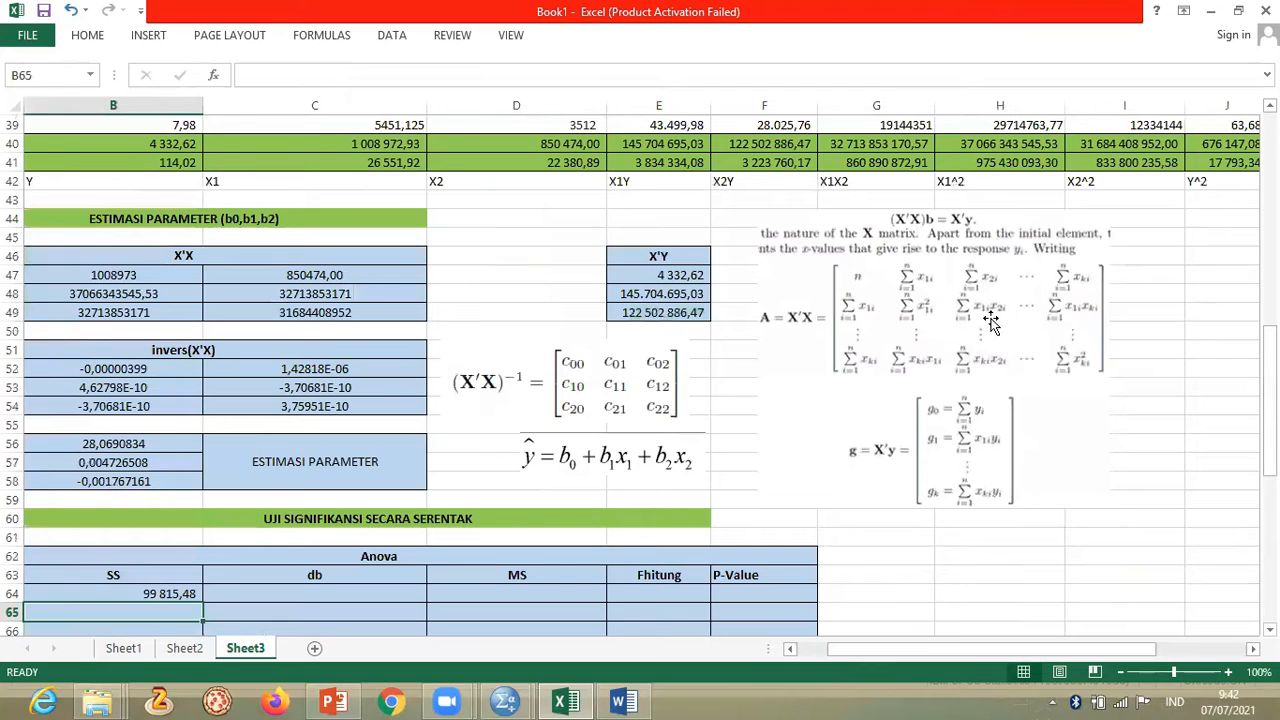
- Link the Anova error SS in B65 to the SSE total in M40 and the total SS in B66 to the SST total in O40
type("=")
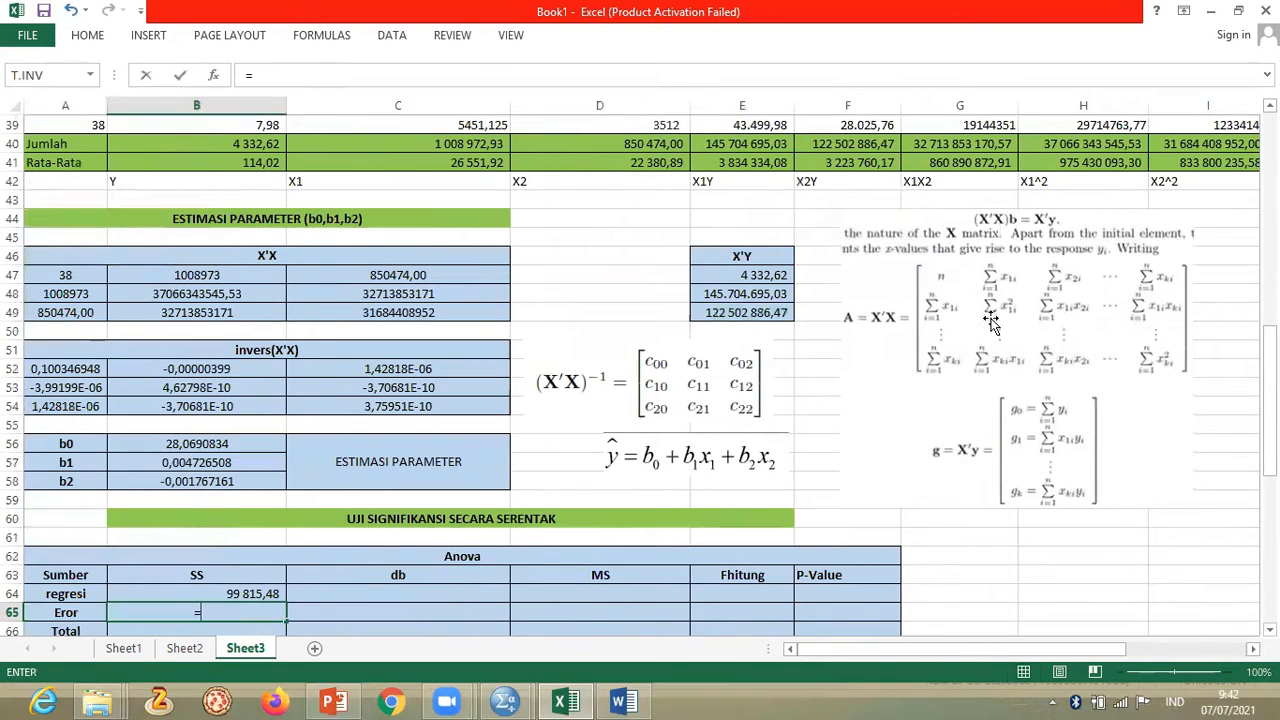
left_click_drag(1010, 648, 1100, 641)
left_click(1045, 148)
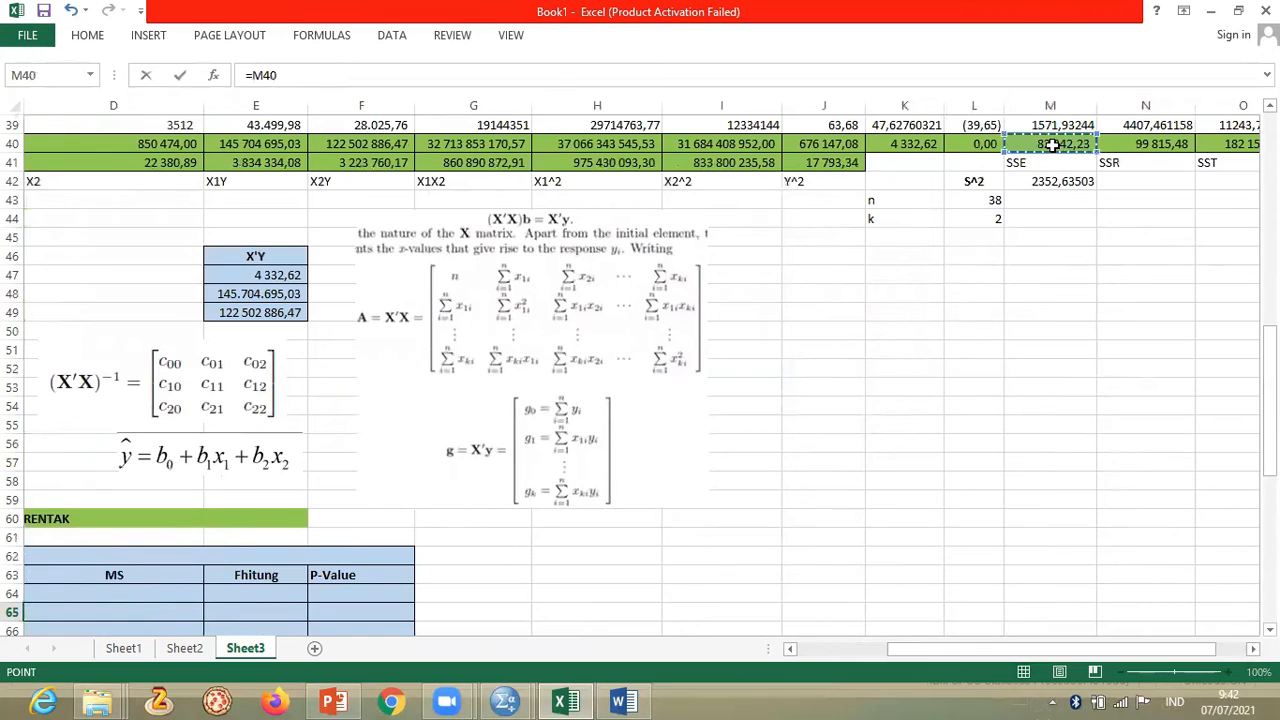
key("Return")
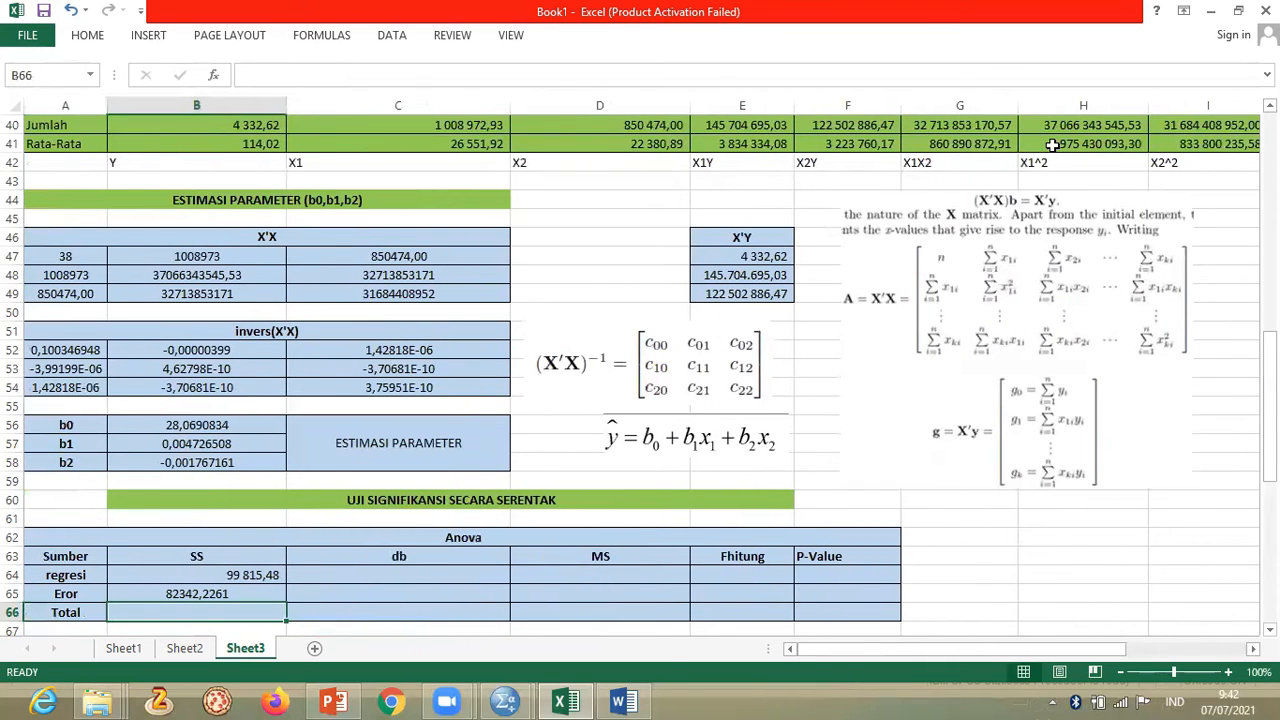
type("=")
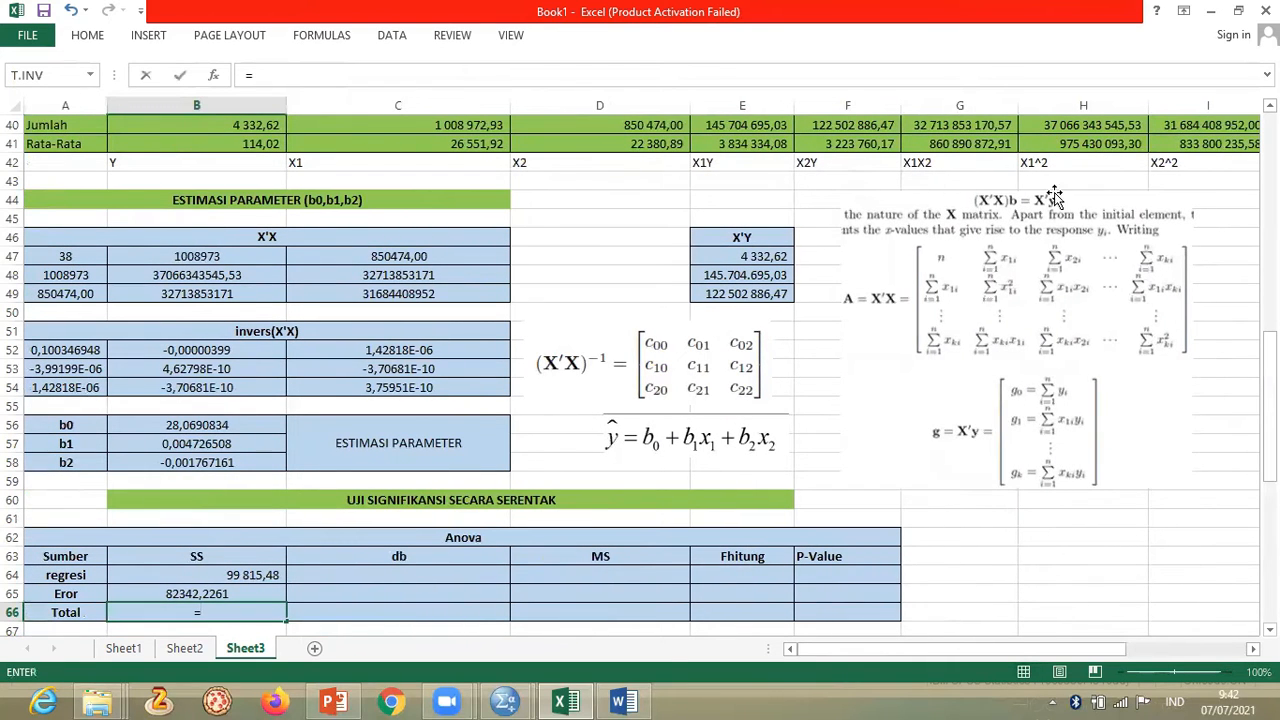
left_click_drag(983, 650, 1071, 649)
left_click(1233, 125)
key("Return")
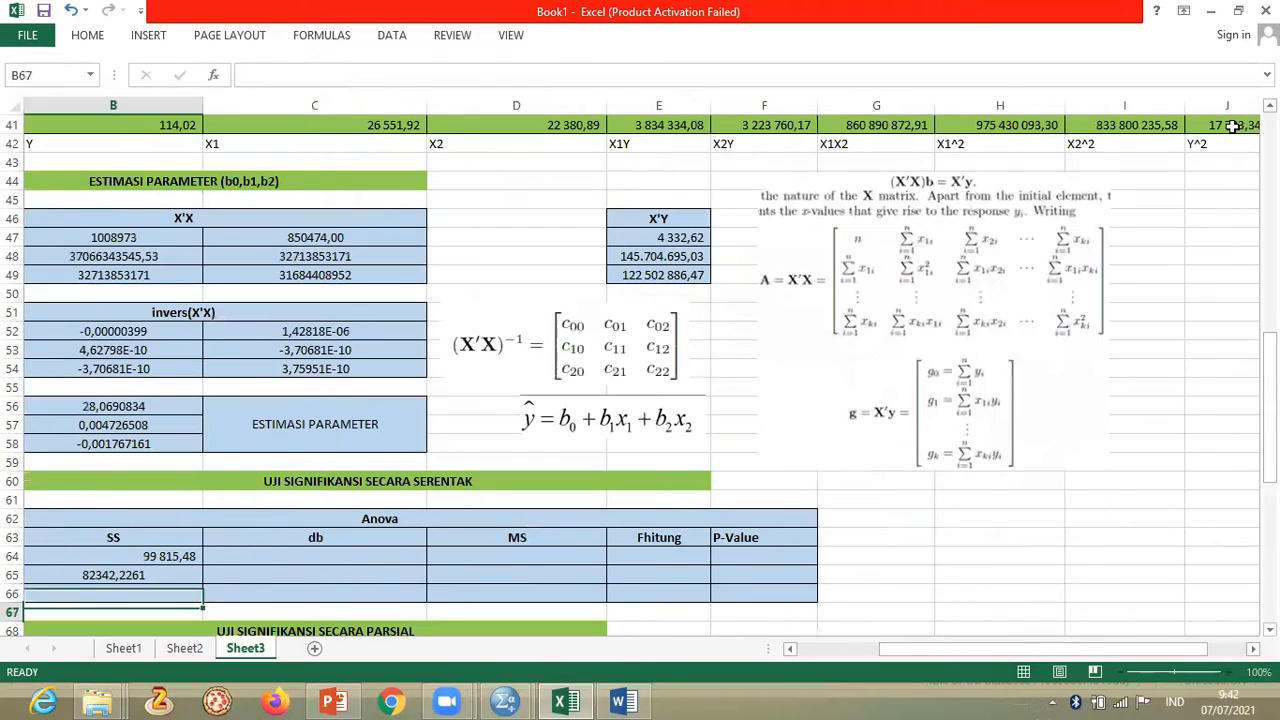
- Set the regression degrees of freedom in C64 to k with the formula =L44
key("Right")
key("Left")
key("Left")
key("Right")
key("Right")
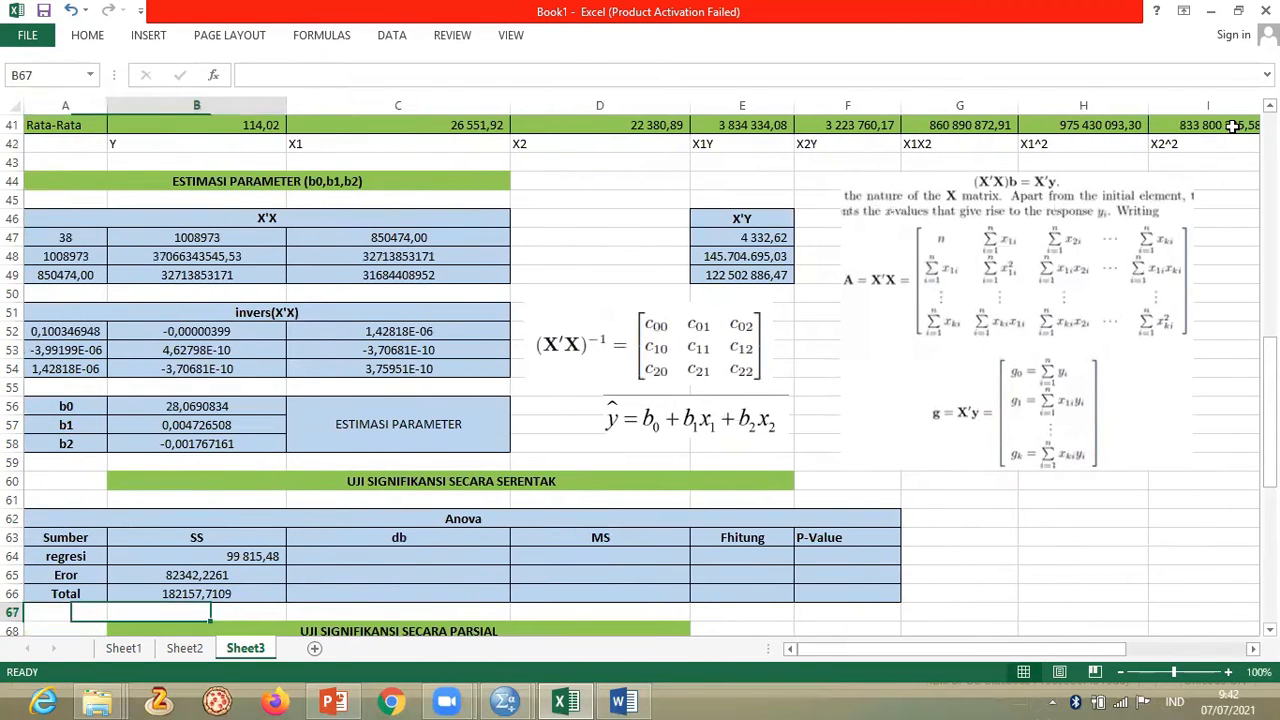
key("Up")
key("Up")
key("Up")
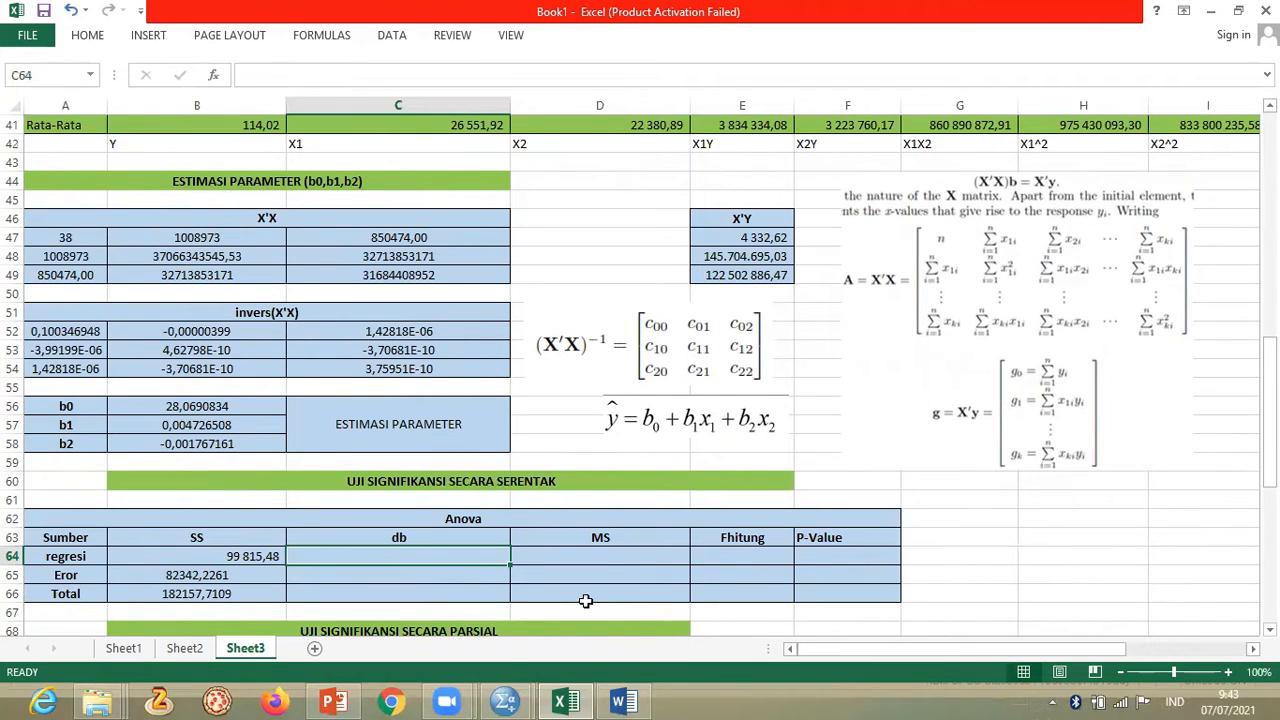
type("=")
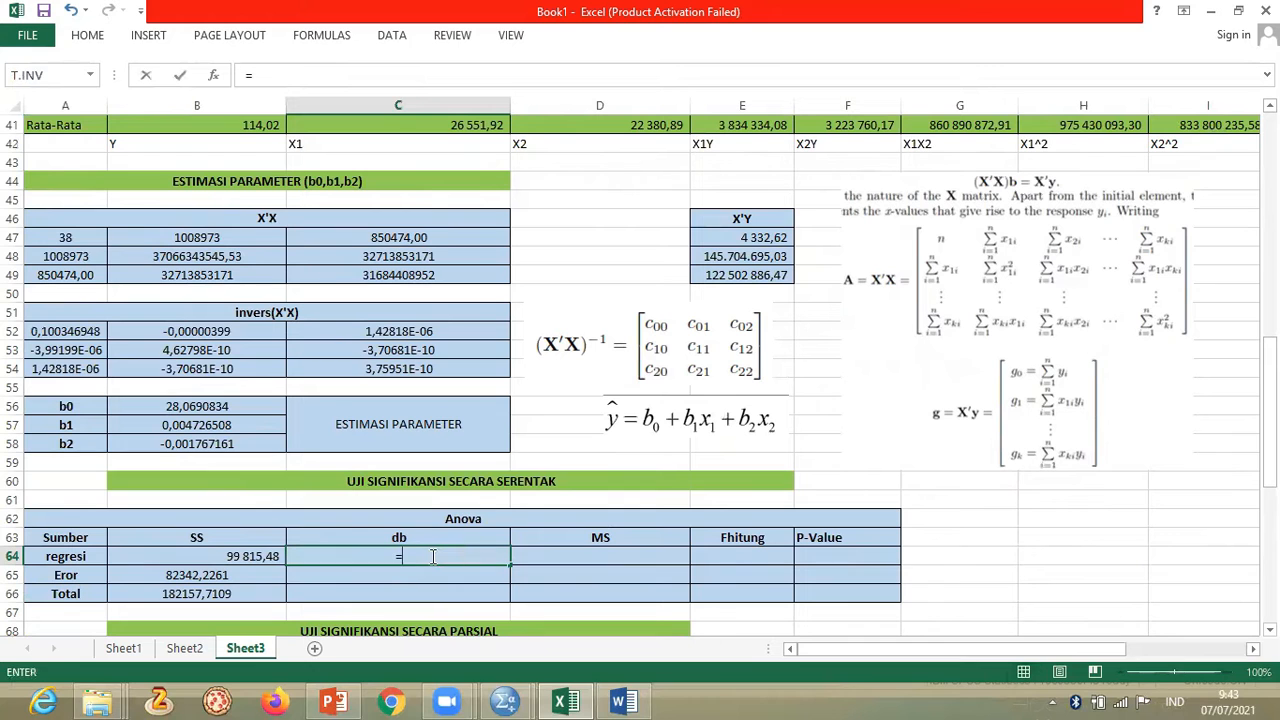
left_click_drag(940, 649, 999, 649)
left_click(1191, 187)
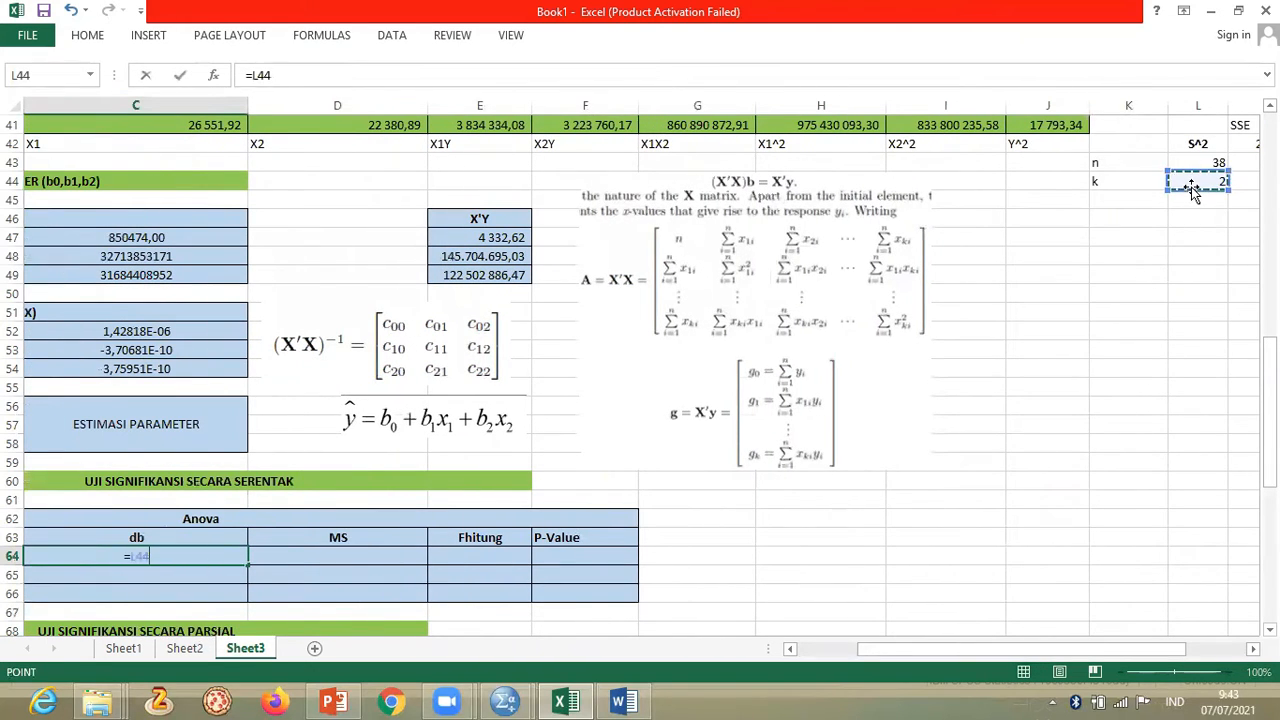
key("Return")
- Calculate the error degrees of freedom in C65 as n-k-1 with the formula =L43-L44-1
type("=")
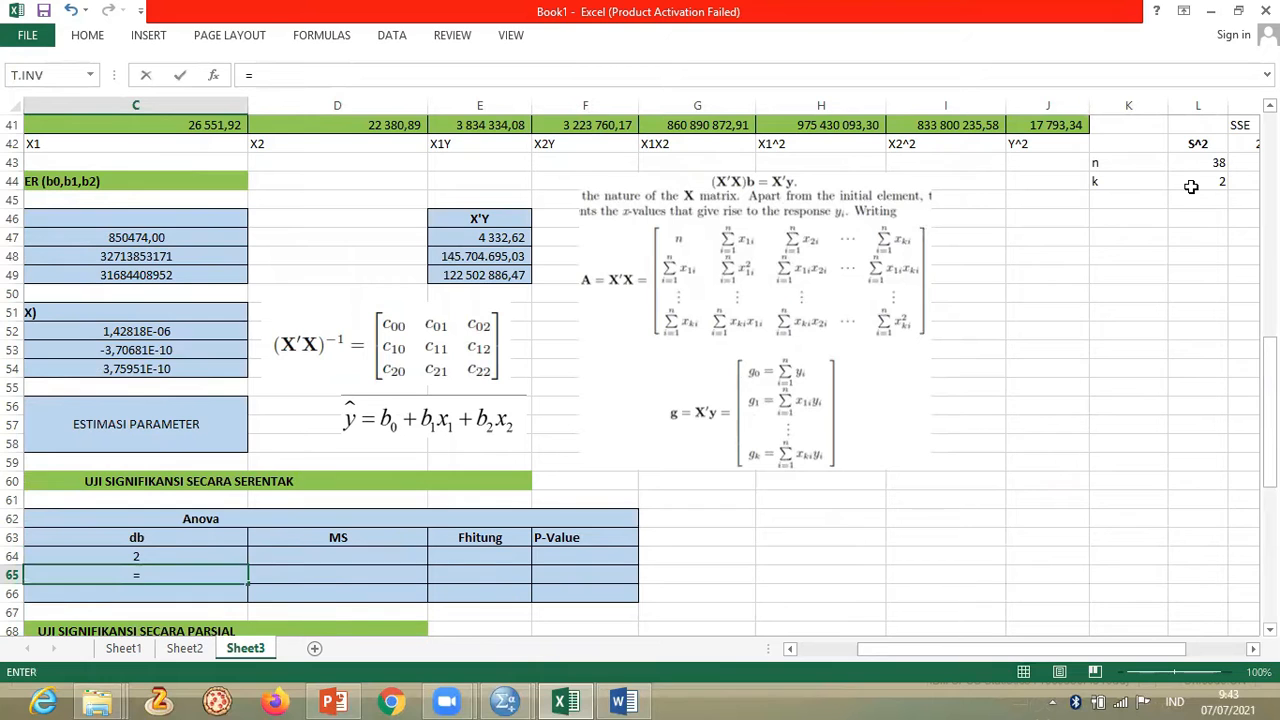
left_click_drag(868, 651, 782, 655)
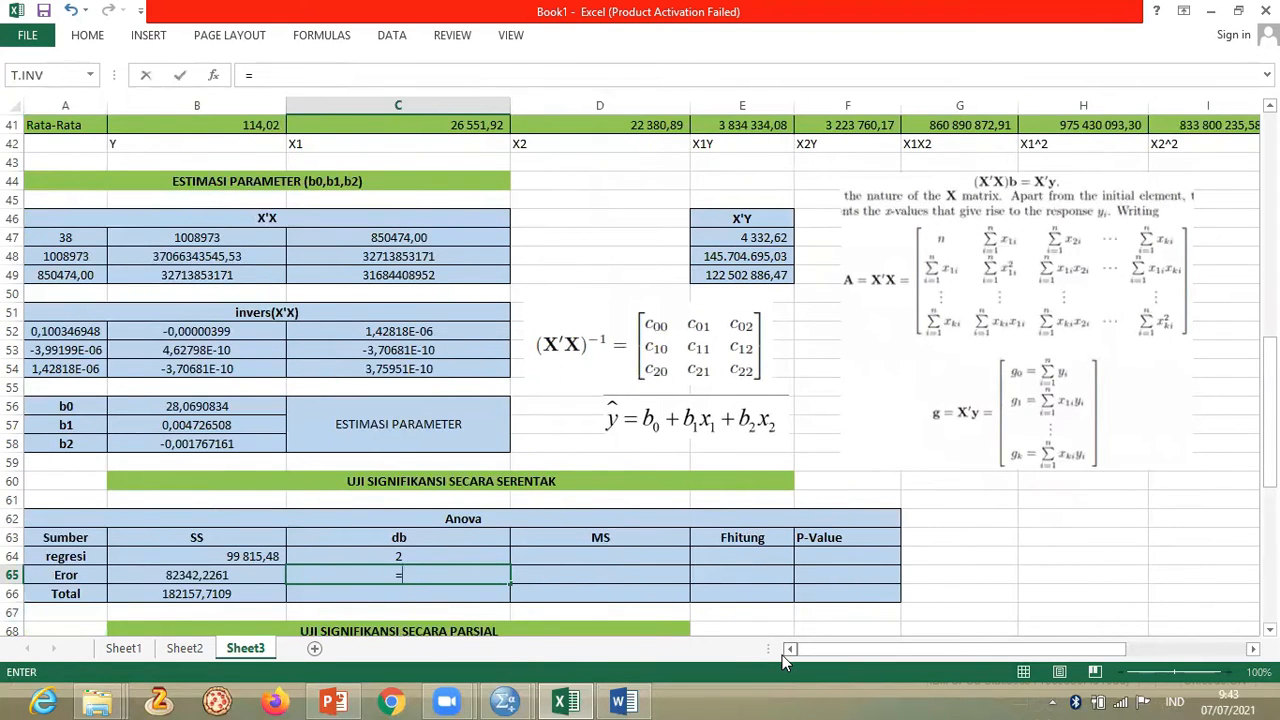
left_click_drag(782, 655, 954, 645)
left_click(975, 162)
type("-")
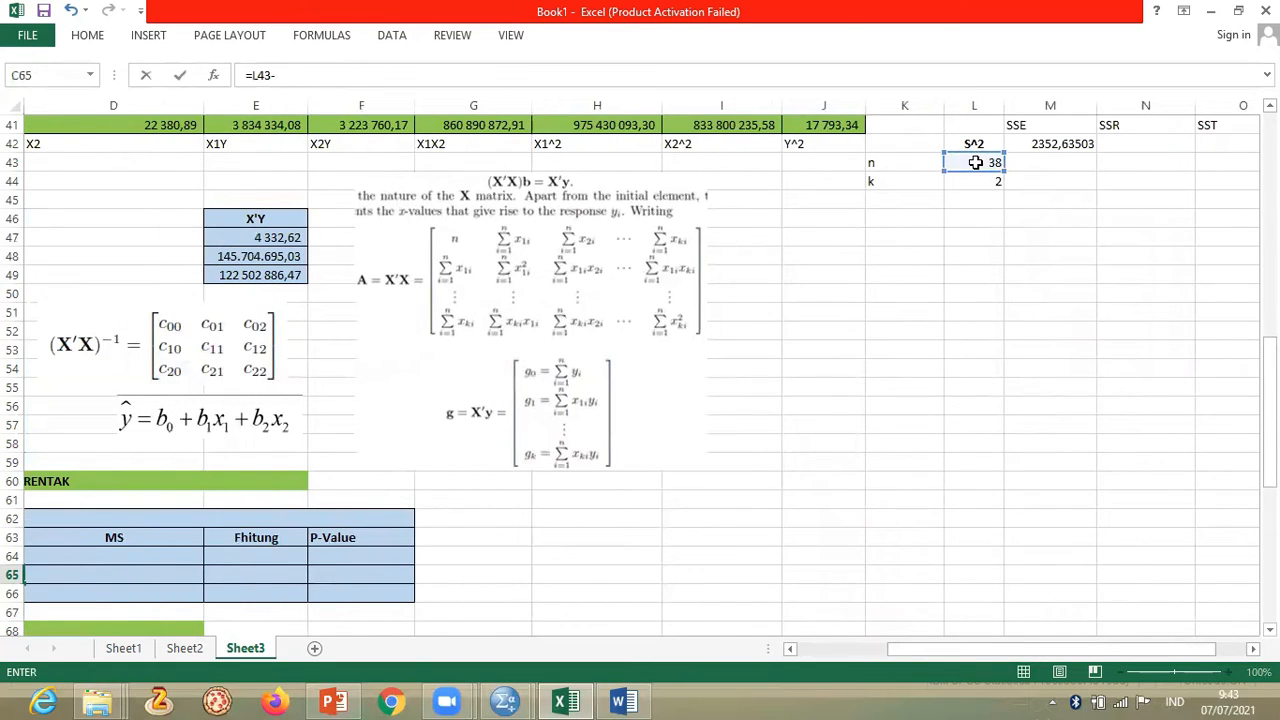
left_click(979, 182)
type("-")
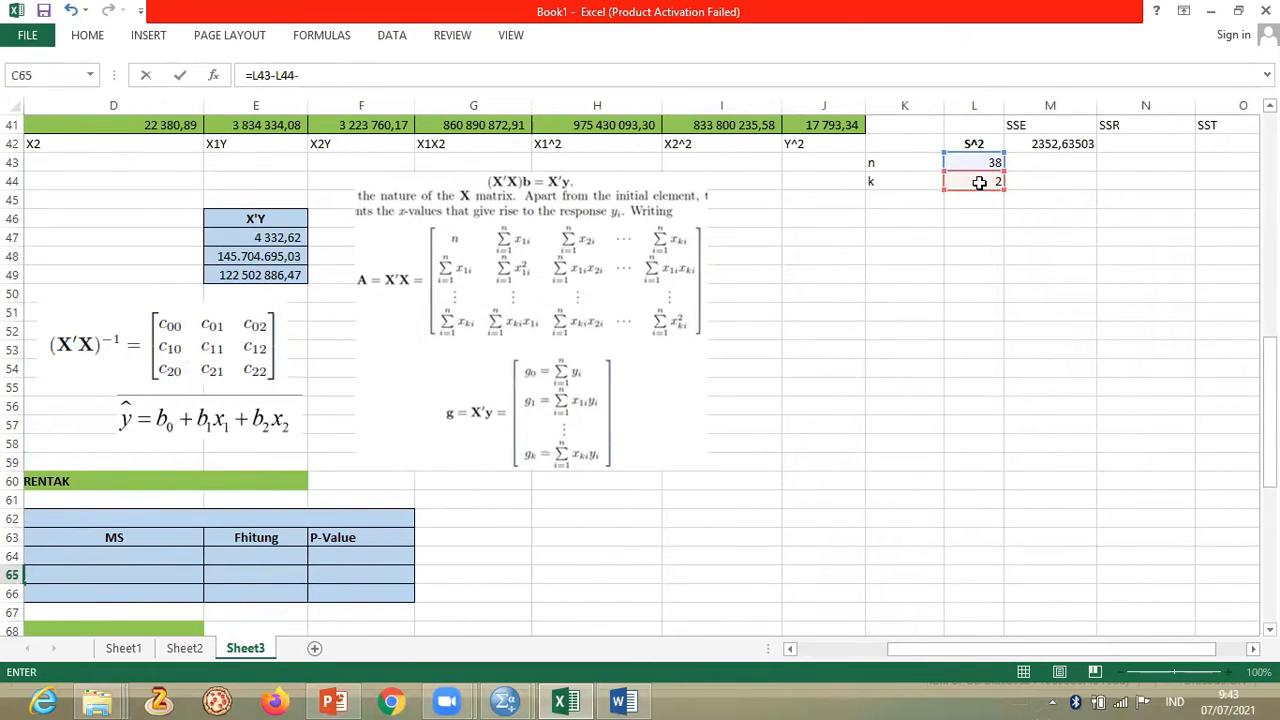
key("Return")
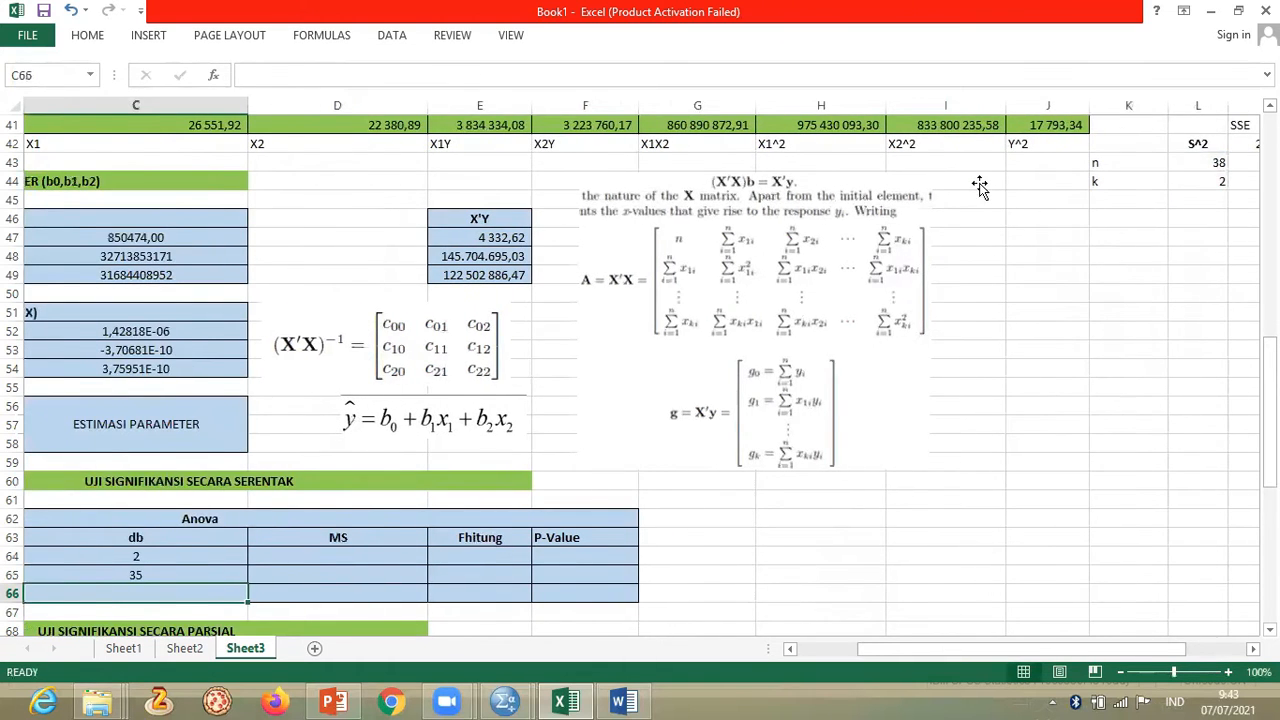
- Calculate the total degrees of freedom in C66 as n-1 with the formula =L43-1
key("Left")
key("Right")
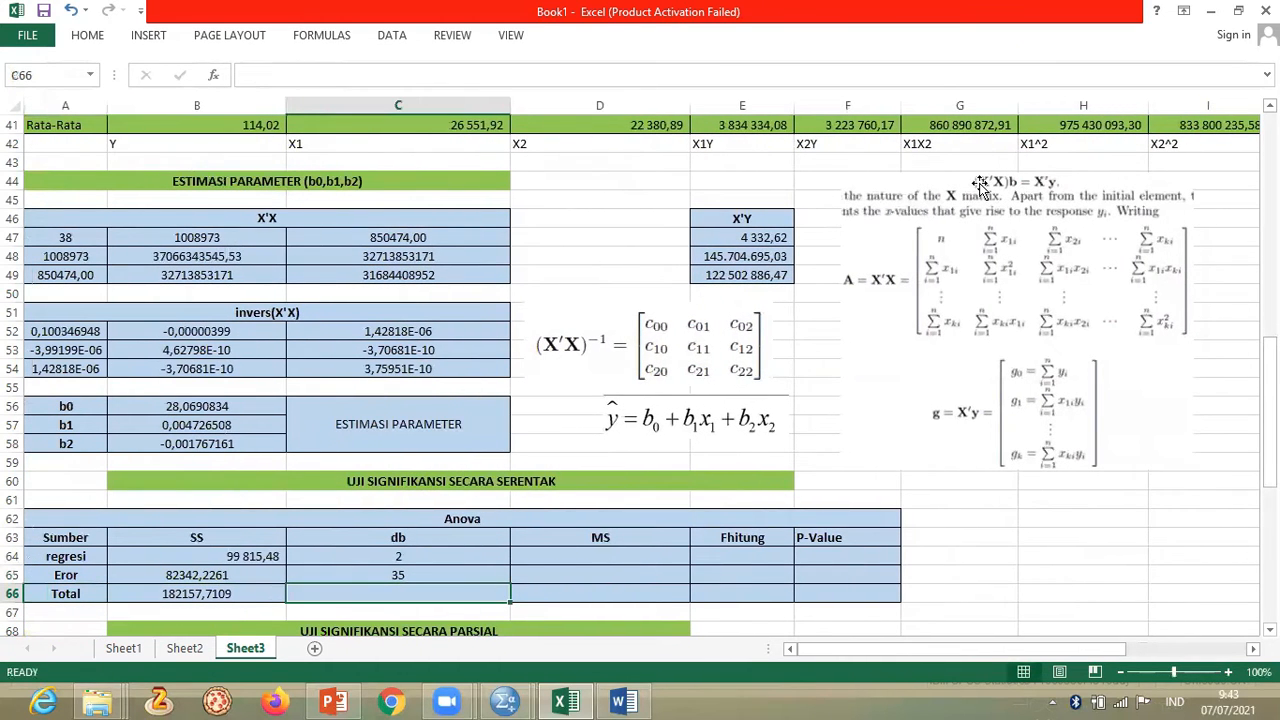
type("=")
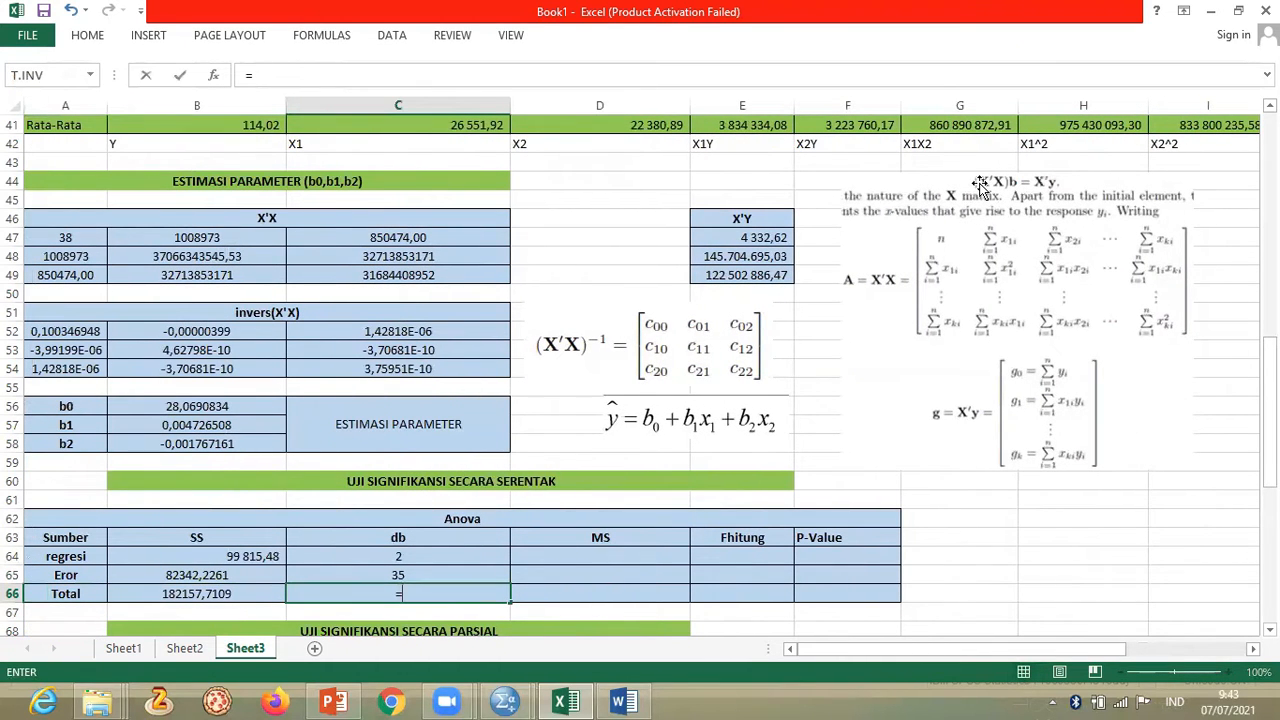
left_click_drag(881, 653, 940, 653)
left_click(1210, 165)
type("-1")
key("Return")
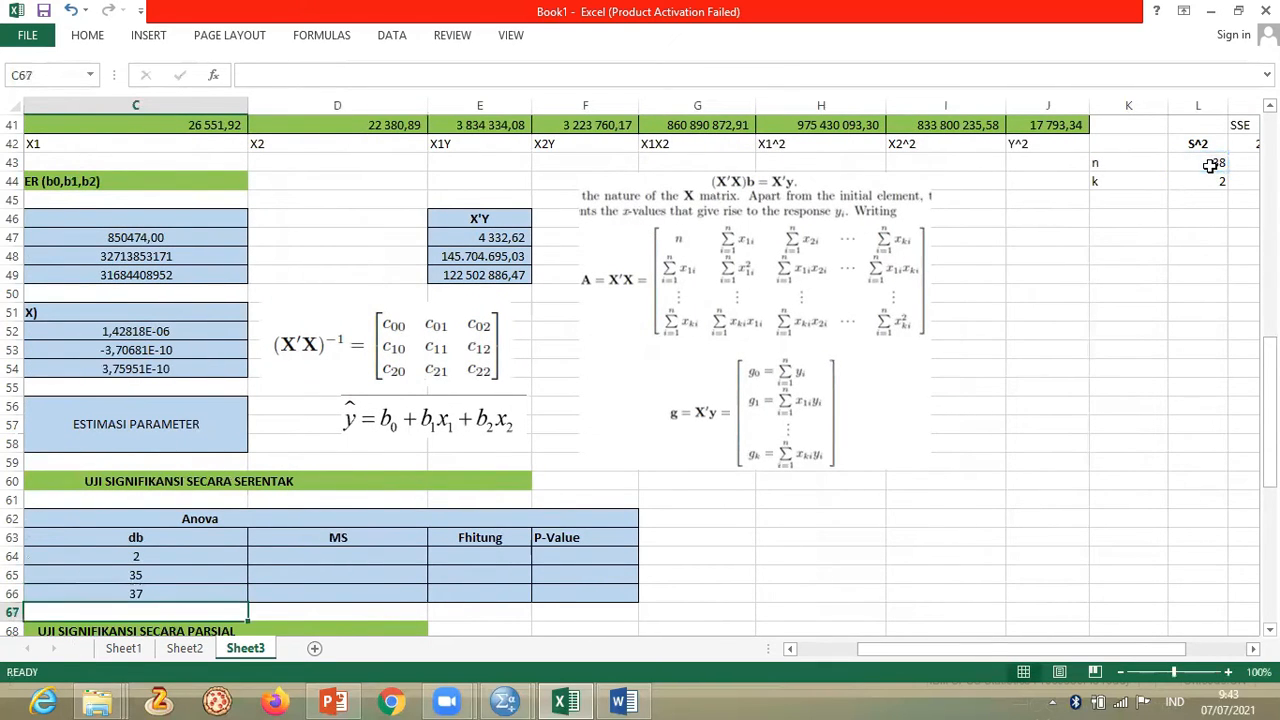
- Calculate the regression mean square in D64 by dividing its SS by its degrees of freedom with =B64/C64
key("Right")
key("Up")
key("Up")
key("Up")
key("Left")
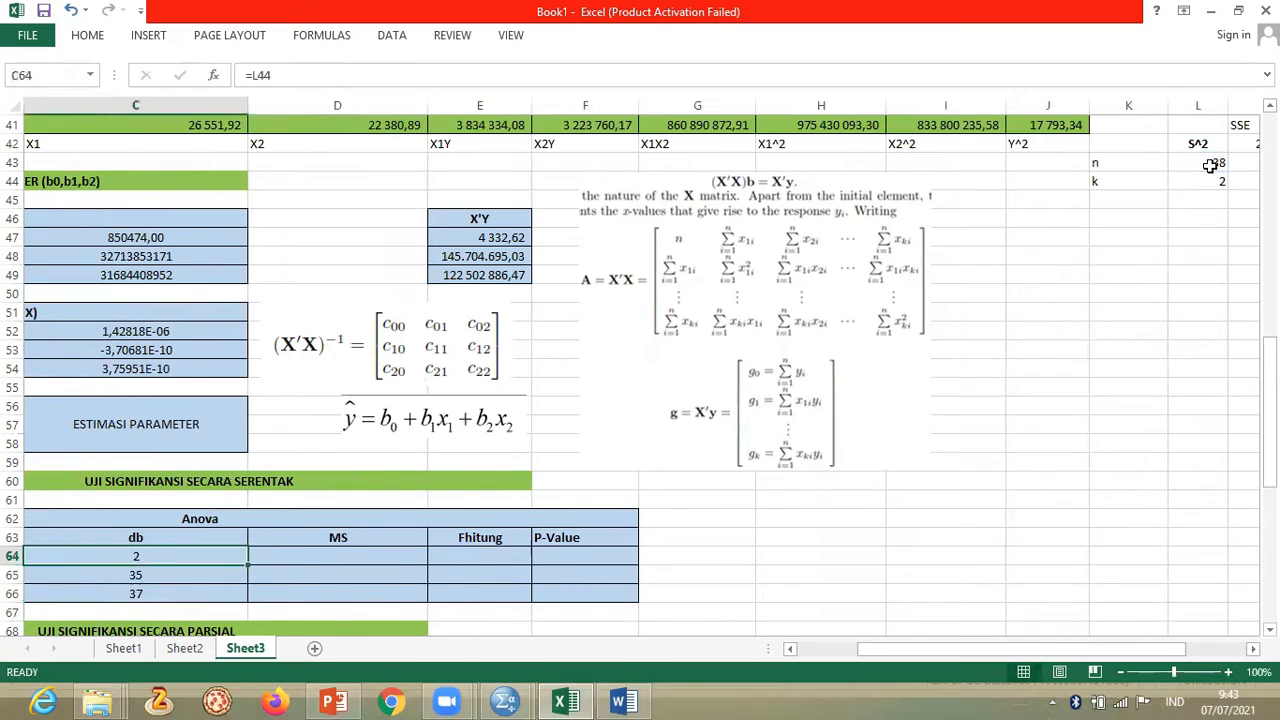
key("Left")
key("Left")
key("Right")
key("Right")
key("Right")
key("Right")
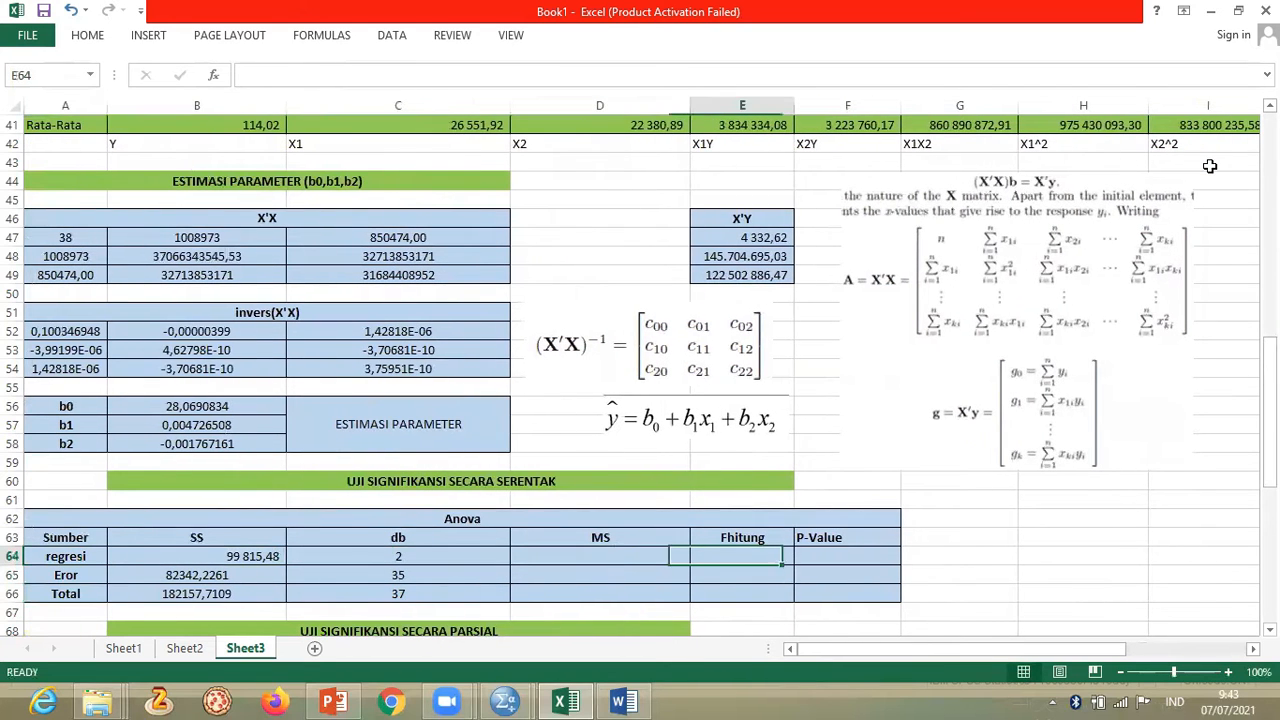
key("Left")
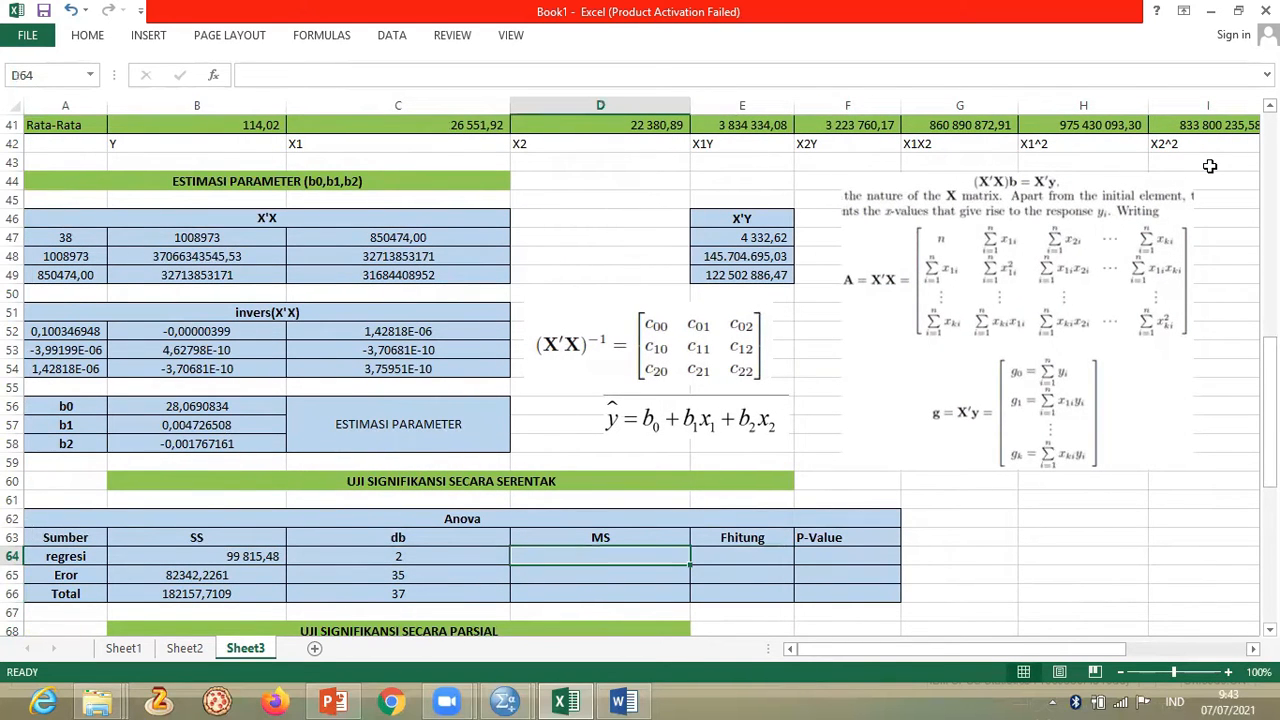
type("=")
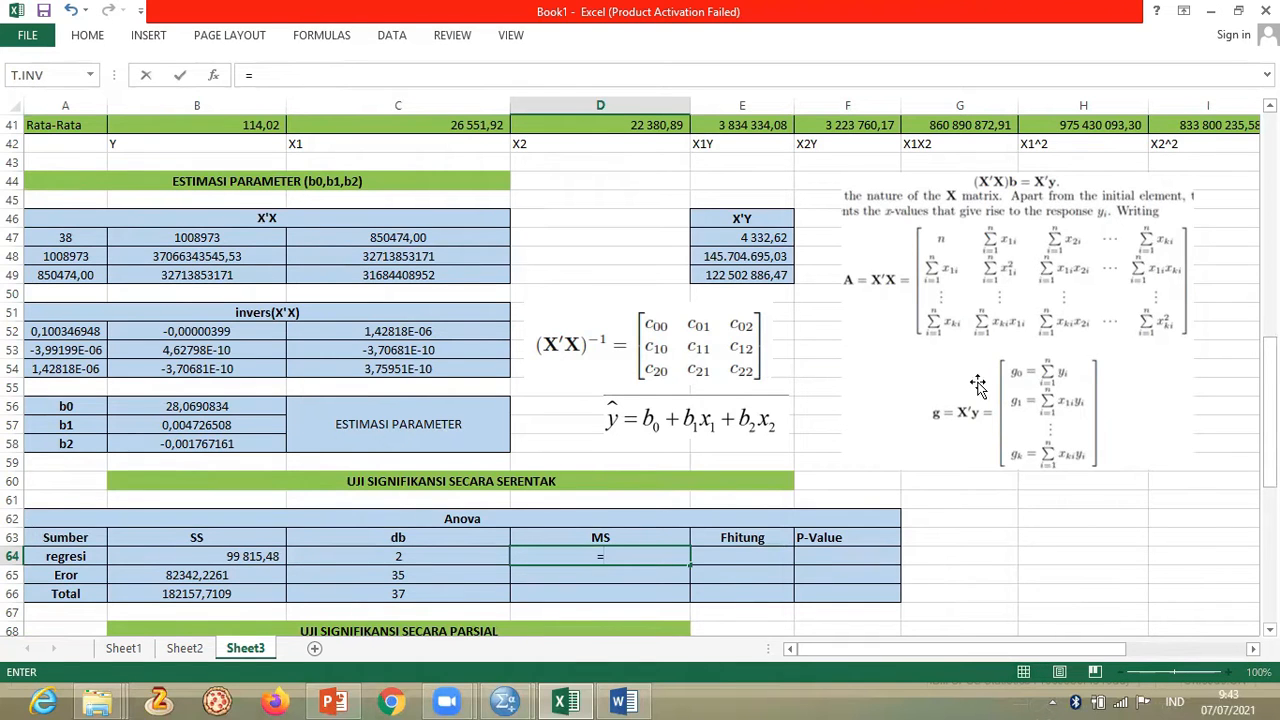
left_click(222, 556)
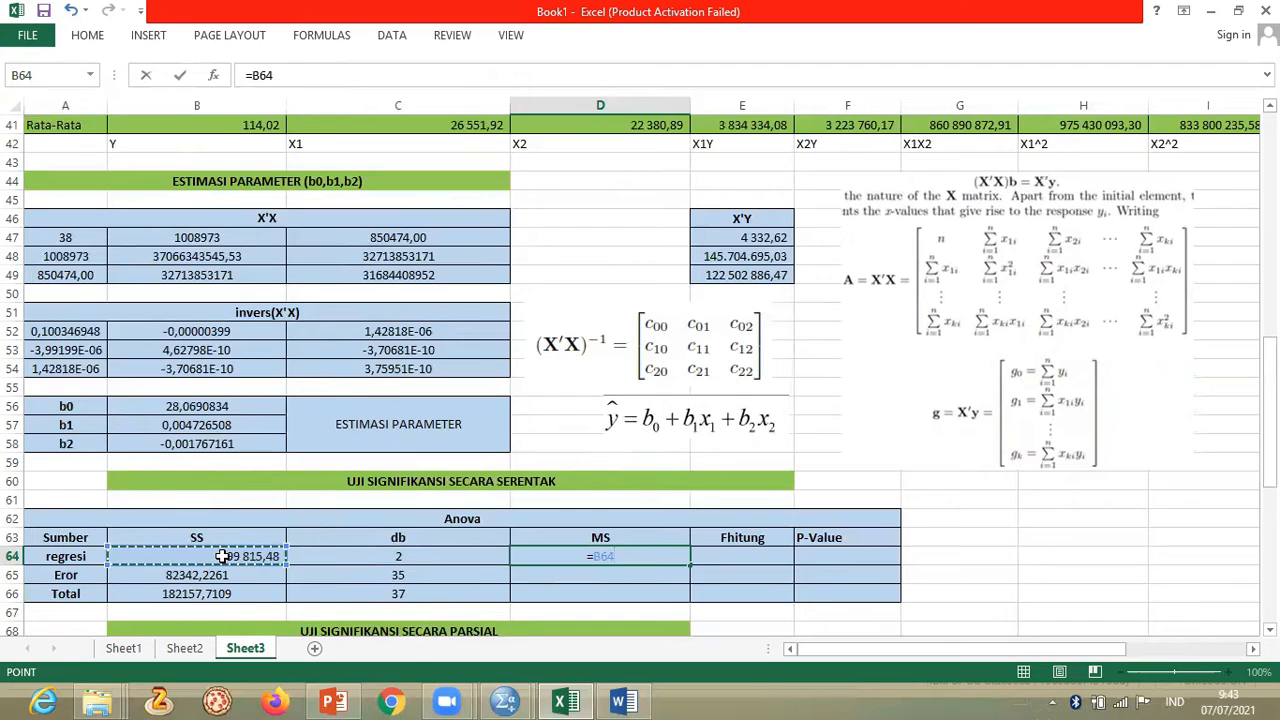
type("/")
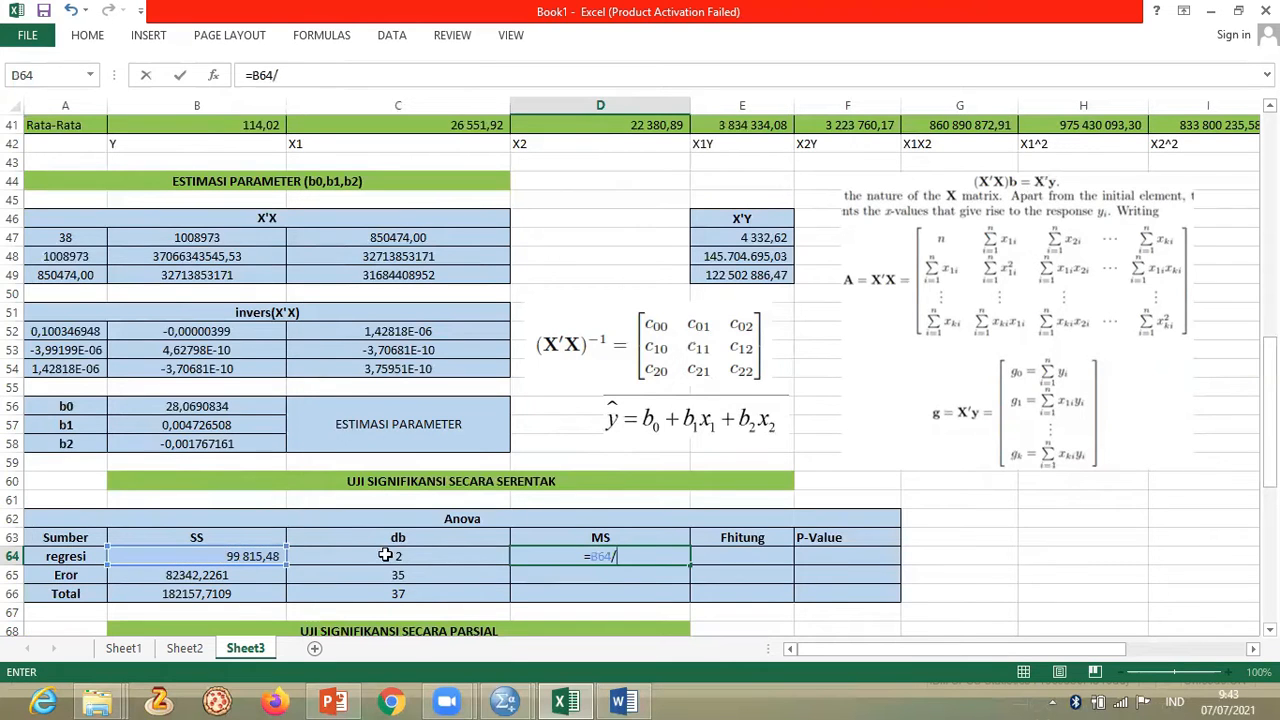
left_click(421, 558)
key("Return")
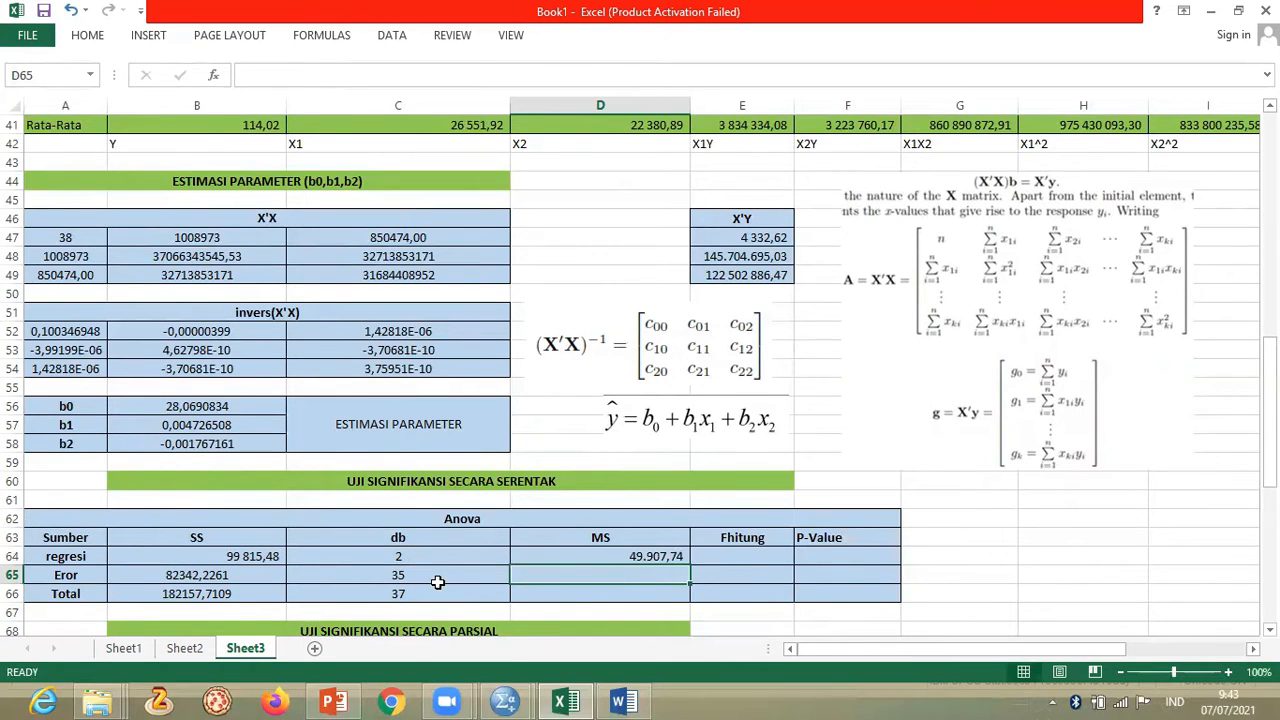
- Calculate the error mean square in D65 with the formula =B65/C65
type("=")
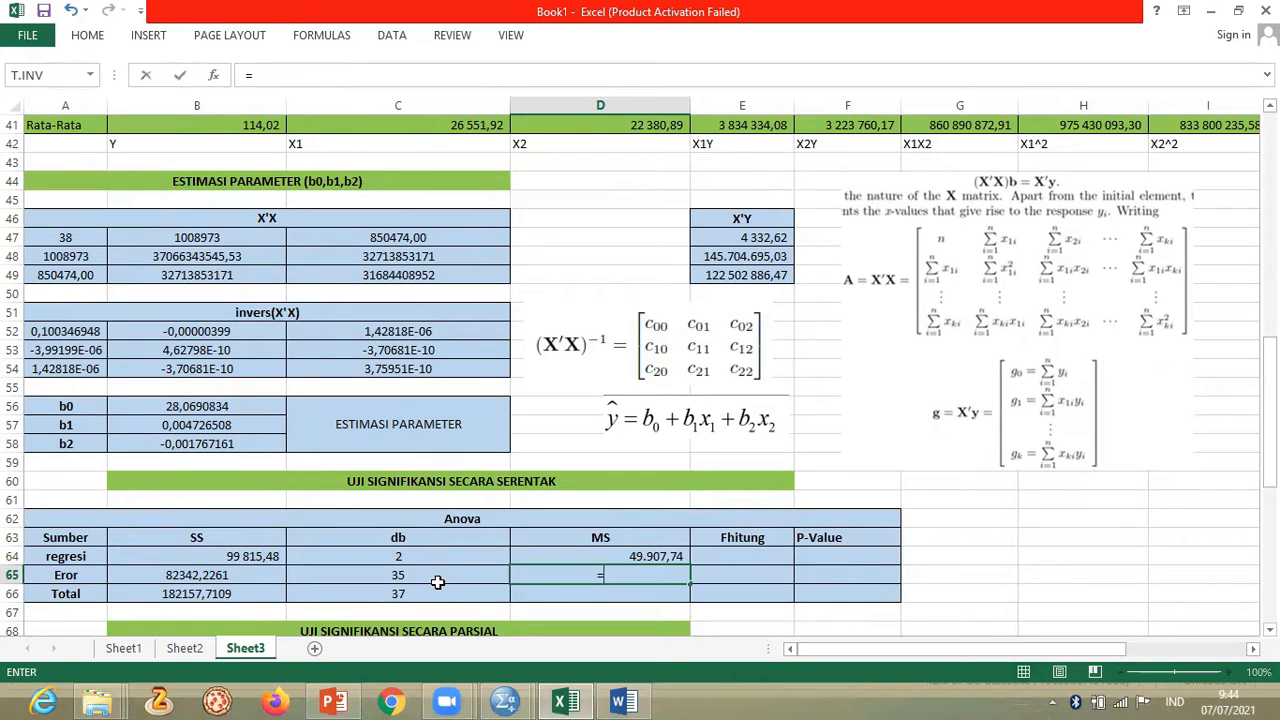
left_click(259, 576)
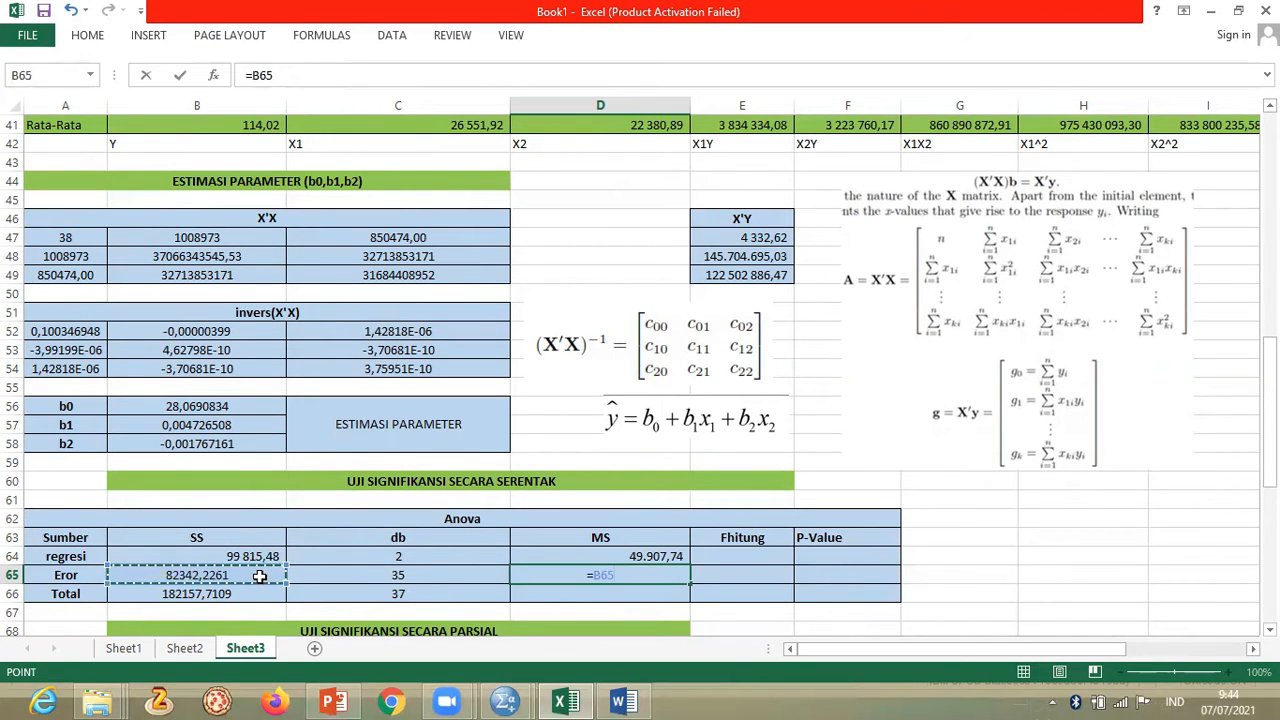
type("/")
left_click(383, 576)
key("Return")
- Calculate Fhitung in E64 as the regression MS divided by the error MS with =D64/D65
key("Right")
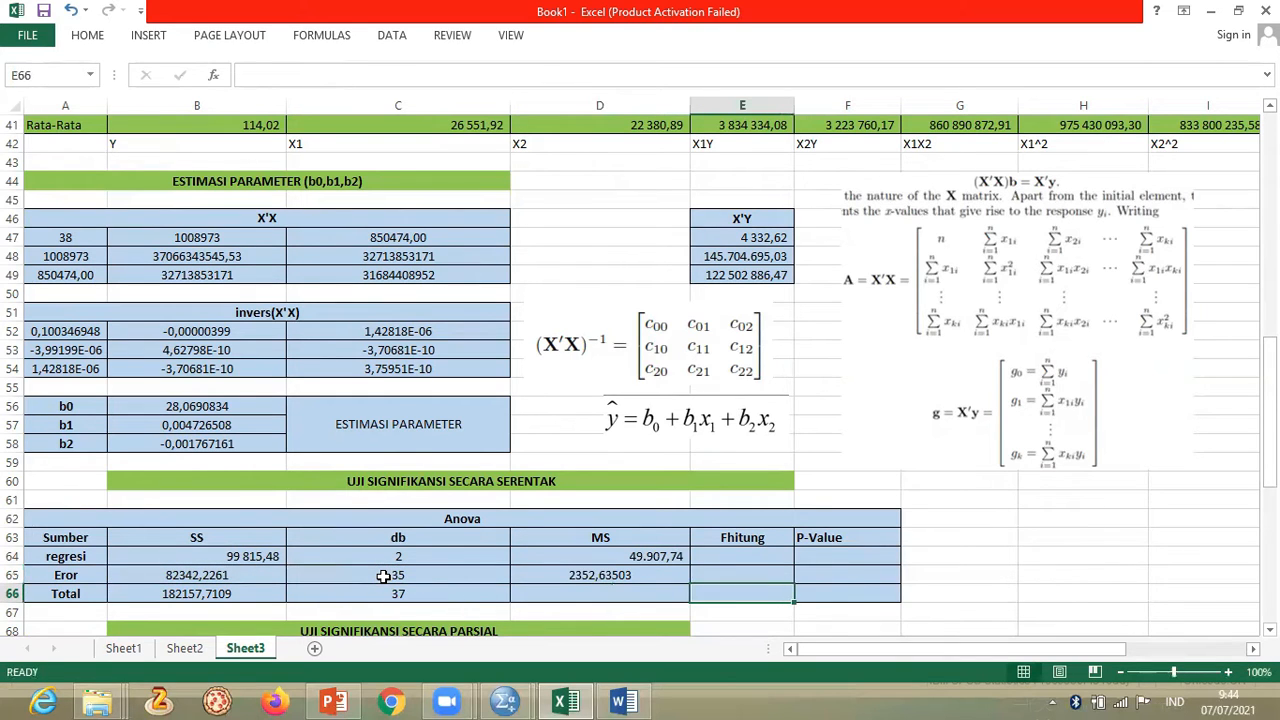
key("Up")
key("Up")
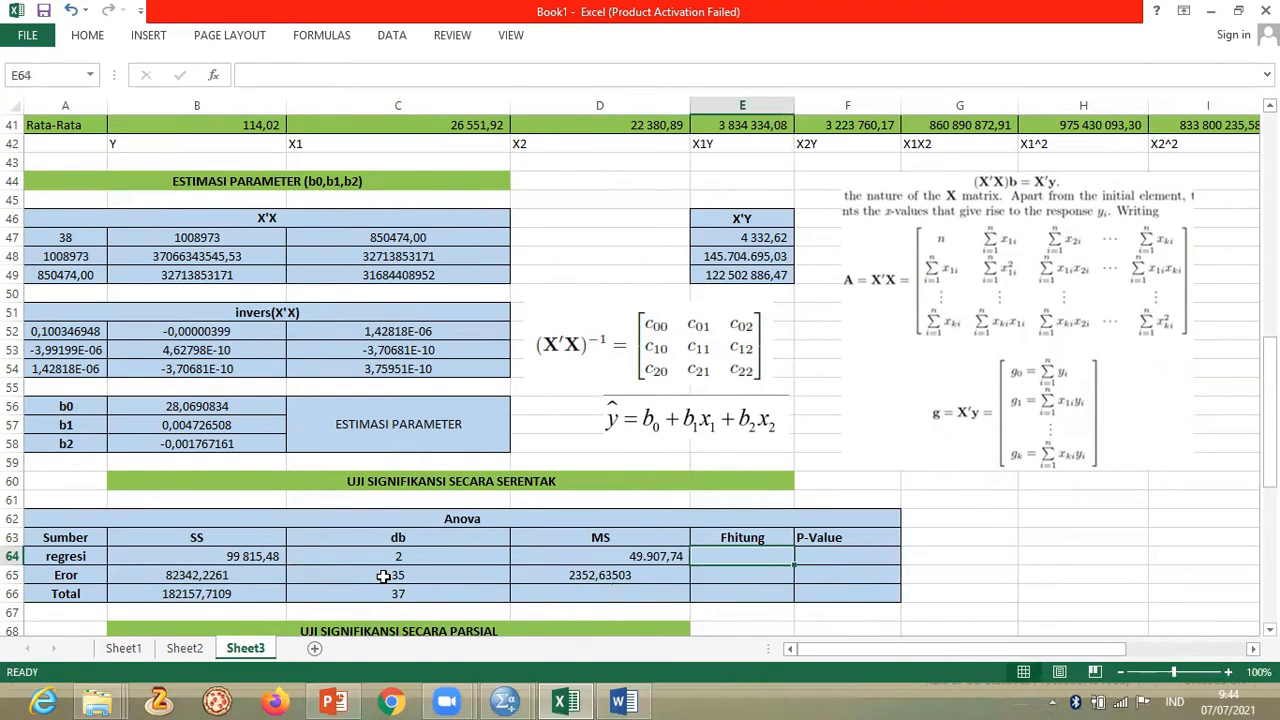
type("=")
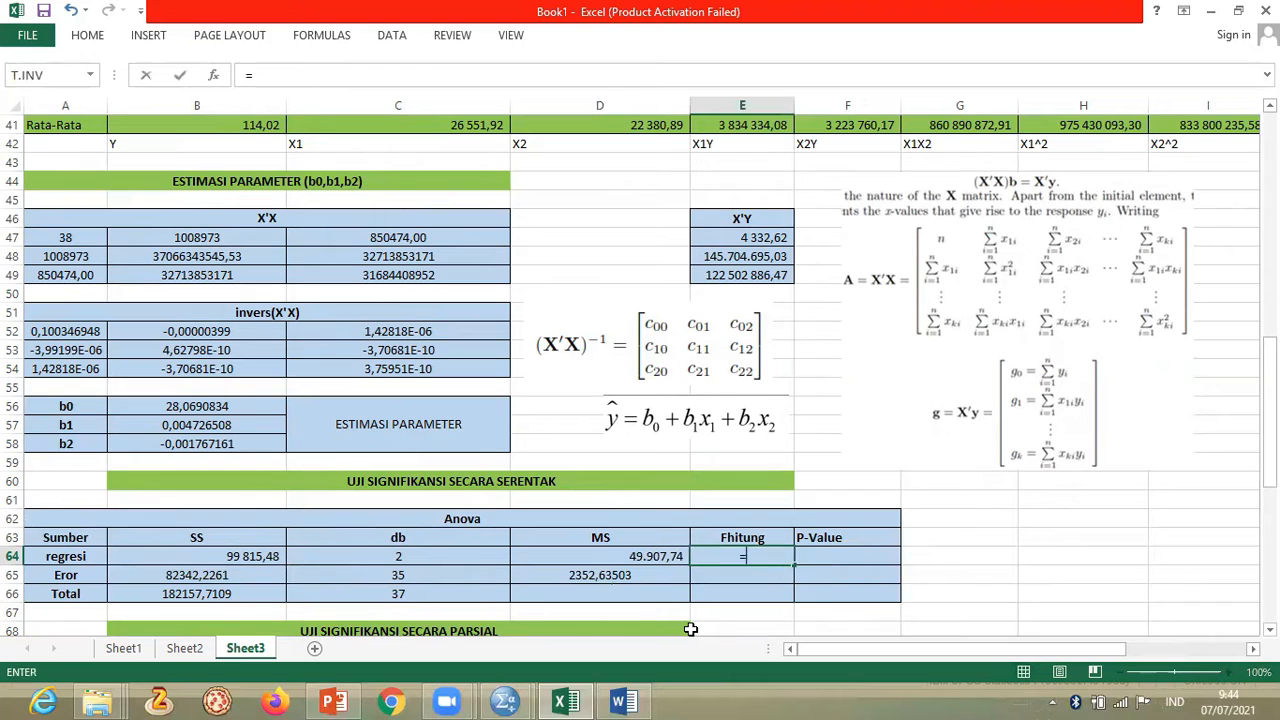
left_click(637, 556)
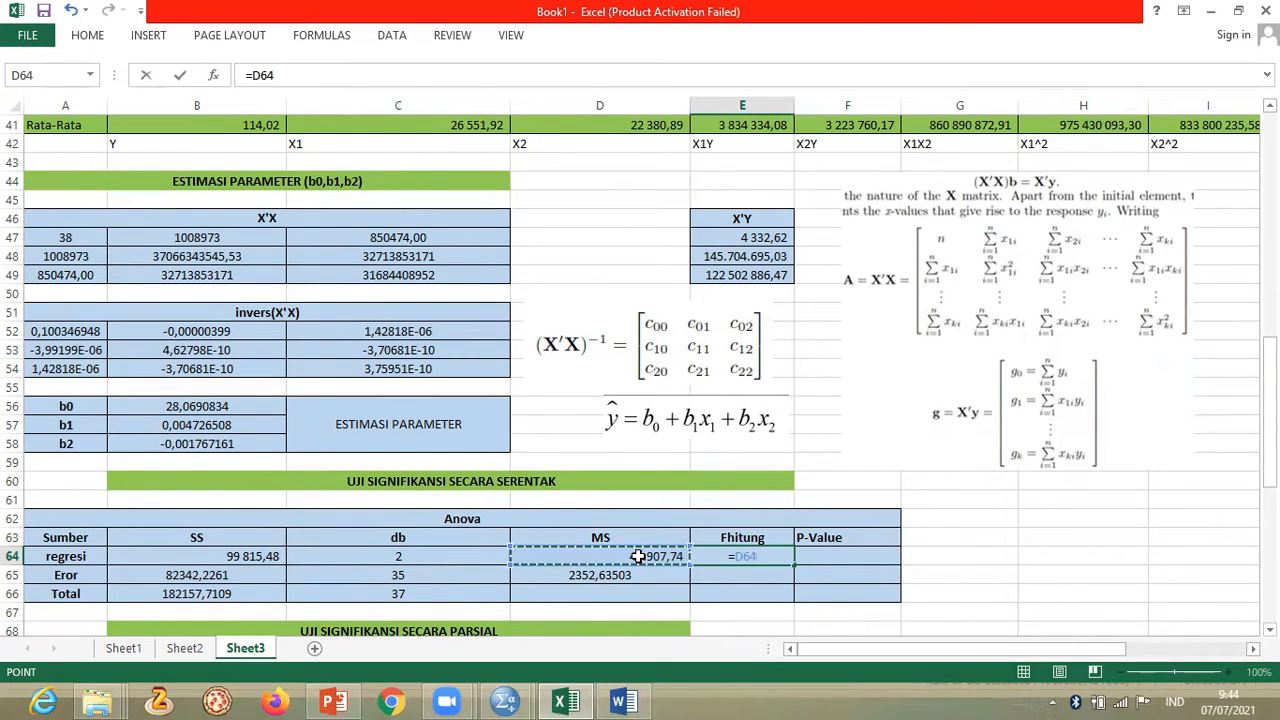
type("/")
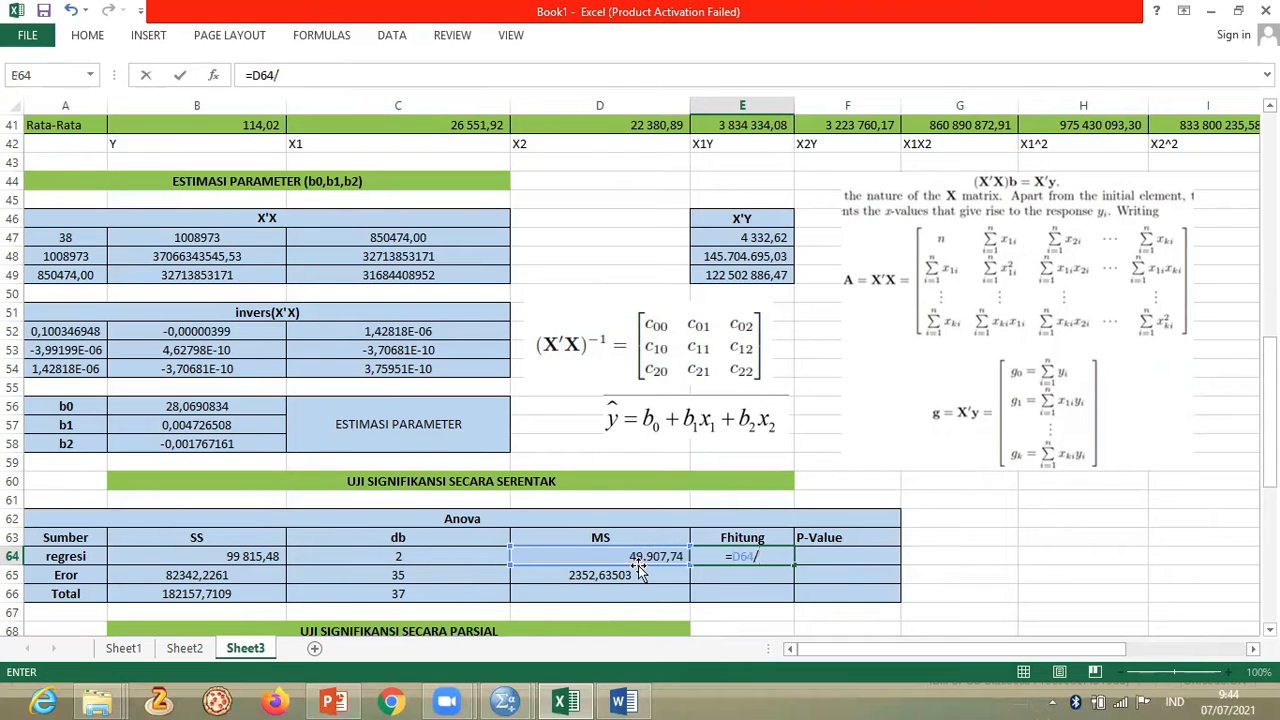
left_click(639, 572)
key("Return")
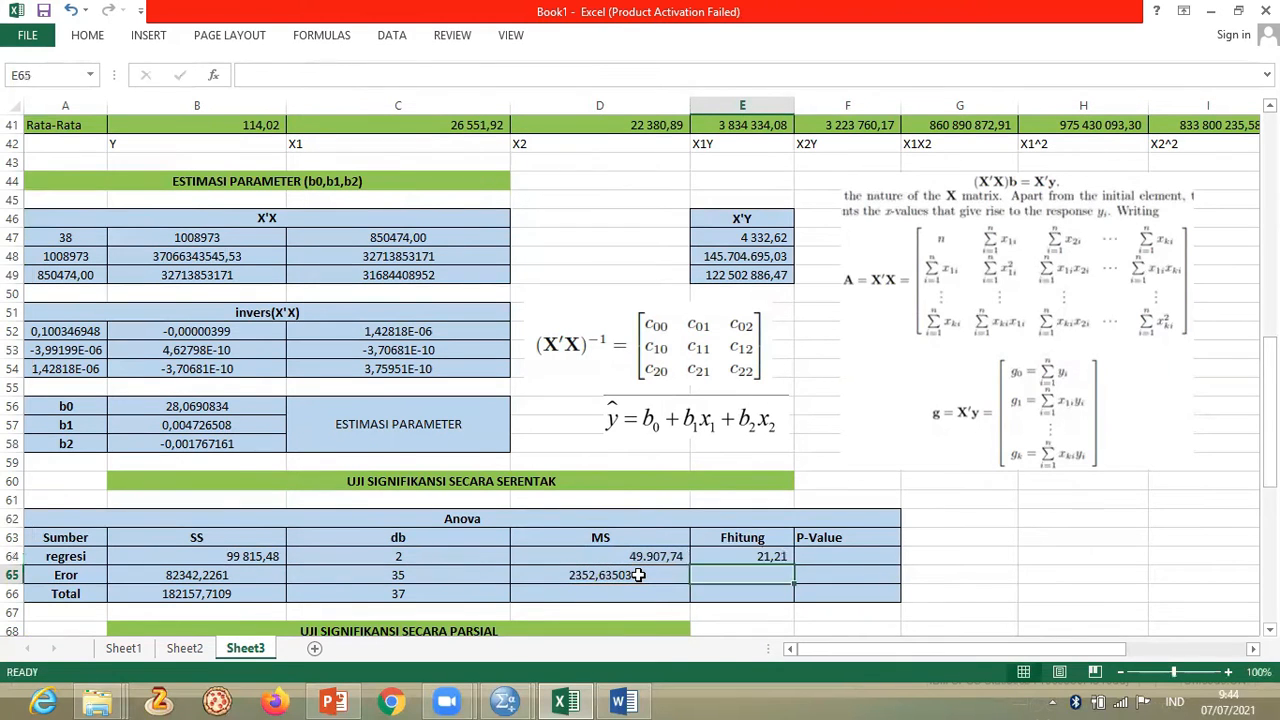
- Calculate the Anova P-Value in F64 with the formula =FDIST(E64;C64;C65)
key("Right")
key("Up")
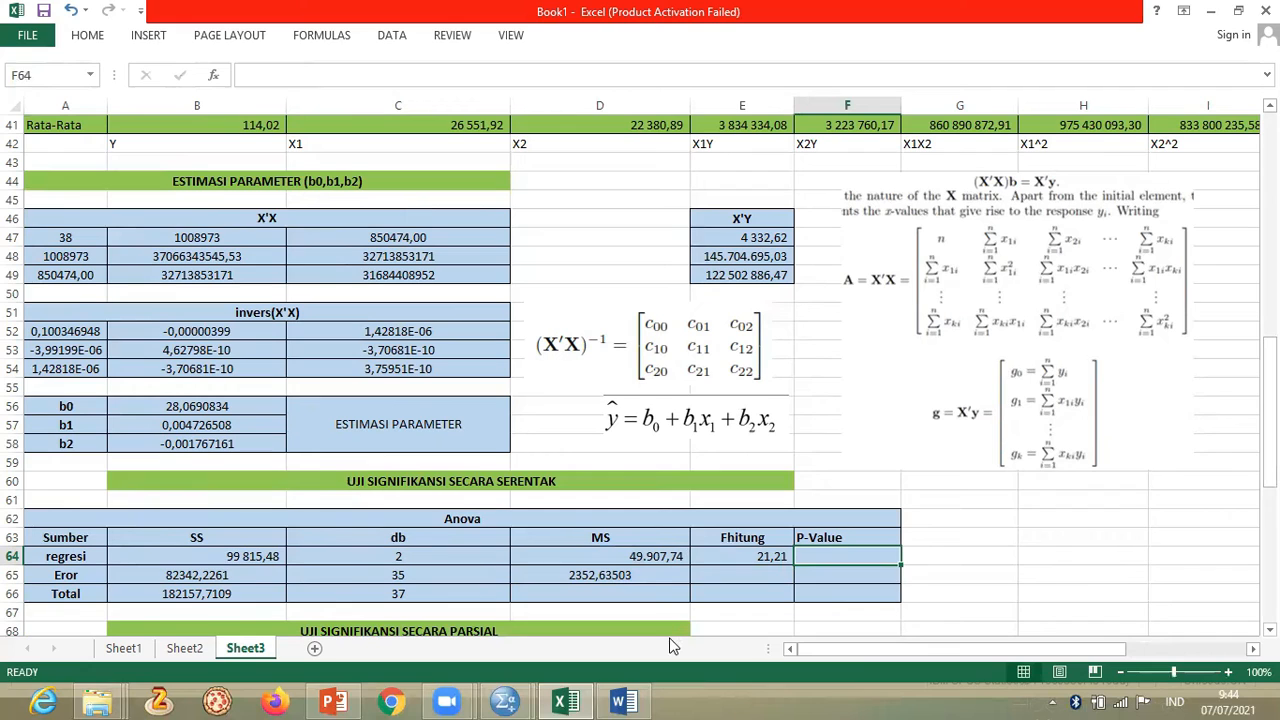
type("=")
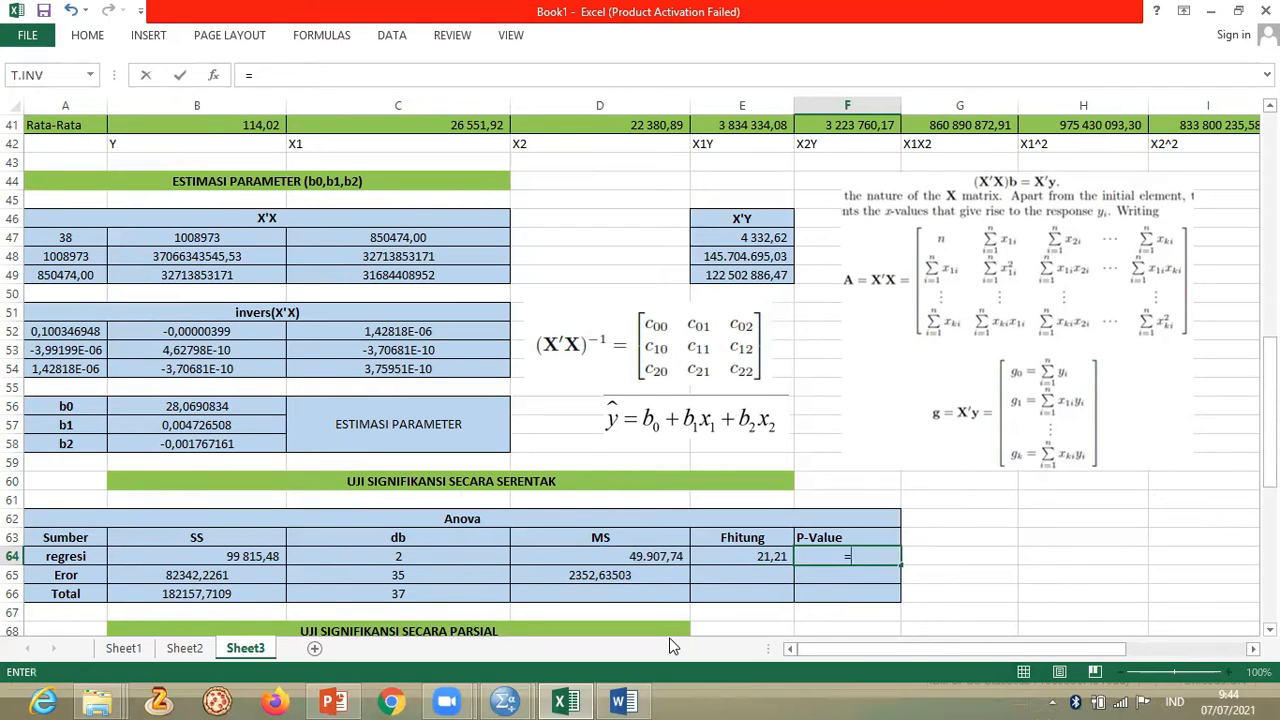
type("FDIST")
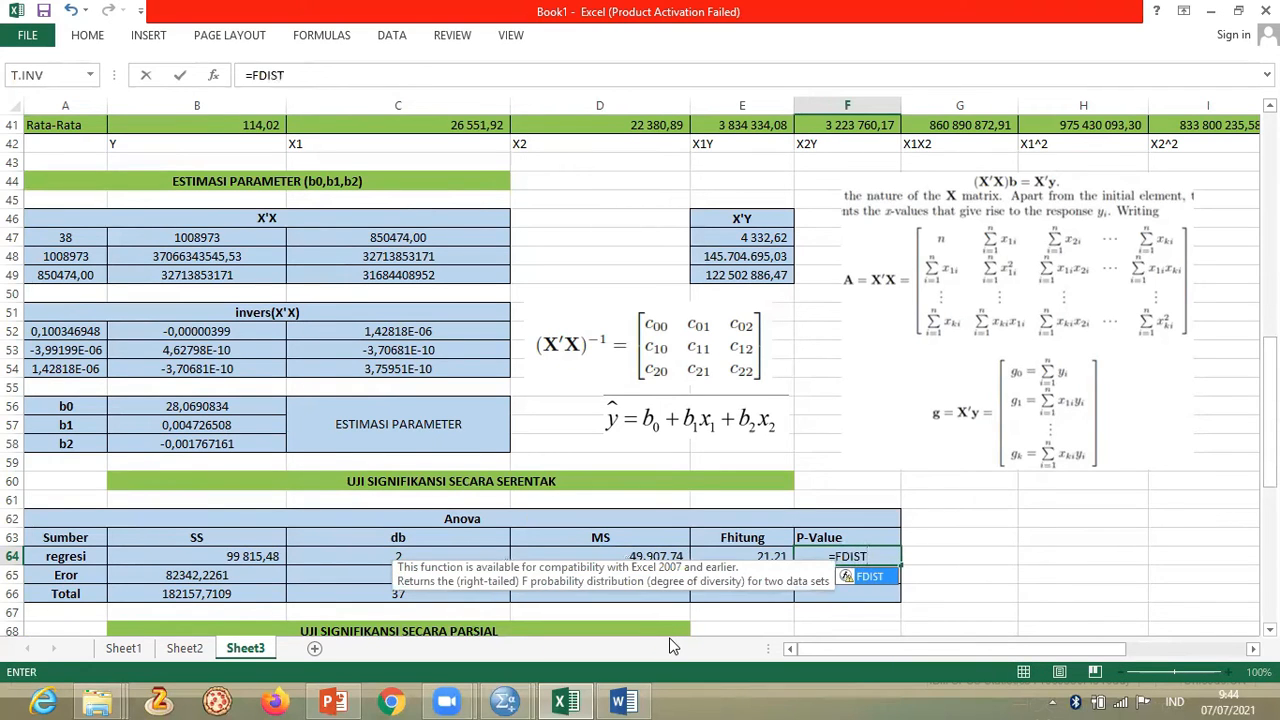
type("(")
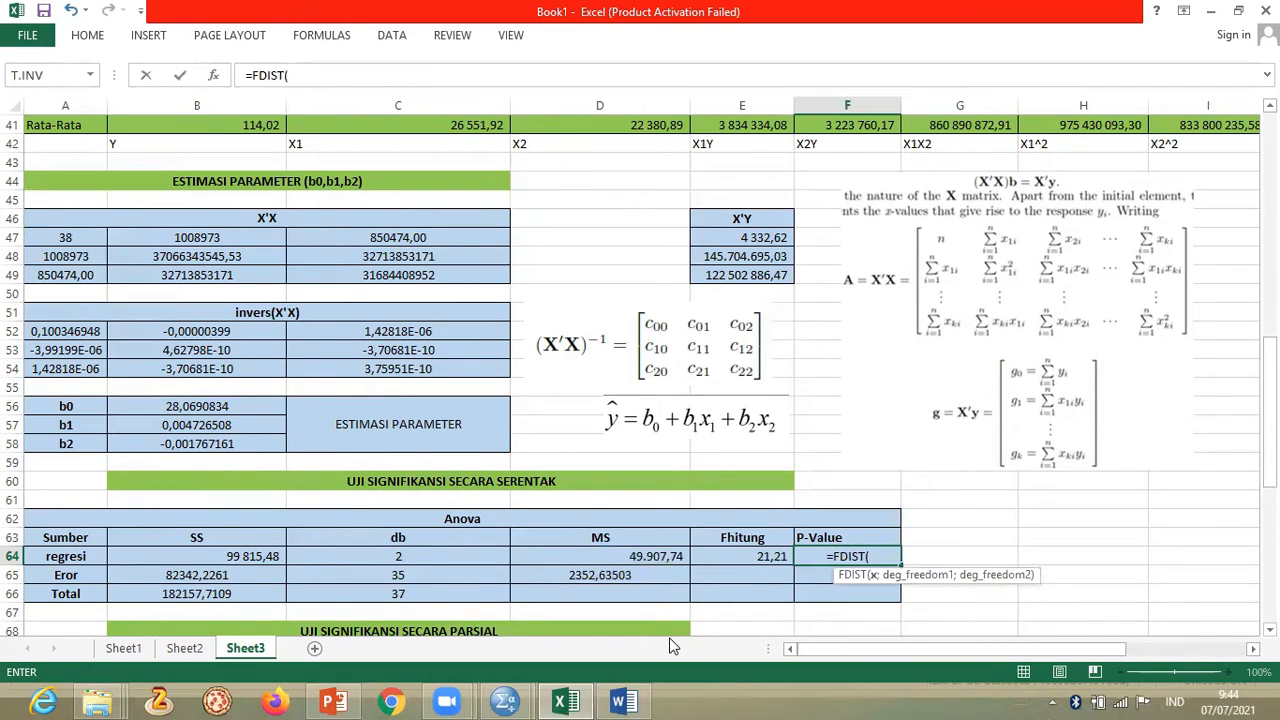
left_click(740, 553)
type(";")
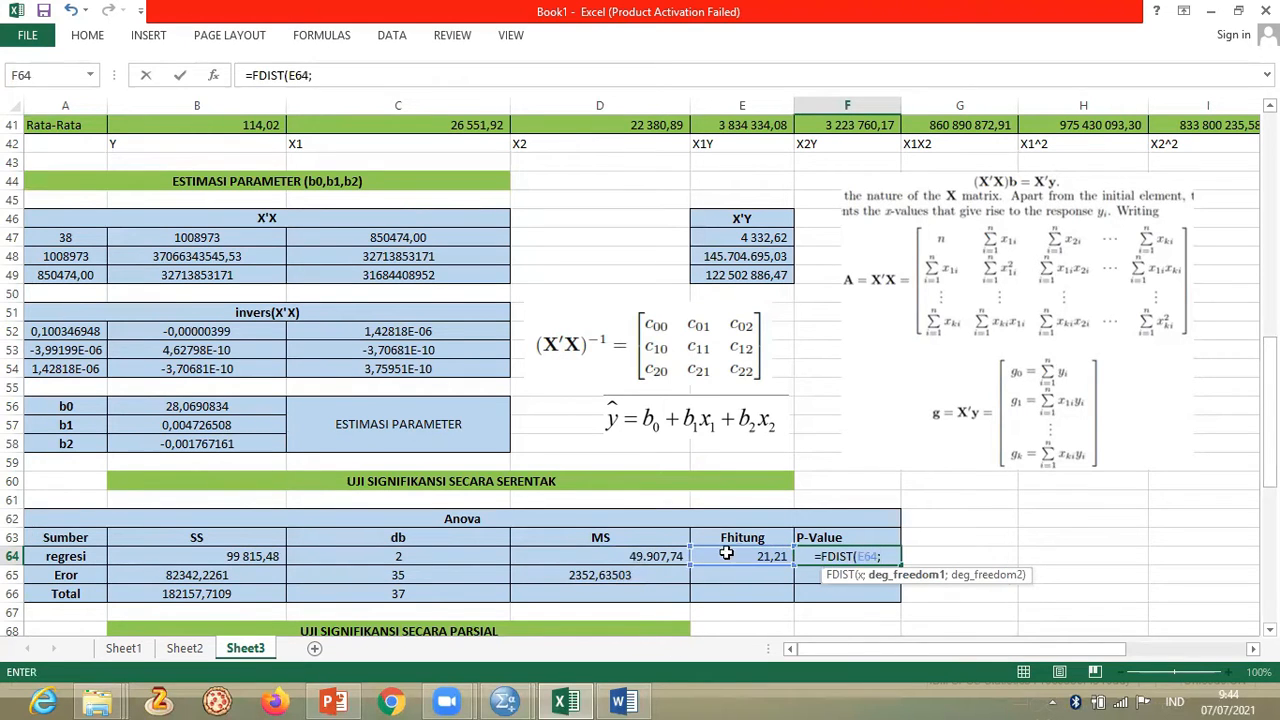
left_click(407, 556)
type(";")
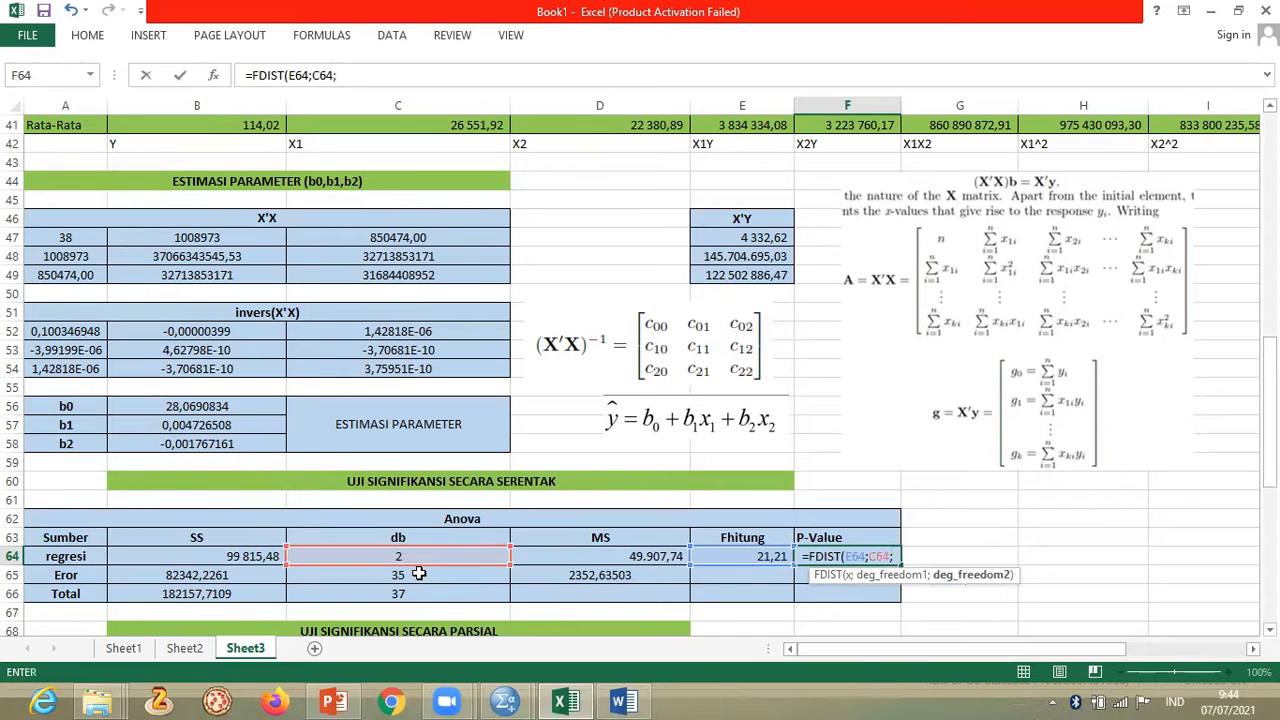
left_click(418, 572)
type(")")
key("Return")
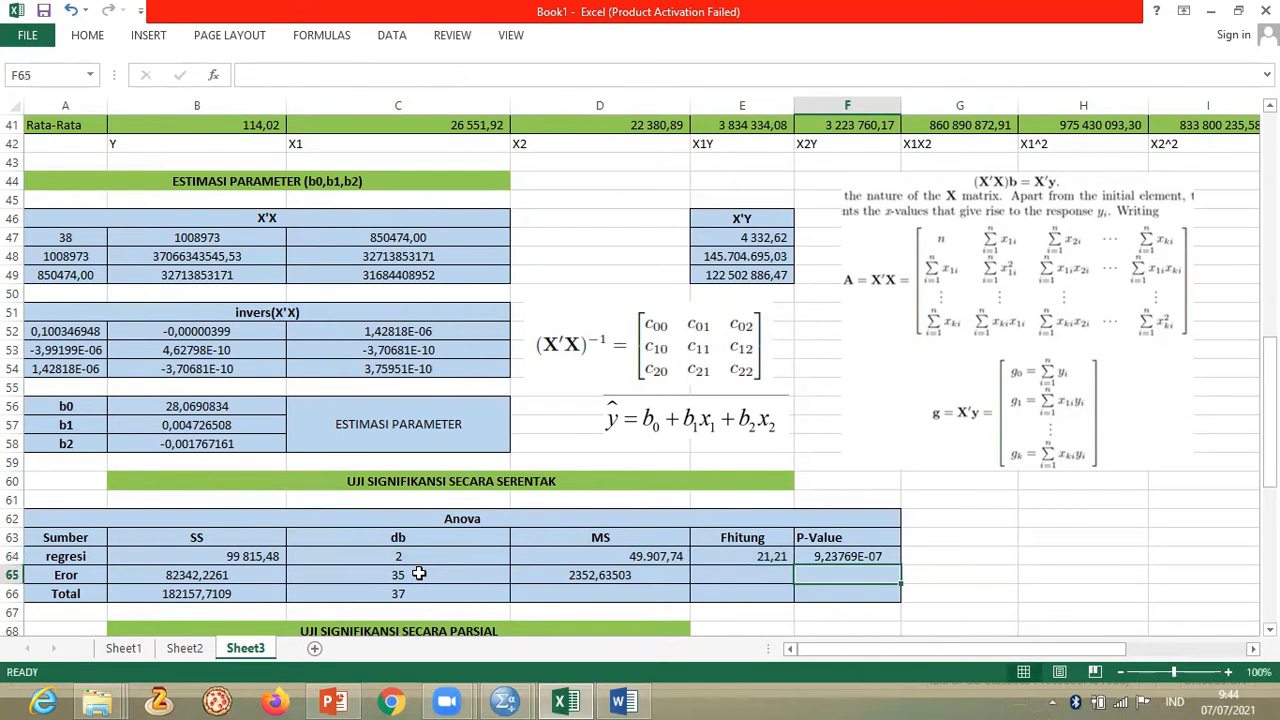
- In the partial significance section, calculate s for X1 in C69 as the square root of S^2 with =SQRT(M42)
key("Down")
key("Down")
key("Down")
key("Down")
key("Down")
key("Down")
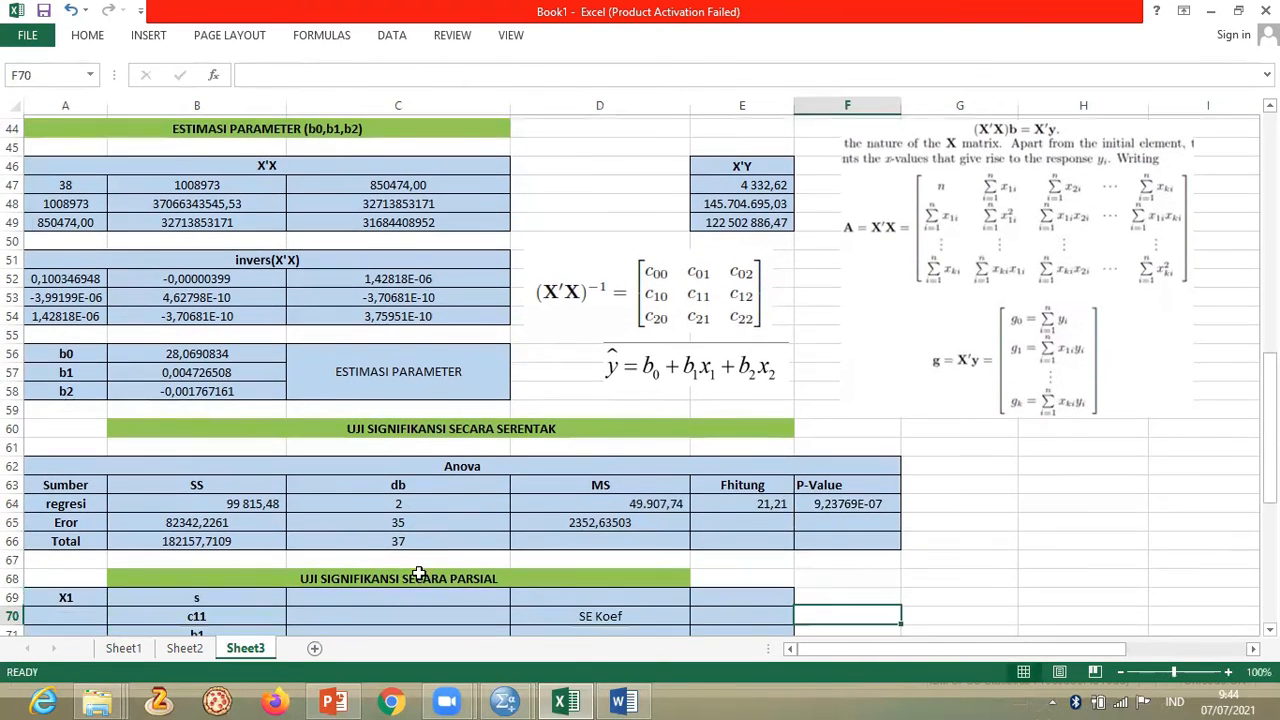
key("Down")
key("Down")
key("Down")
key("Down")
key("Down")
key("Down")
key("Down")
key("Down")
key("Down")
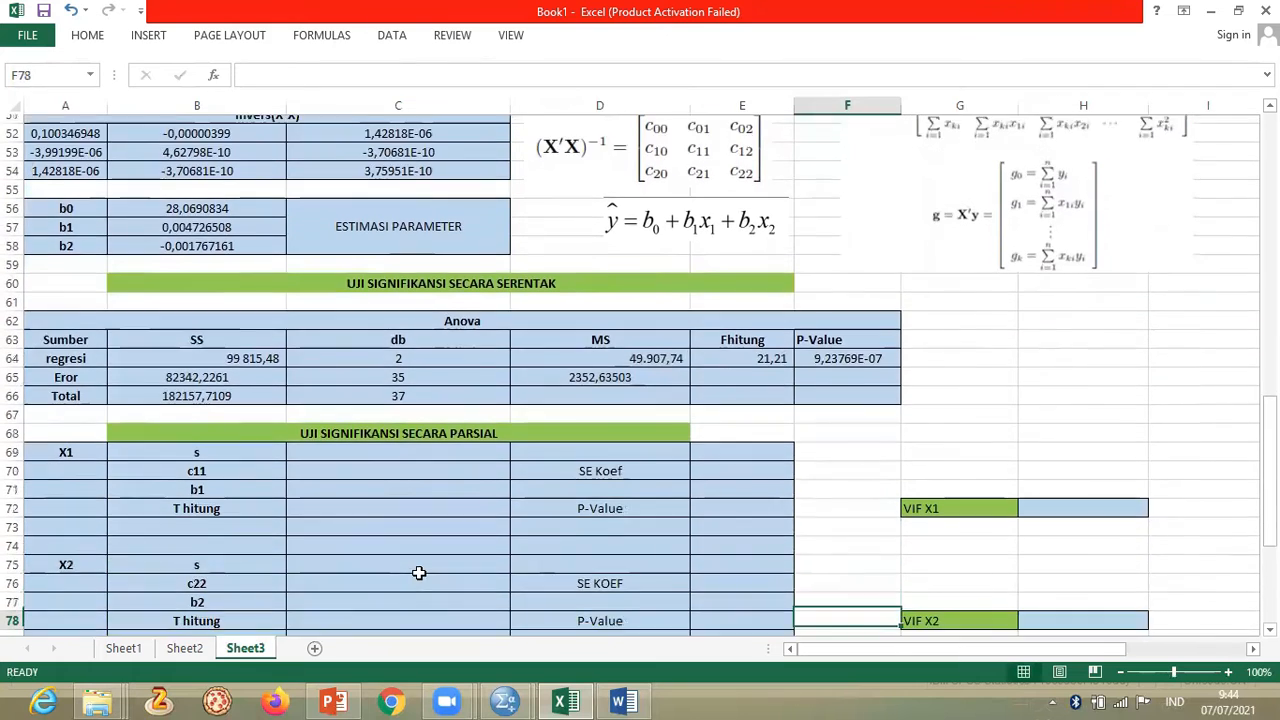
key("Down")
key("Down")
key("Down")
key("Down")
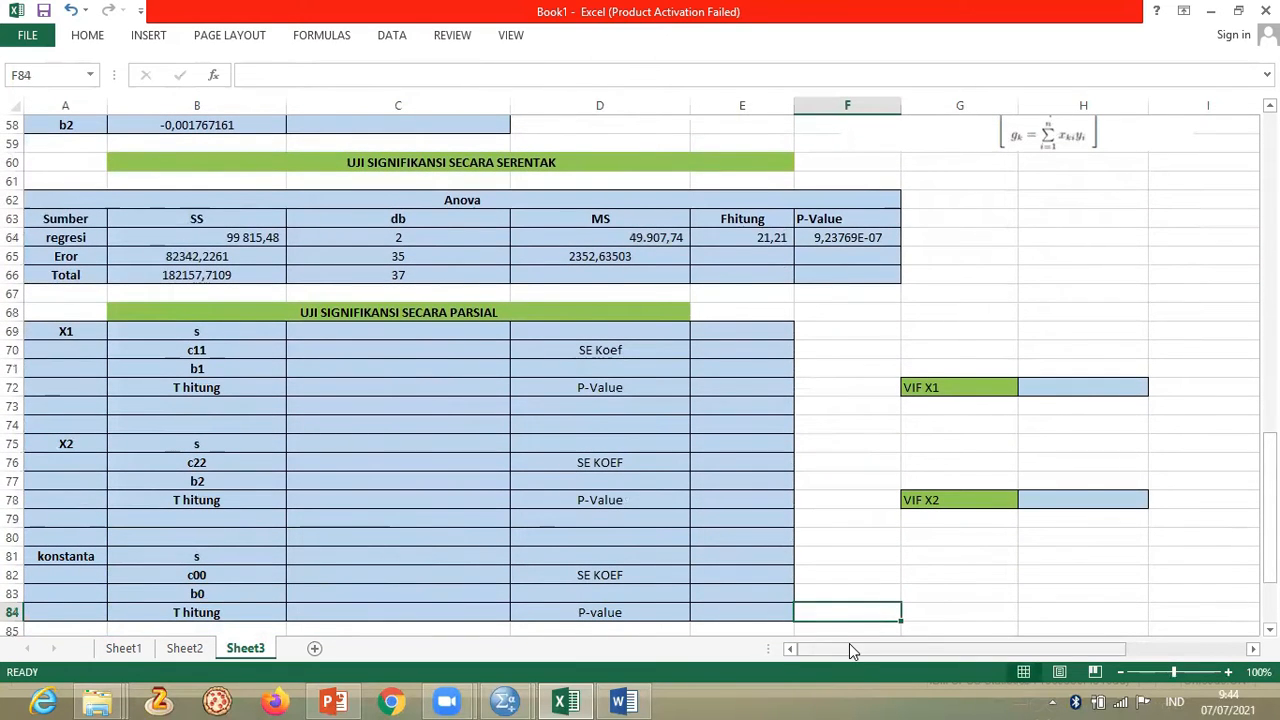
left_click_drag(1270, 470, 1270, 482)
left_click(400, 292)
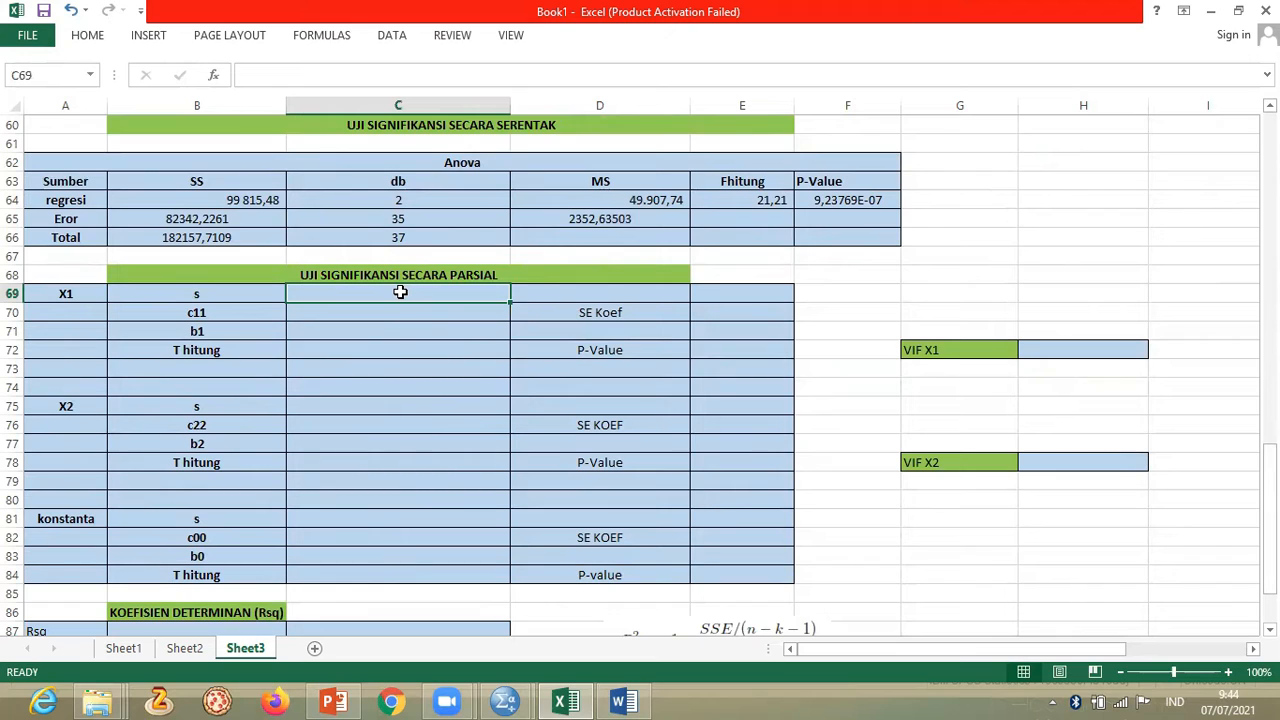
type("=")
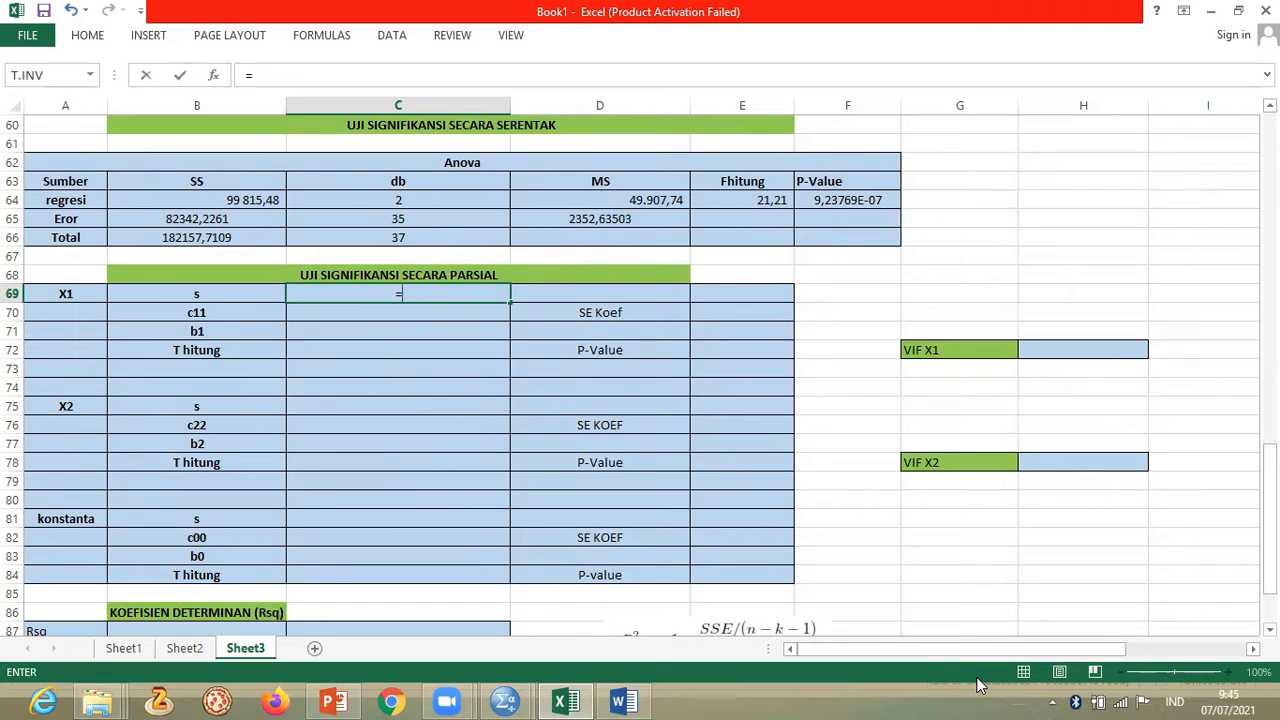
type("S")
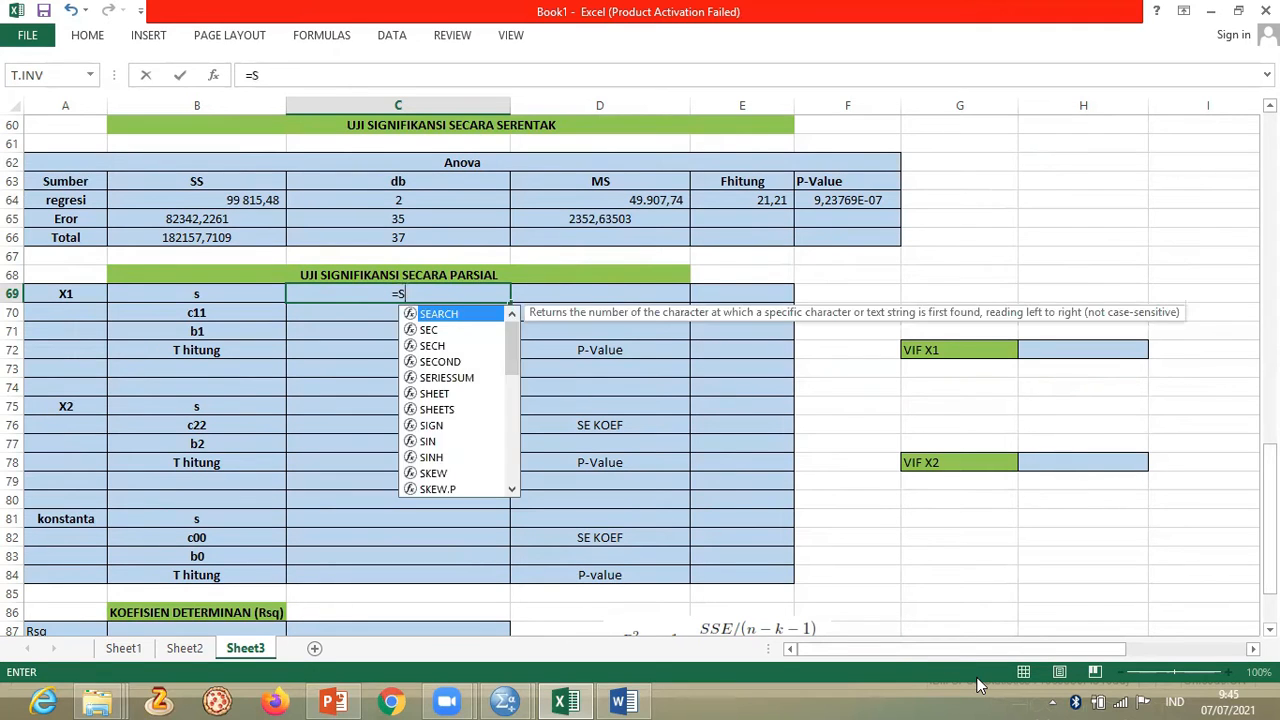
type("QRT(")
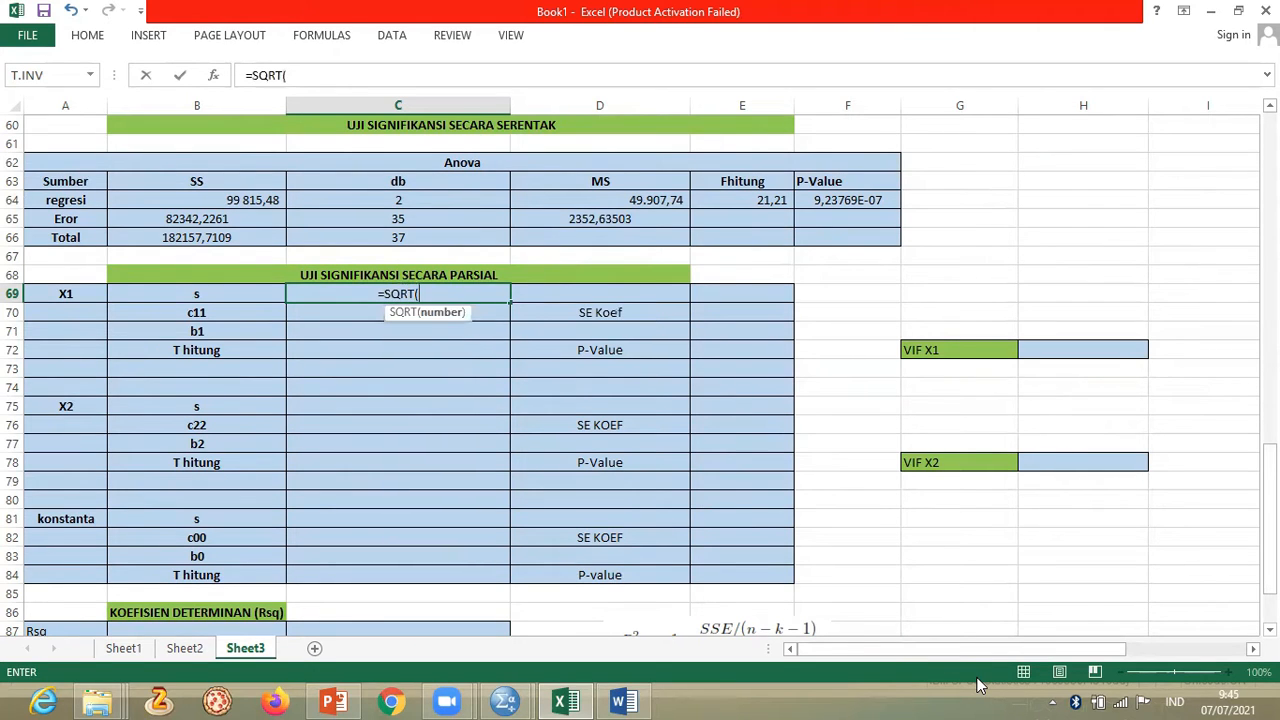
left_click_drag(1033, 649, 1128, 657)
left_click_drag(1269, 520, 1269, 395)
left_click(1080, 200)
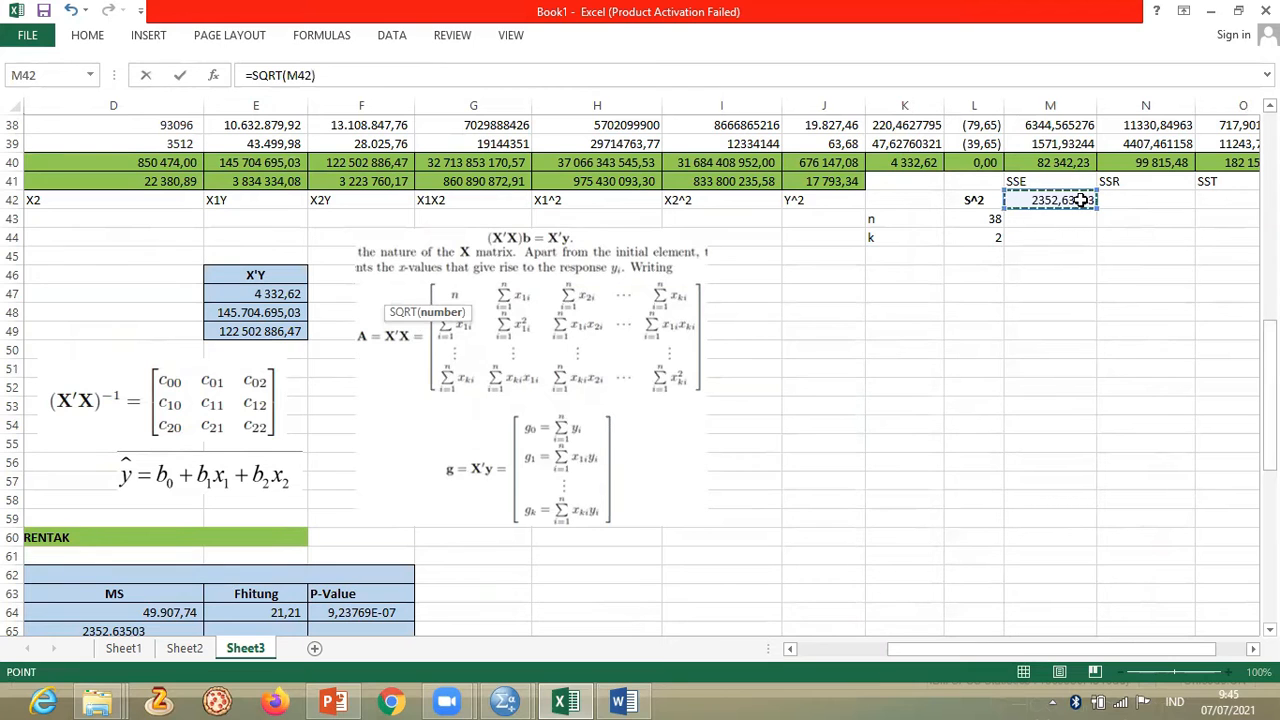
key("Return")
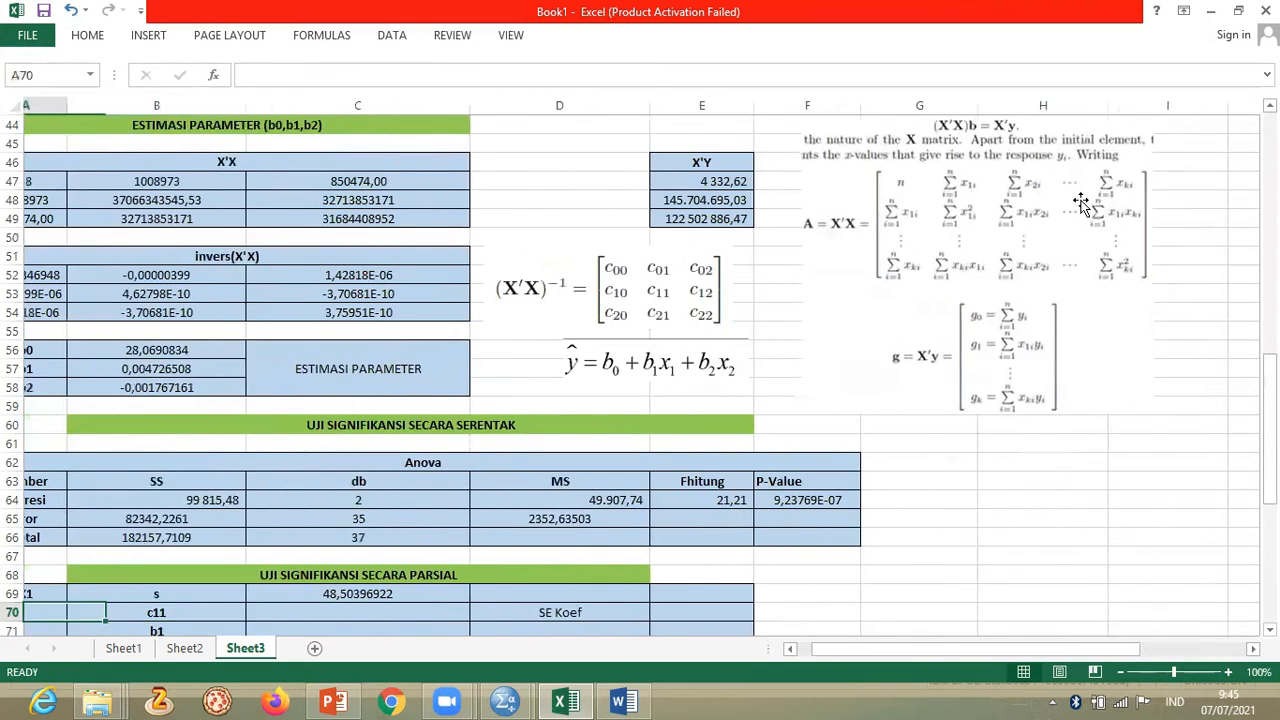
- Locate the c11 element for X1 at B53 in the inverse of the X'X matrix
key("Down")
key("Down")
key("Up")
key("Up")
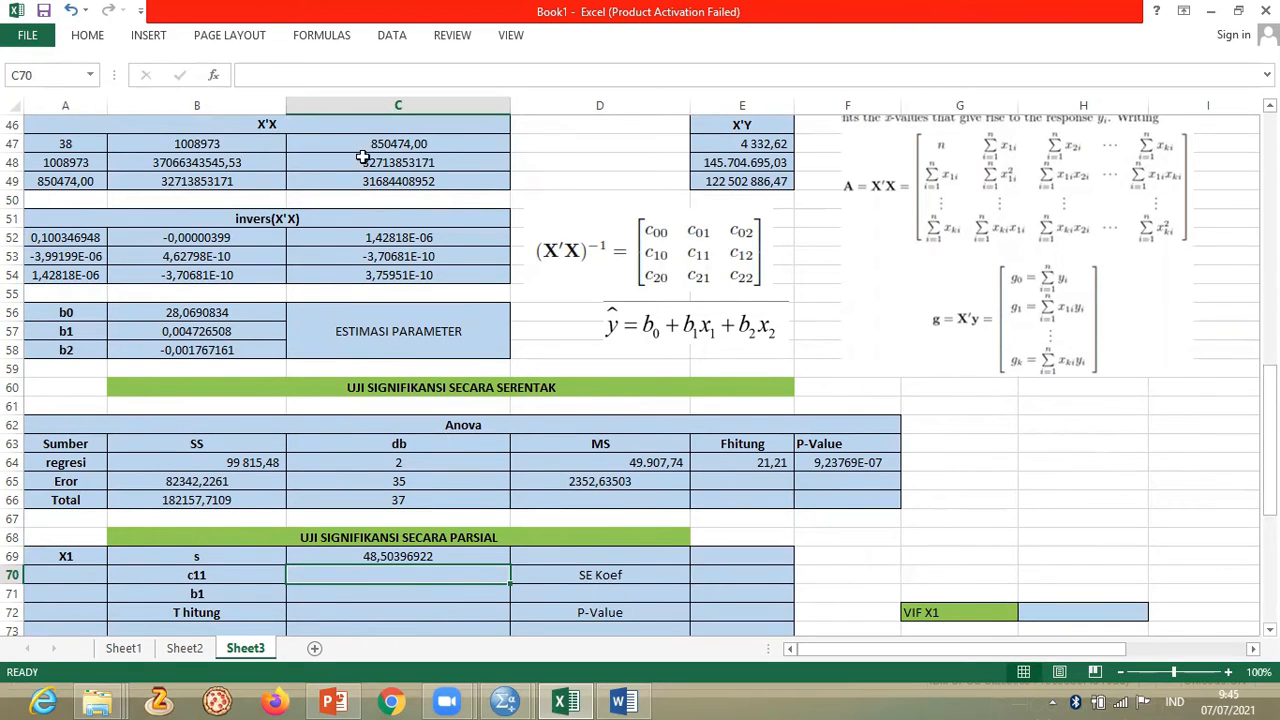
left_click(315, 130)
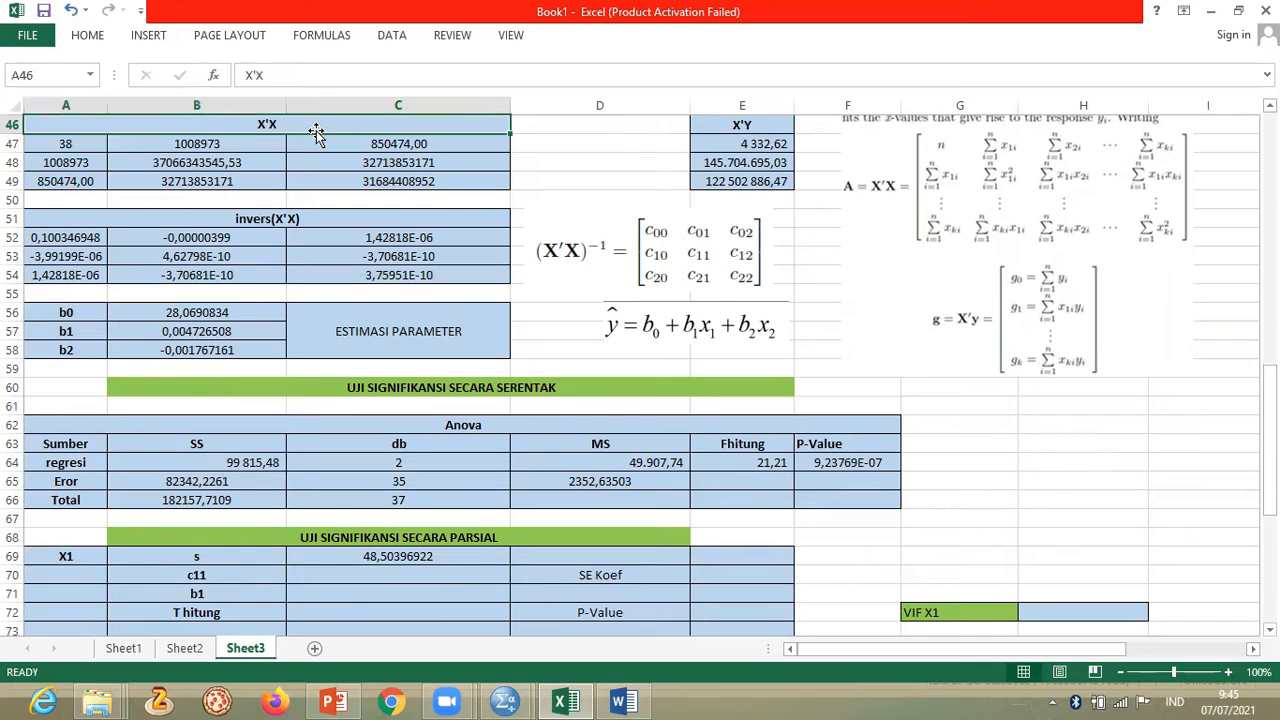
left_click(332, 222)
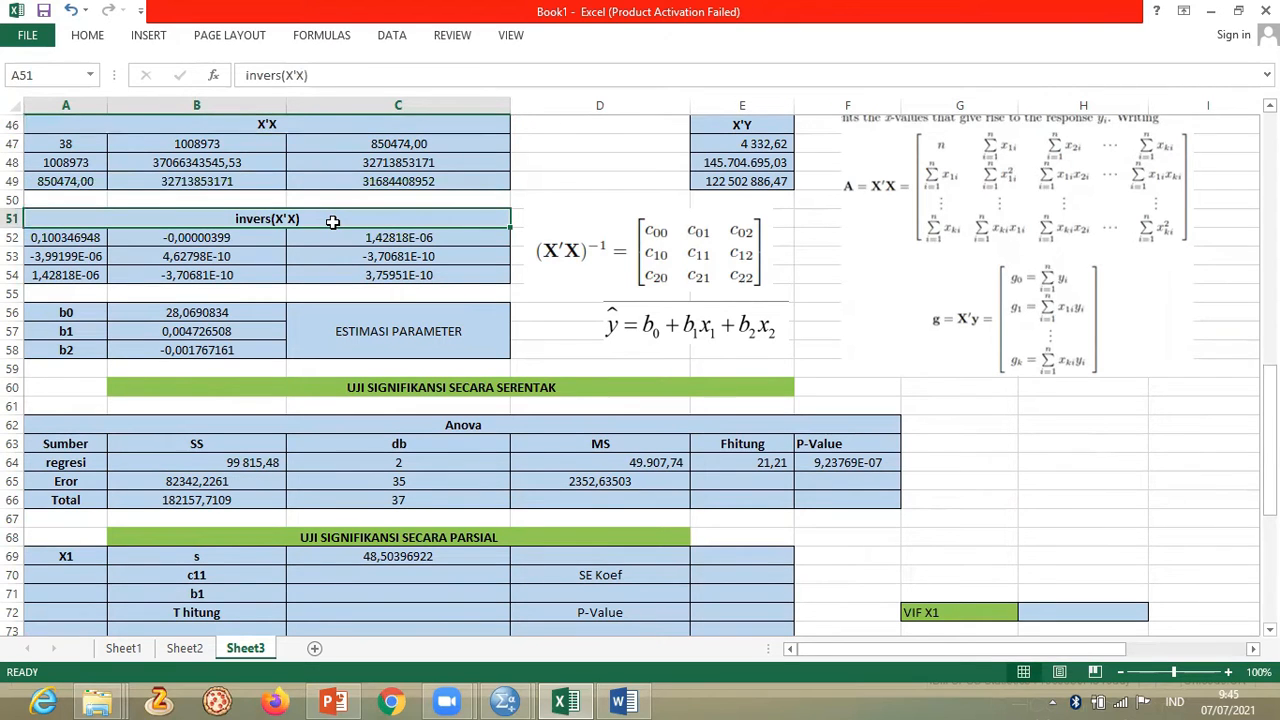
left_click(249, 262)
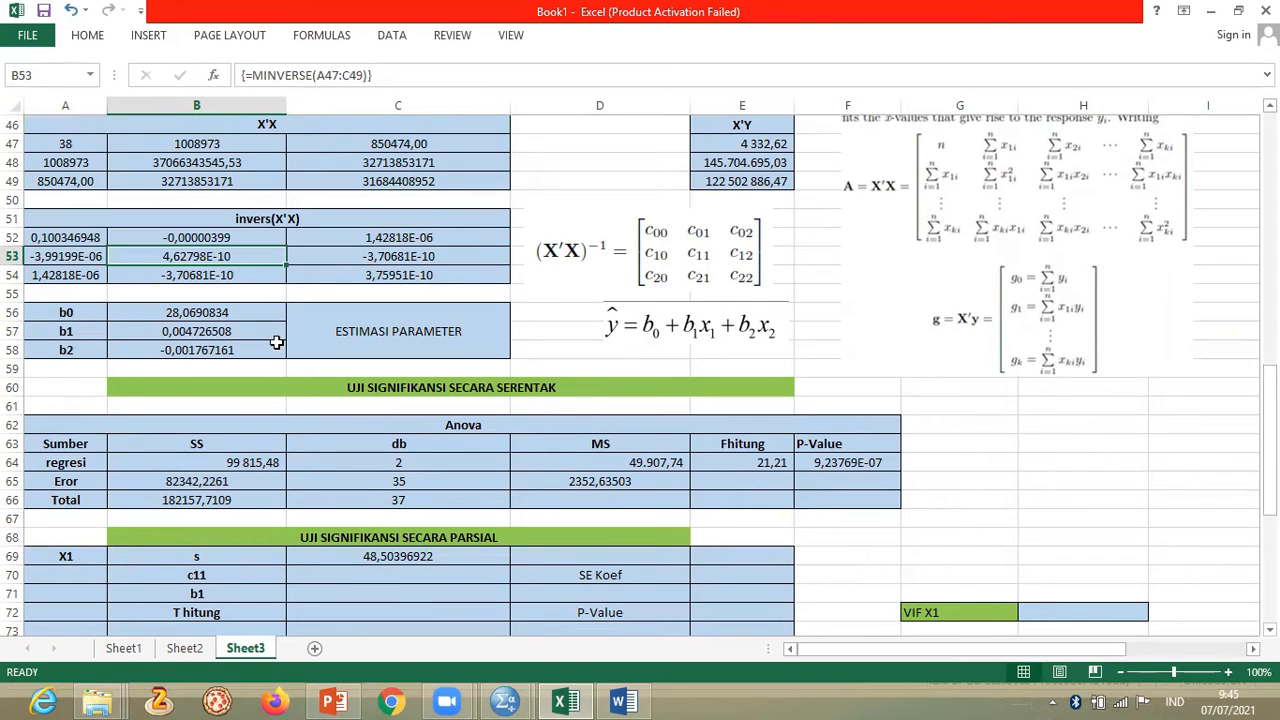
- Fill c11 for X1 in C70 by referencing the inverse matrix element with =B53
left_click(396, 577)
type("=")
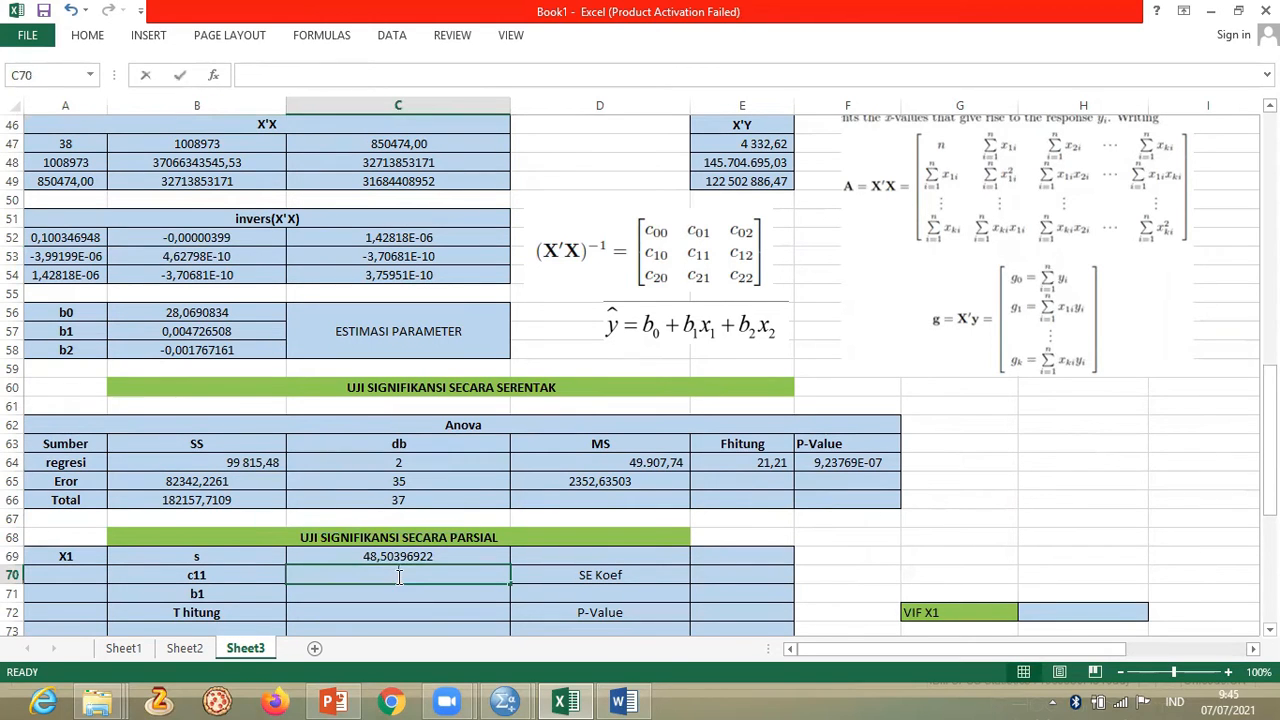
left_click(278, 261)
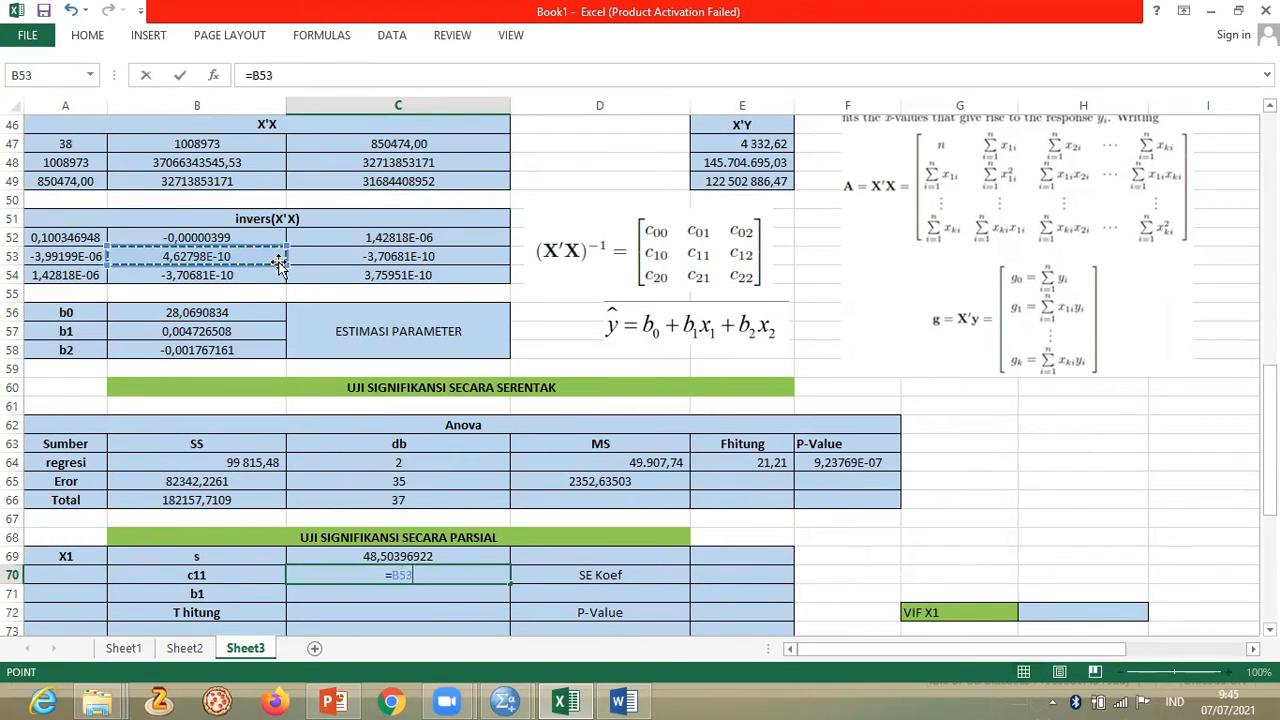
key("Return")
key("Return")
key("Up")
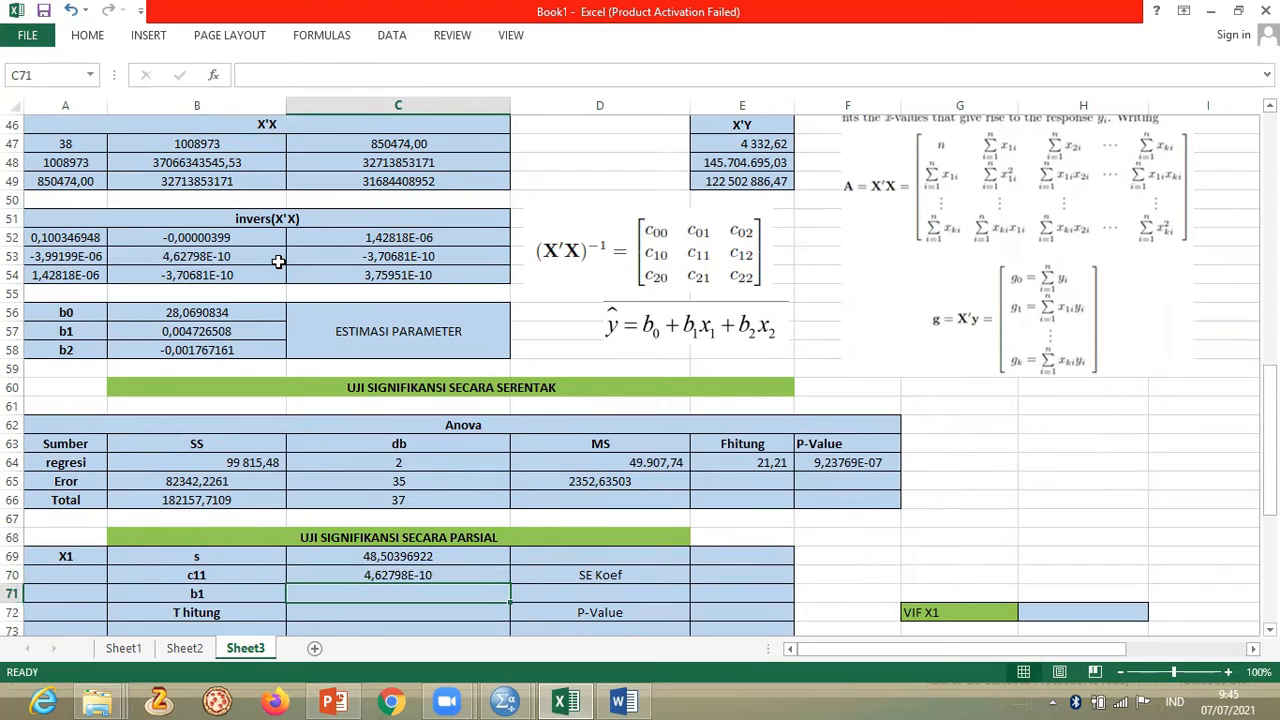
- Fill b1 for X1 in C71 by referencing the estimated parameter with =B57
left_click(250, 335)
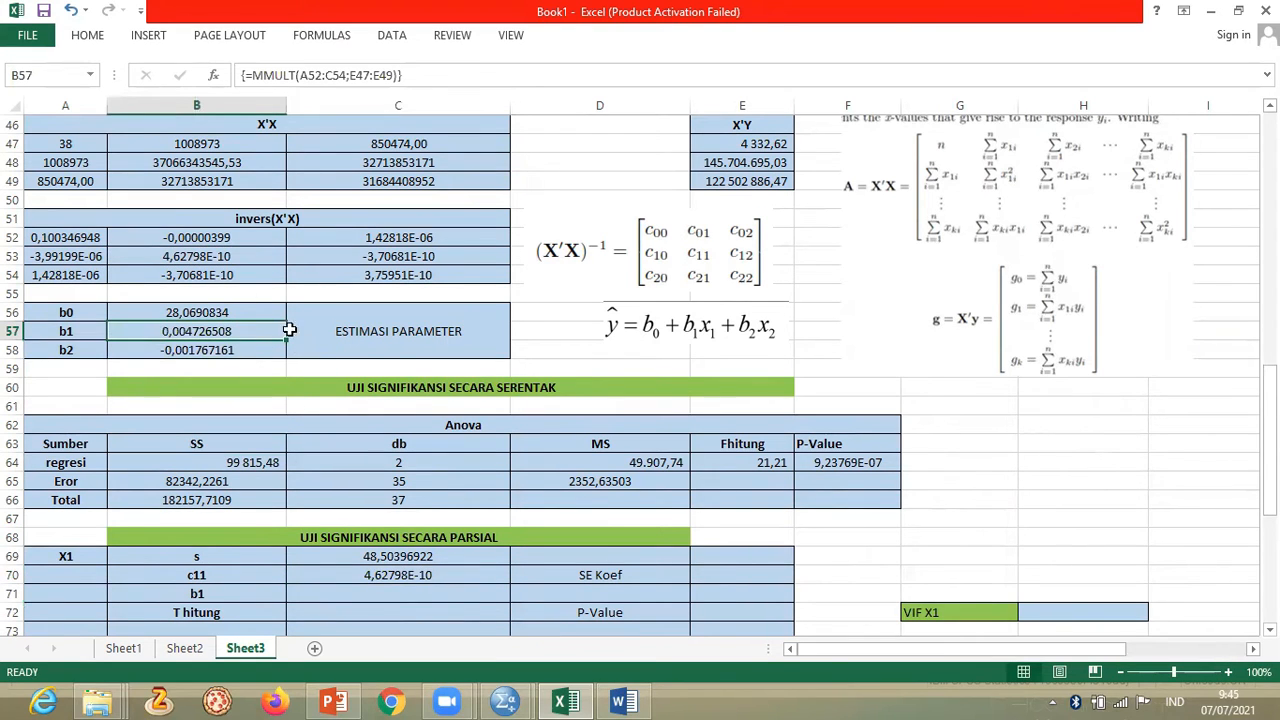
left_click(422, 593)
type("=")
left_click(222, 326)
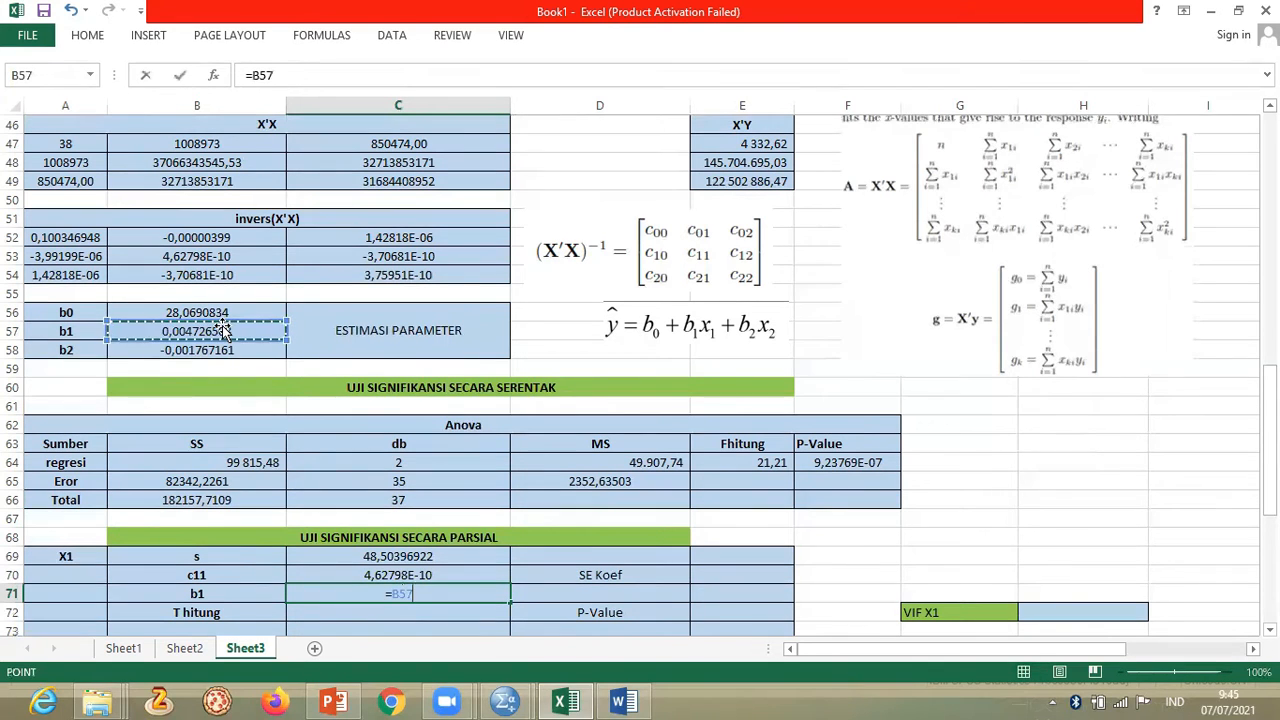
key("Return")
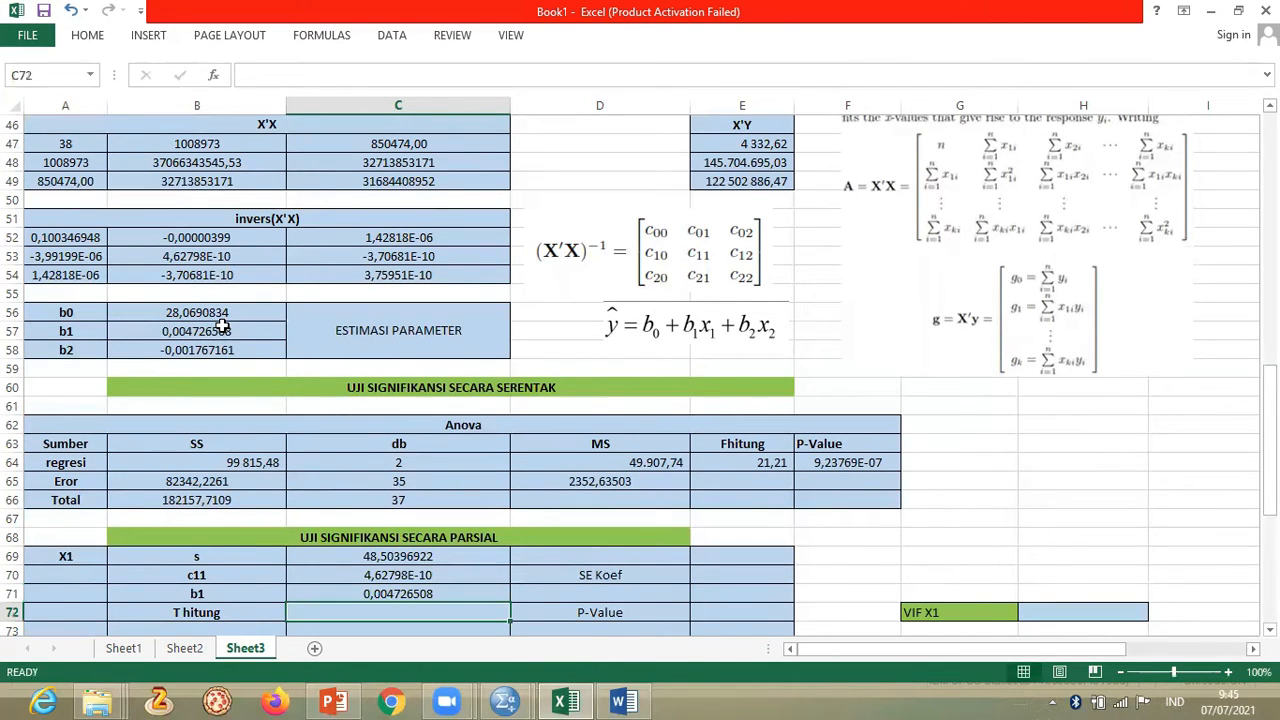
- Calculate SE Koef for X1 in E70 as s times the square root of c11 with =C69*SQRT(C70)
key("Right")
key("Right")
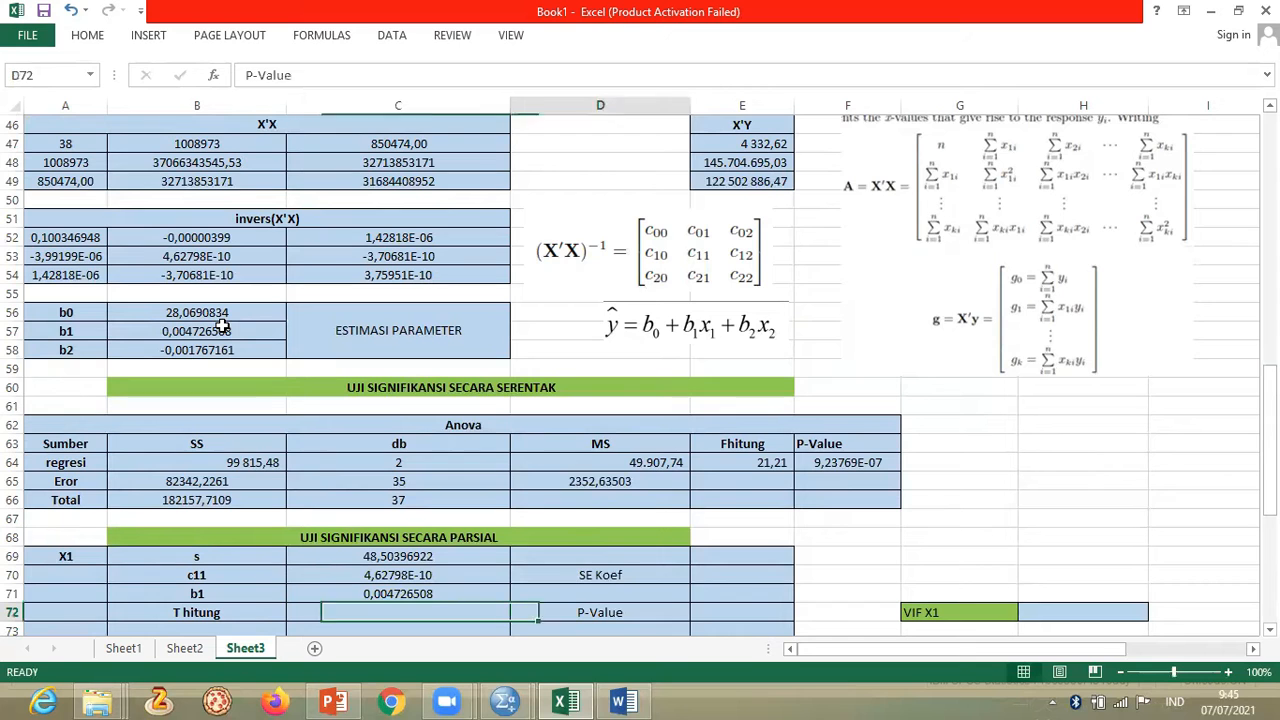
key("Up")
key("Up")
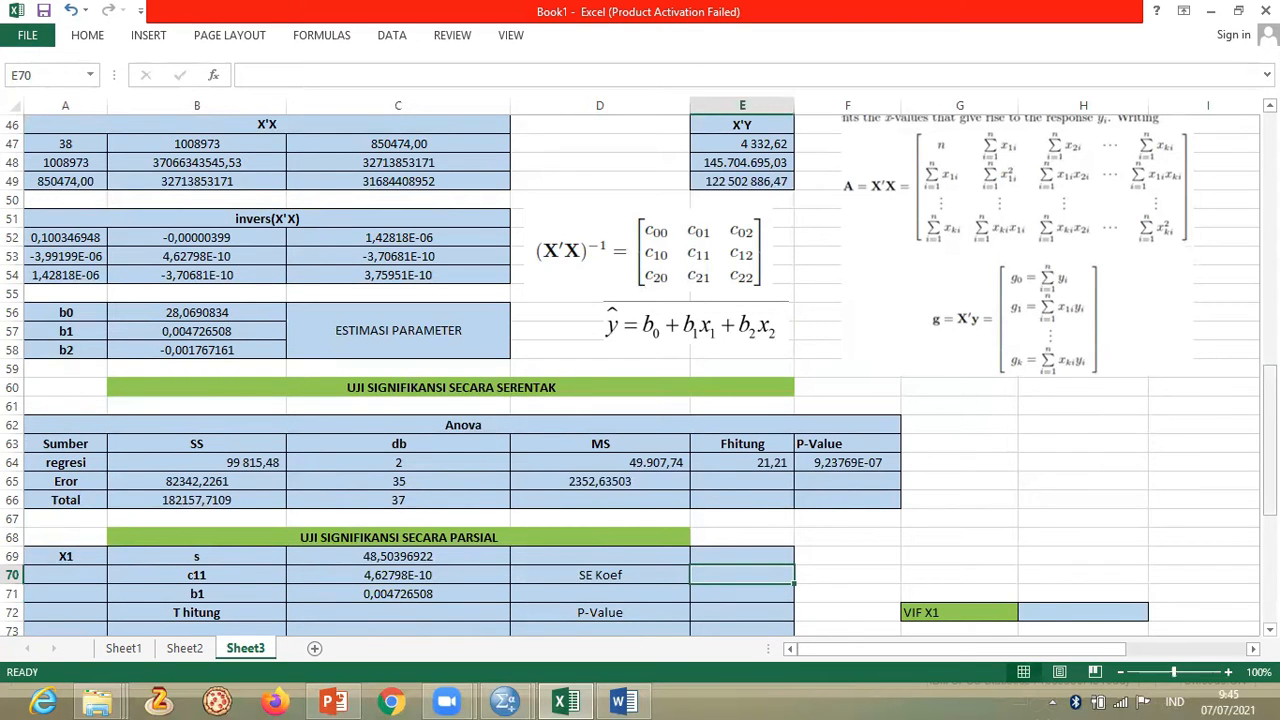
scroll(1143, 480, "down", 3)
double_click(766, 386)
type("=")
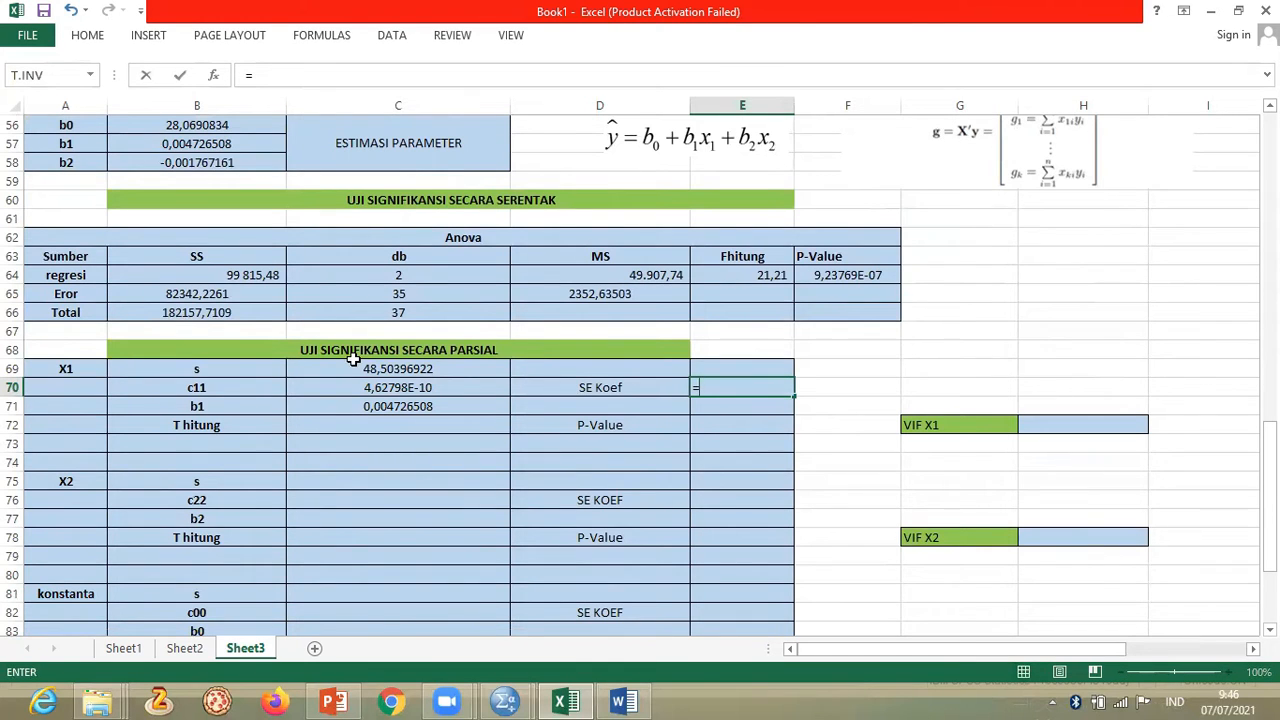
left_click(418, 372)
type("*SQRT")
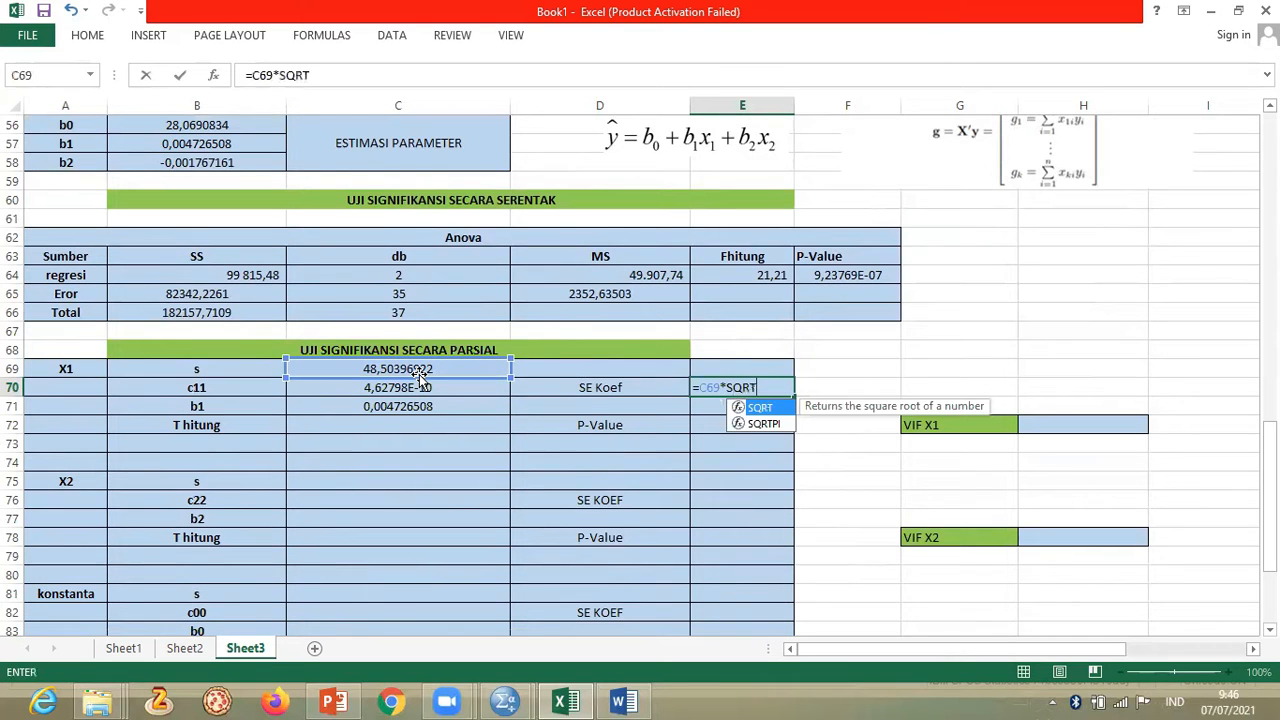
type("(")
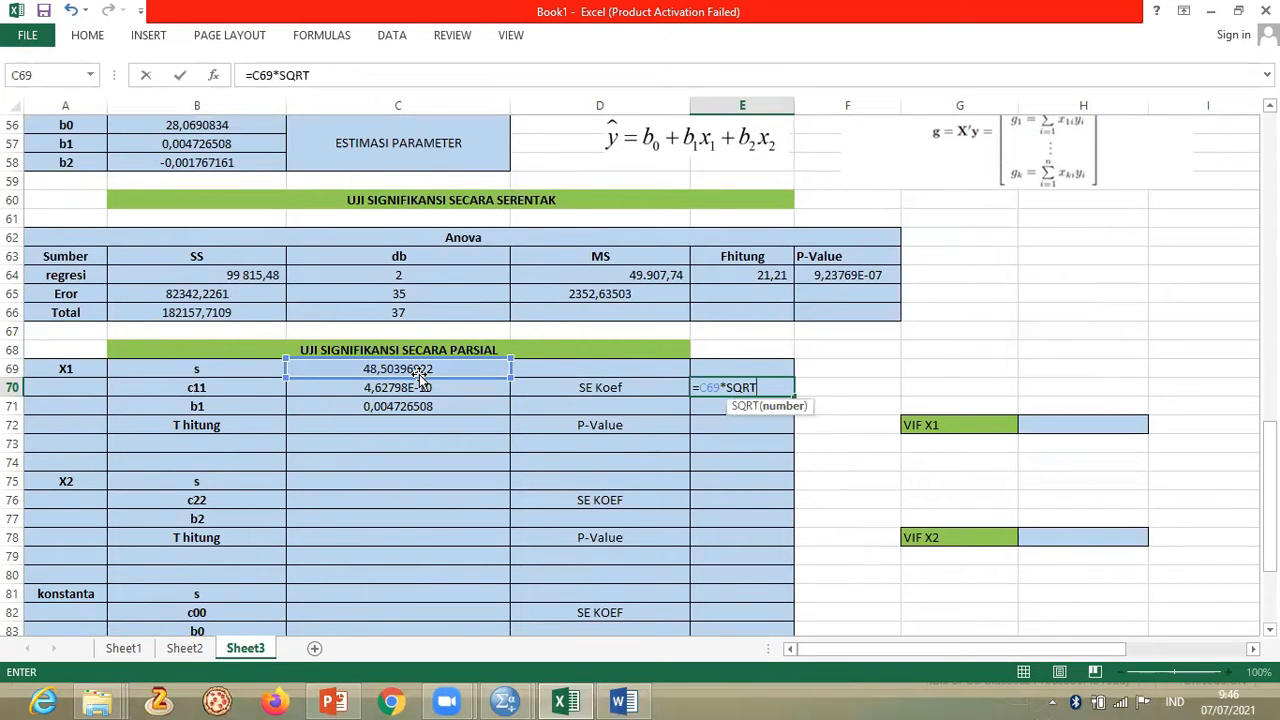
left_click(440, 390)
type(")")
key("Return")
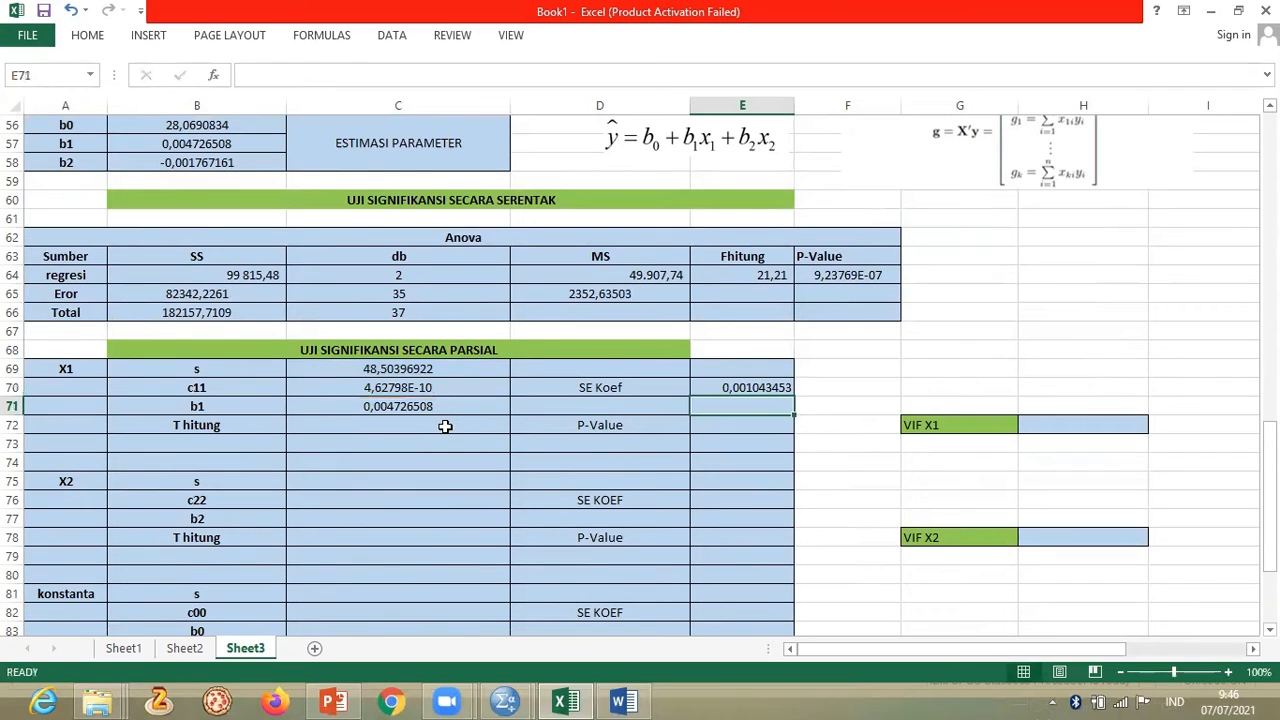
- Calculate T hitung for X1 in C72 as b1 divided by SE Koef with =C71/E70
left_click(447, 426)
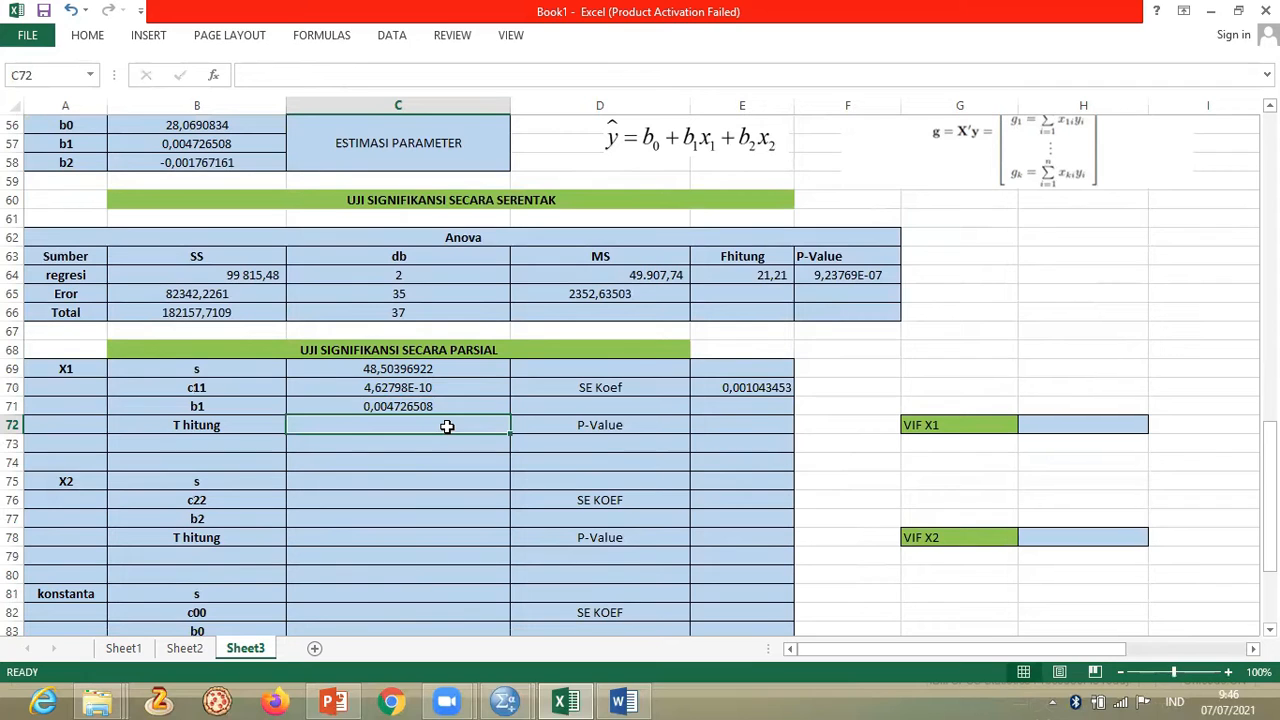
type("=")
left_click(418, 405)
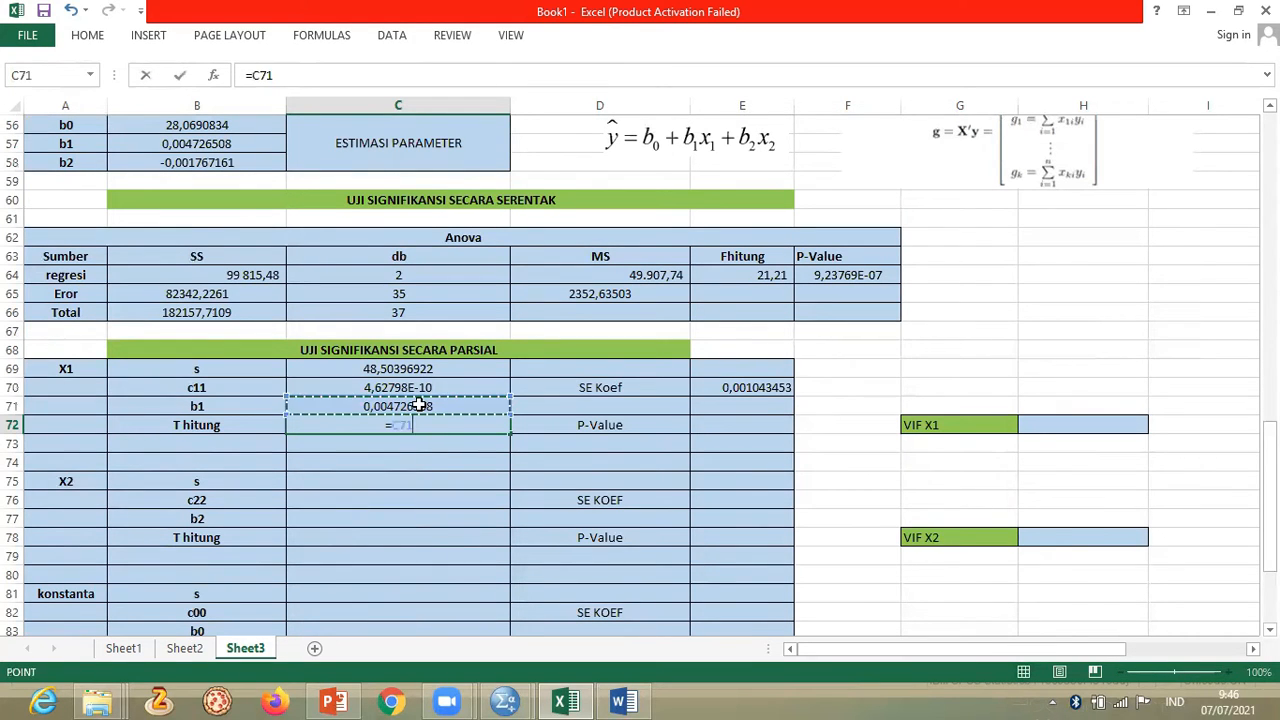
type("/")
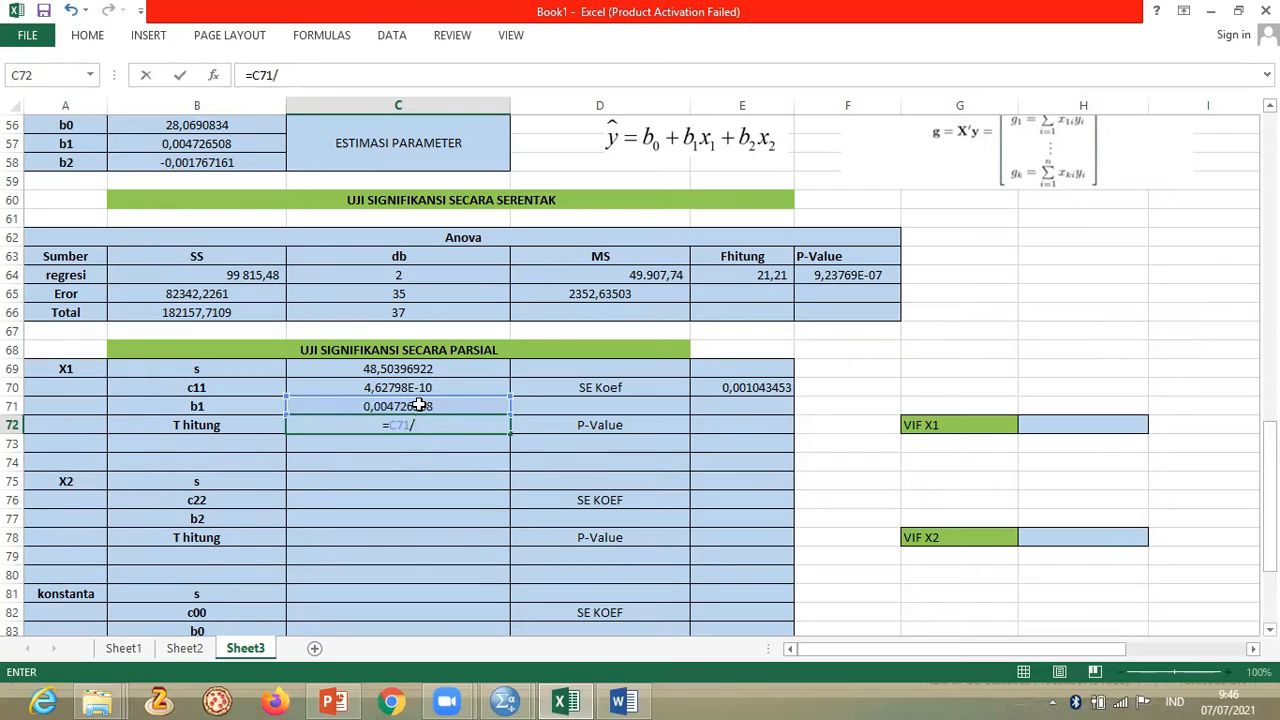
left_click(755, 388)
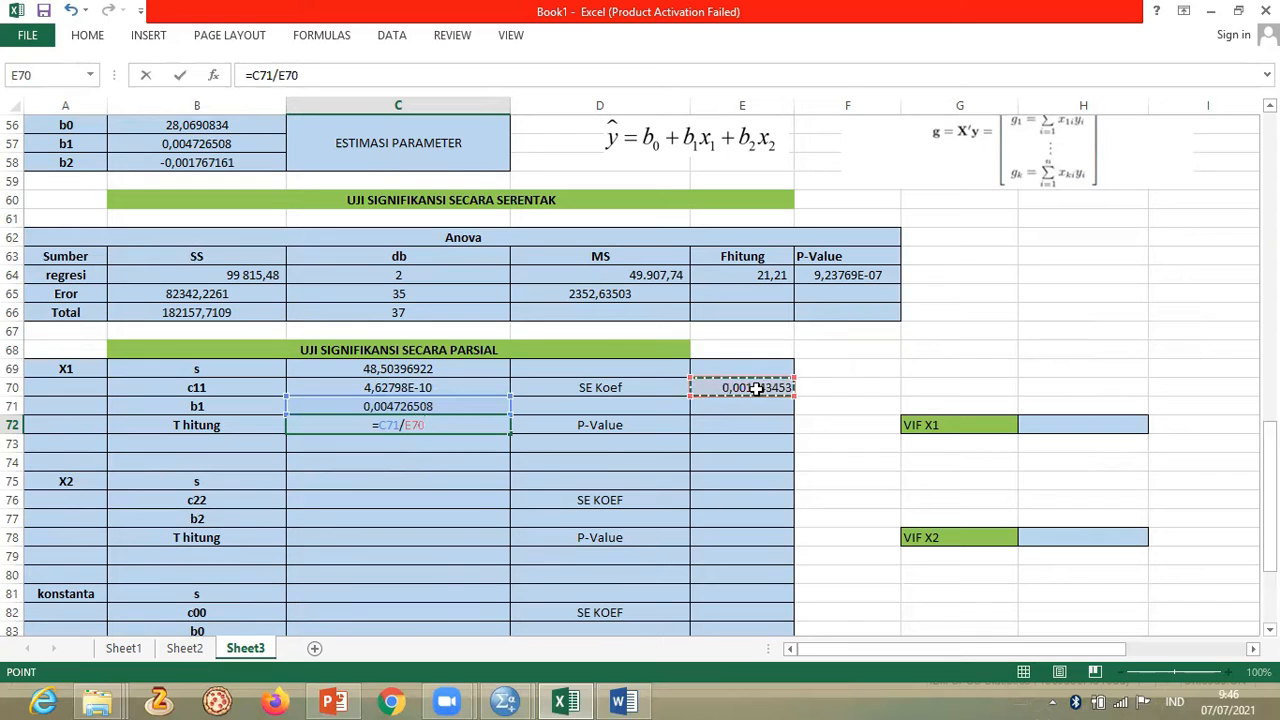
key("Return")
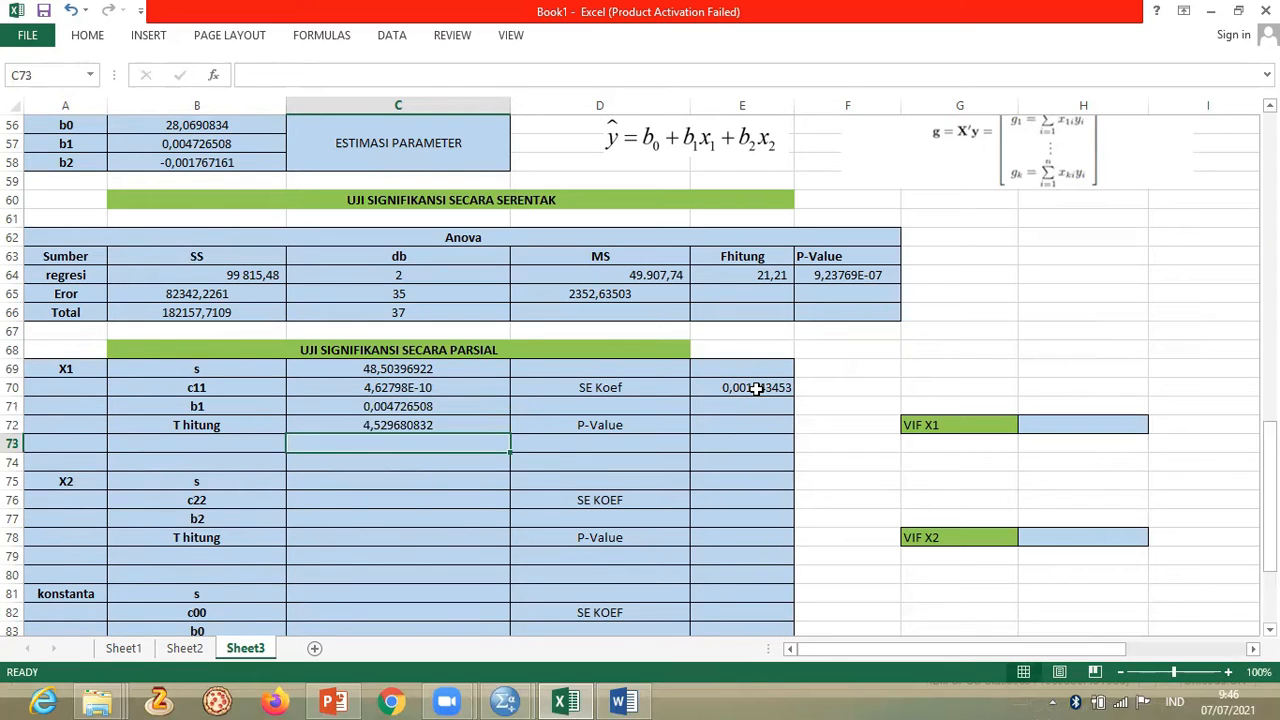
- Calculate the P-Value for X1 in E72 with =TDIST(C72;C65;C64), using the error db and two tails
key("Right")
key("Right")
key("Up")
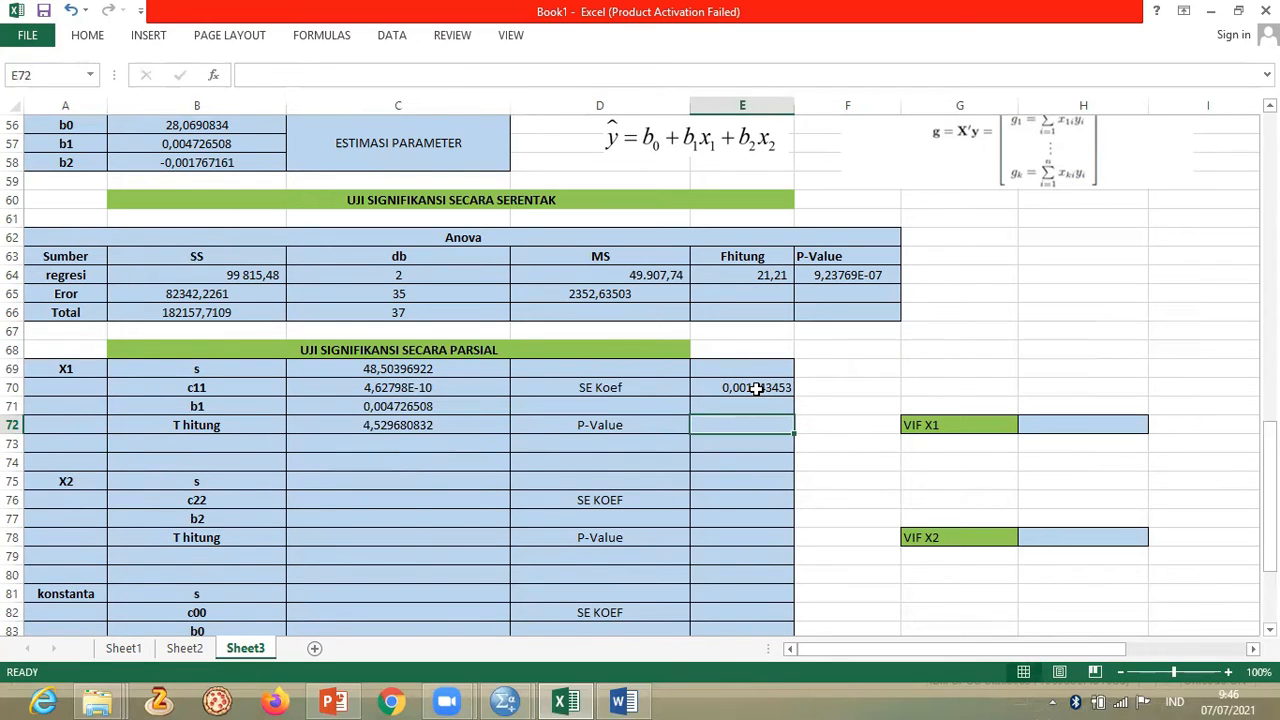
type("=T")
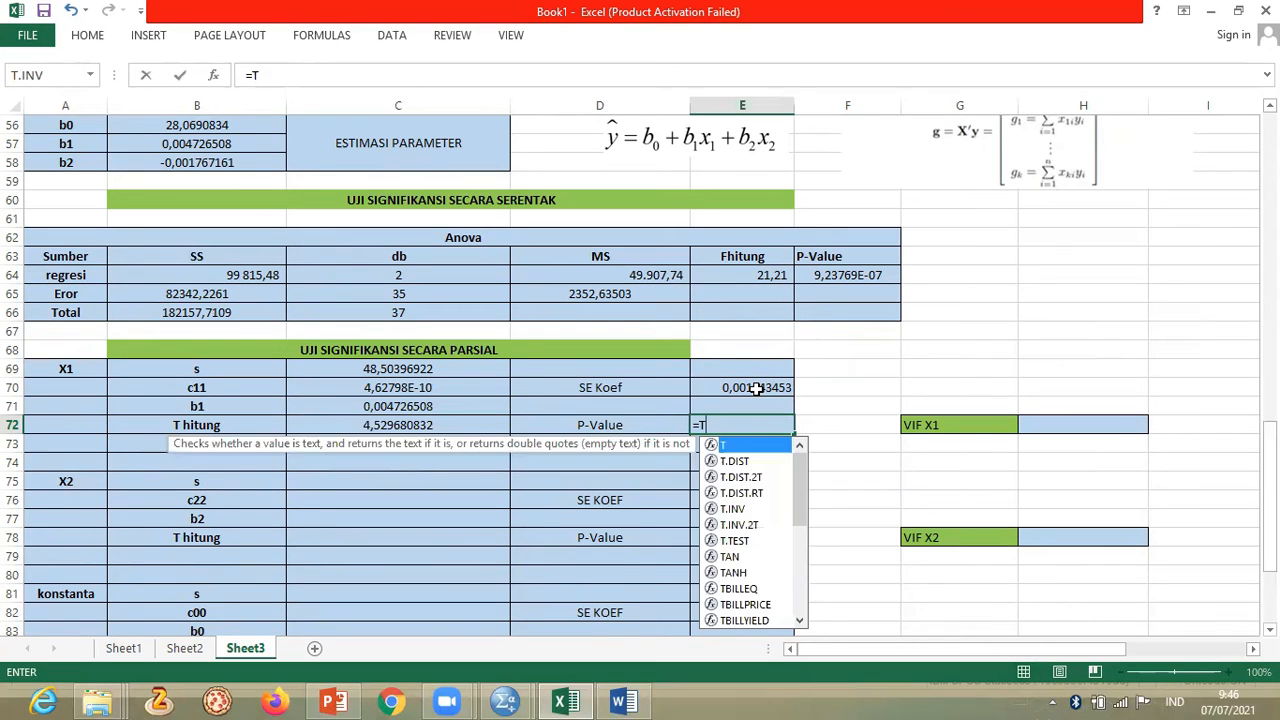
type("DIST(")
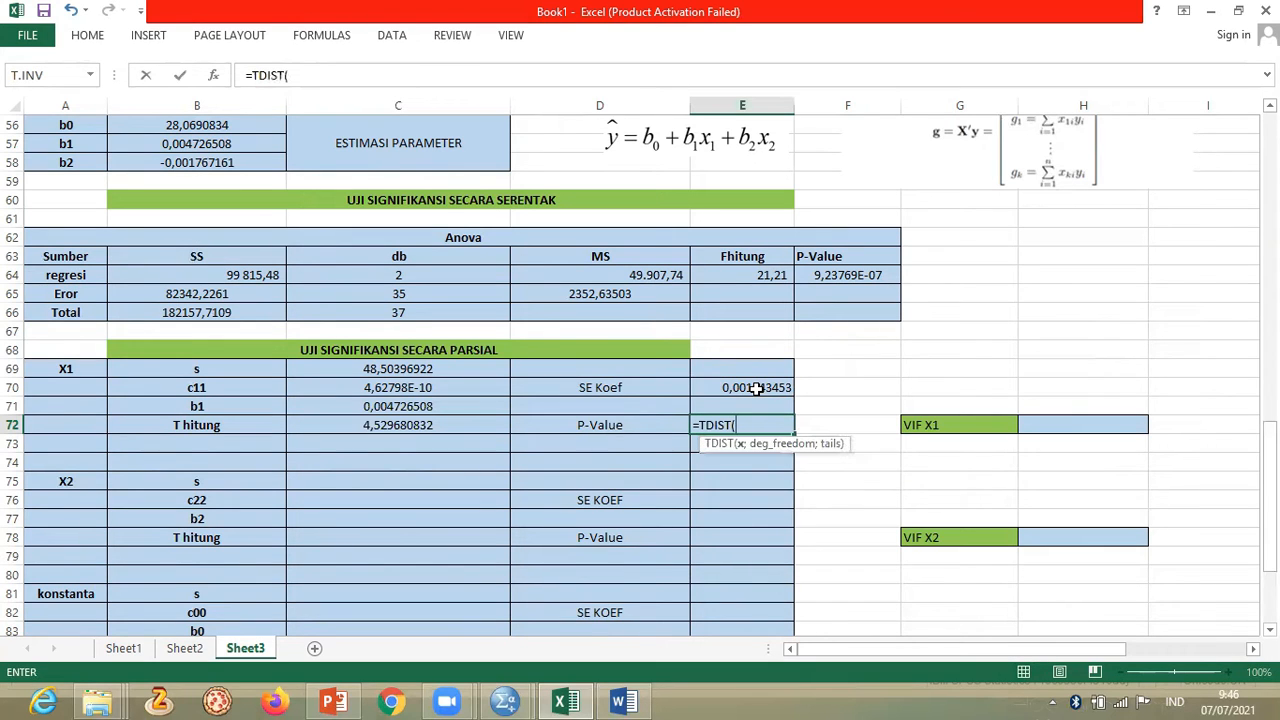
left_click(450, 424)
type(";")
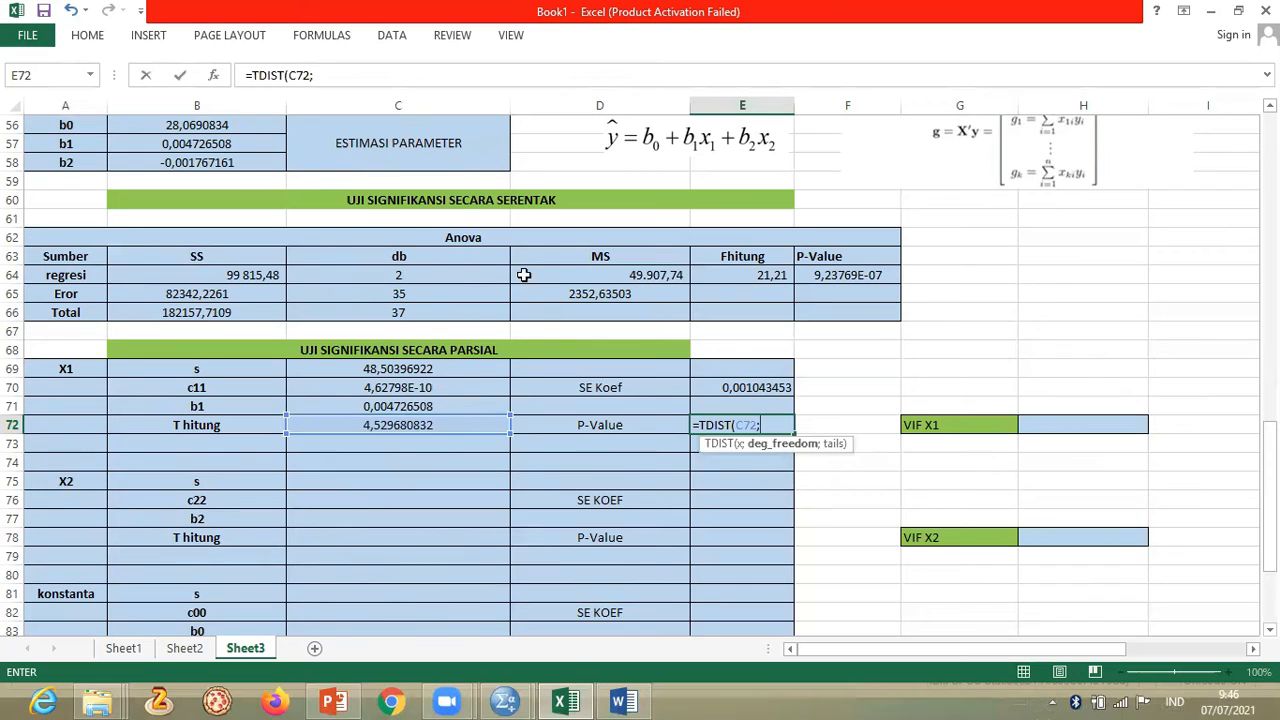
left_click(400, 294)
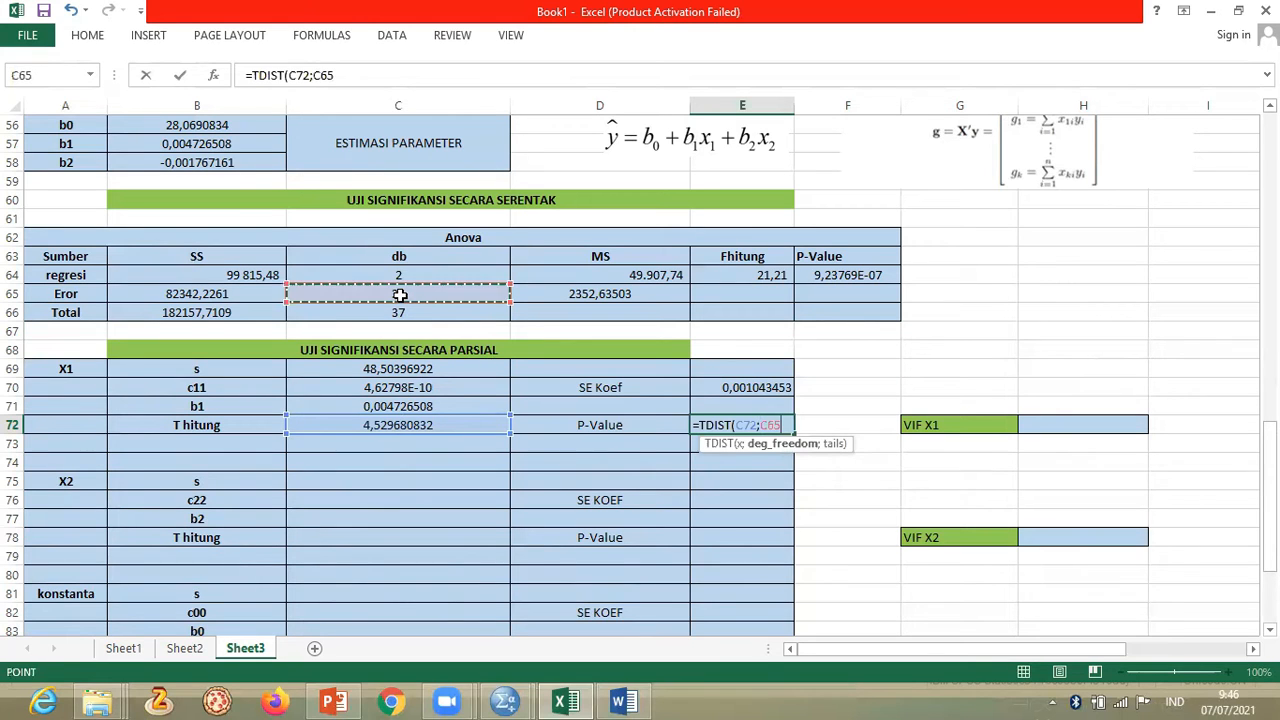
type(";")
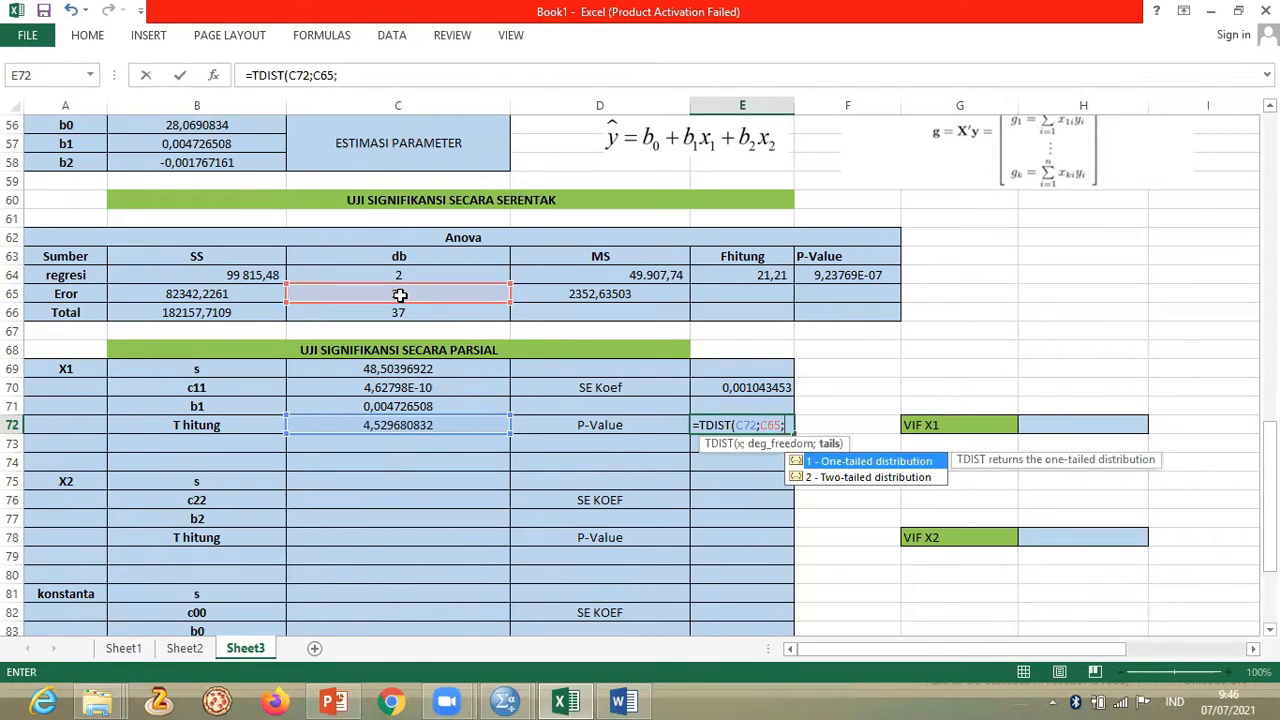
left_click(458, 278)
type(")")
key("Return")
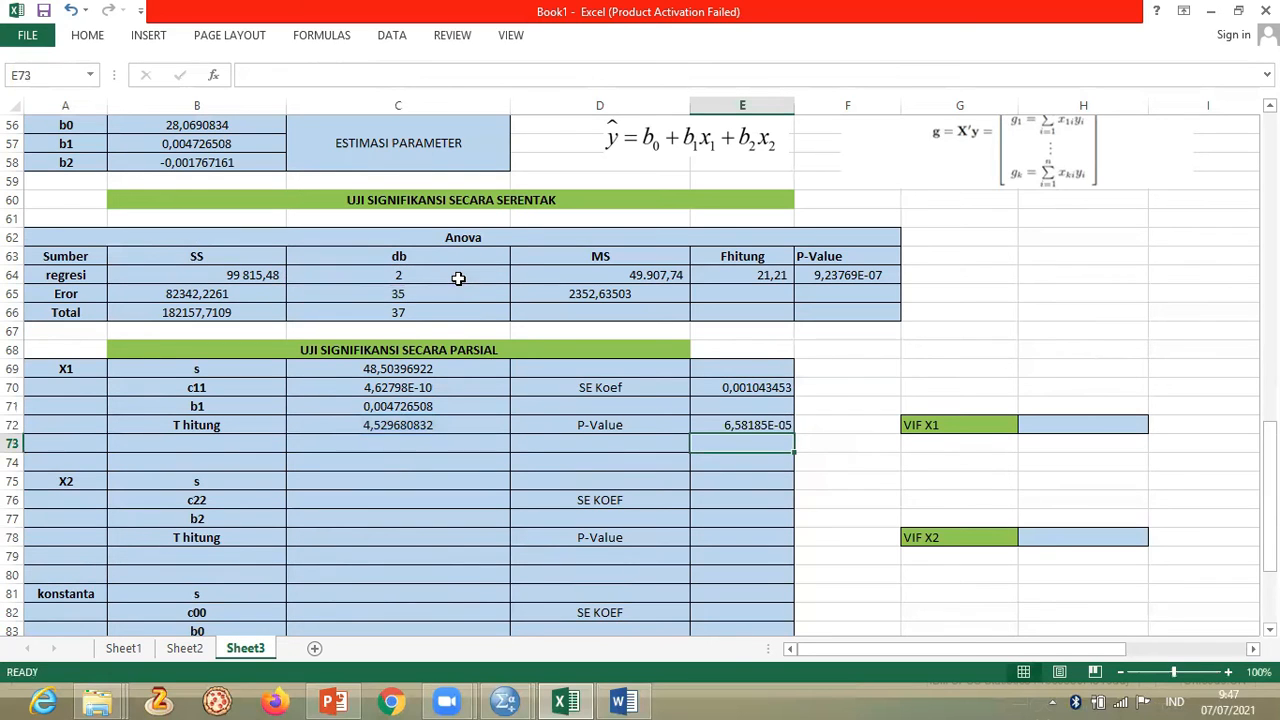
- Reuse X1's s by entering =C69 as s for X2 in C75 and for the konstanta in C81
left_click(428, 481)
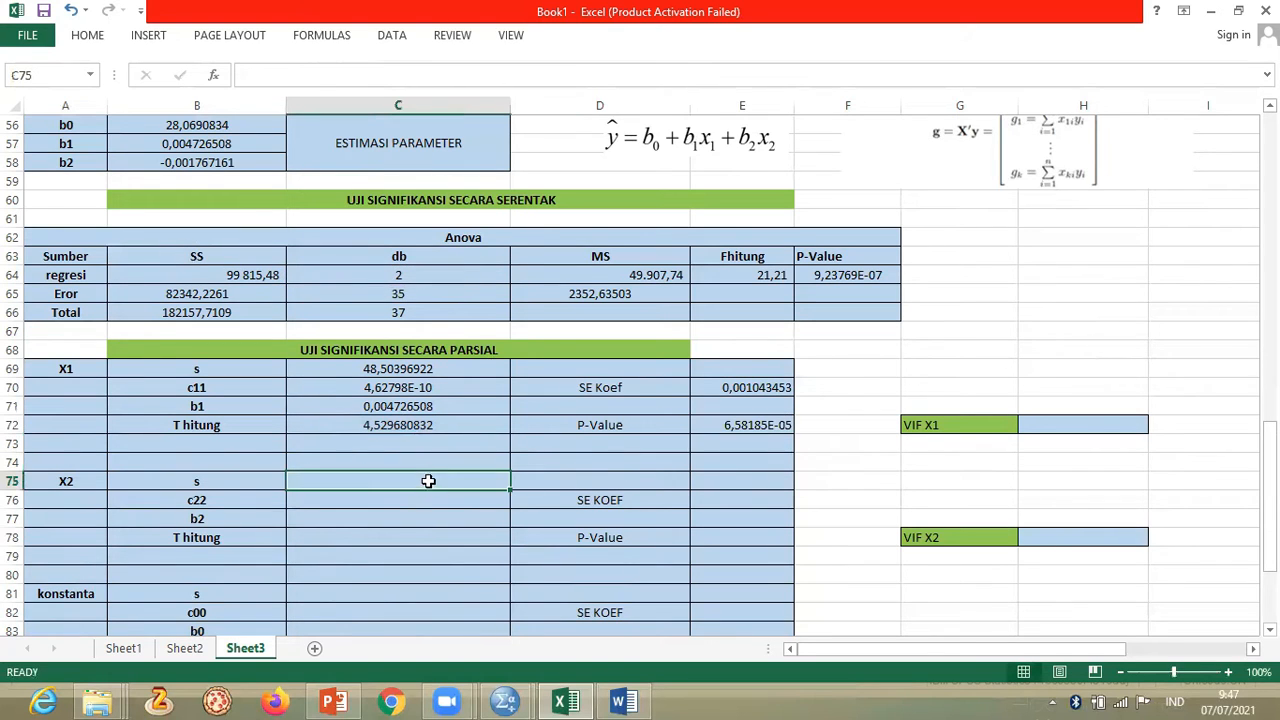
left_click(431, 369)
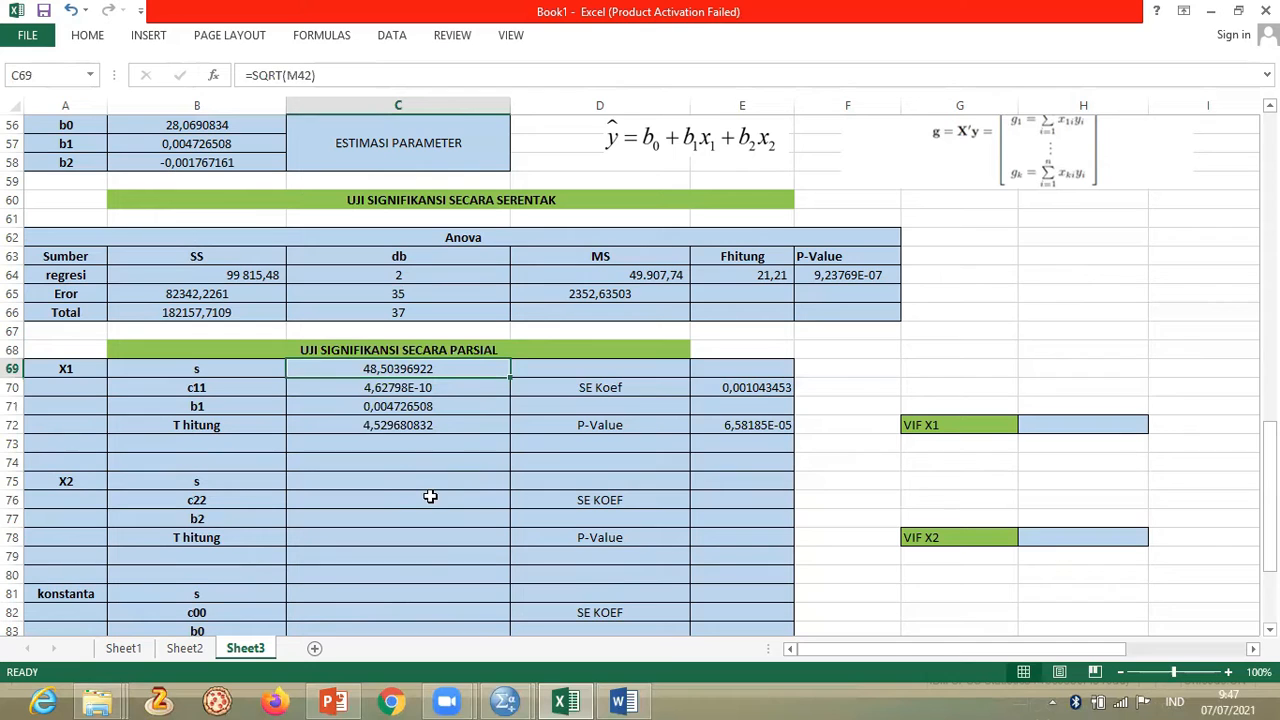
left_click(400, 481)
type("=")
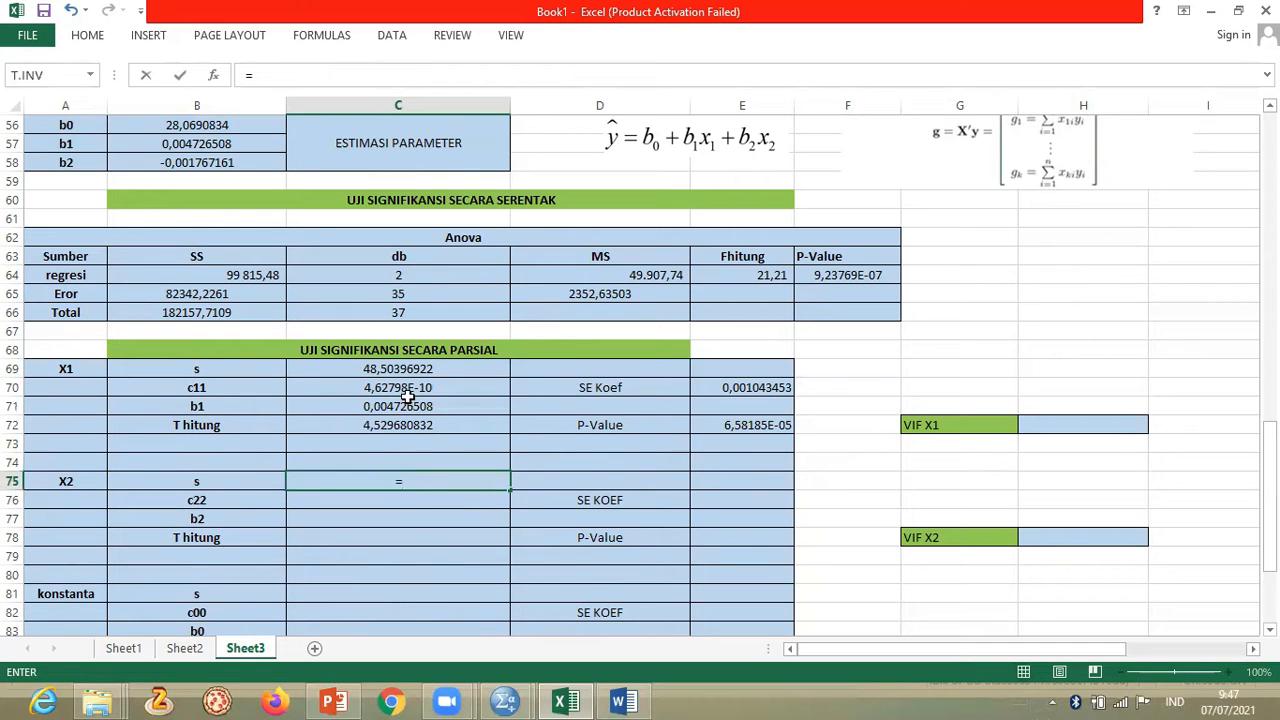
left_click(428, 369)
key("Return")
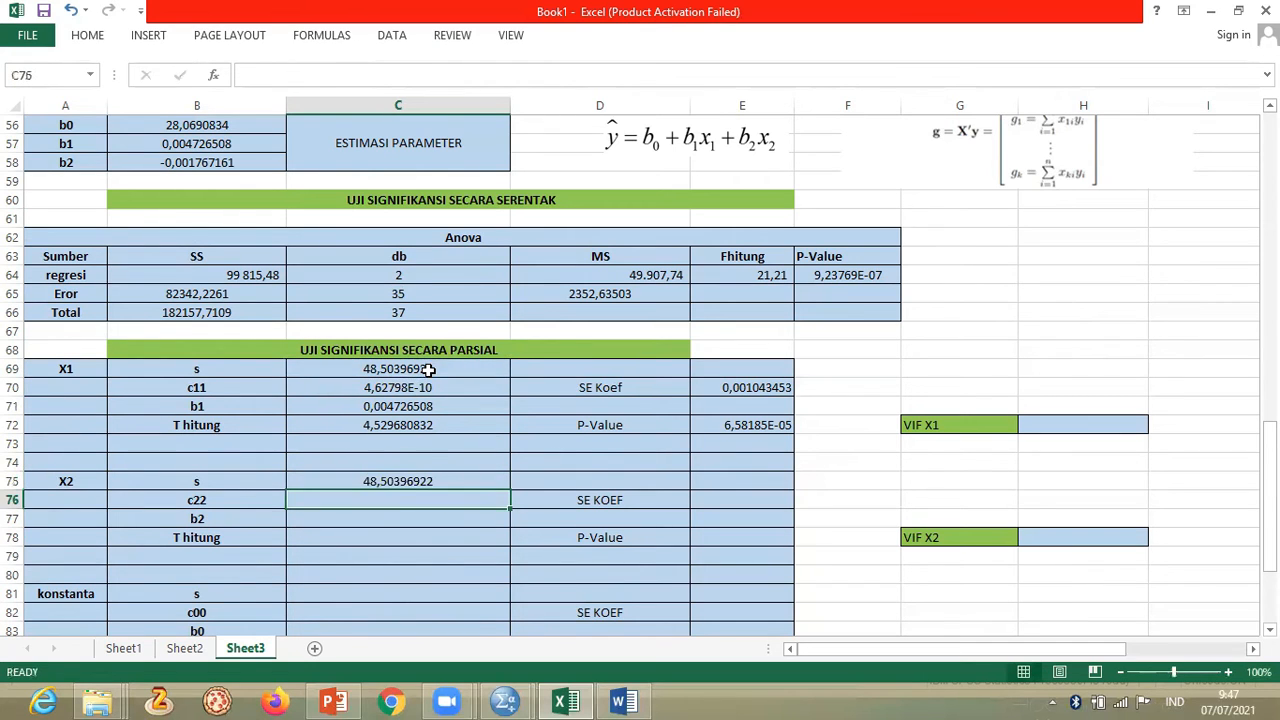
left_click(408, 592)
type("=")
left_click(459, 371)
key("Return")
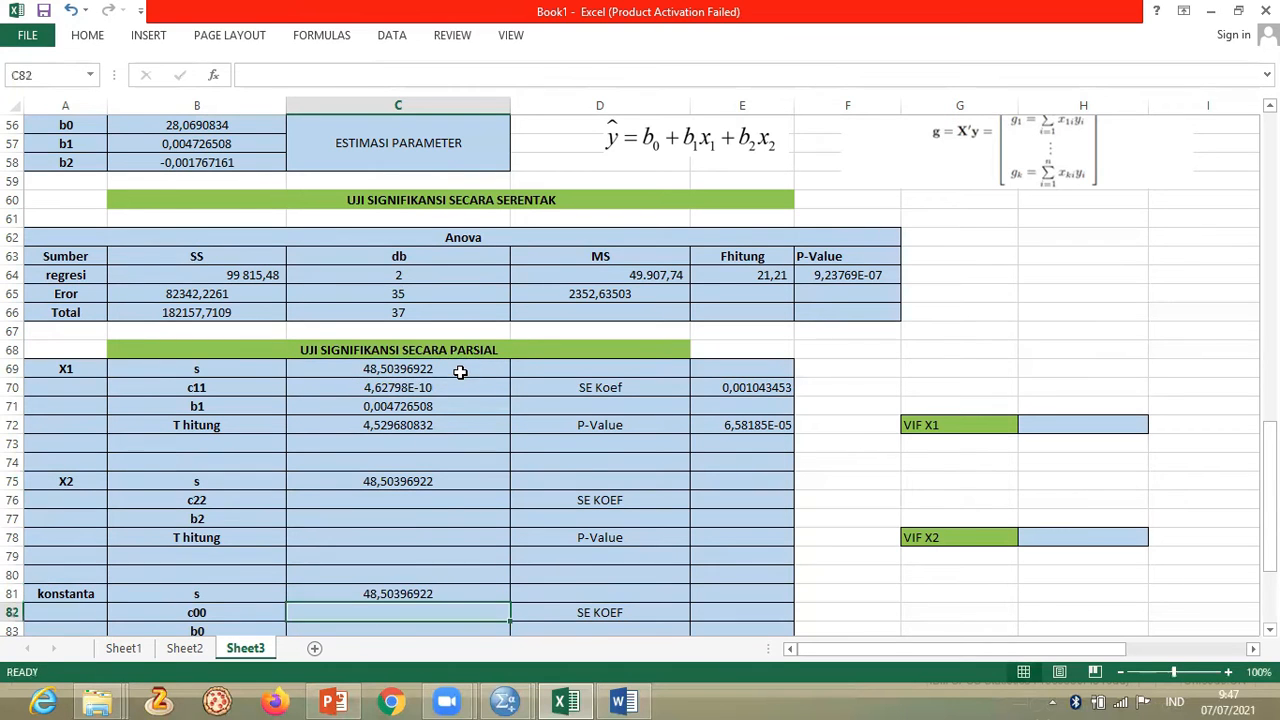
- Fill c22 for X2 in C76 by referencing the inverse matrix element with =C54
left_click(441, 498)
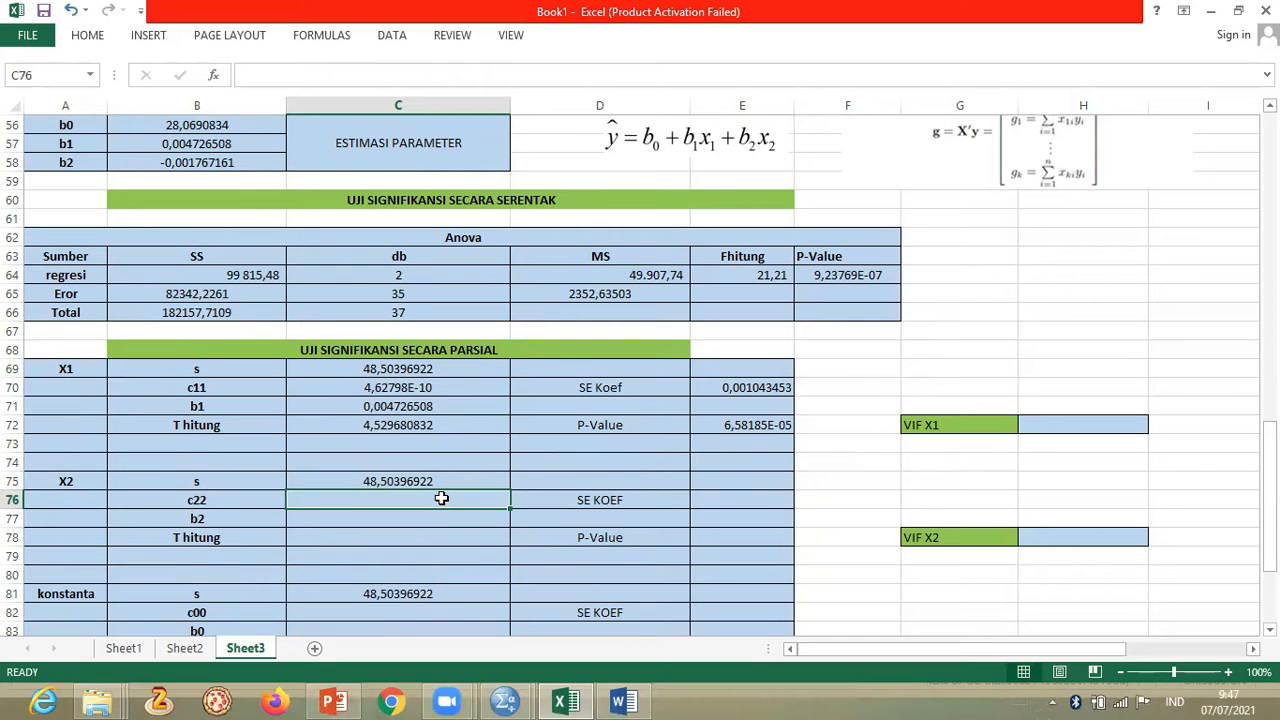
left_click_drag(1268, 500, 1268, 487)
type("=")
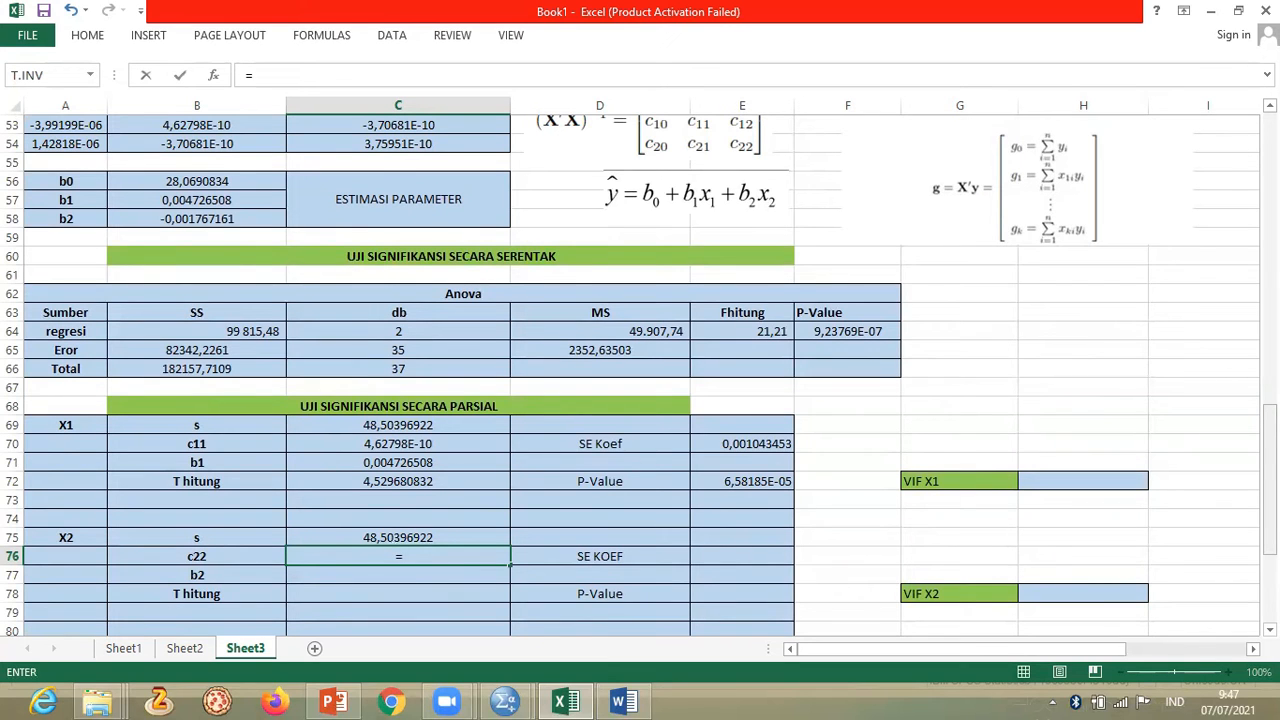
left_click_drag(1268, 488, 1268, 481)
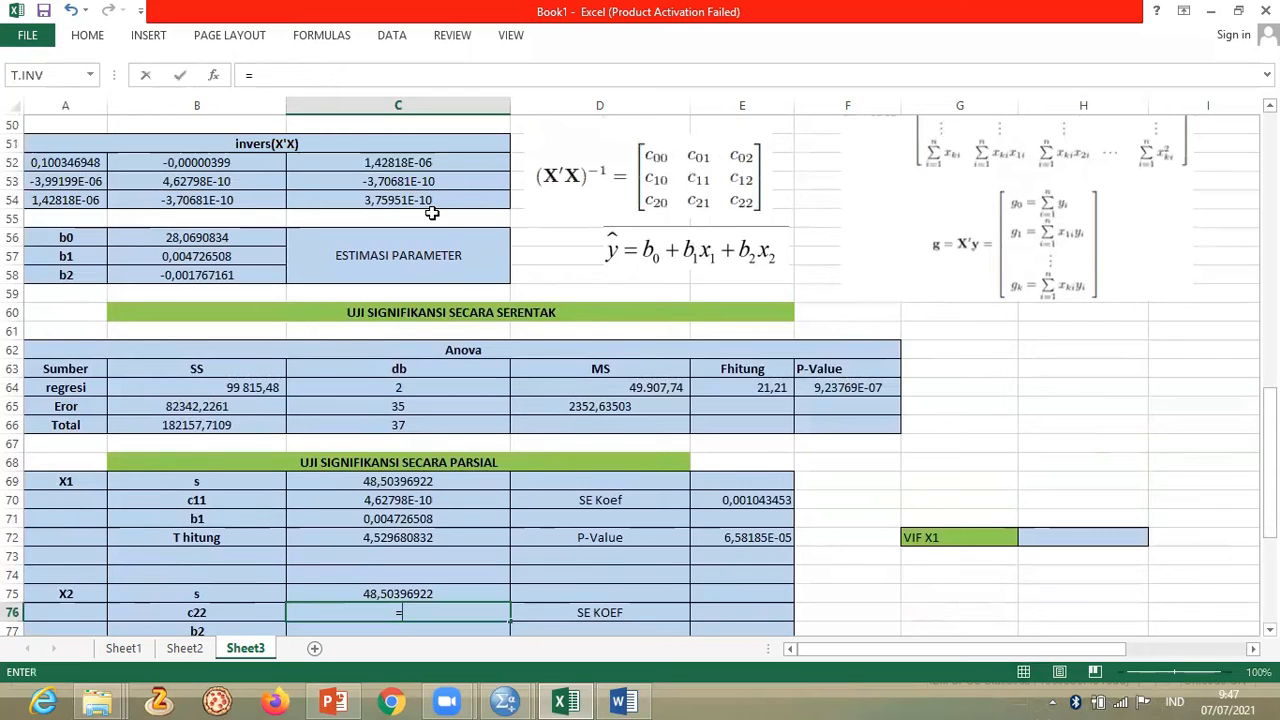
left_click(378, 204)
key("Return")
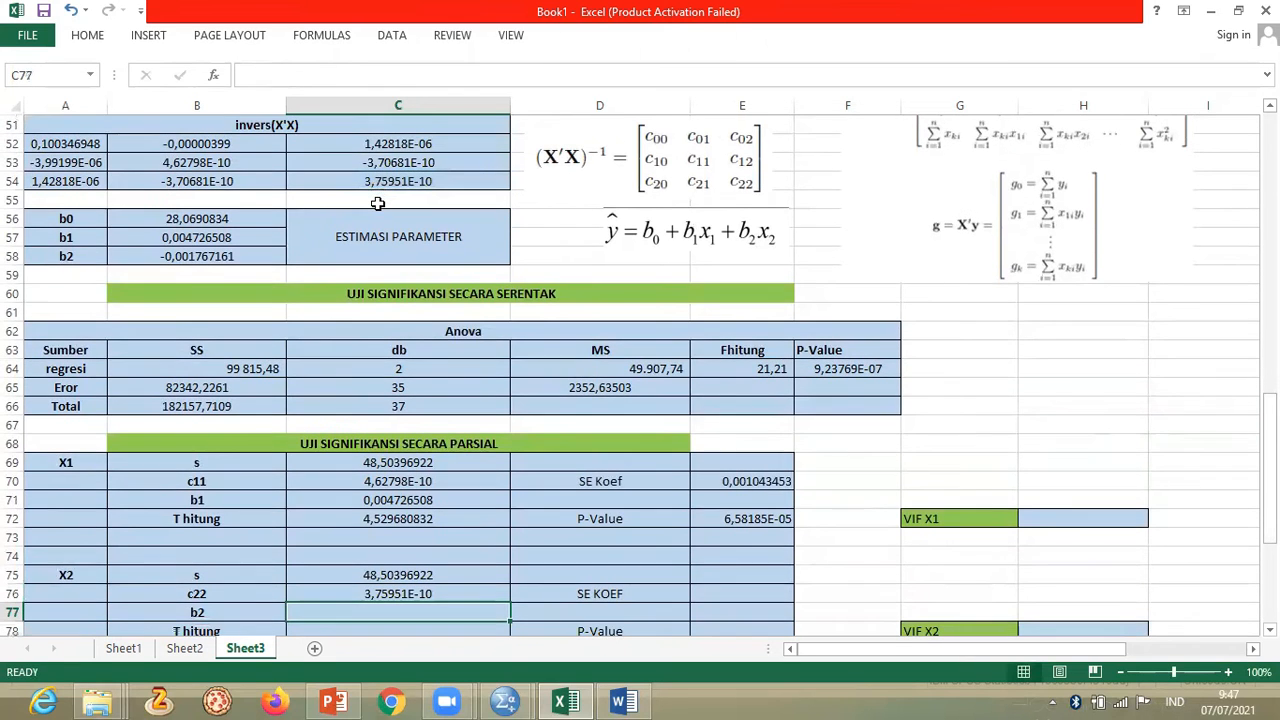
- Fill b2 for X2 in C77 by referencing the estimated parameter with =B58
type("=")
left_click(244, 256)
key("Return")
- Calculate the SE KOEF for X2 in E76 from its s and c22 with =C75*SQRT(C76)
key("Right")
key("Right")
key("Up")
key("Up")
type("=")
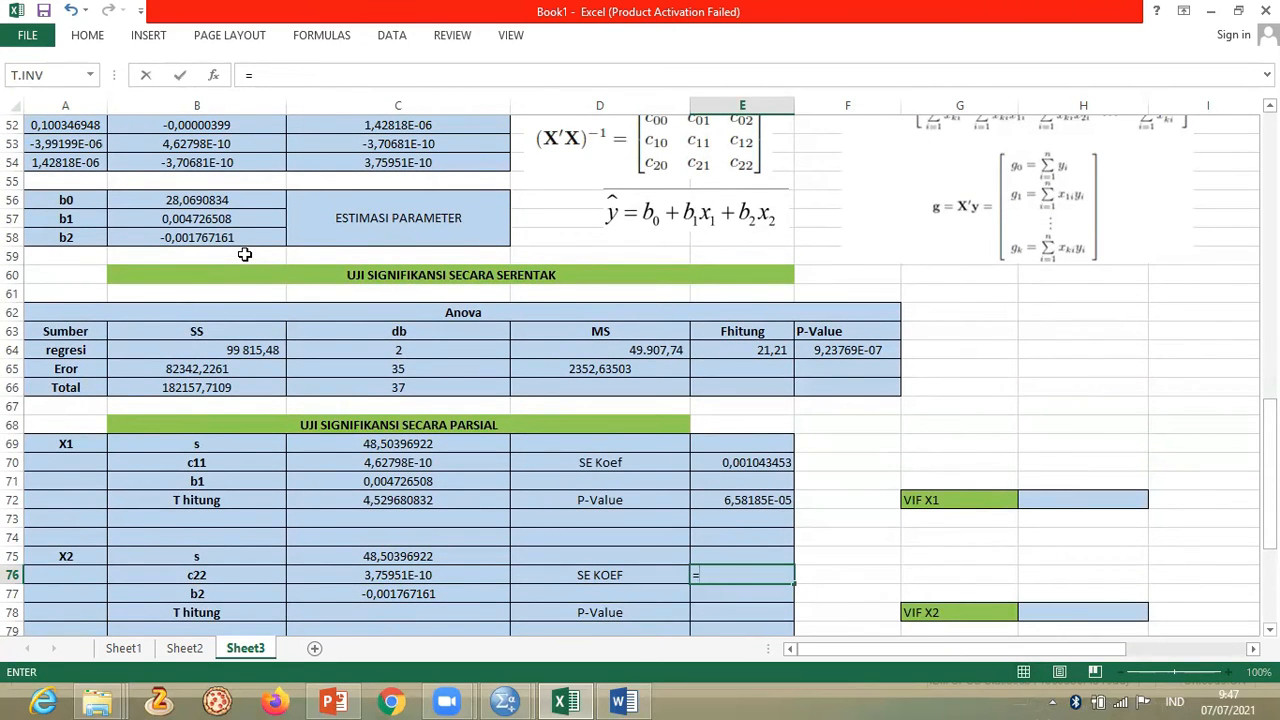
left_click(440, 557)
type("*")
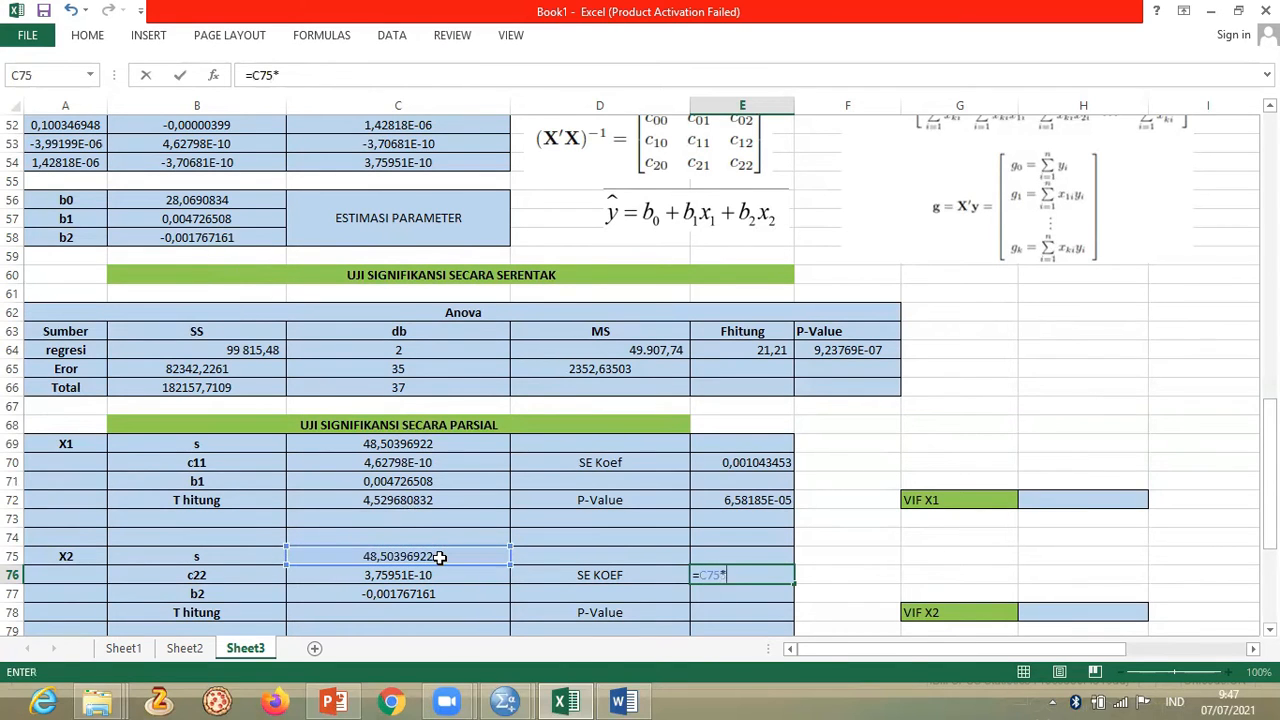
type("SQRT(")
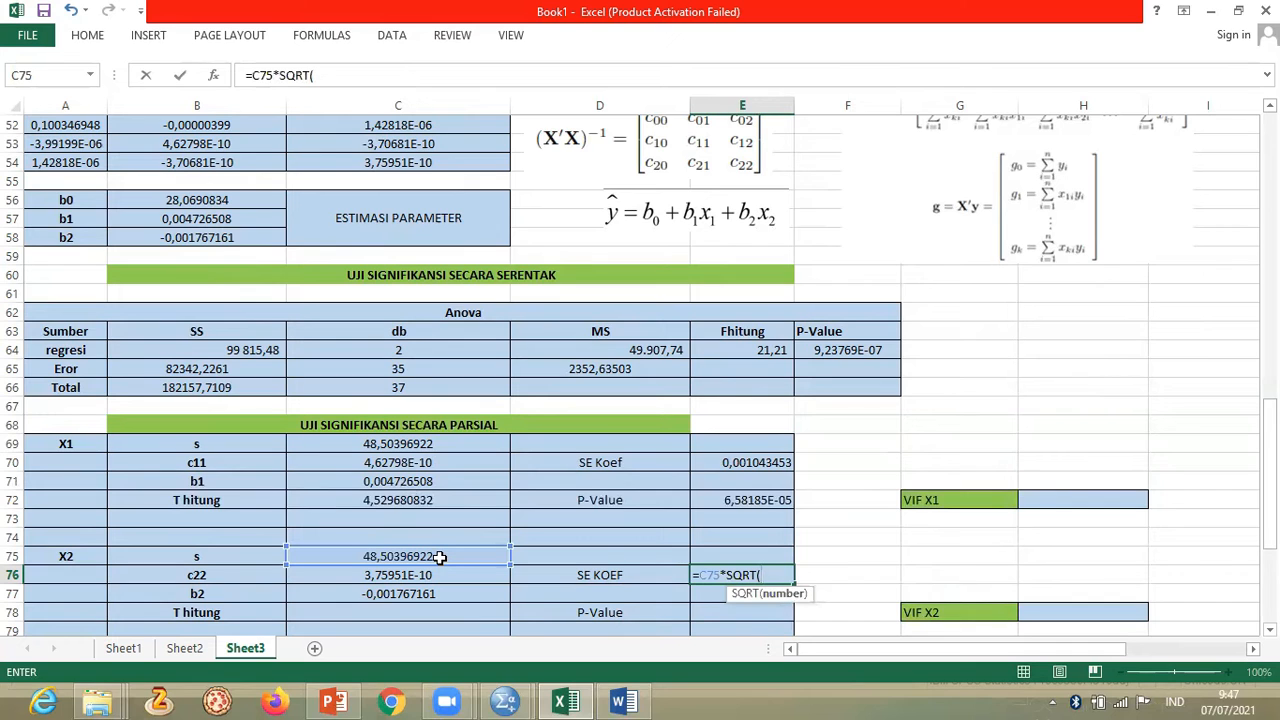
left_click(477, 577)
key("Return")
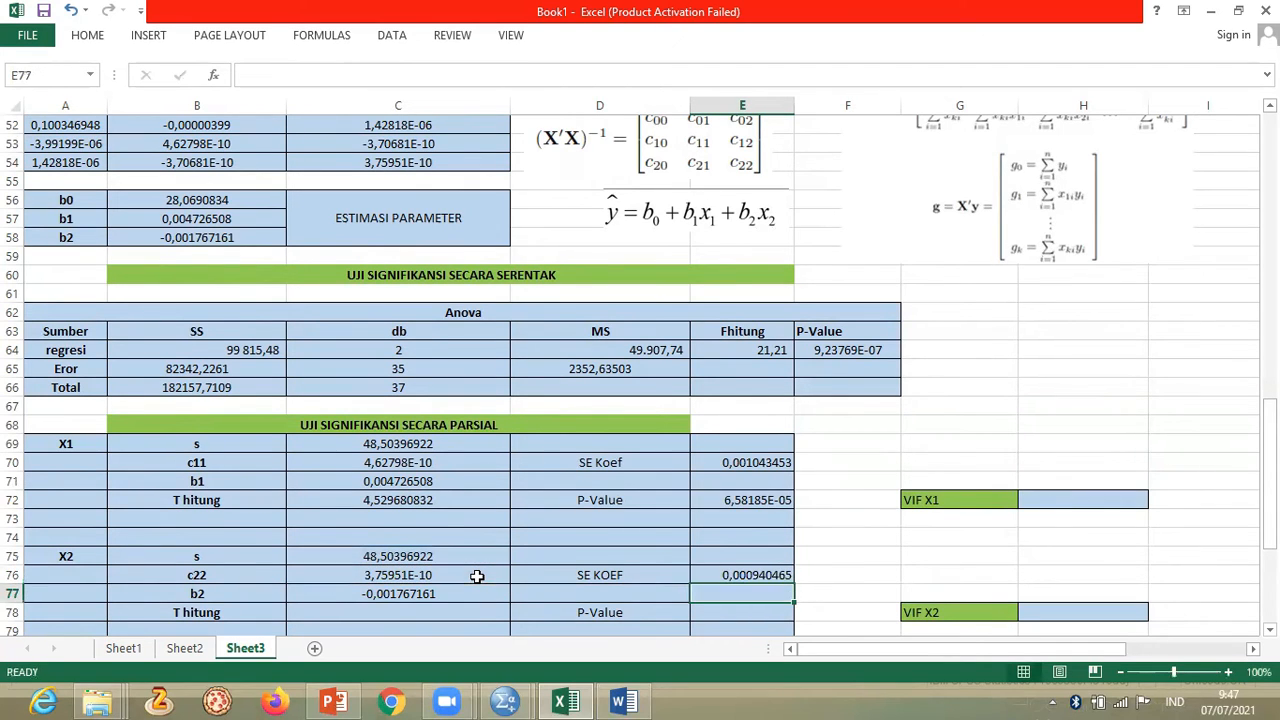
- Calculate T hitung for X2 in C78 by dividing b2 by its SE KOEF with =C77/E76
key("Down")
key("Left")
key("Left")
key("Left")
key("Right")
scroll(477, 577, "down", 1)
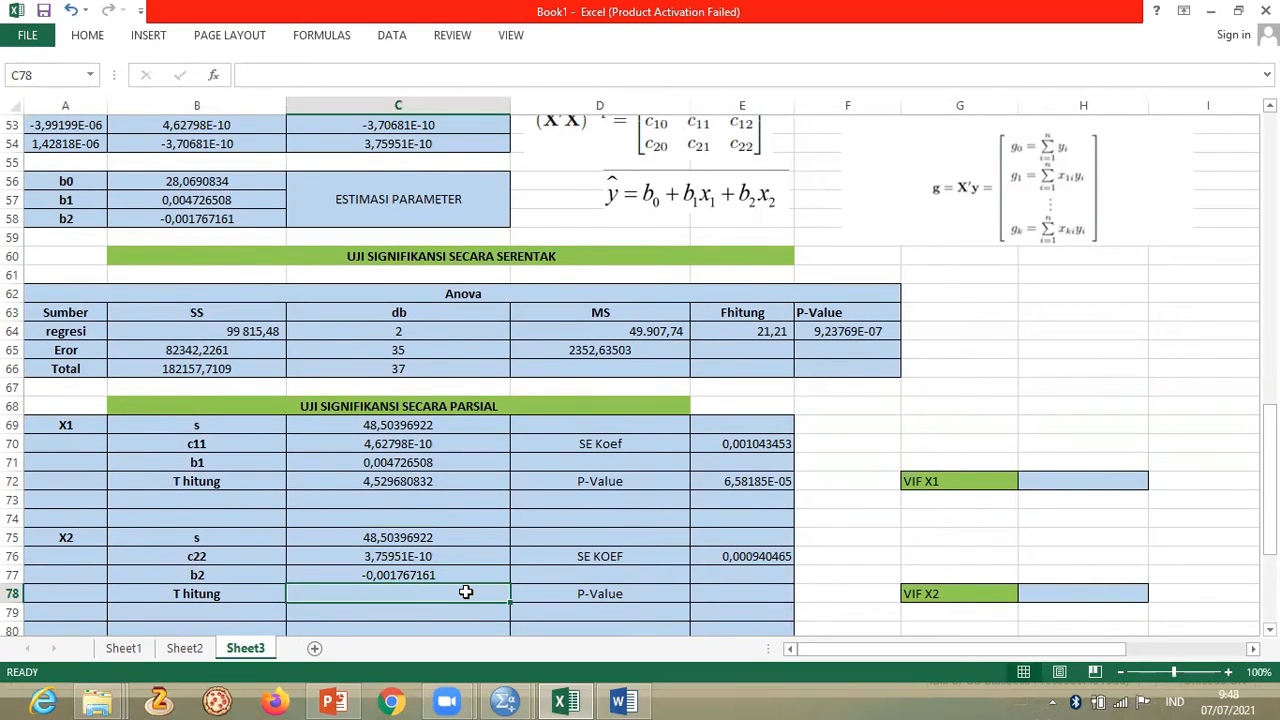
type("=")
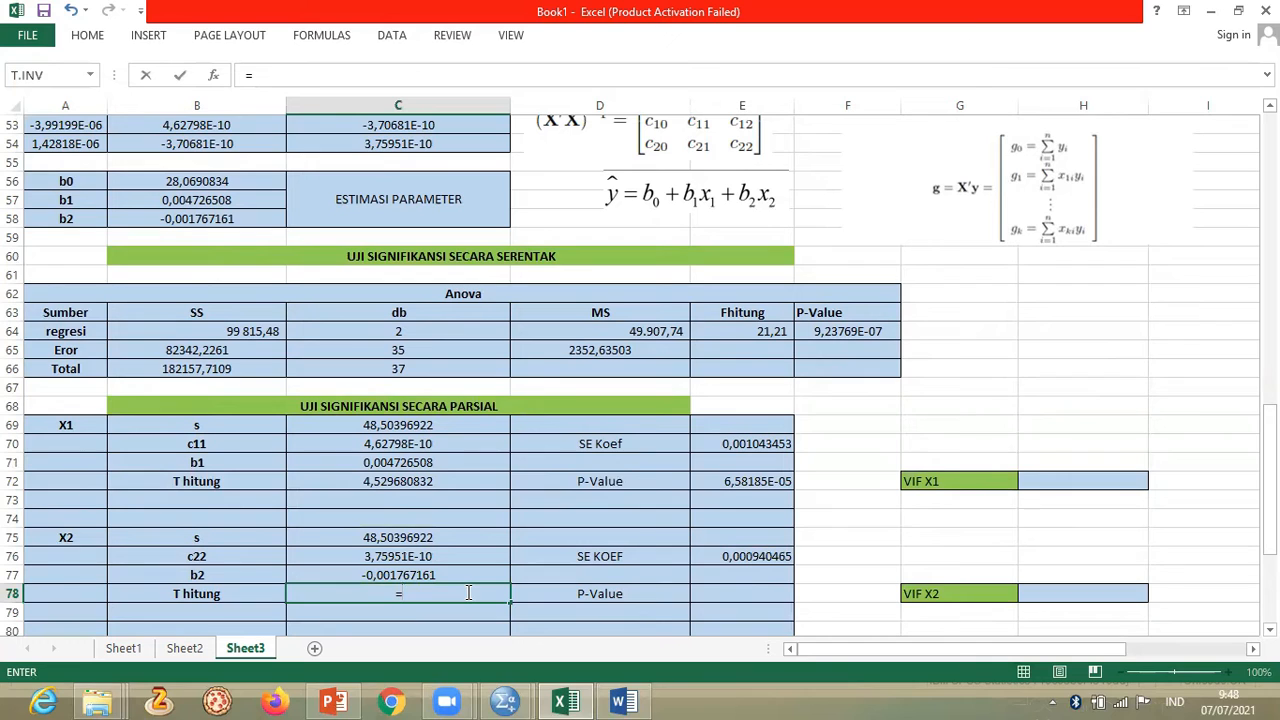
left_click(430, 575)
type("/")
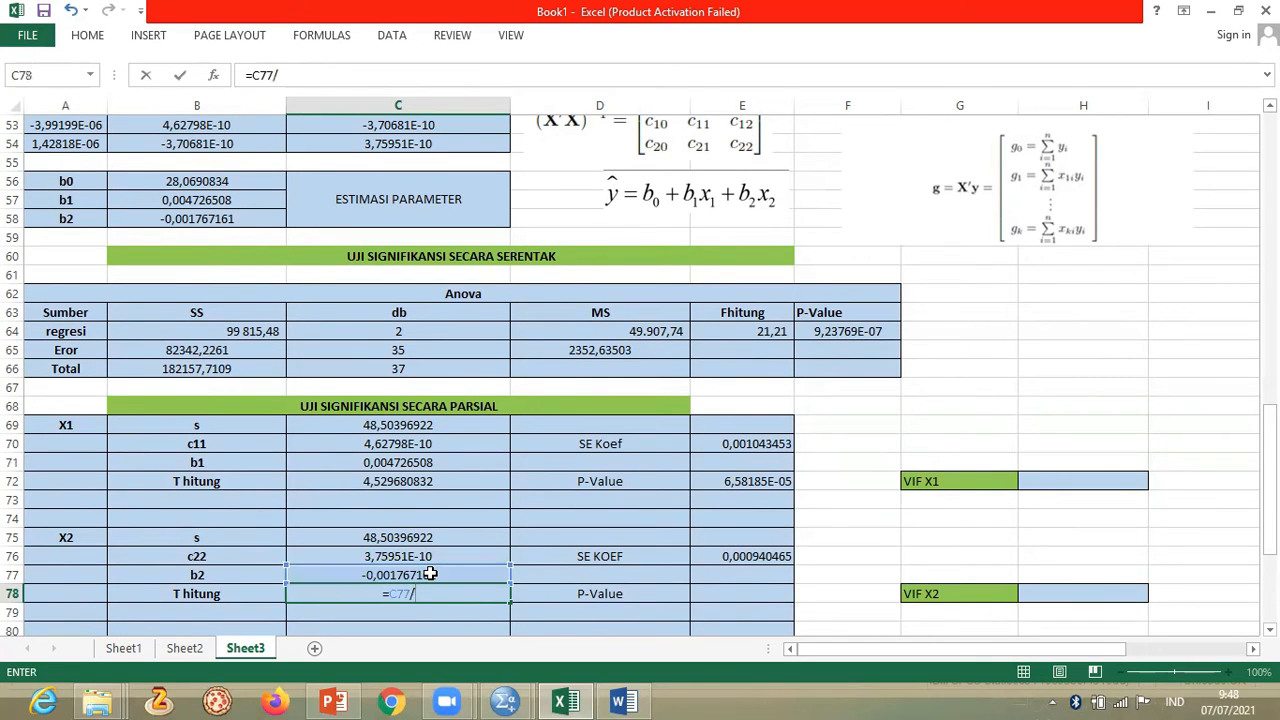
left_click(758, 558)
key("Return")
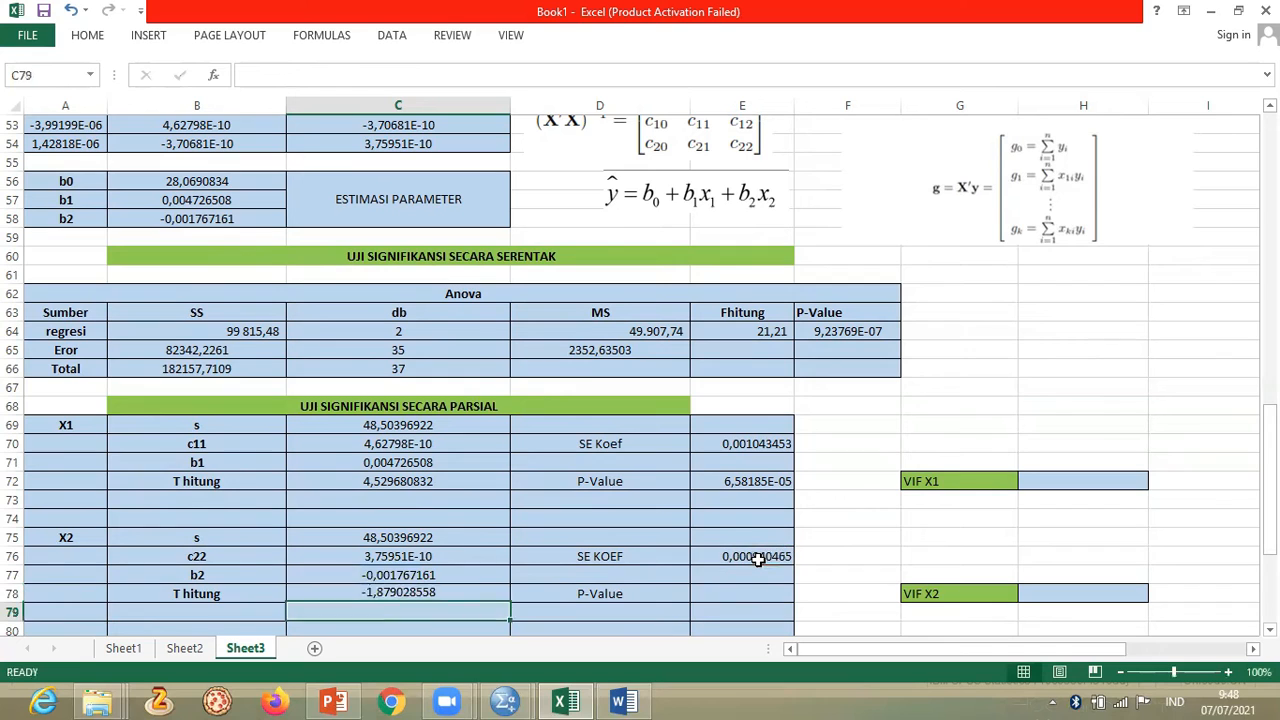
- Compute the absolute value of X2's T hitung in C79 with =ABS(C78)
scroll(758, 558, "down", 1)
key("Up")
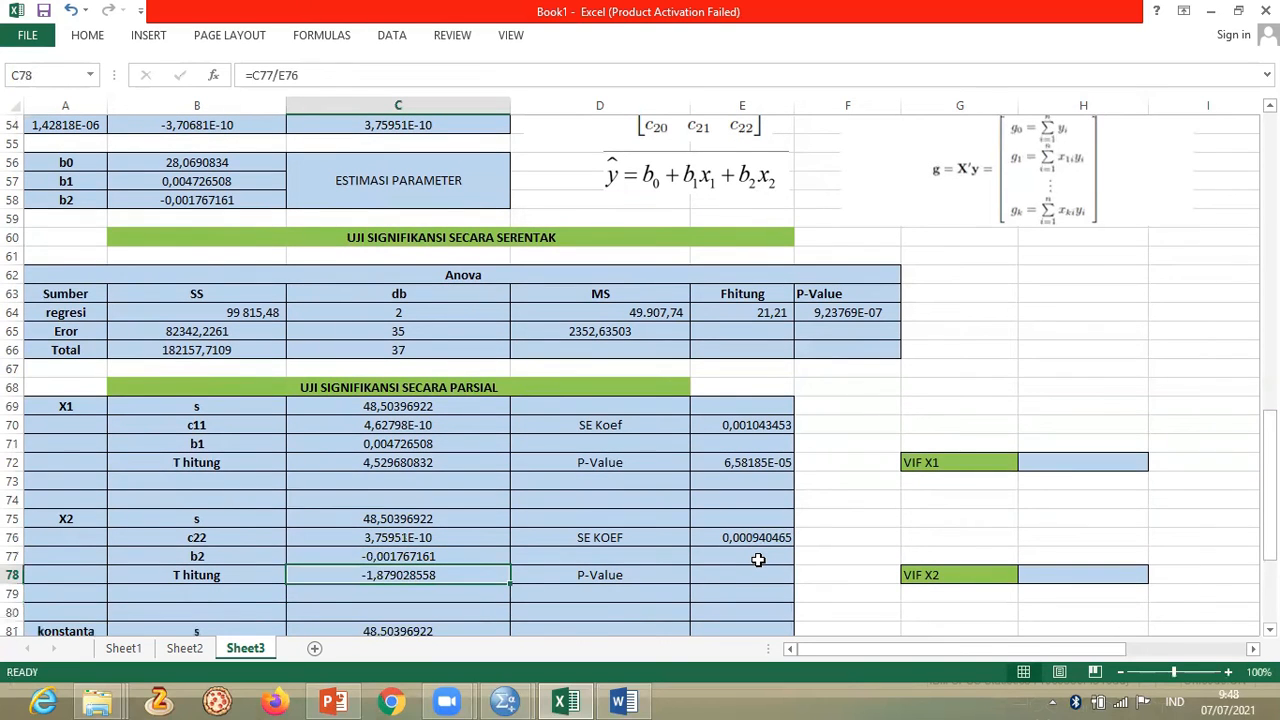
key("Down")
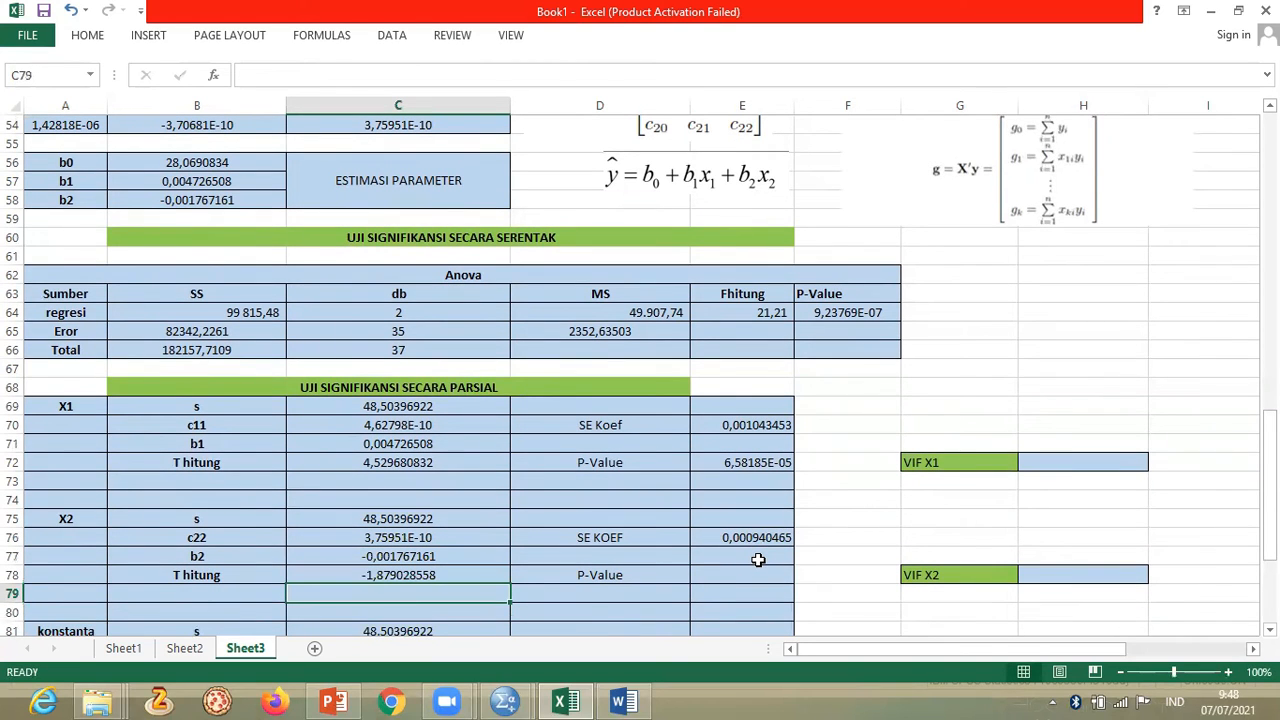
type("=ABS(")
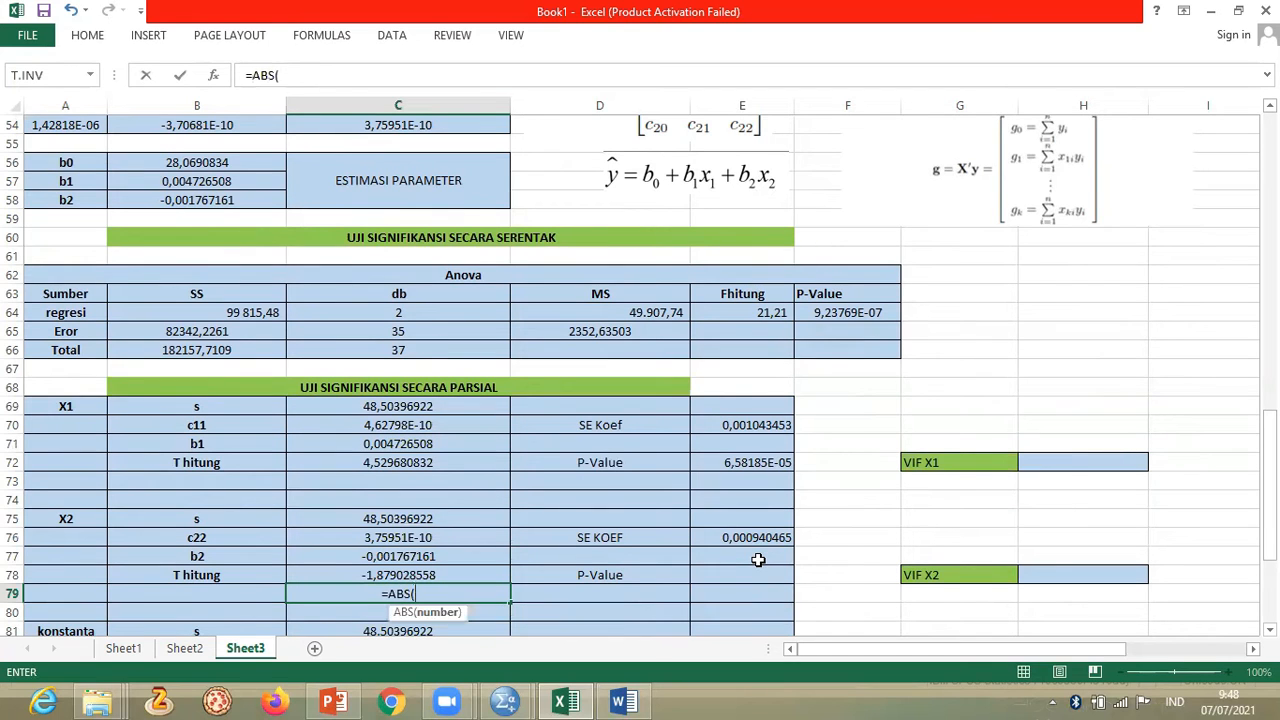
left_click(480, 570)
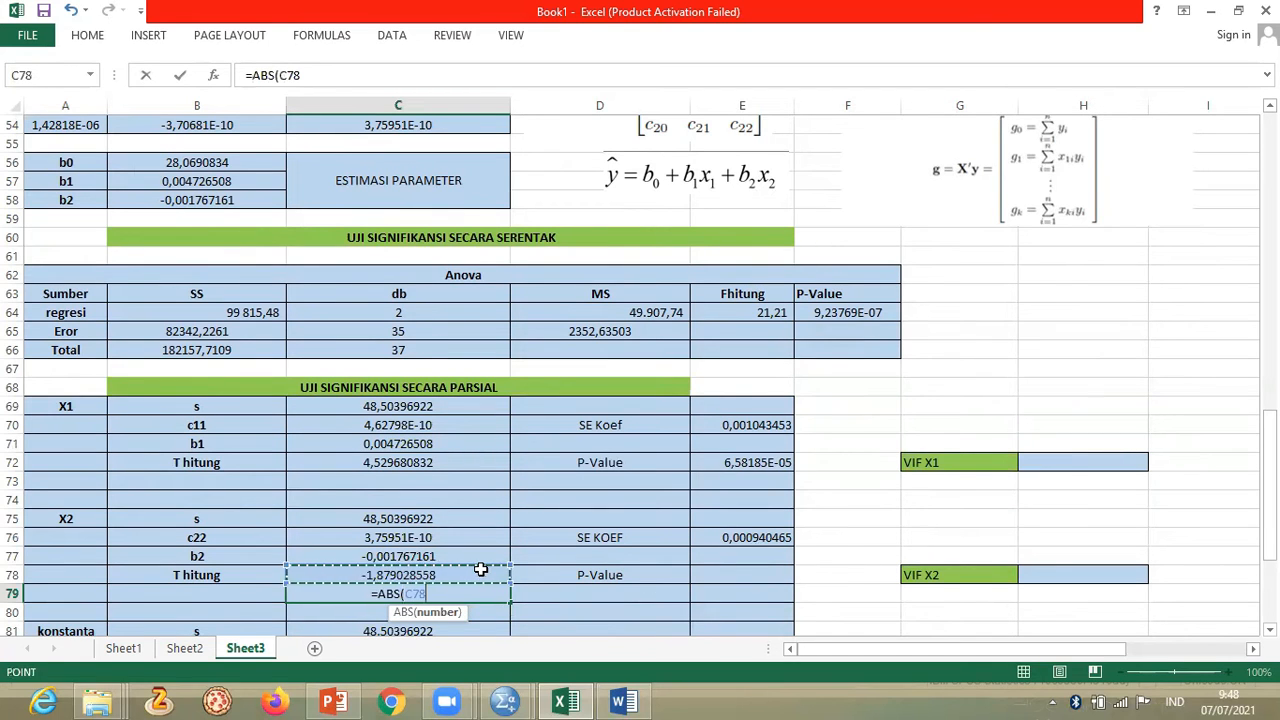
type(")")
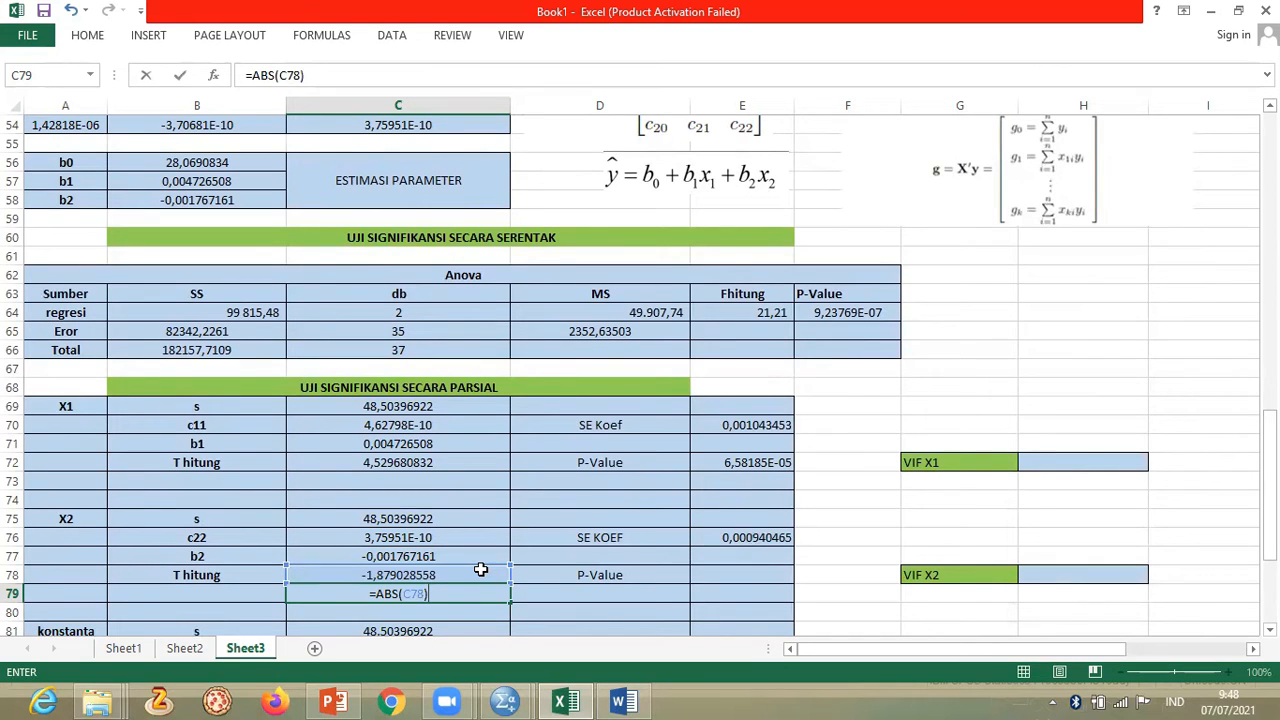
key("Return")
- Calculate the P-Value for X2 in E78 with =TDIST(C79;C65;C64), using the absolute T hitung and the error db
key("Right")
key("Right")
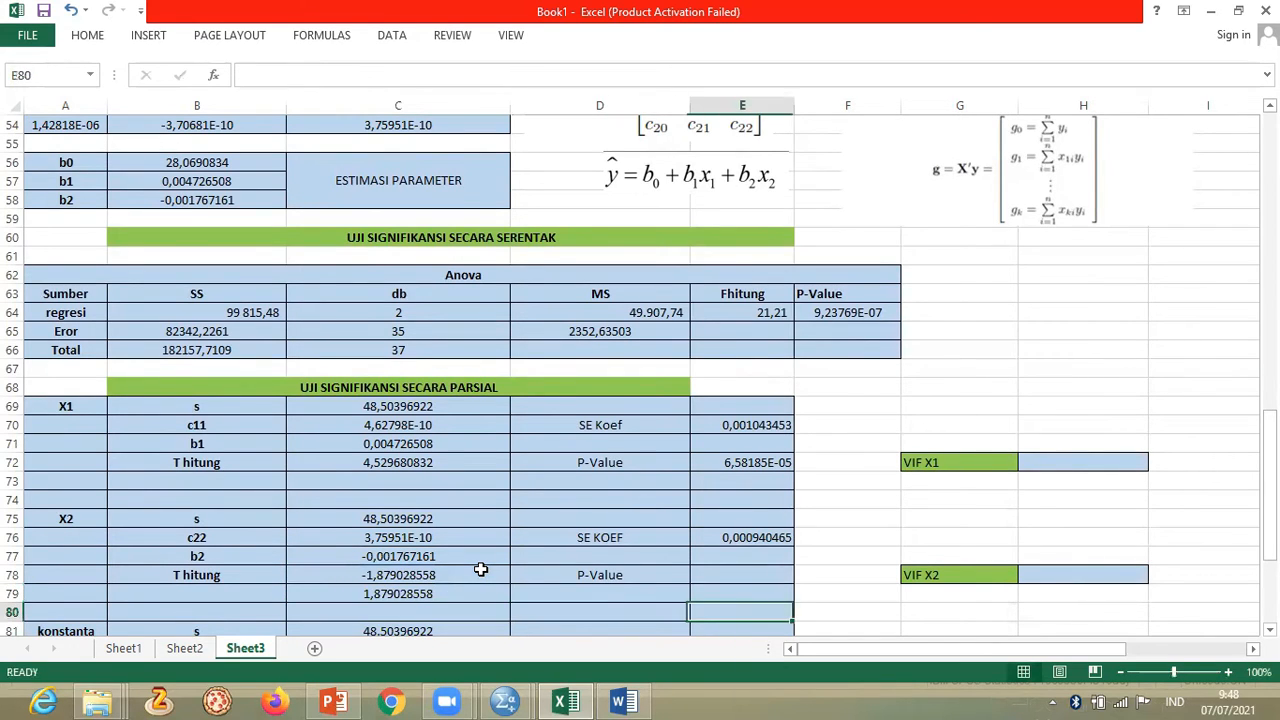
key("Up")
key("Up")
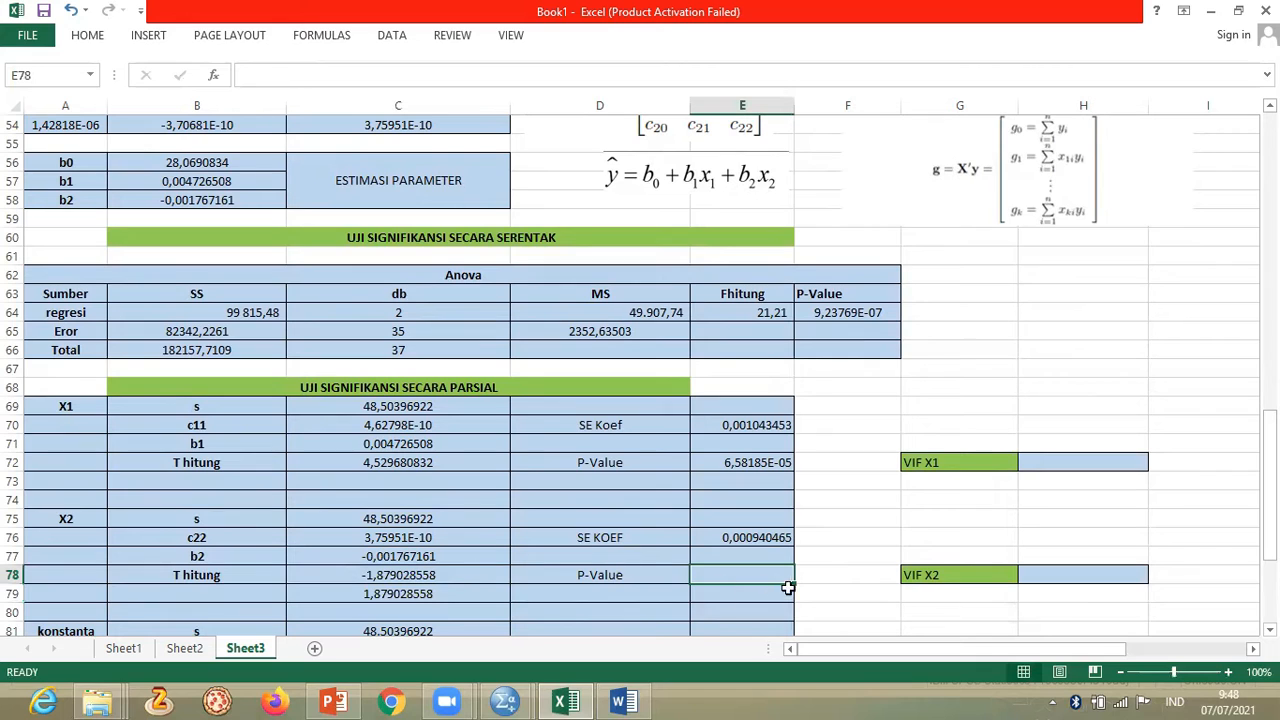
type("=")
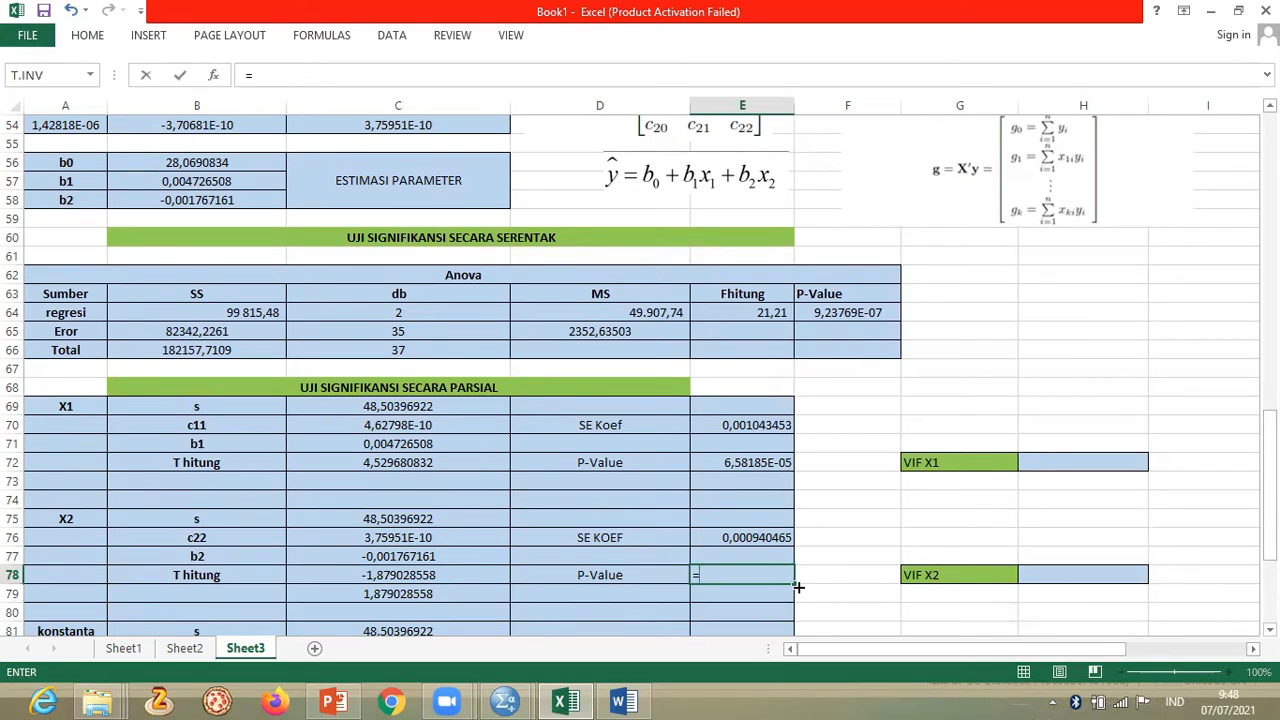
type("TDIST")
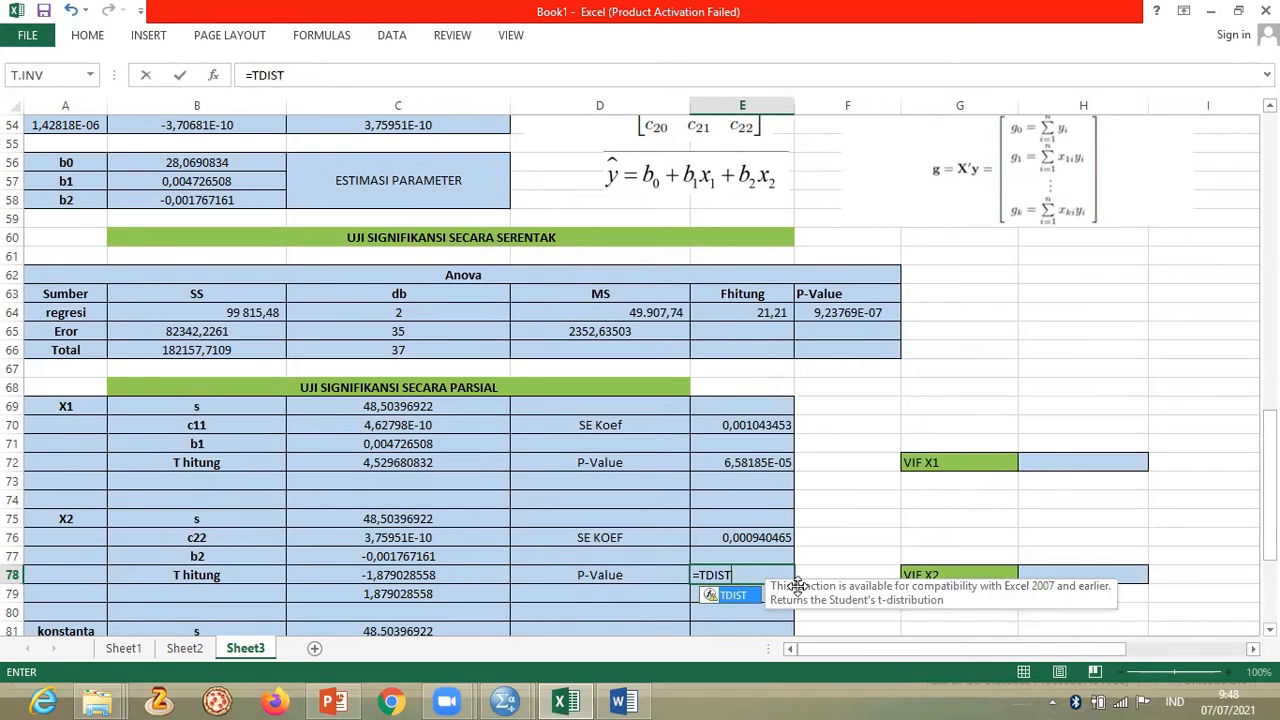
type("(")
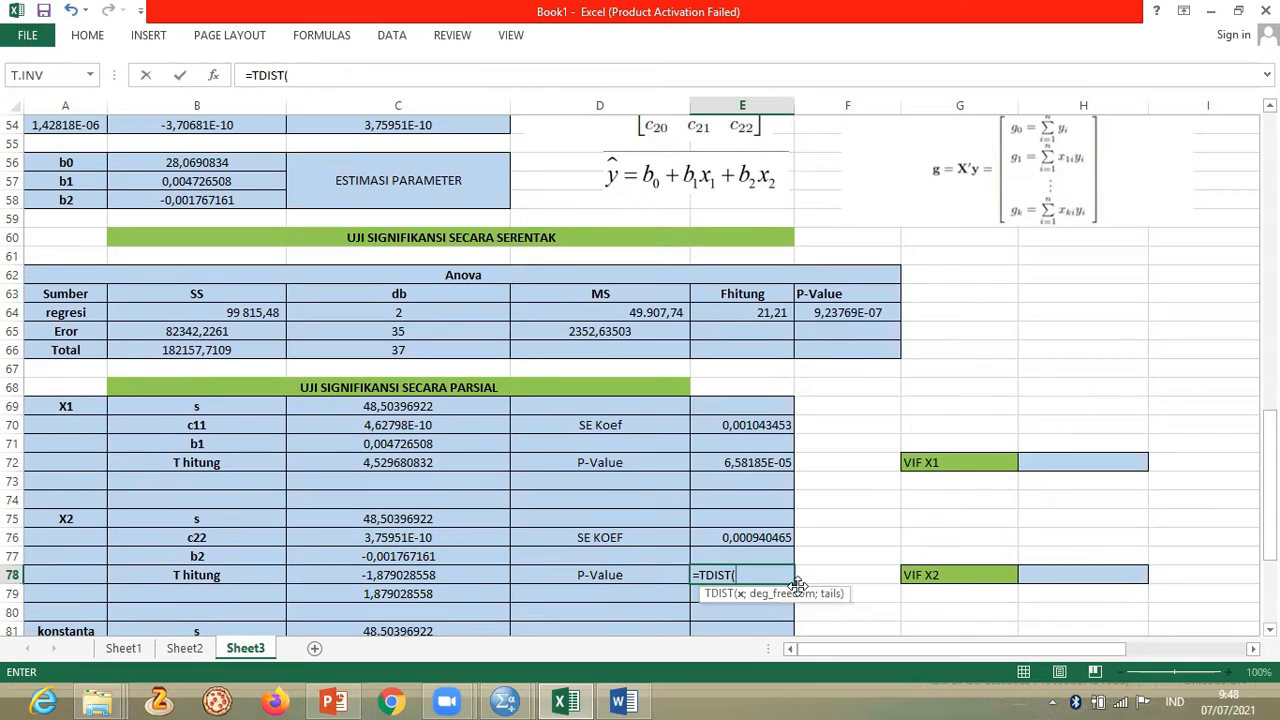
left_click(452, 595)
type(";")
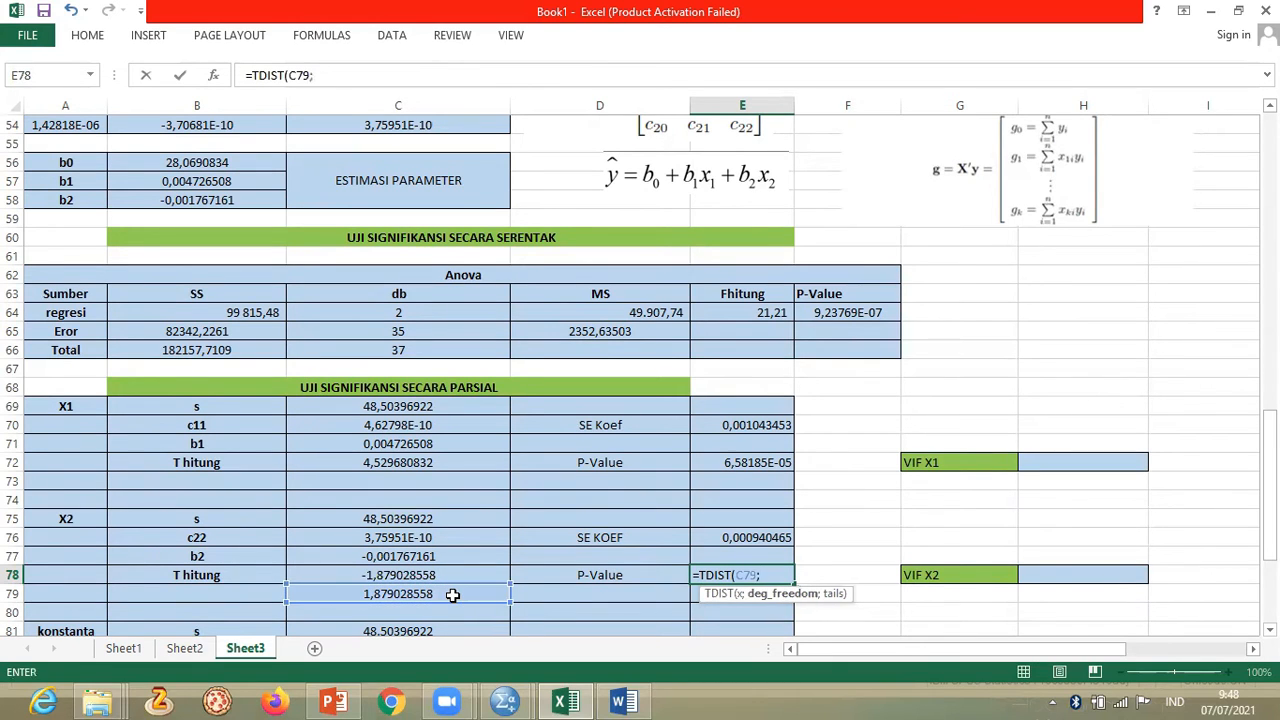
left_click(428, 332)
type(";")
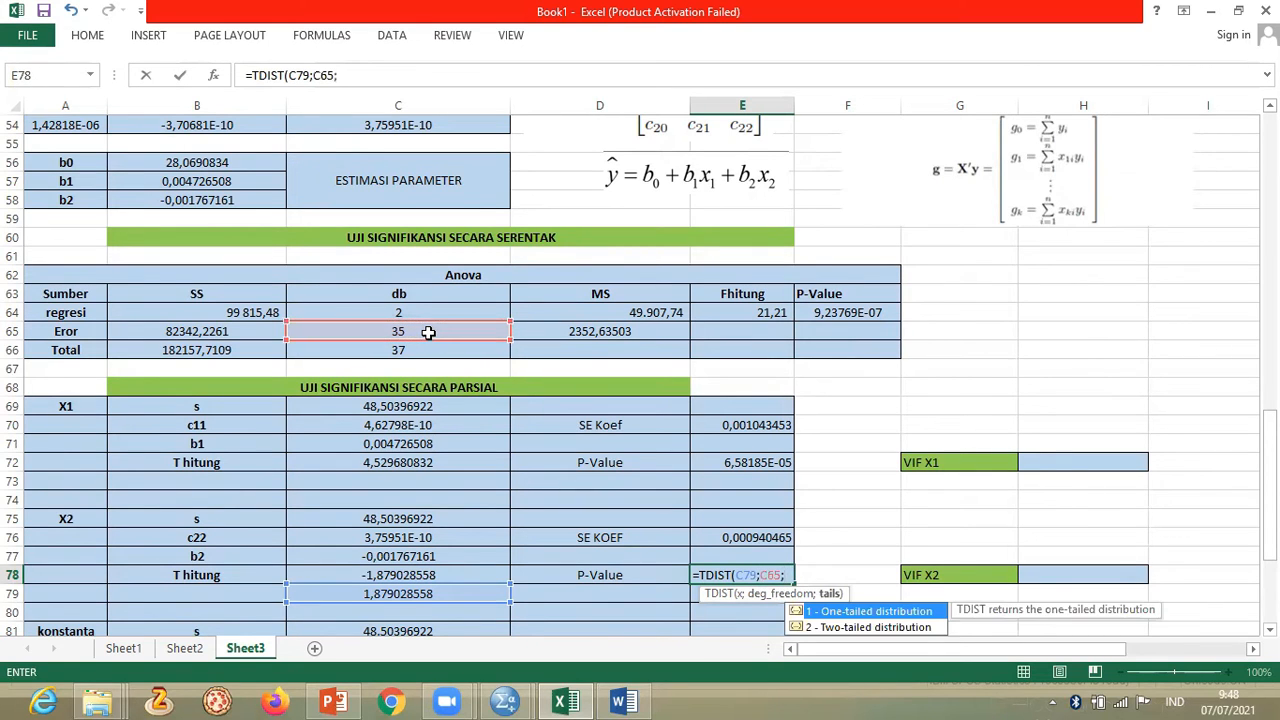
left_click(466, 314)
type(")")
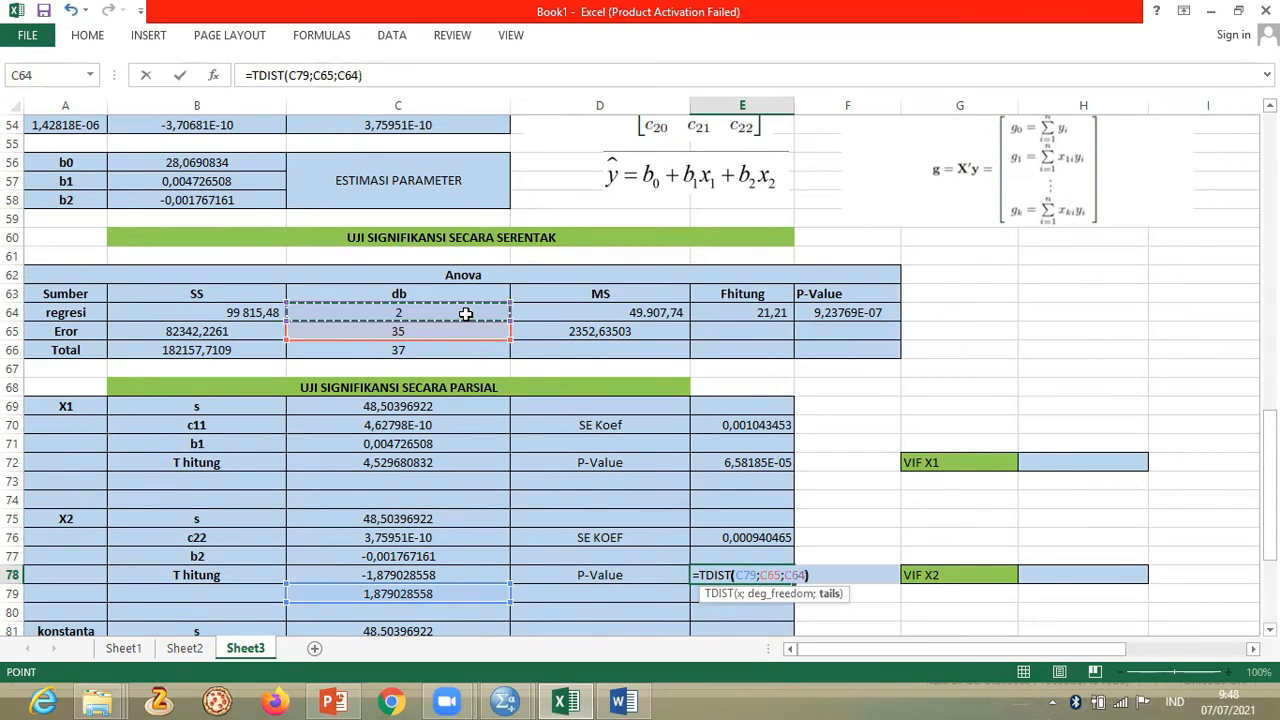
key("Return")
- Fill c00 for the konstanta in C82 by referencing the first element of the inverse matrix with =A52
key("Down")
key("Down")
key("Down")
key("Down")
key("Down")
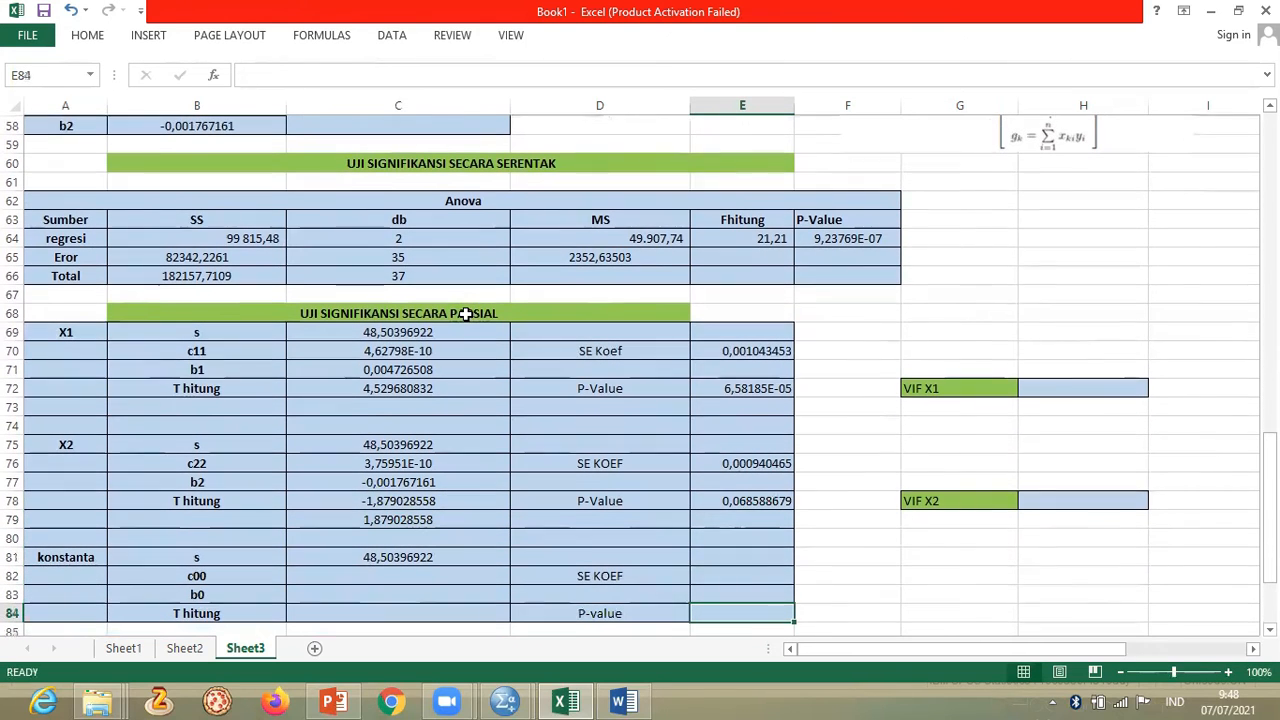
left_click(374, 573)
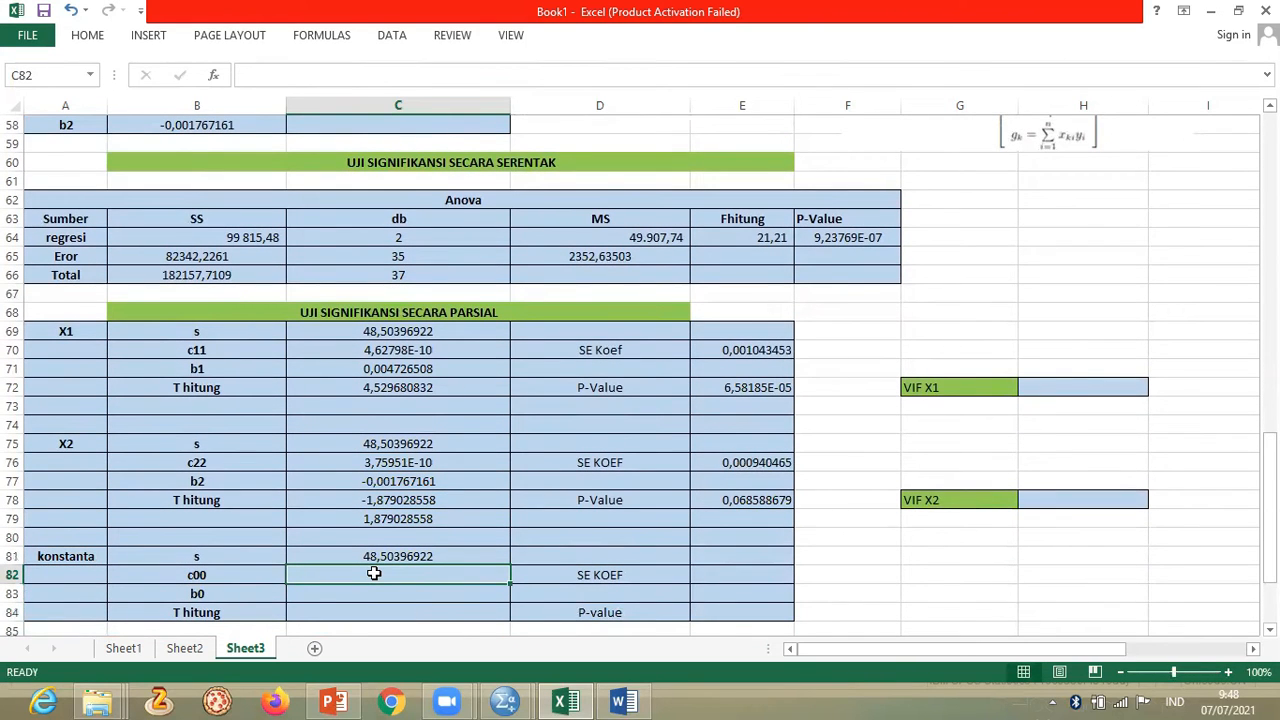
type("=")
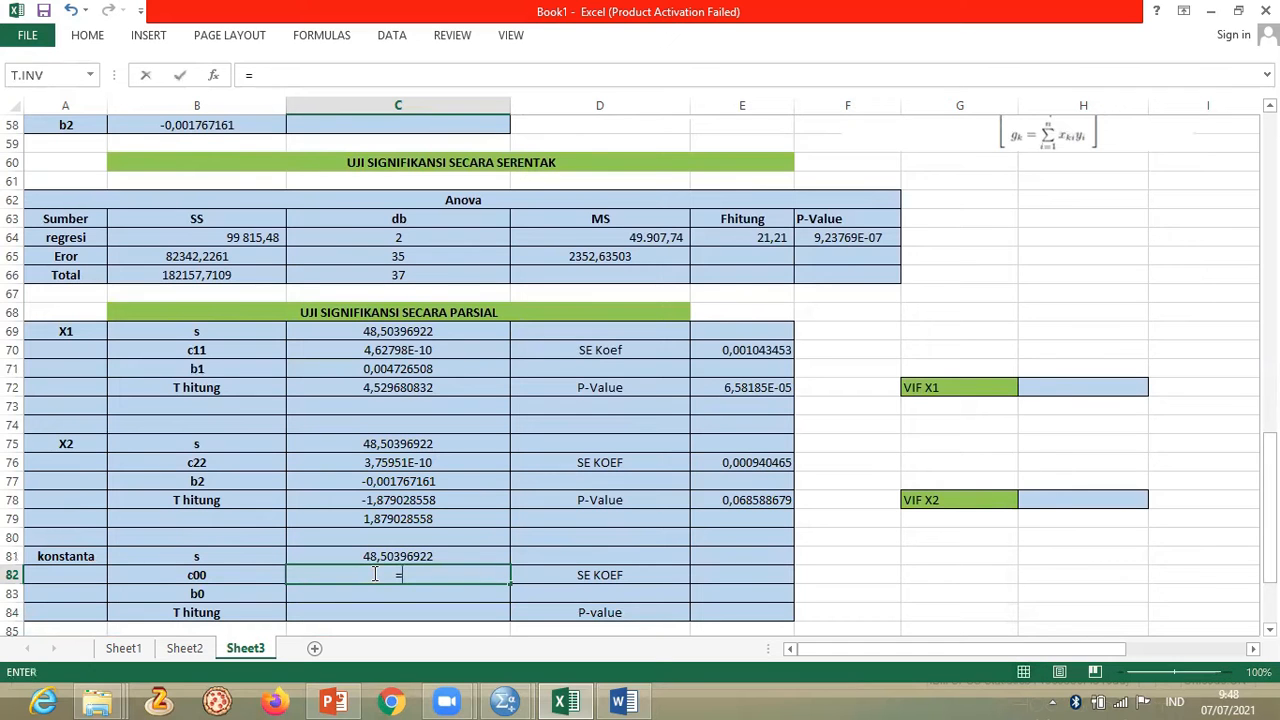
left_click_drag(1268, 508, 1268, 430)
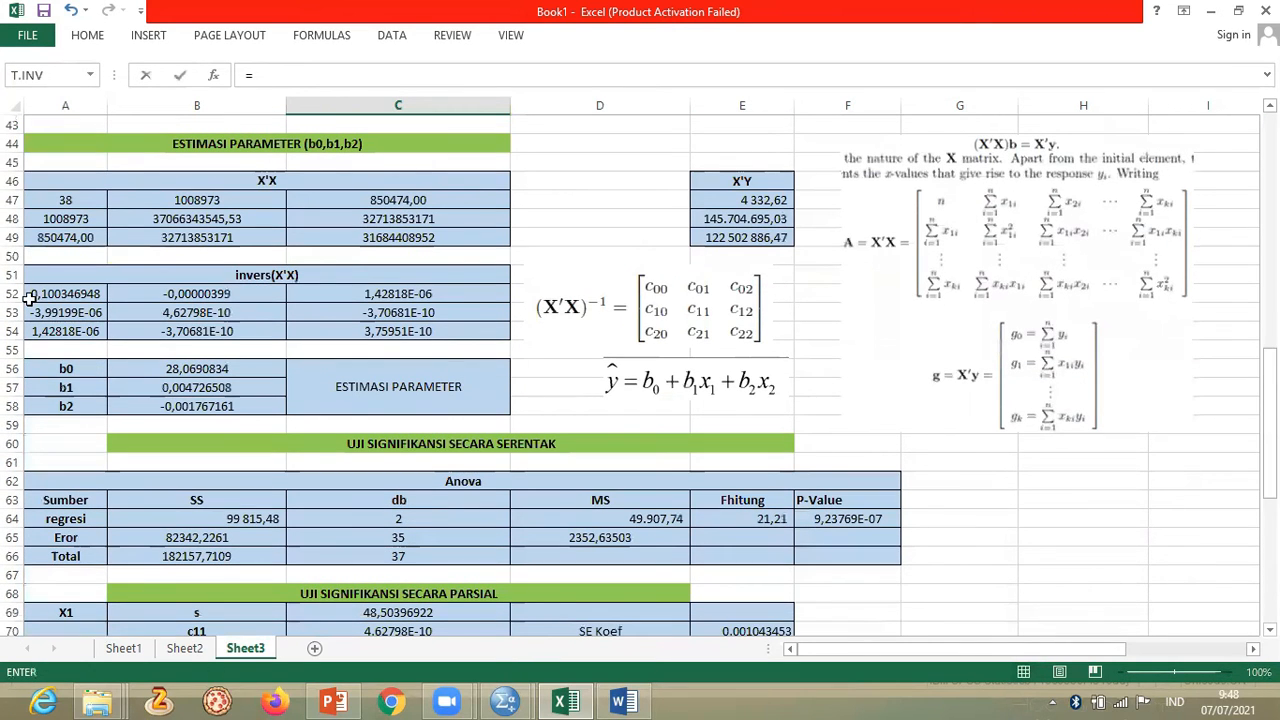
left_click(62, 294)
key("Return")
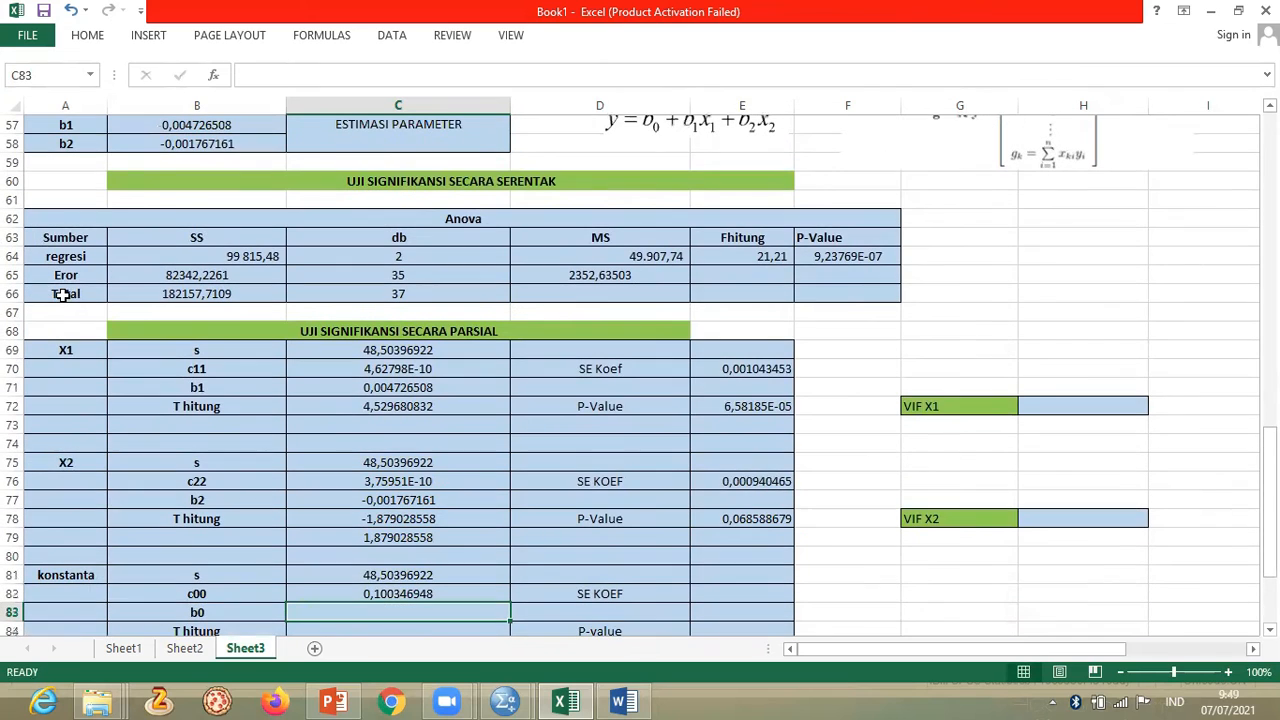
- Fill b0 for the konstanta in C83 by referencing the estimated parameter with =B56
type("=")
left_click_drag(1269, 536, 1269, 524)
left_click(263, 143)
key("Return")
- Calculate the SE KOEF for the konstanta in E82 from its s and c00 with =C81*SQRT(C82)
key("Right")
key("Right")
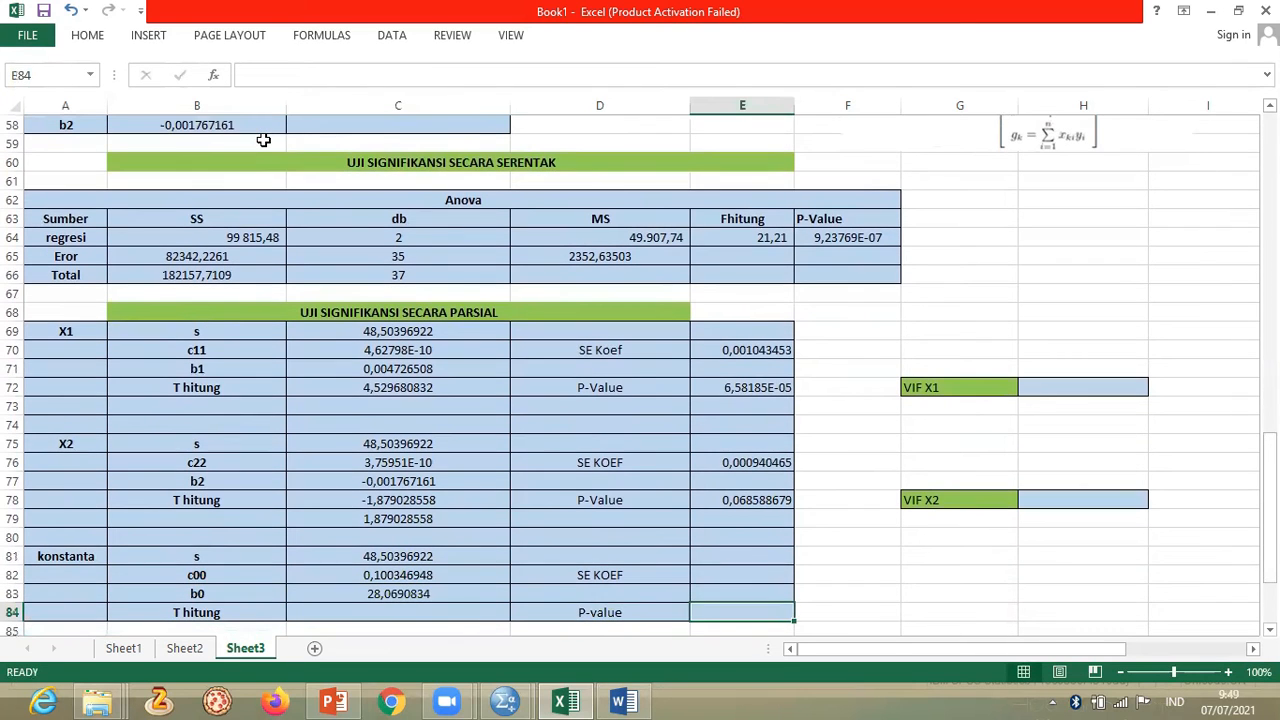
key("Up")
key("Up")
type("=")
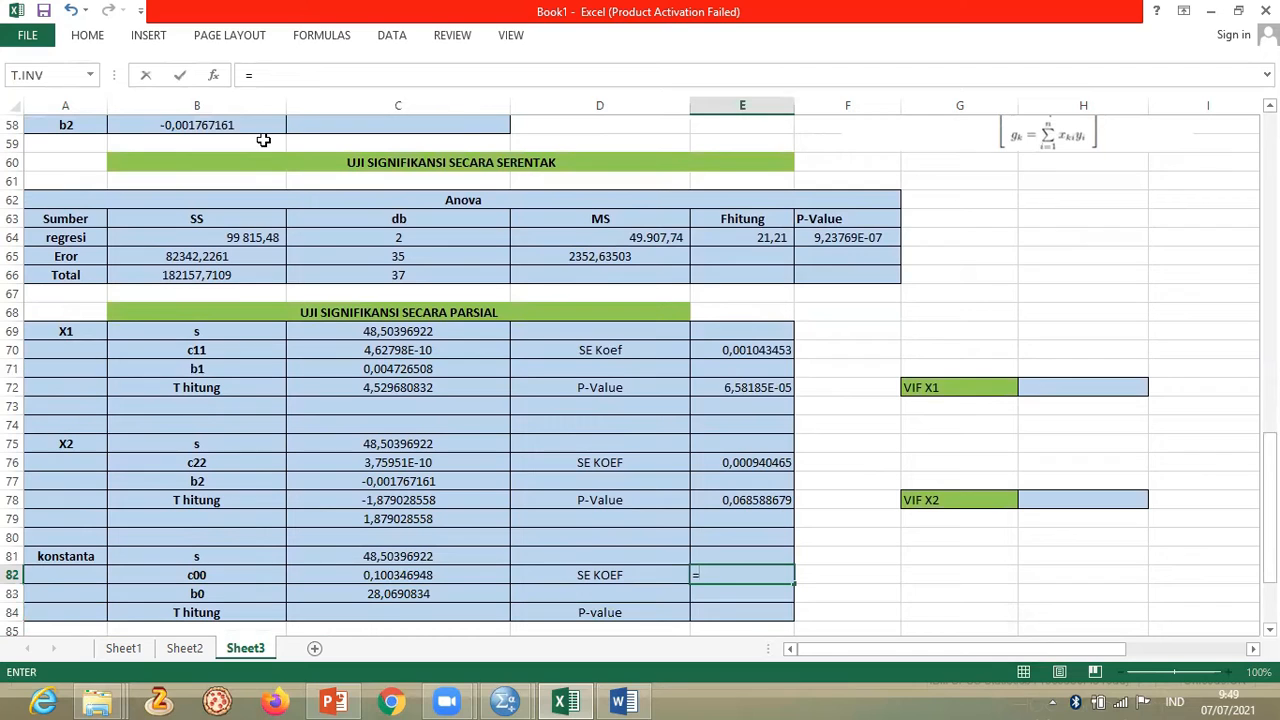
left_click(451, 555)
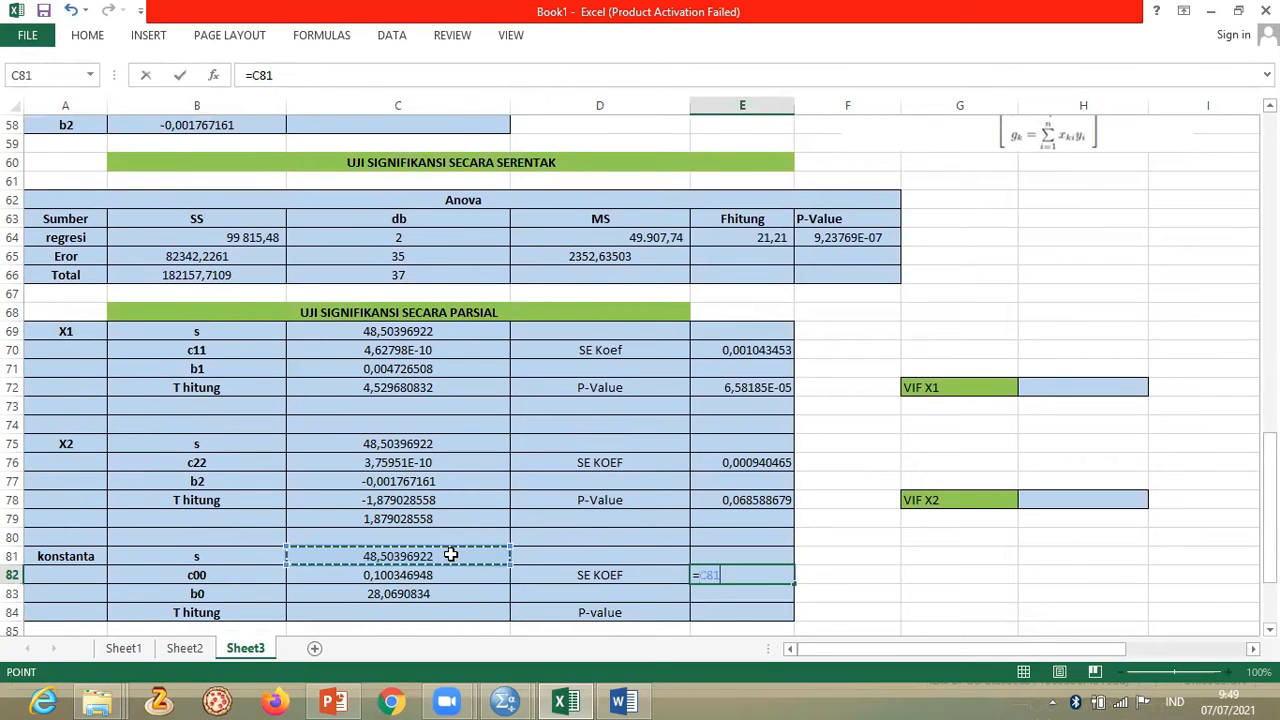
type("*")
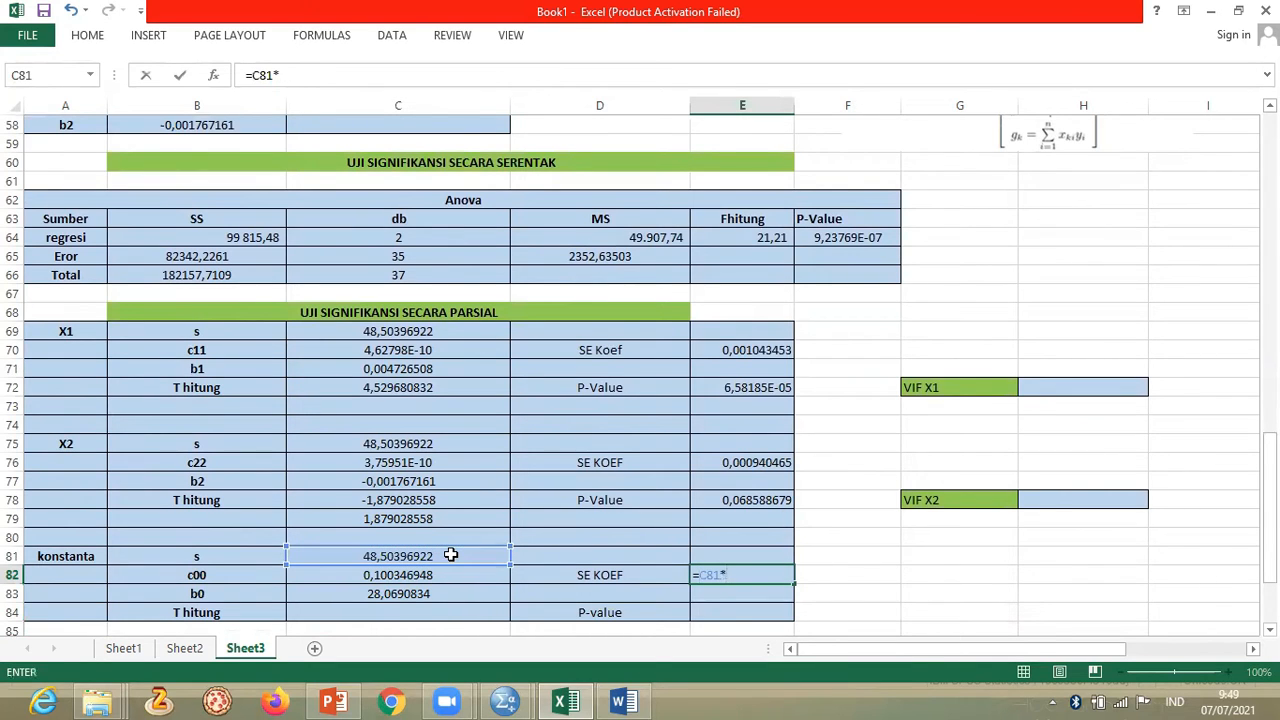
type("SQRT(")
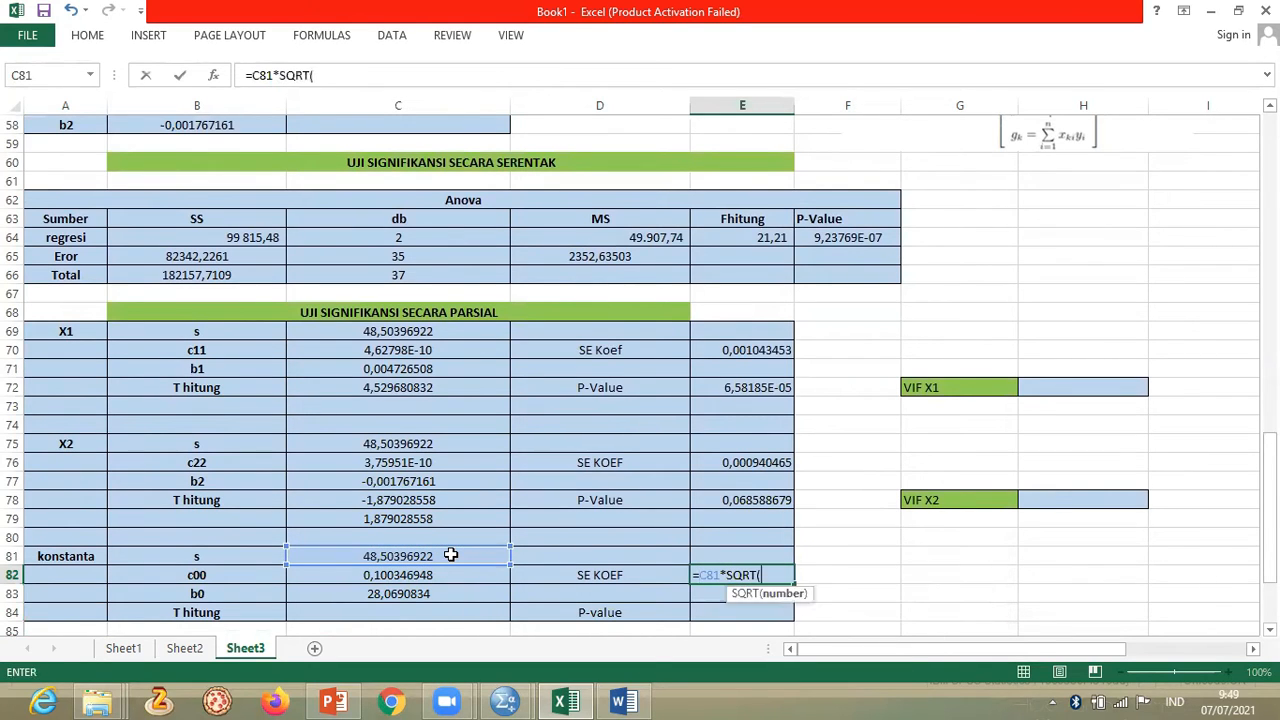
left_click(434, 578)
type(")")
key("Return")
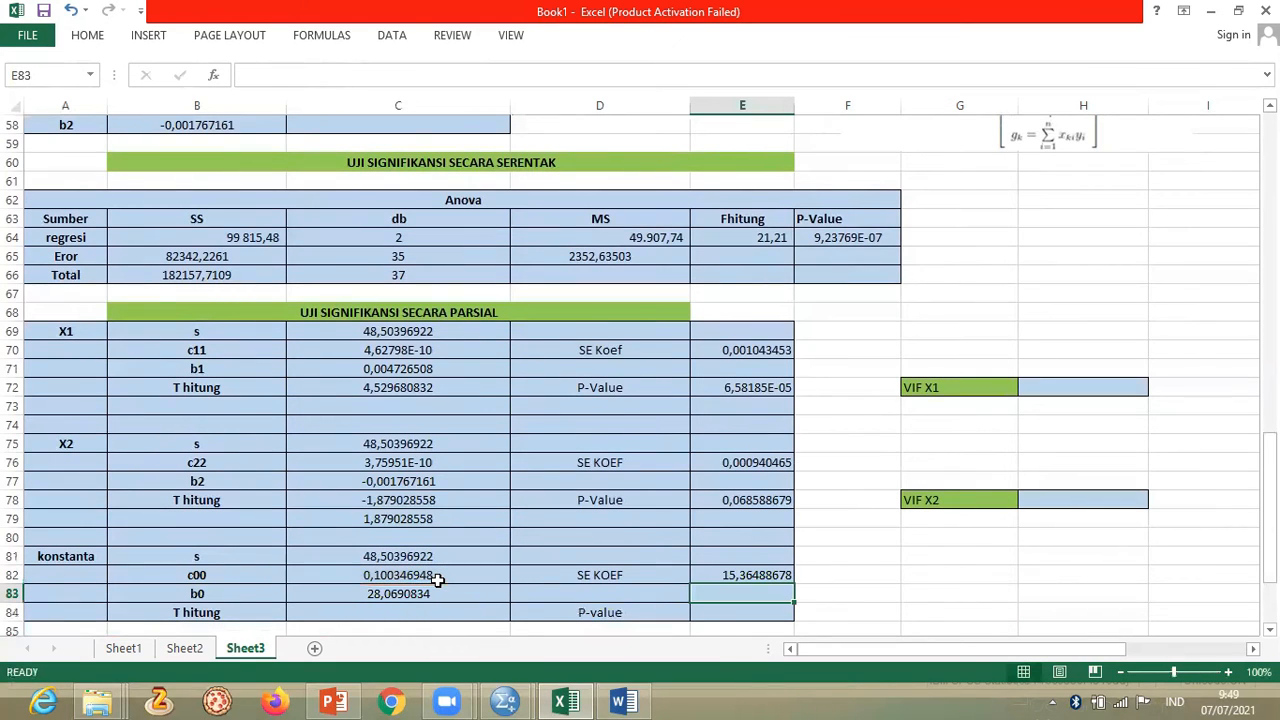
- Calculate the T hitung for the konstanta in C84 by dividing b0 by its SE KOEF with =C83/E82
left_click(472, 611)
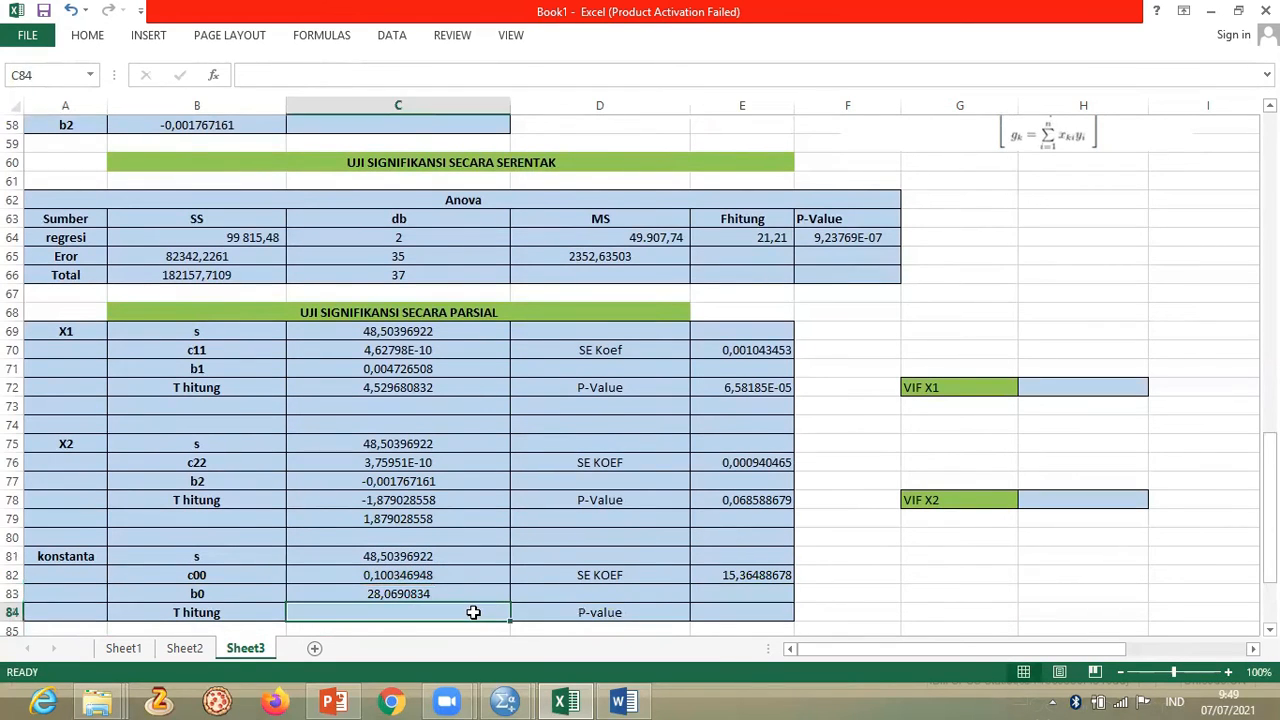
type("=")
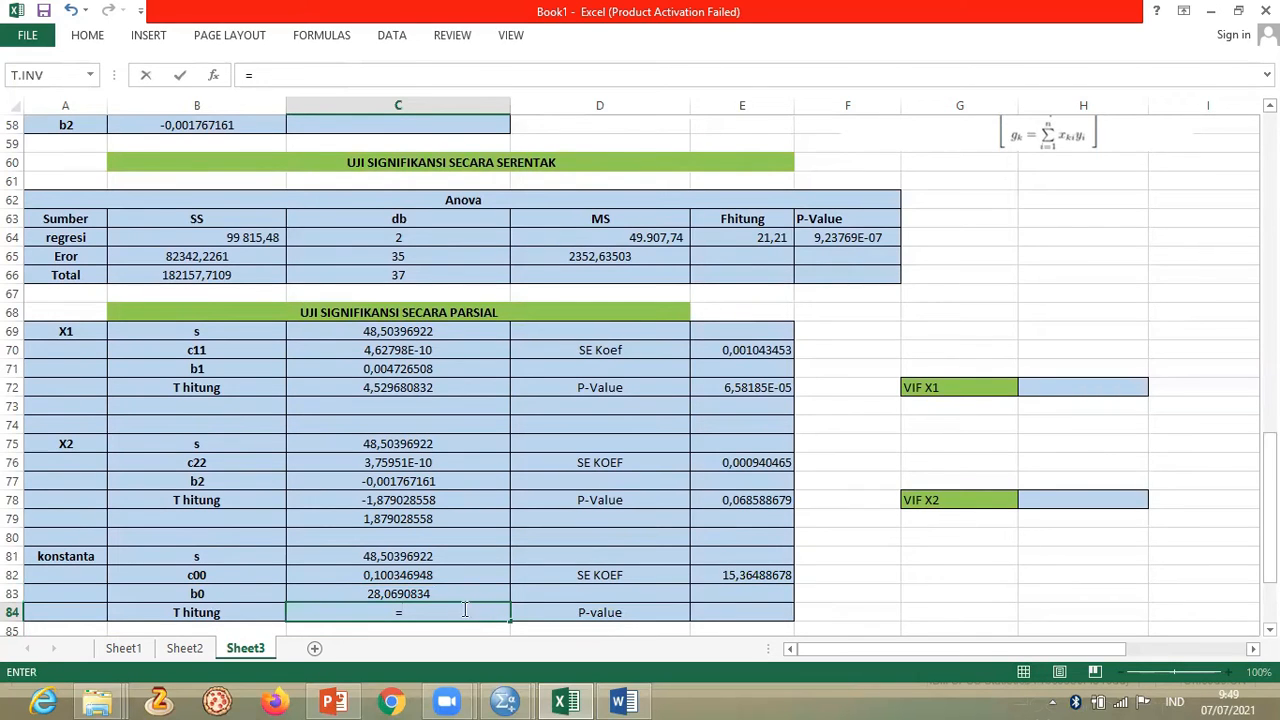
left_click(445, 595)
type("/")
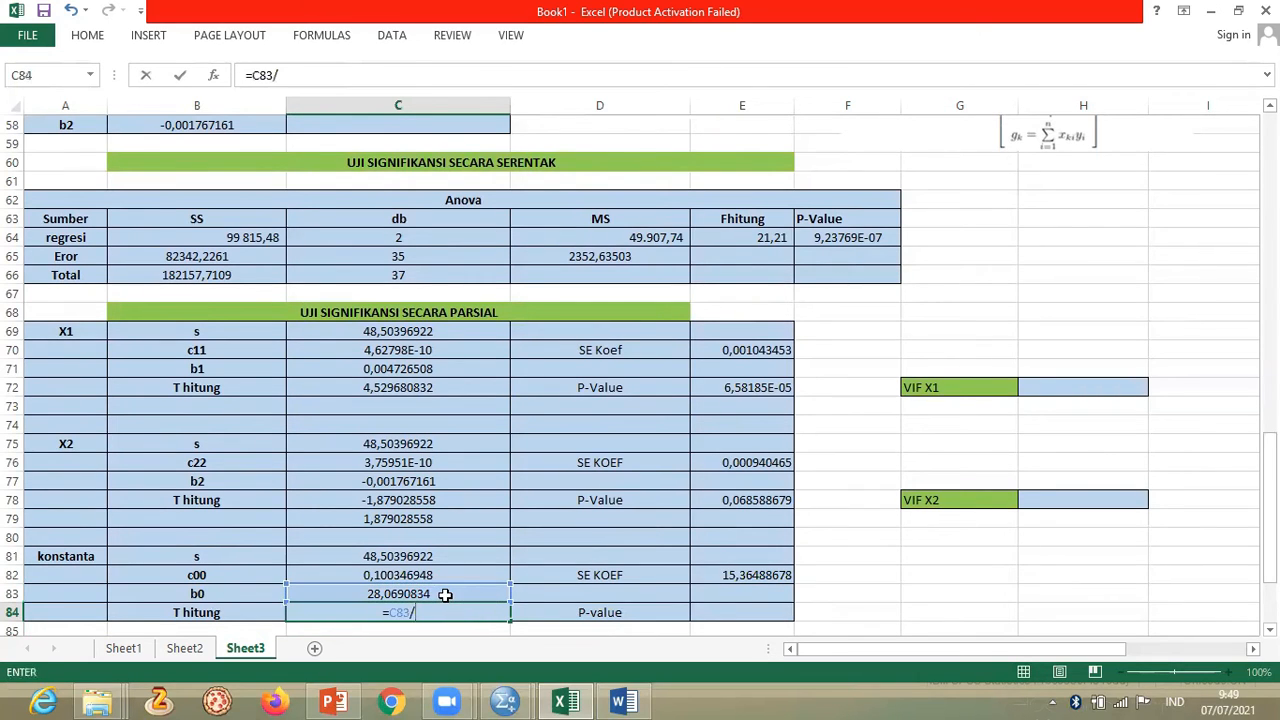
left_click(752, 575)
key("Return")
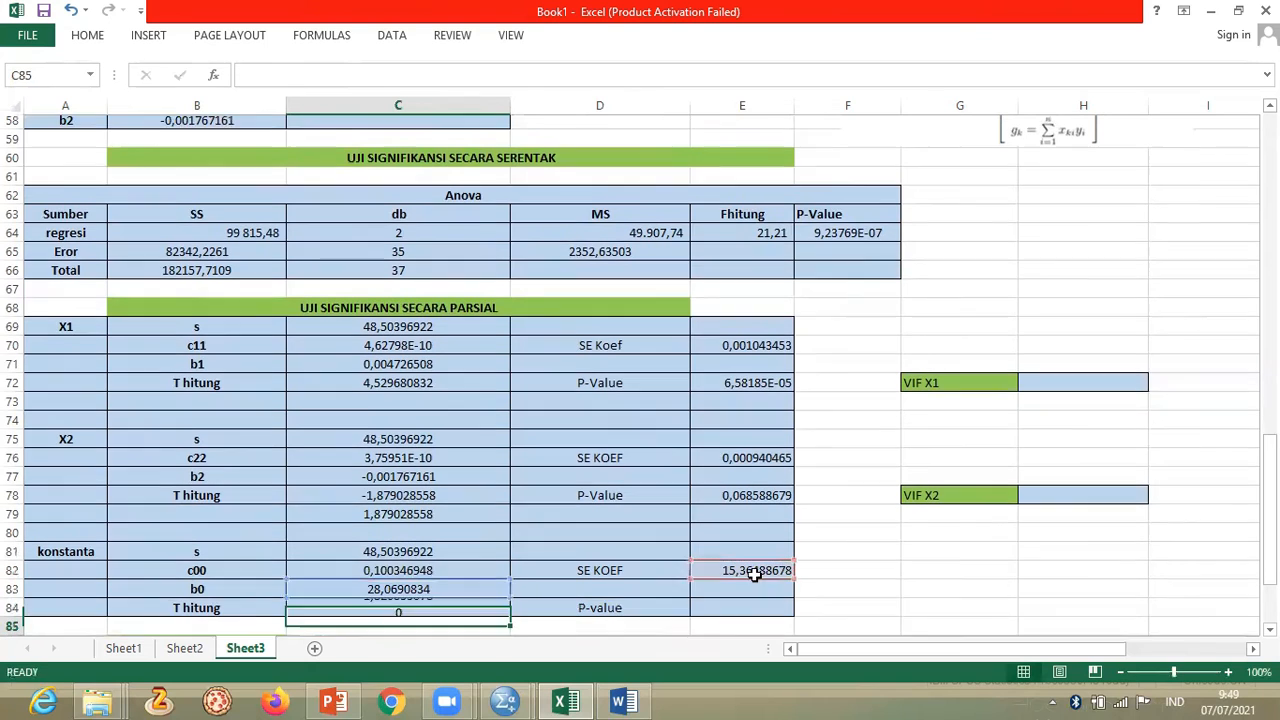
- Calculate the P-value for the konstanta in E84 with =TDIST(C84;C65;C64), using its T hitung and the error db
key("Right")
key("Right")
key("Up")
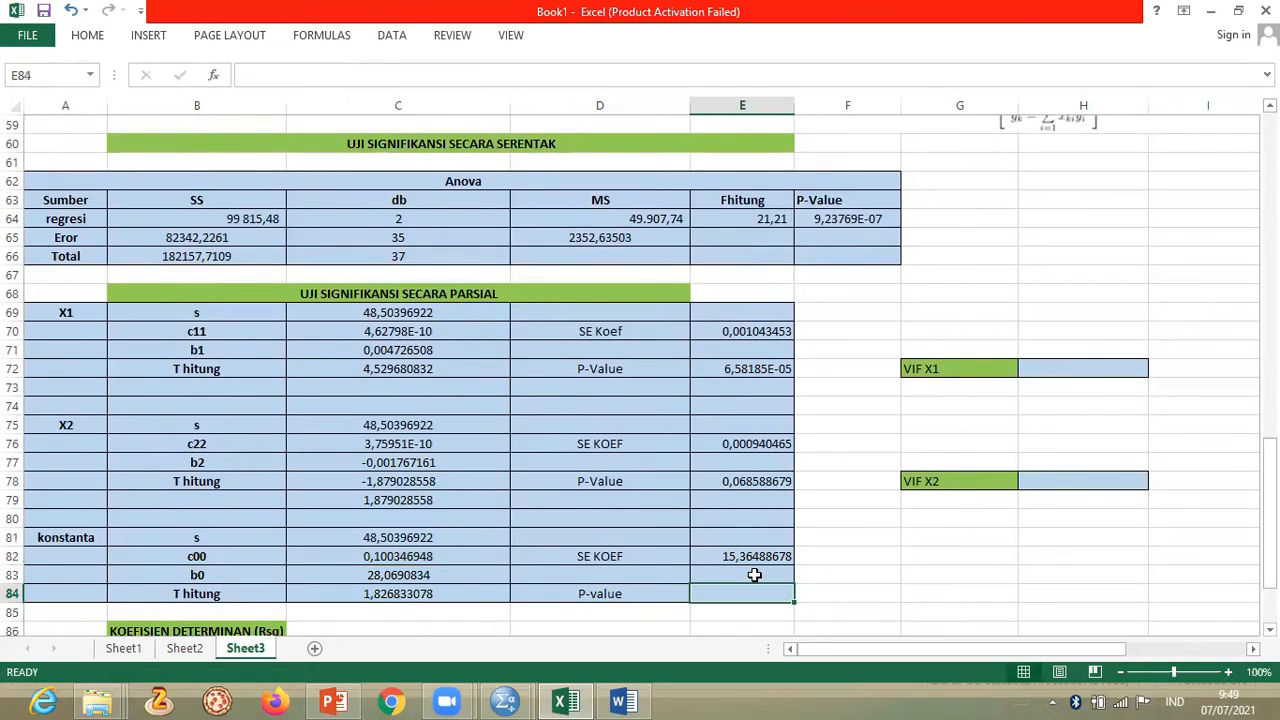
type("=TD")
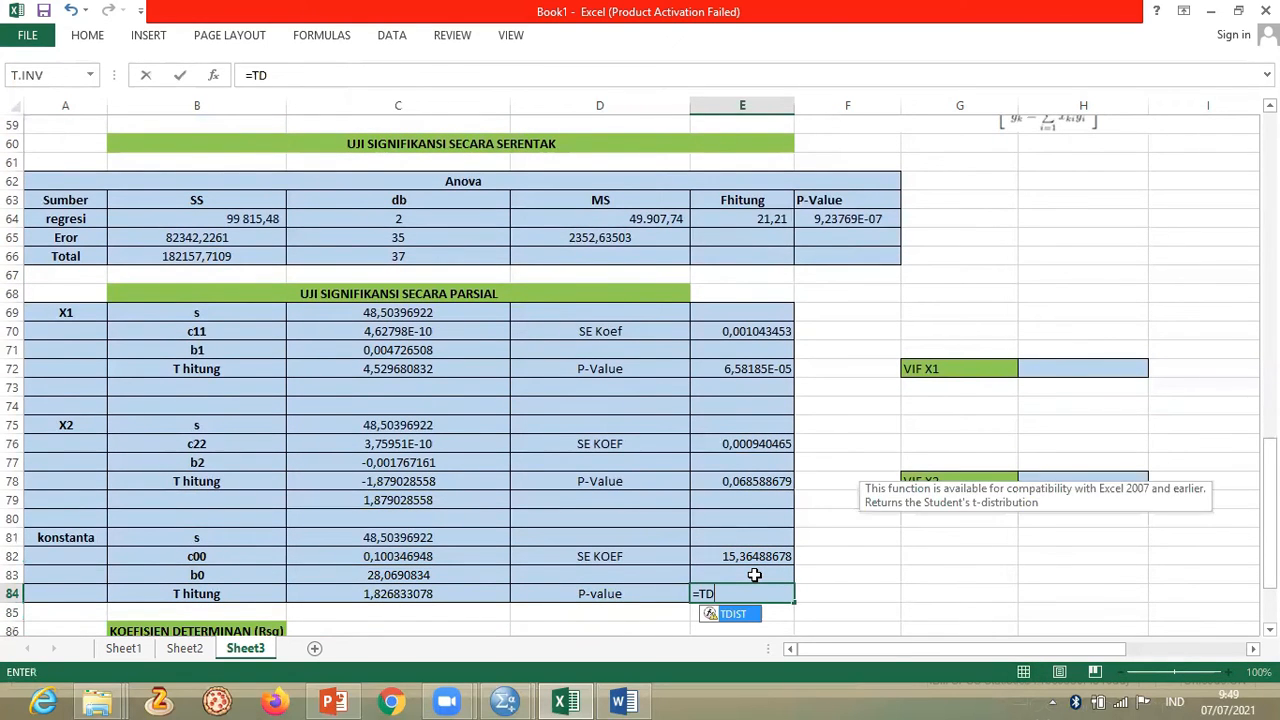
type("IST(")
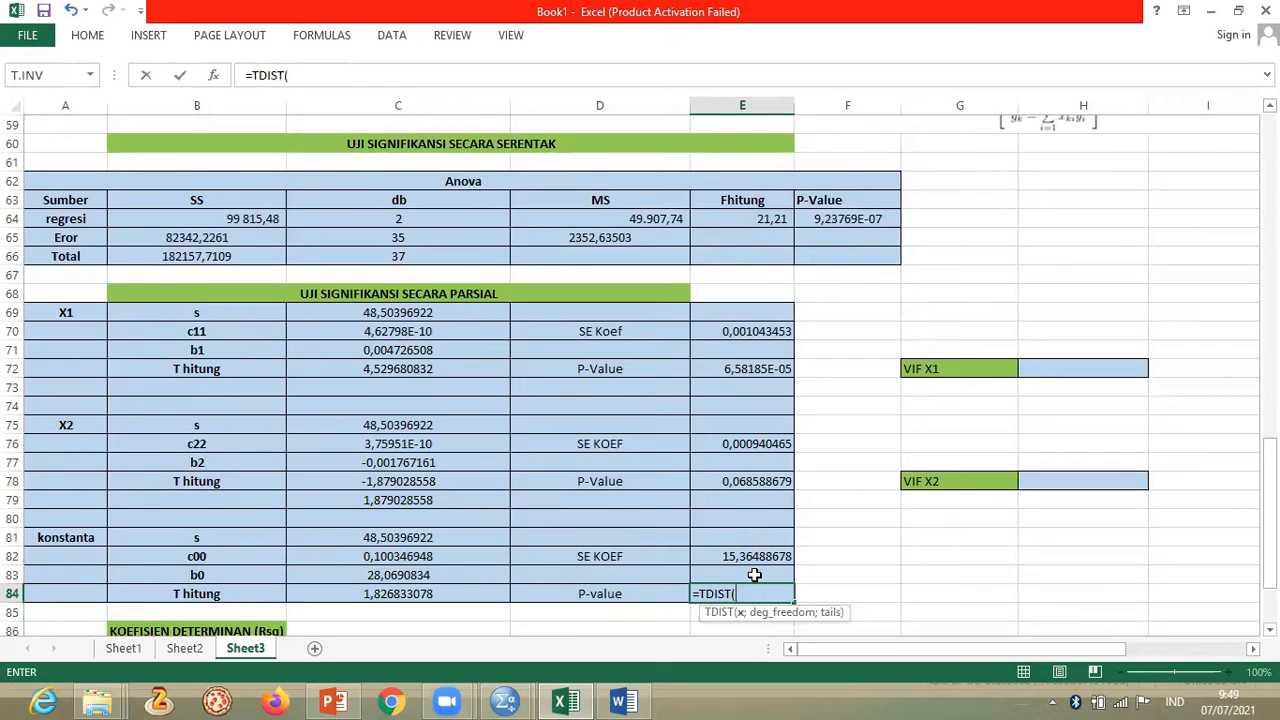
left_click(482, 598)
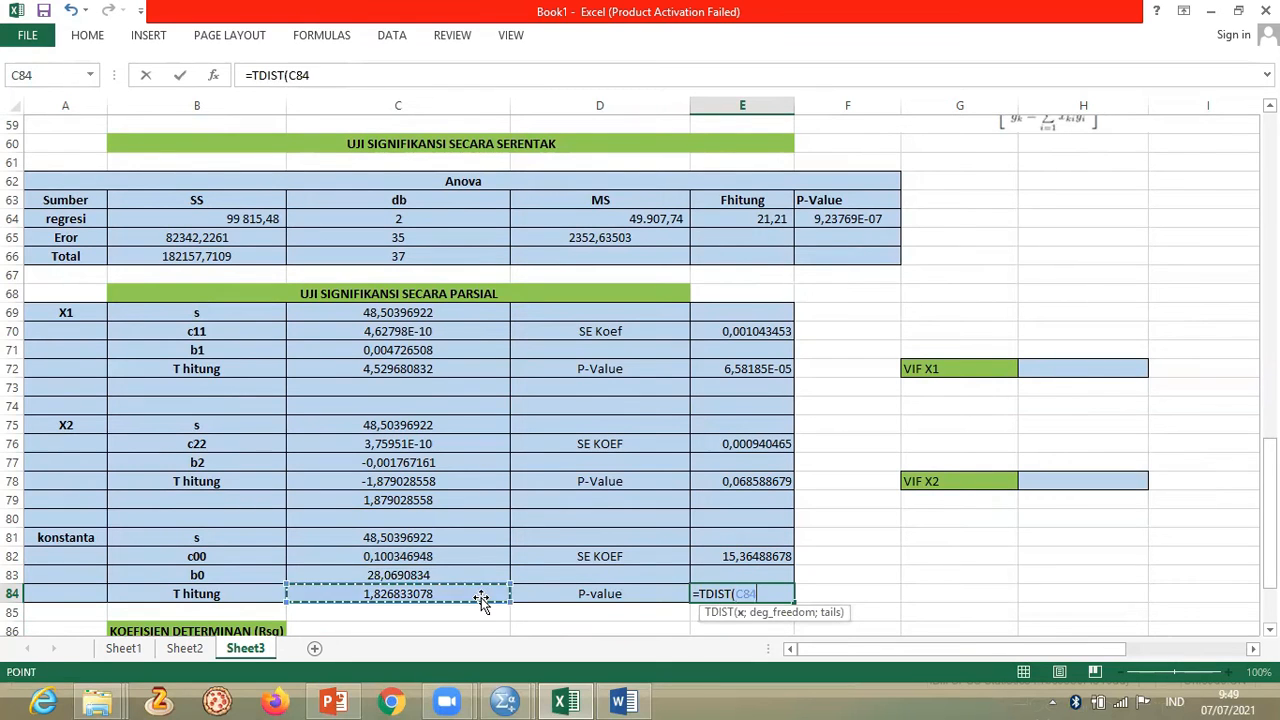
type(";")
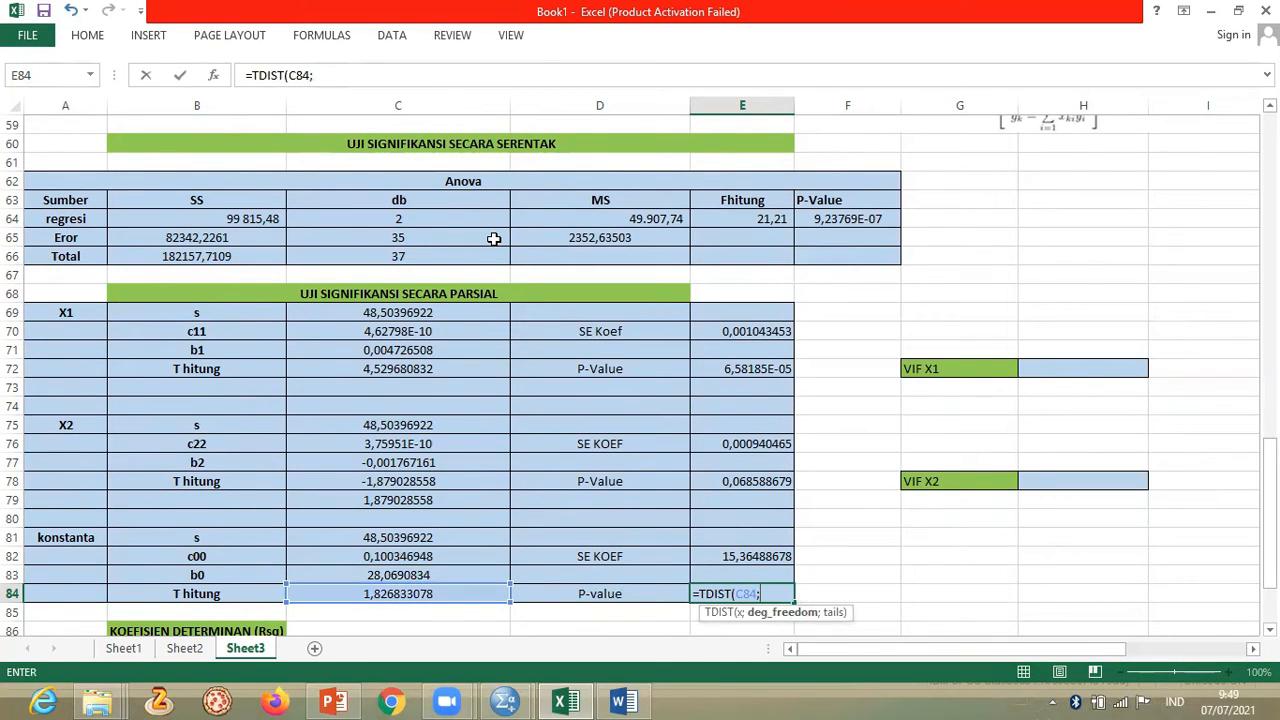
left_click(437, 238)
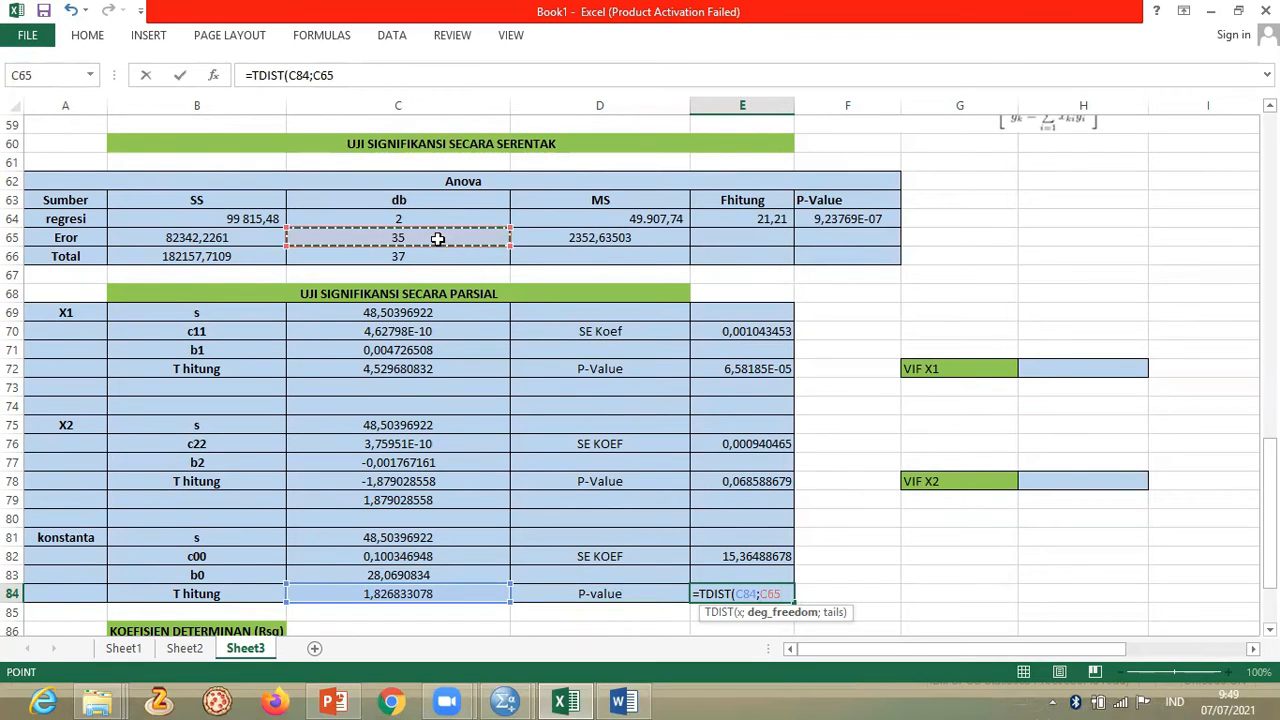
type(";")
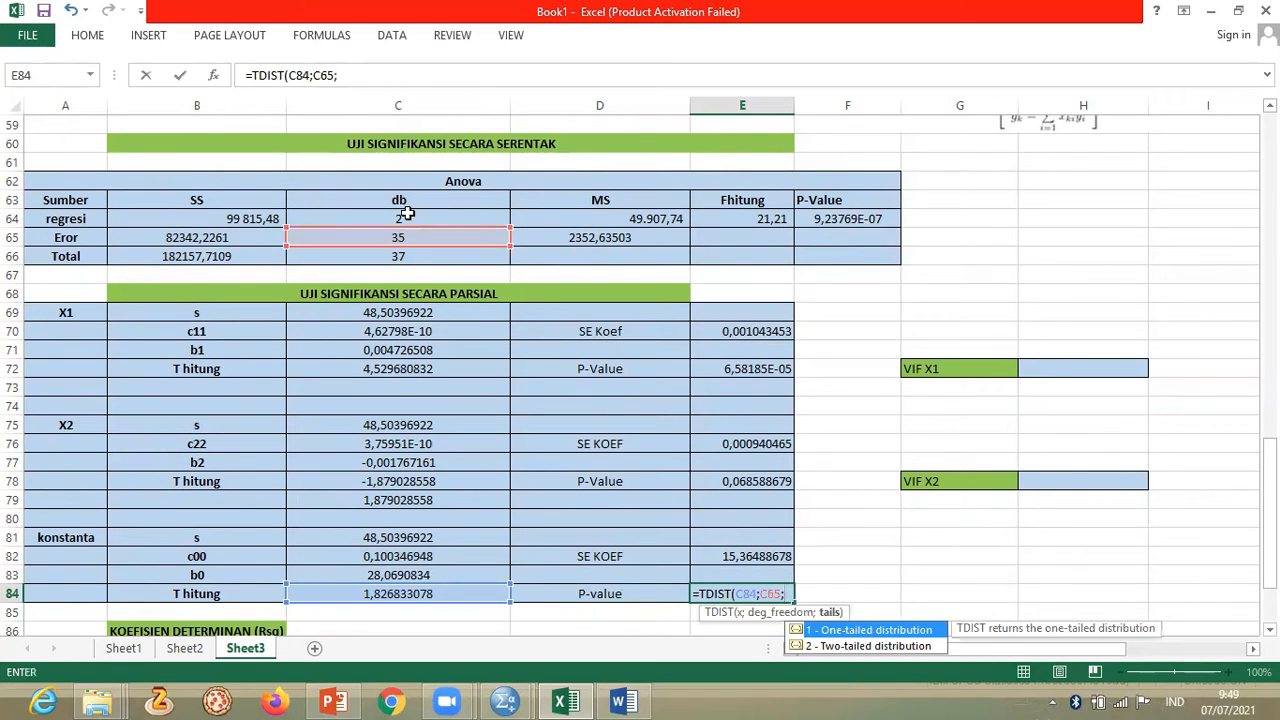
left_click(407, 215)
key("Return")
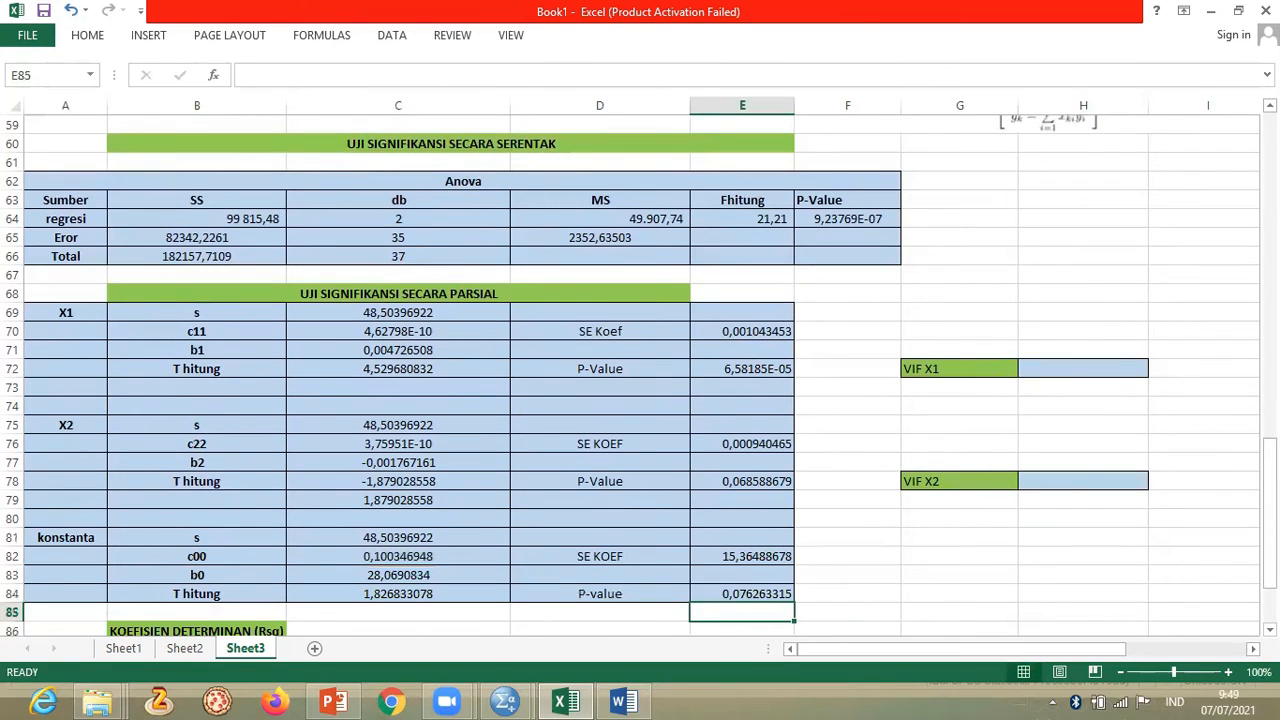
- Calculate Rsq in B87 by dividing the regression SS by the total SS with =B64/B66
left_click_drag(1270, 445, 1270, 475)
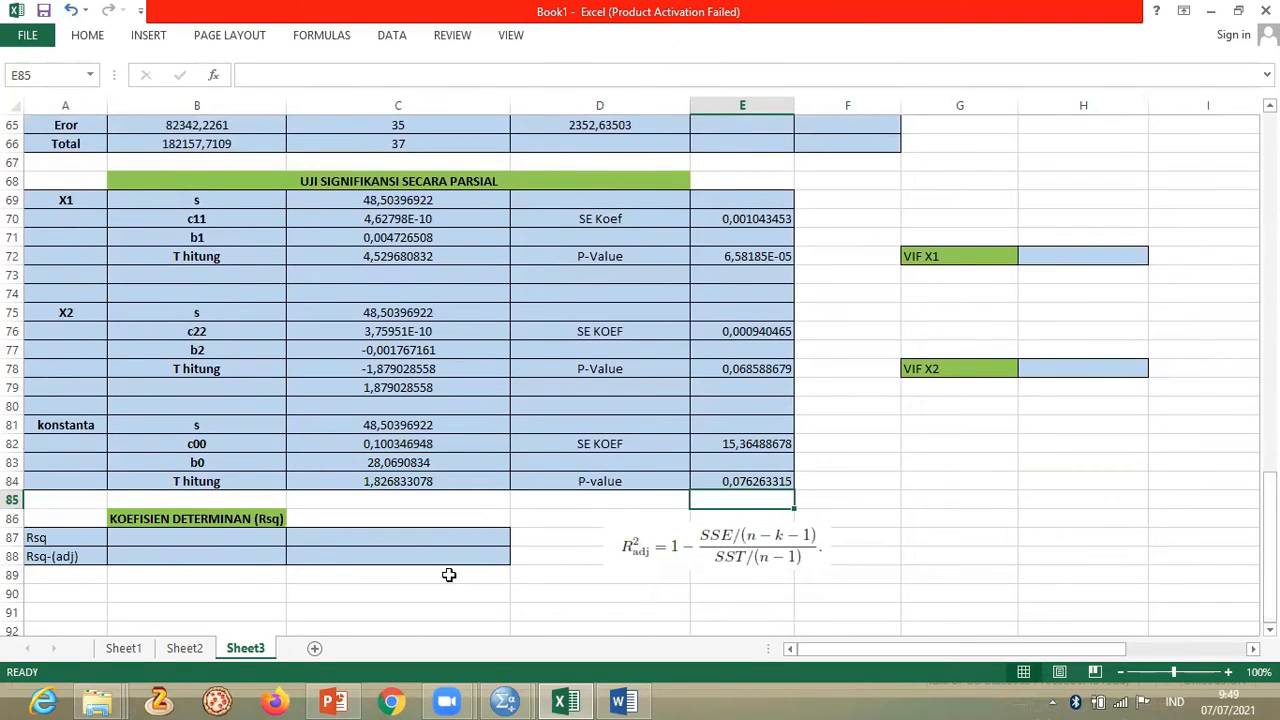
left_click(244, 534)
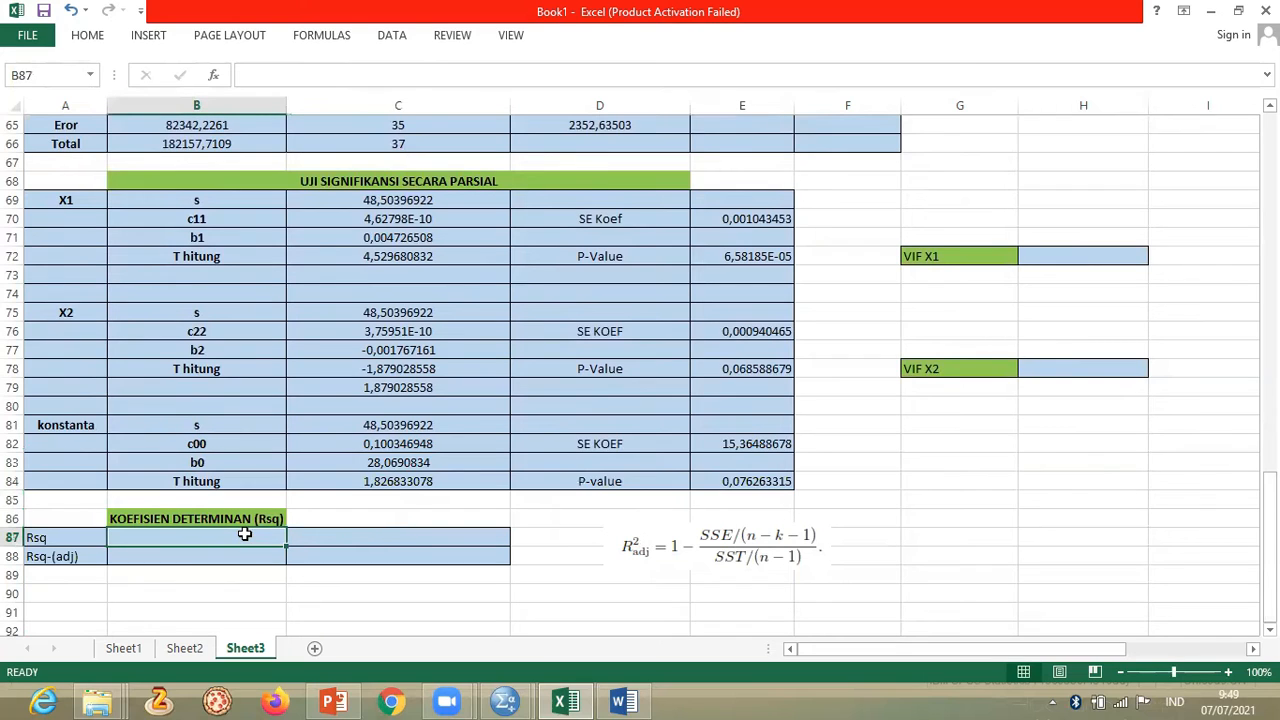
left_click(246, 555)
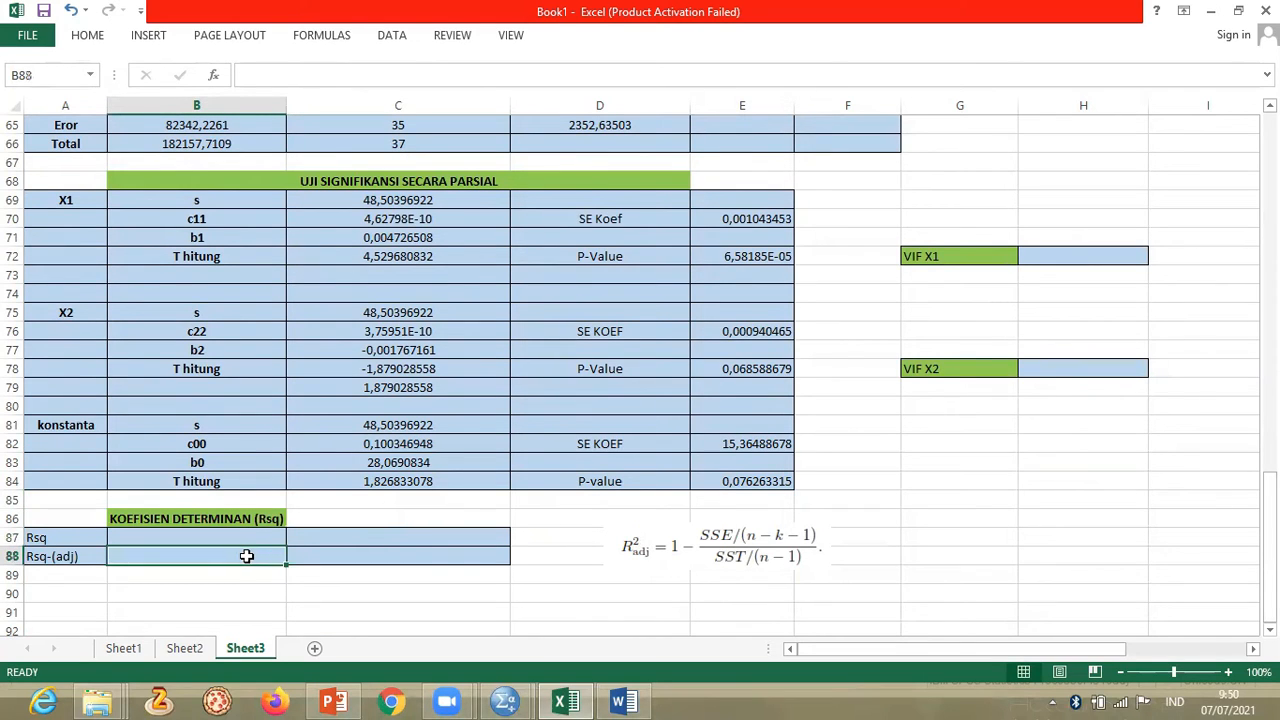
left_click(252, 535)
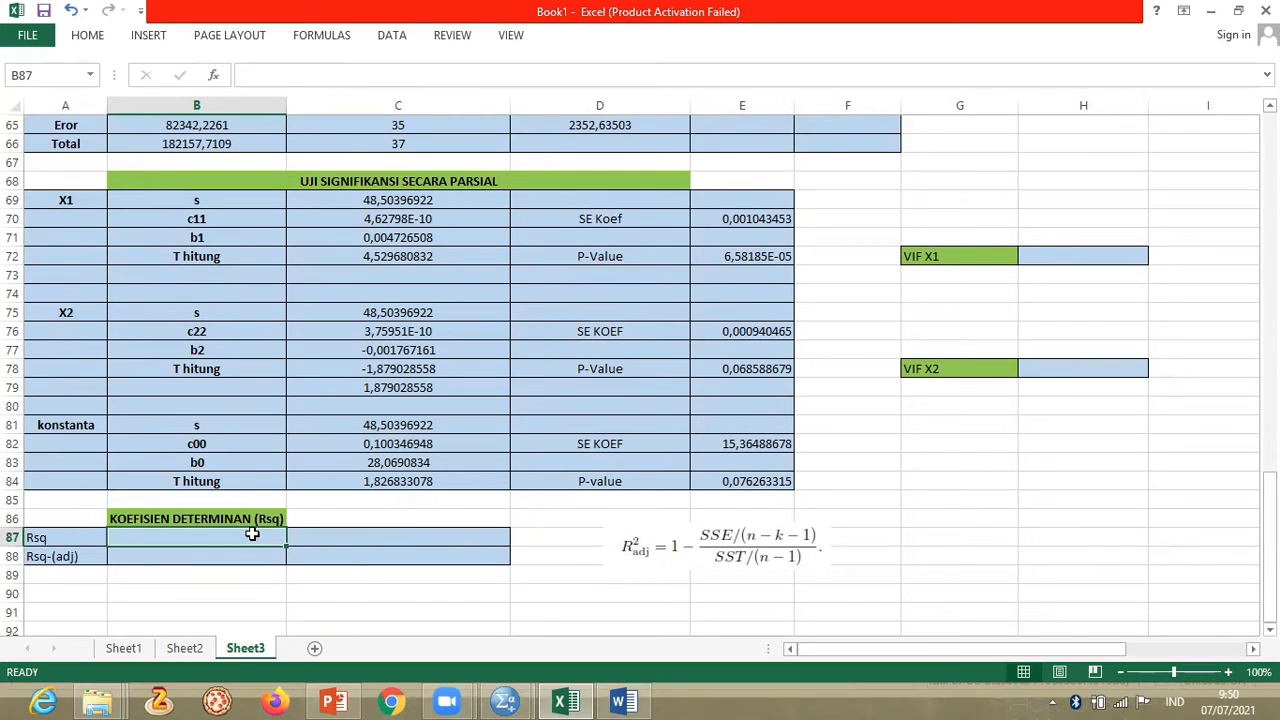
type("=")
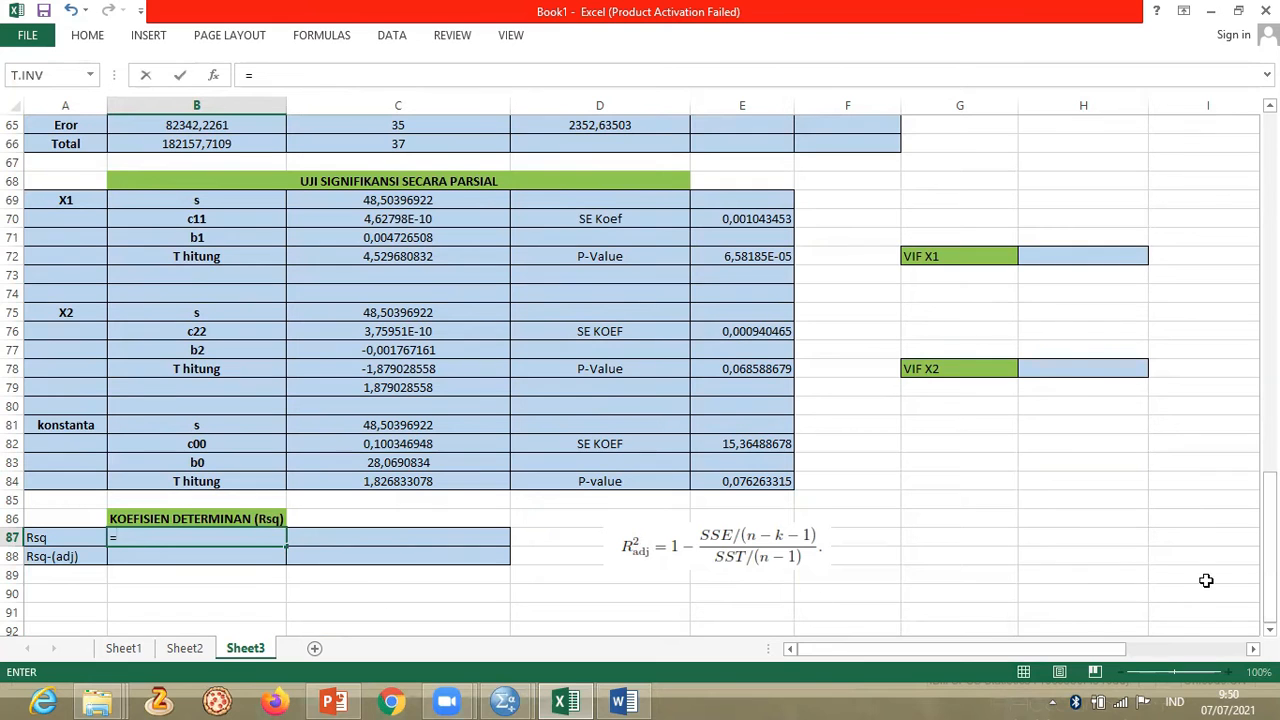
left_click_drag(1268, 575, 1268, 508)
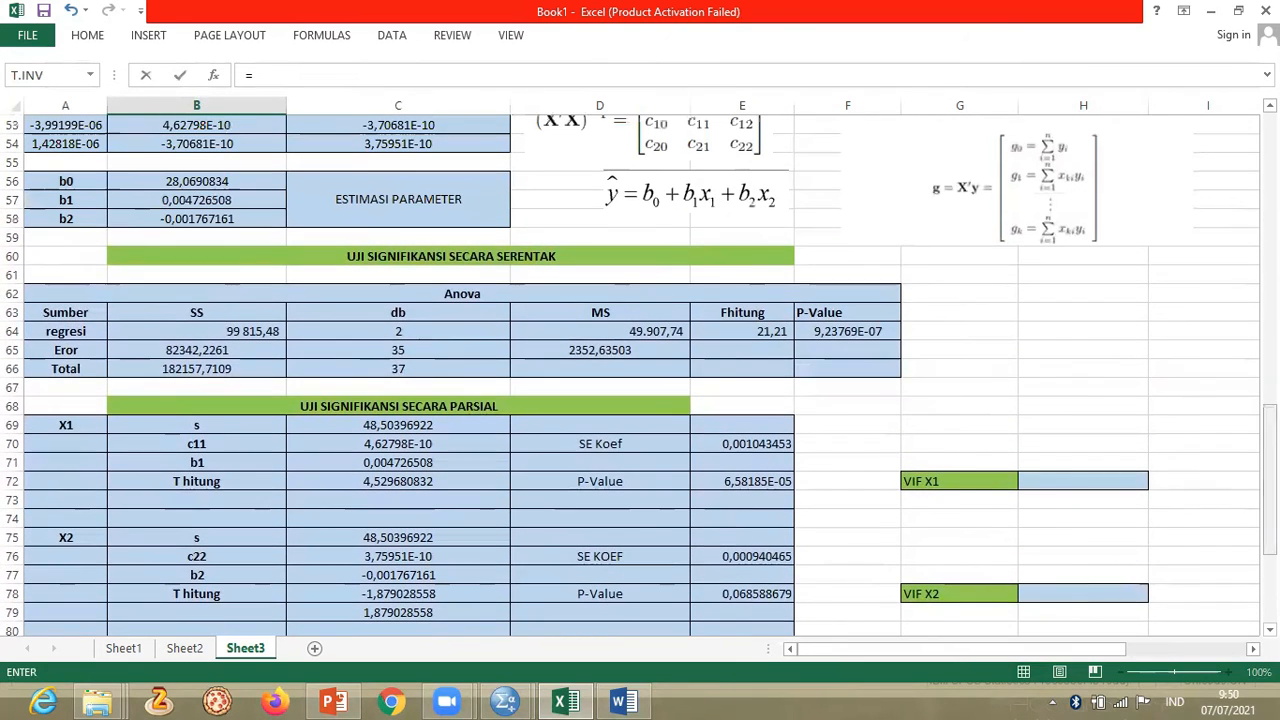
left_click(240, 334)
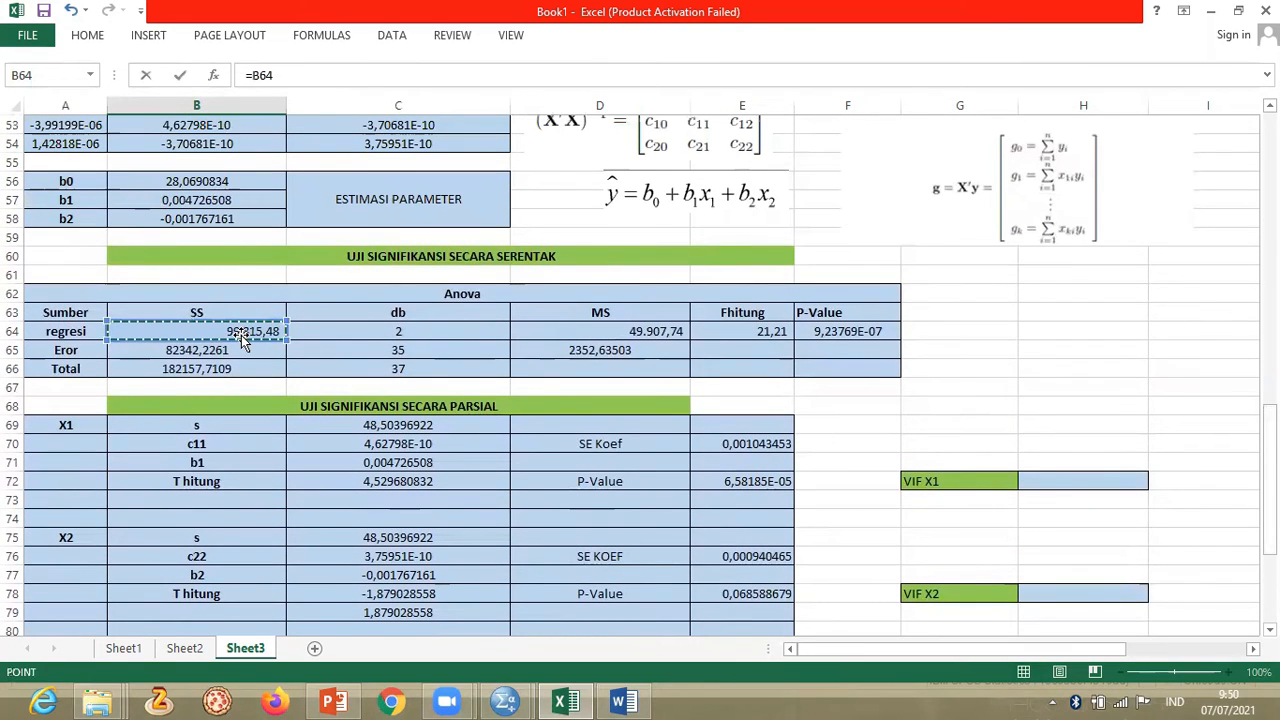
type("/")
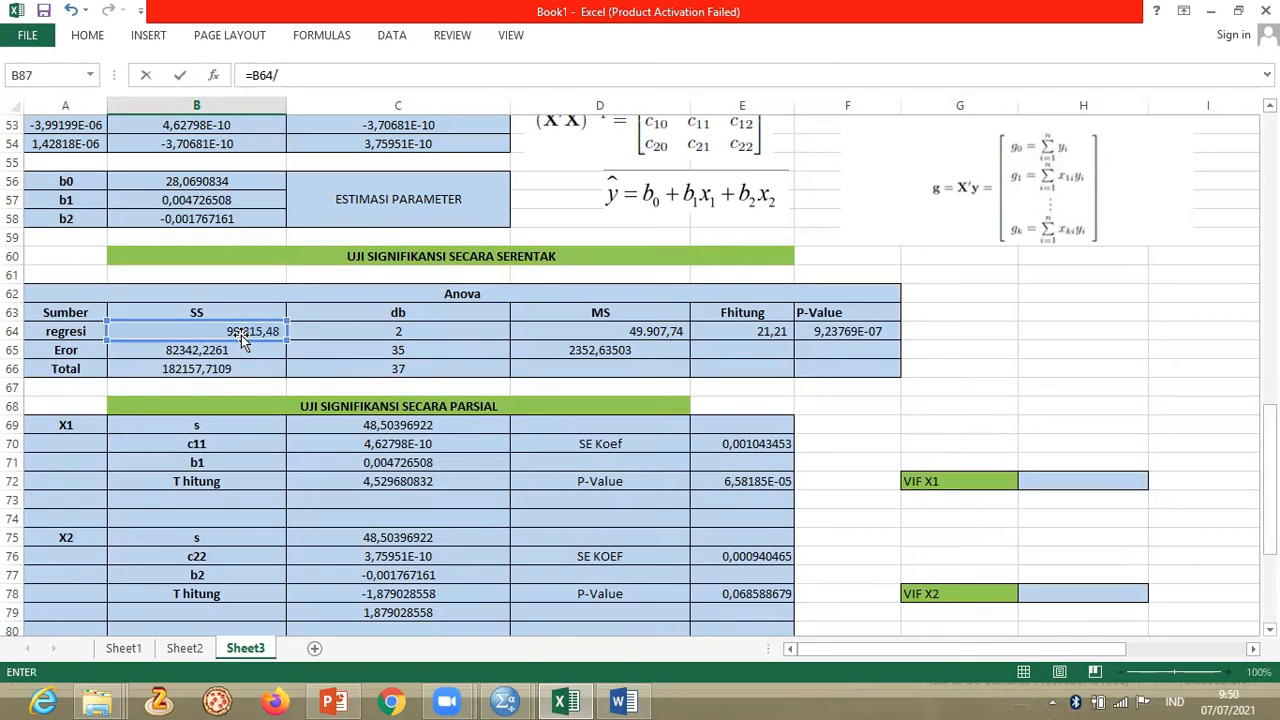
left_click(240, 369)
key("Return")
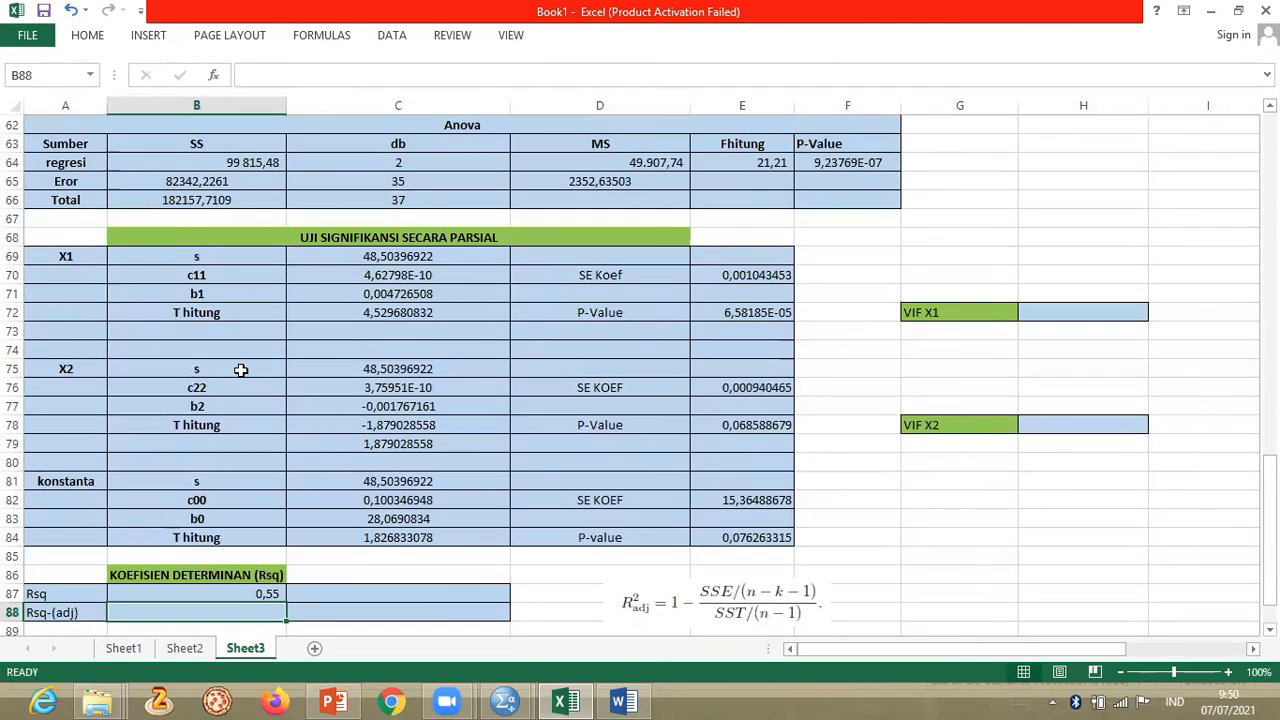
- Reference the Rsq value in C87 with =B87 and format that cell as a percentage
left_click(265, 594)
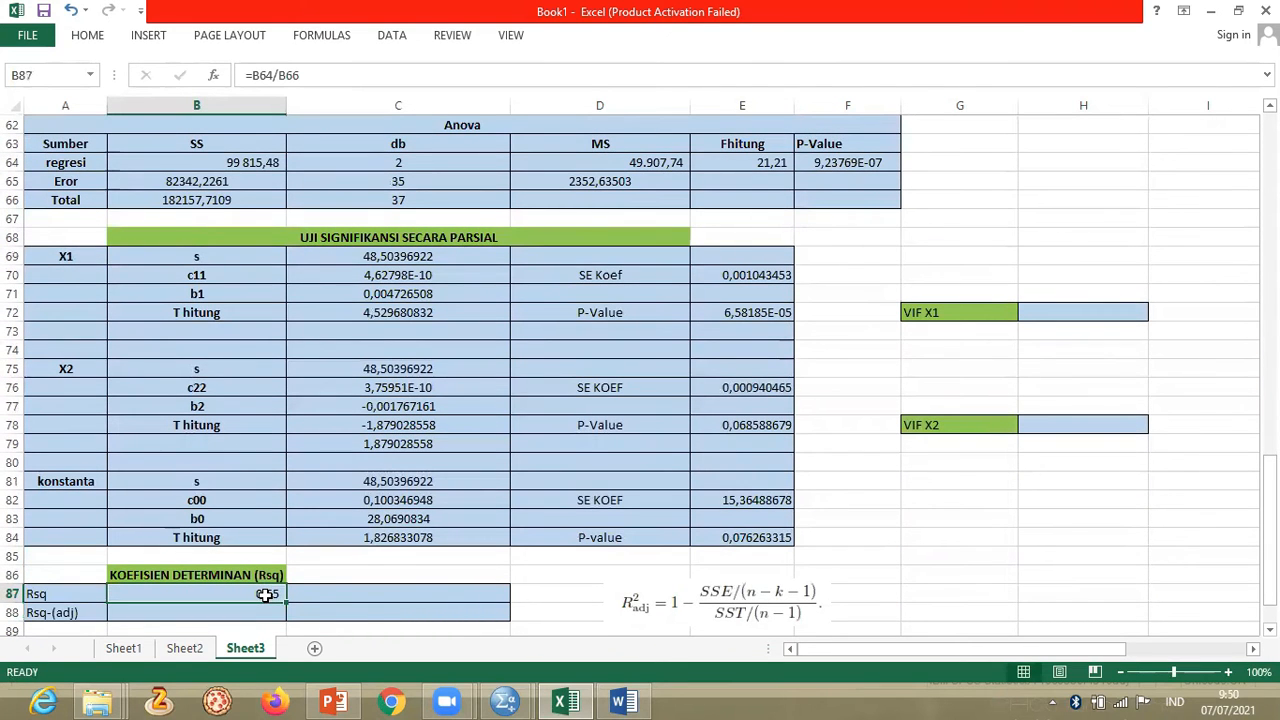
left_click(416, 591)
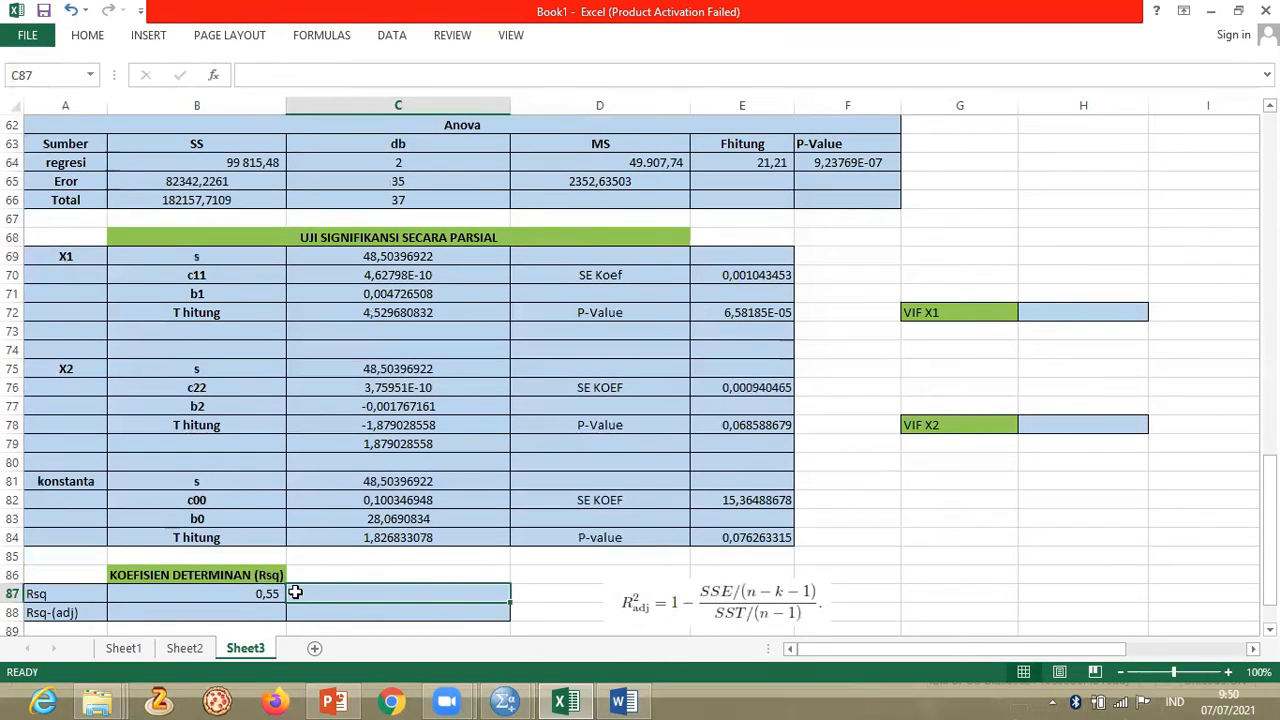
left_click(274, 594)
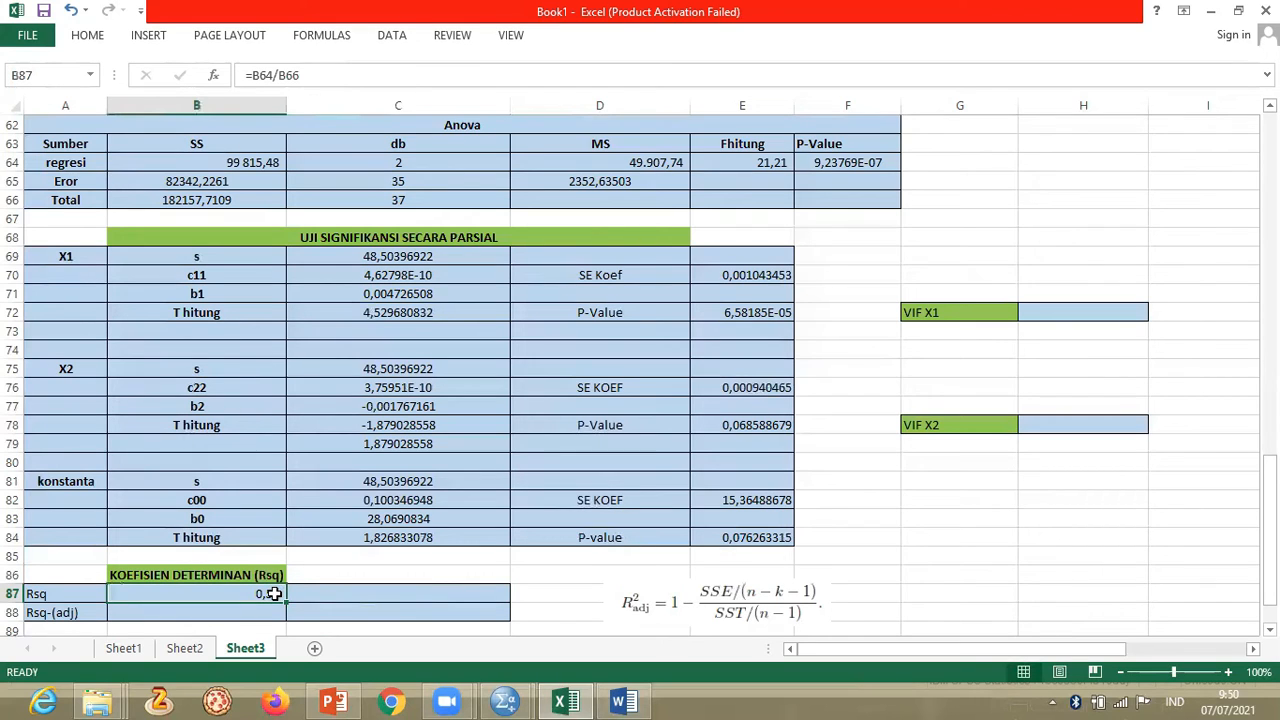
left_click(336, 591)
type("=")
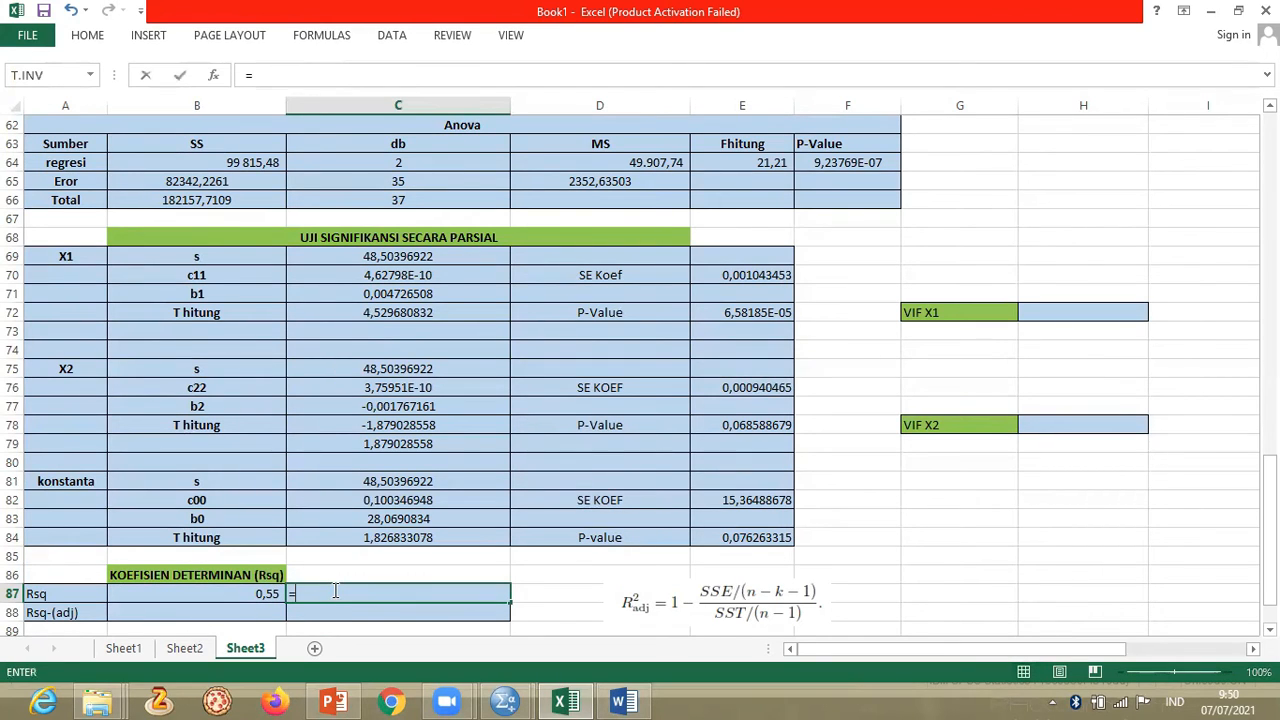
left_click(254, 596)
key("Return")
key("Up")
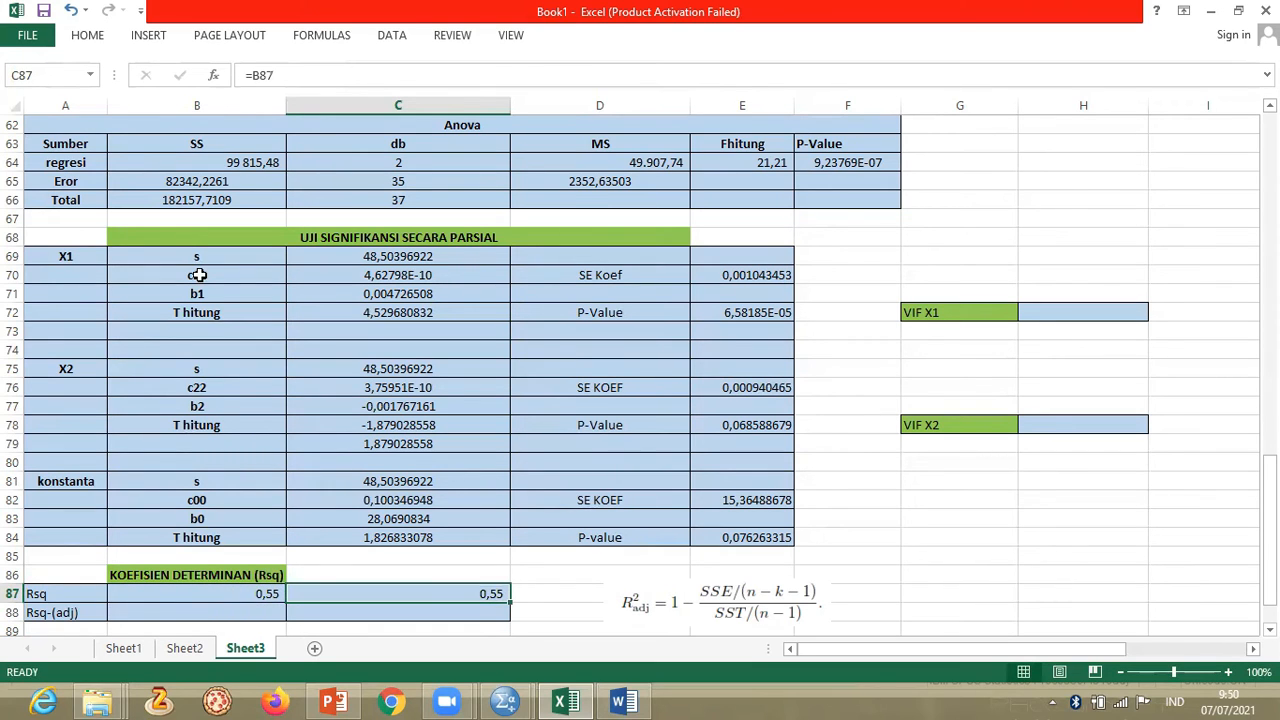
left_click(99, 40)
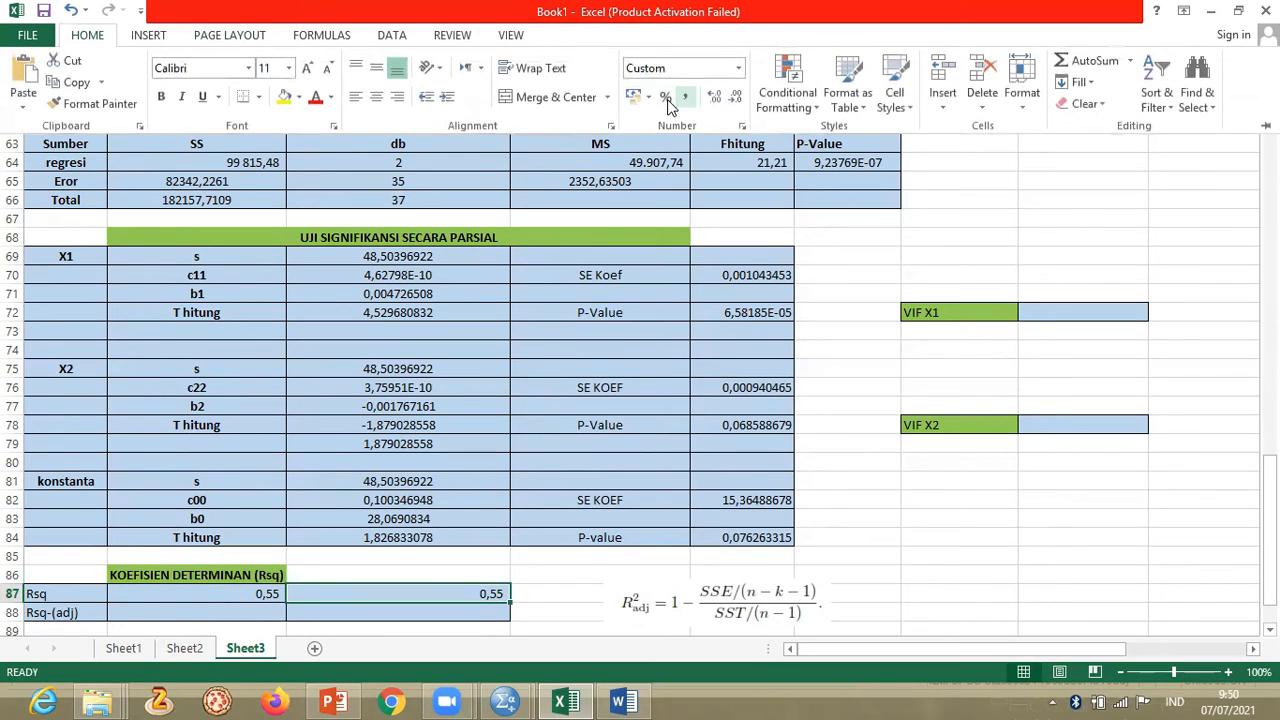
left_click(666, 100)
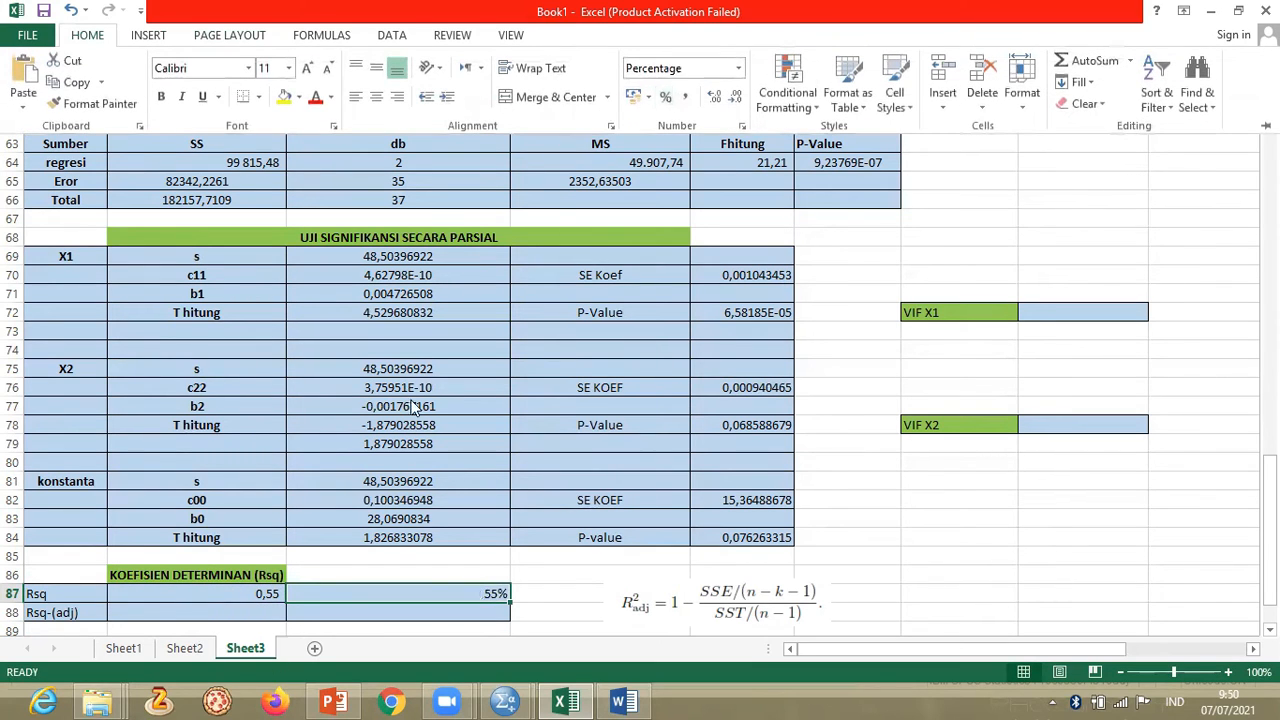
- Calculate Rsq-(adj) in B88 from the error MS and the total SS and db with =1-((D65/(B66/C66)))
left_click(248, 610)
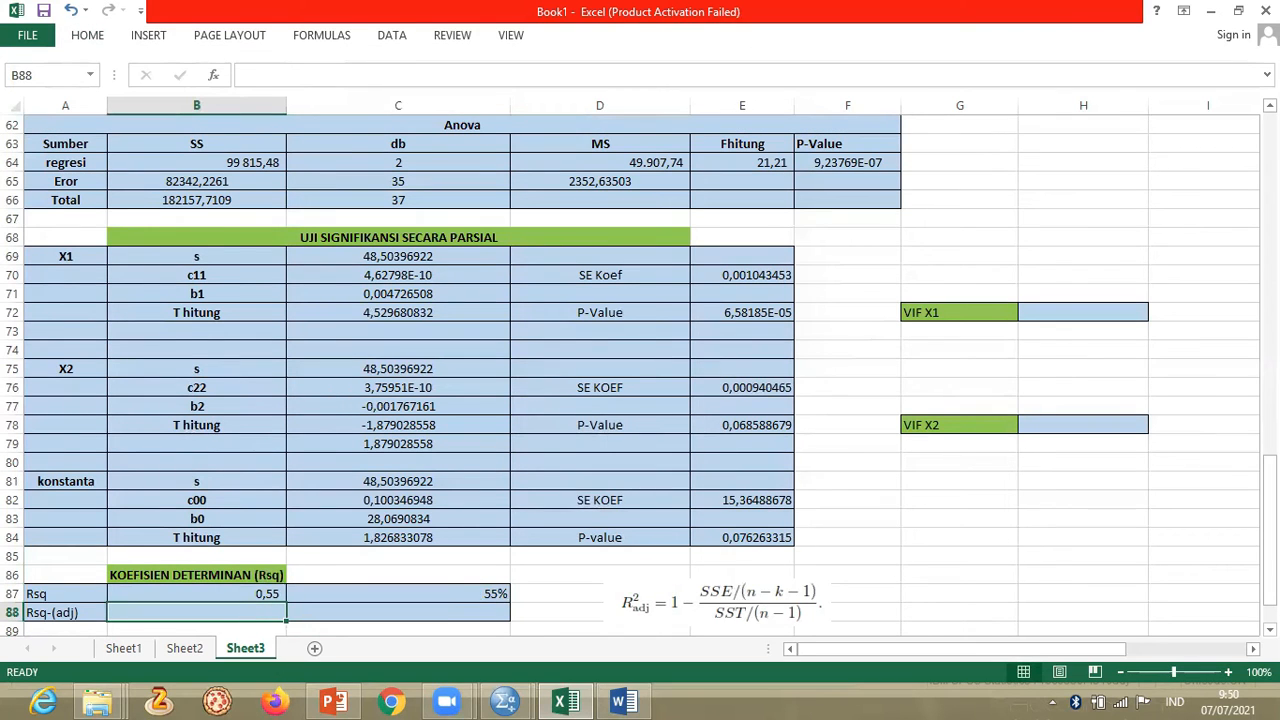
scroll(640, 370, "down", 1)
type("=")
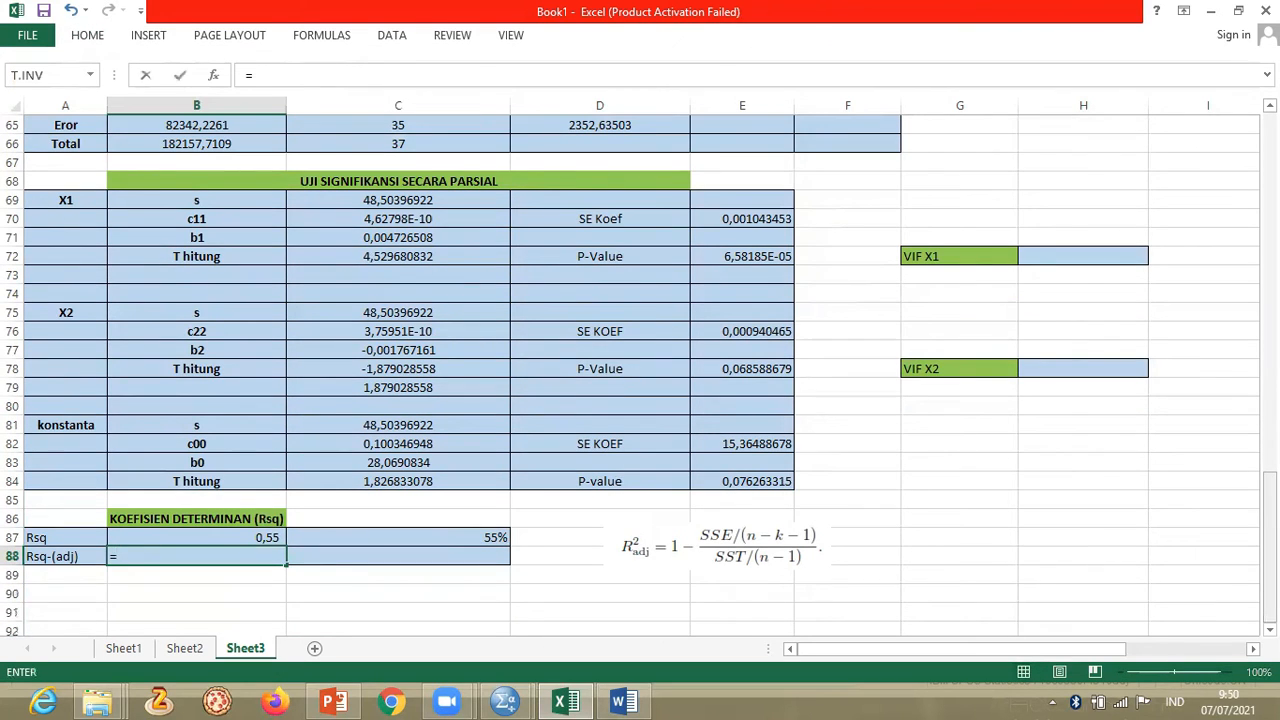
type("1-((")
scroll(765, 395, "up", 2)
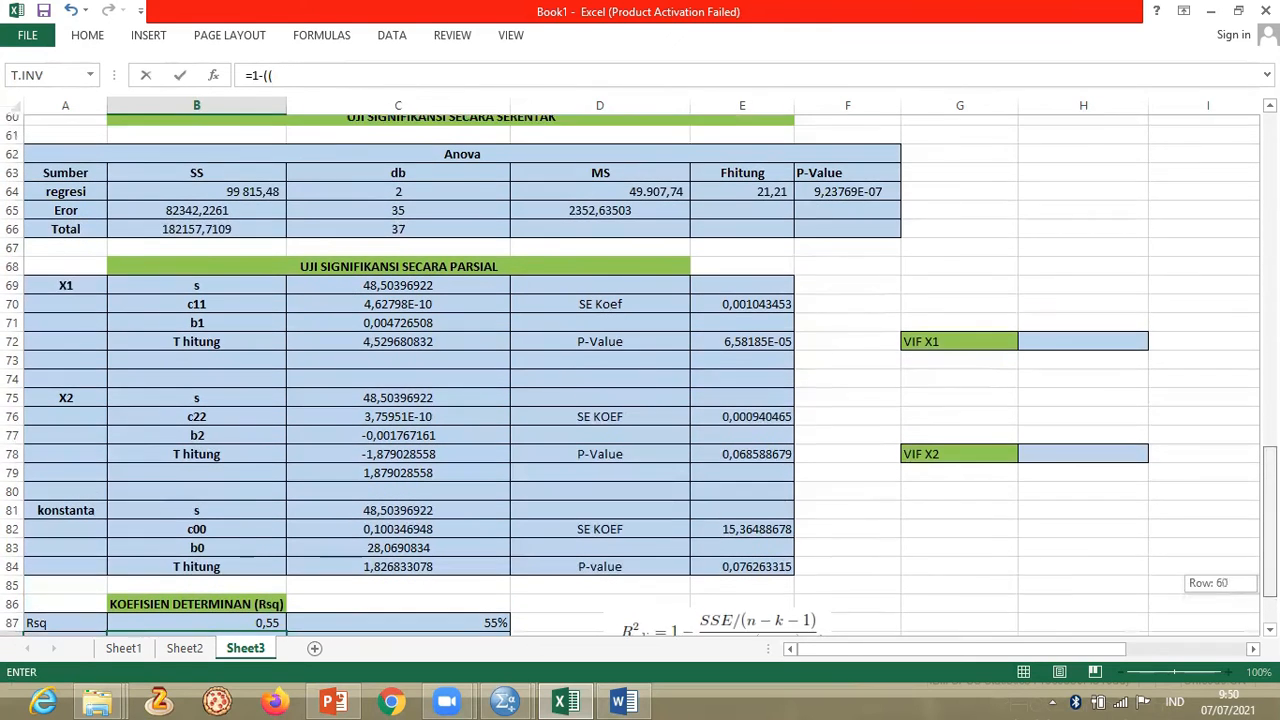
left_click(634, 218)
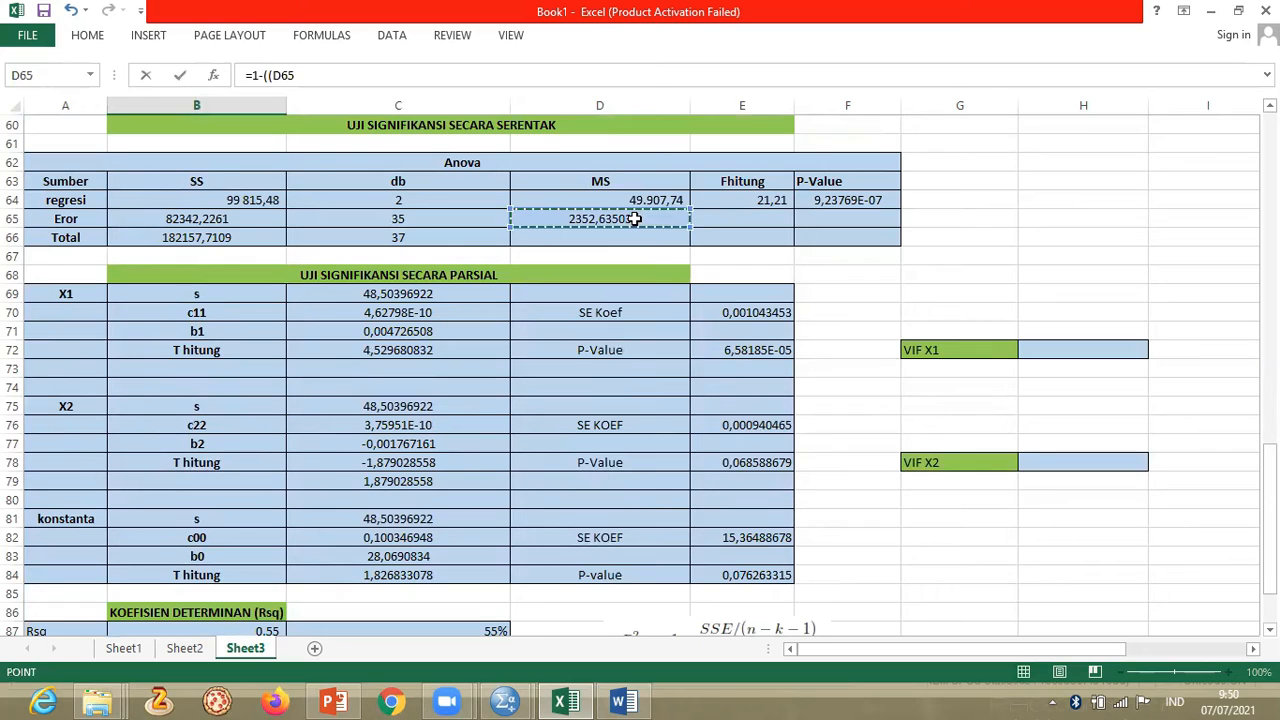
type("/")
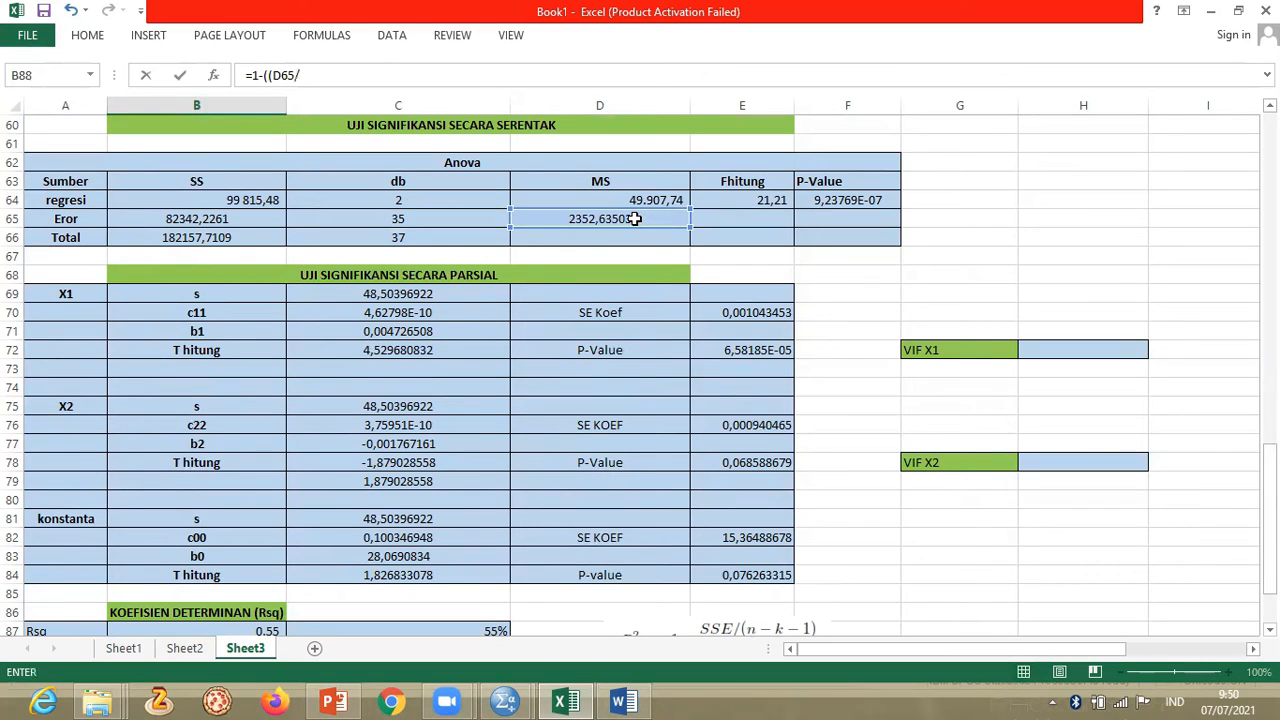
type("(")
left_click(233, 238)
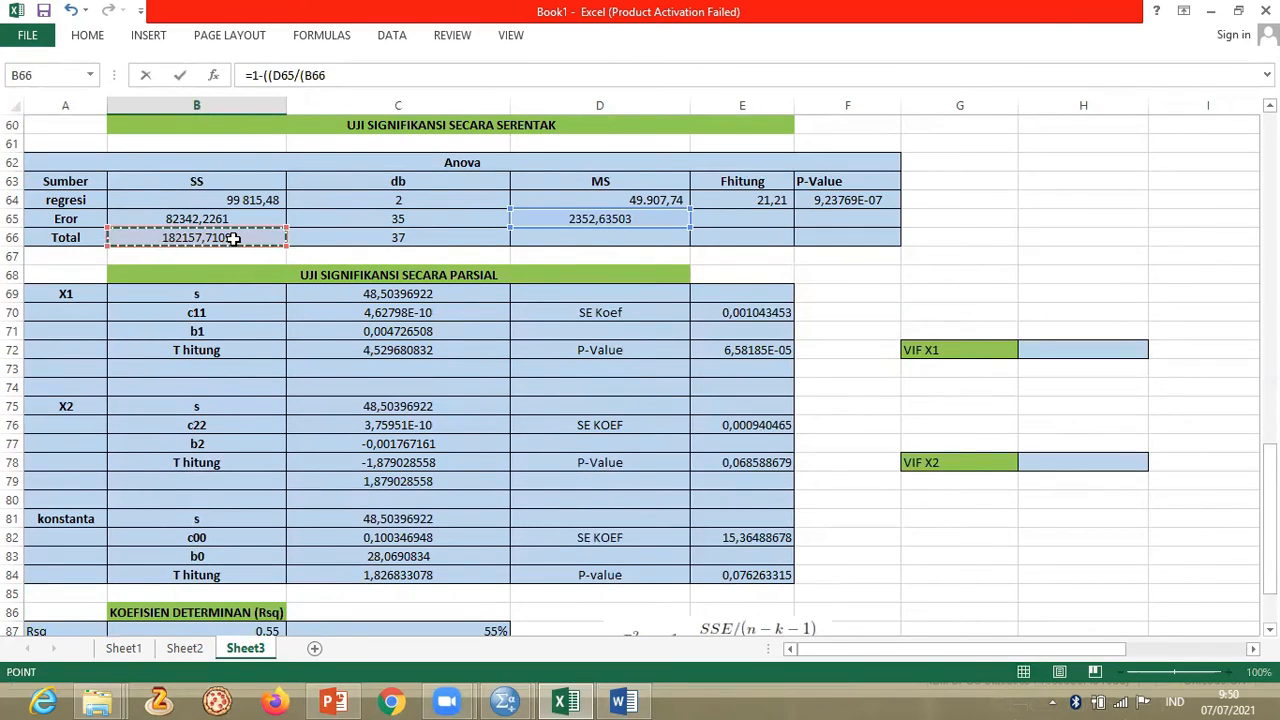
type("/")
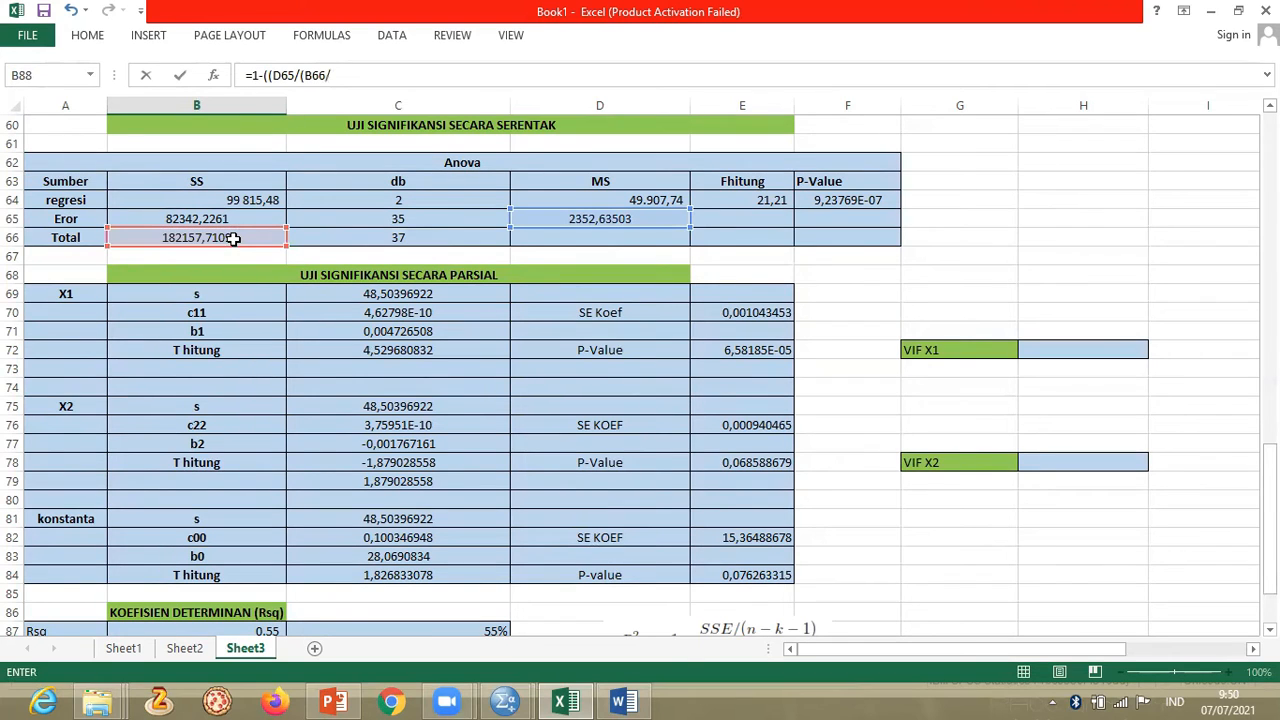
left_click(336, 240)
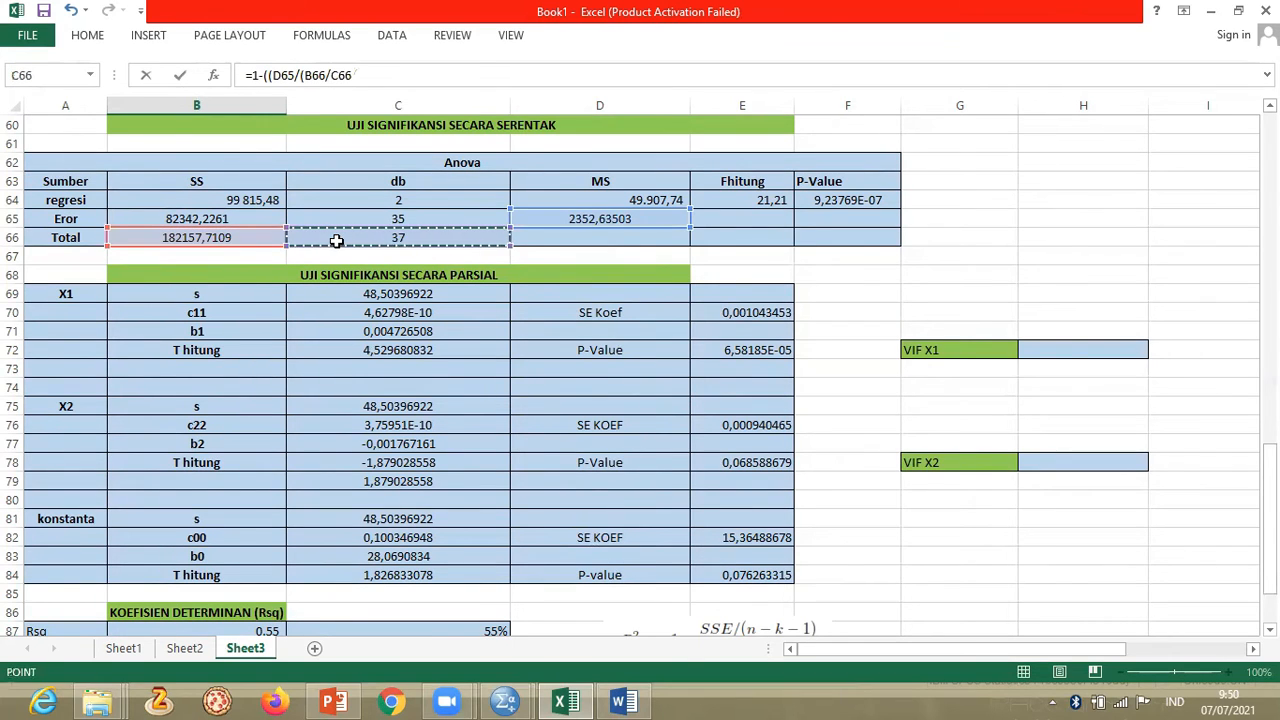
type("))")
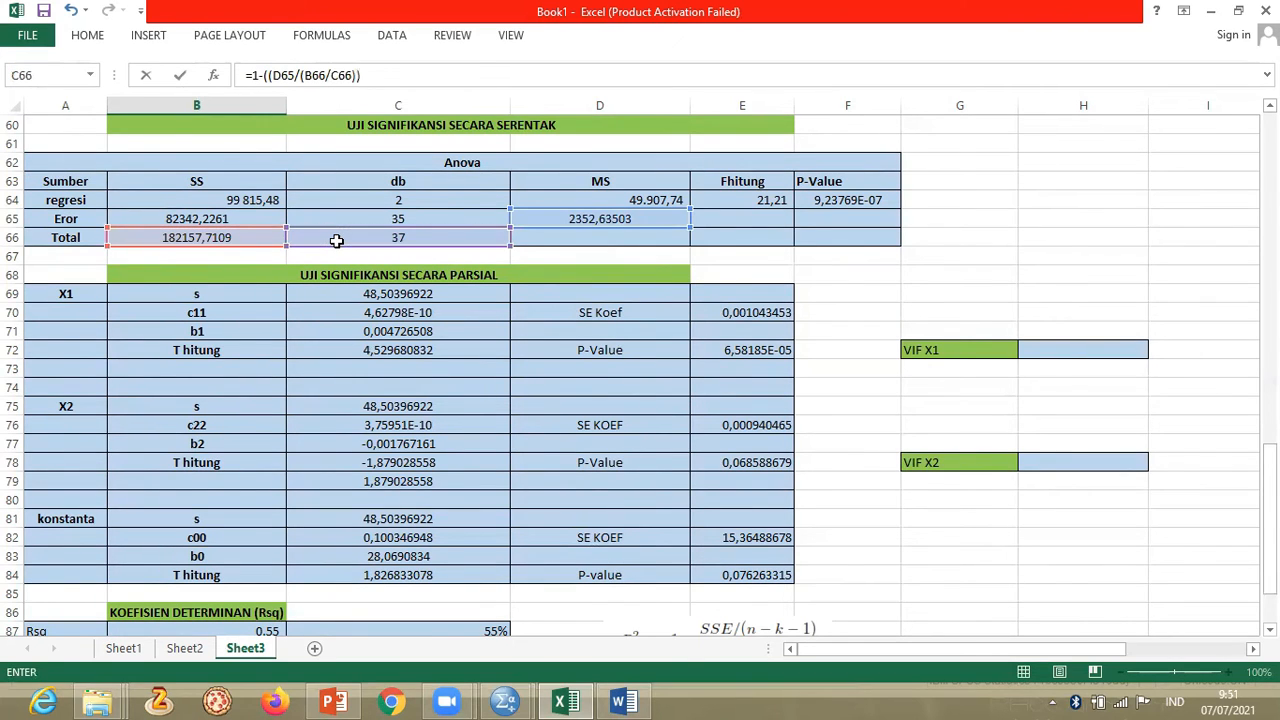
key("Return")
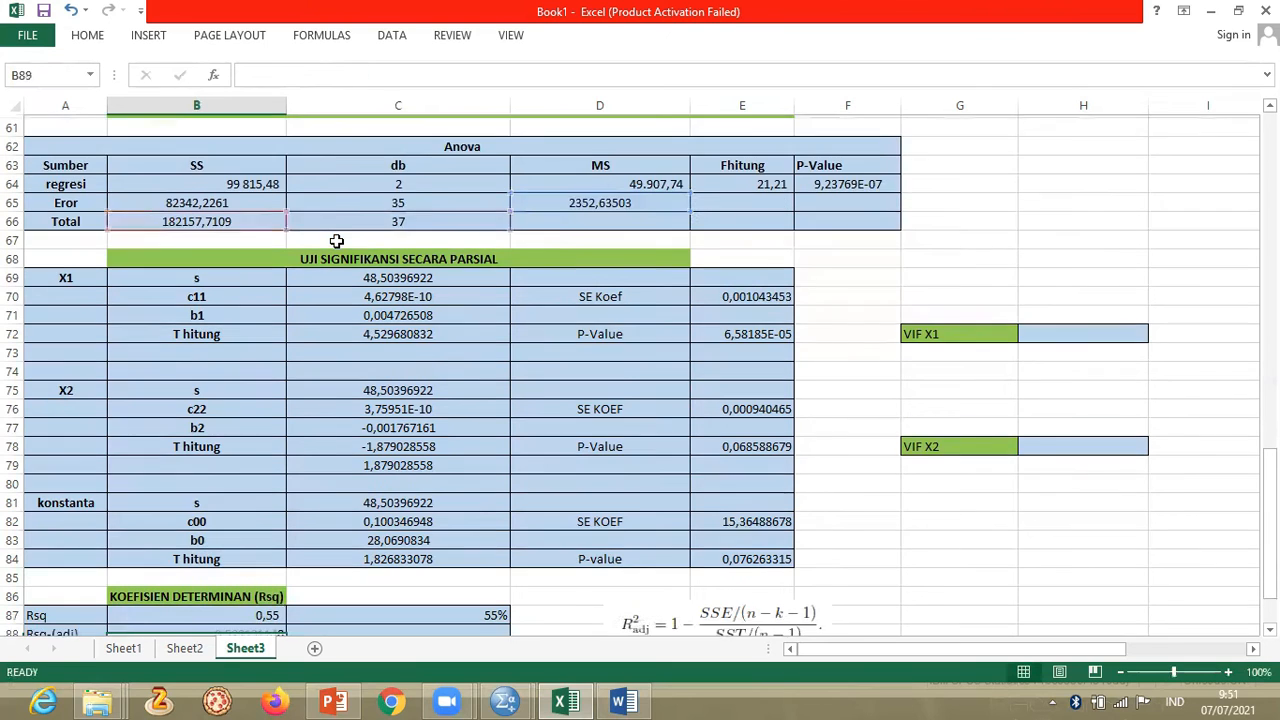
key("Up")
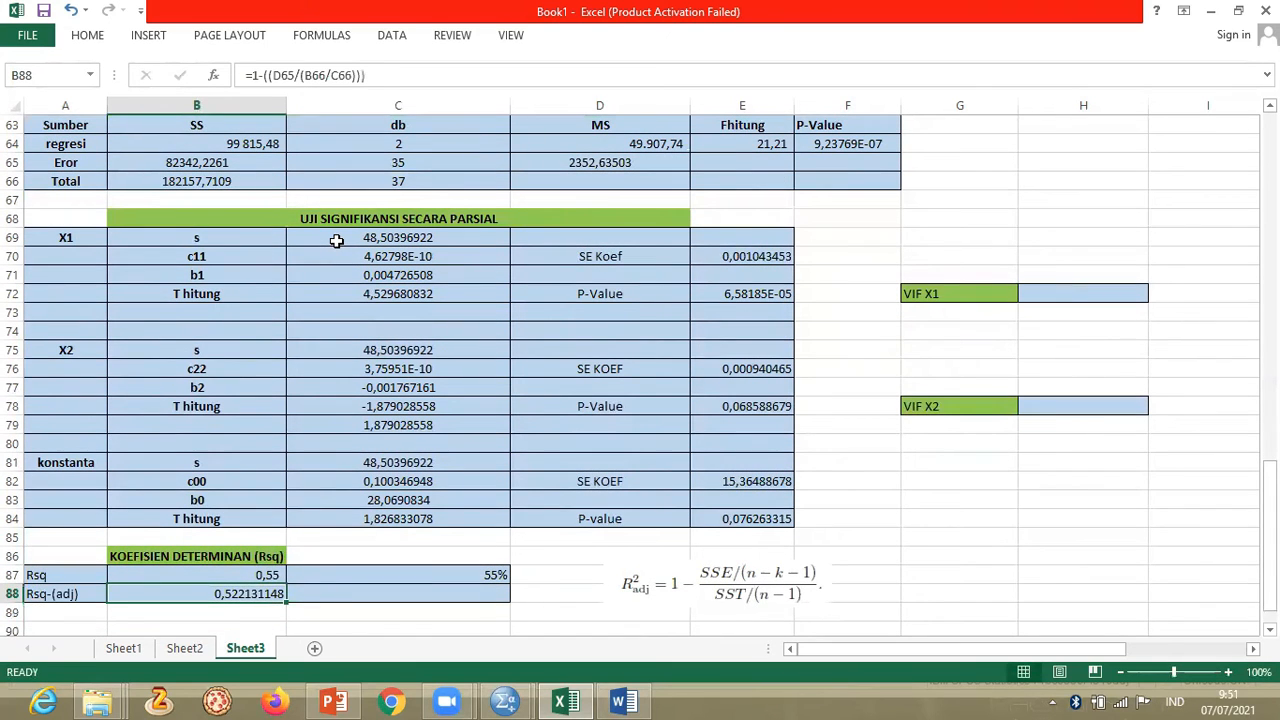
- Show the Rsq-(adj) value as a percentage in C88 by referencing it with =B88
left_click(410, 599)
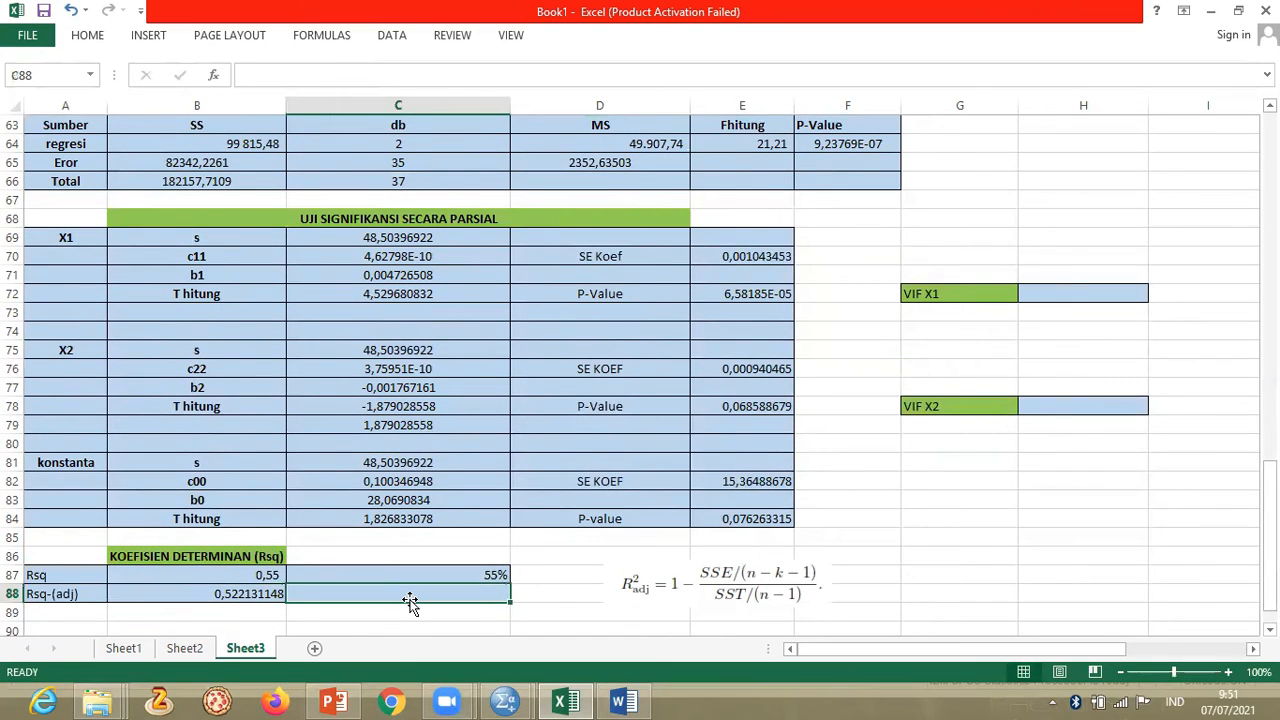
type("=")
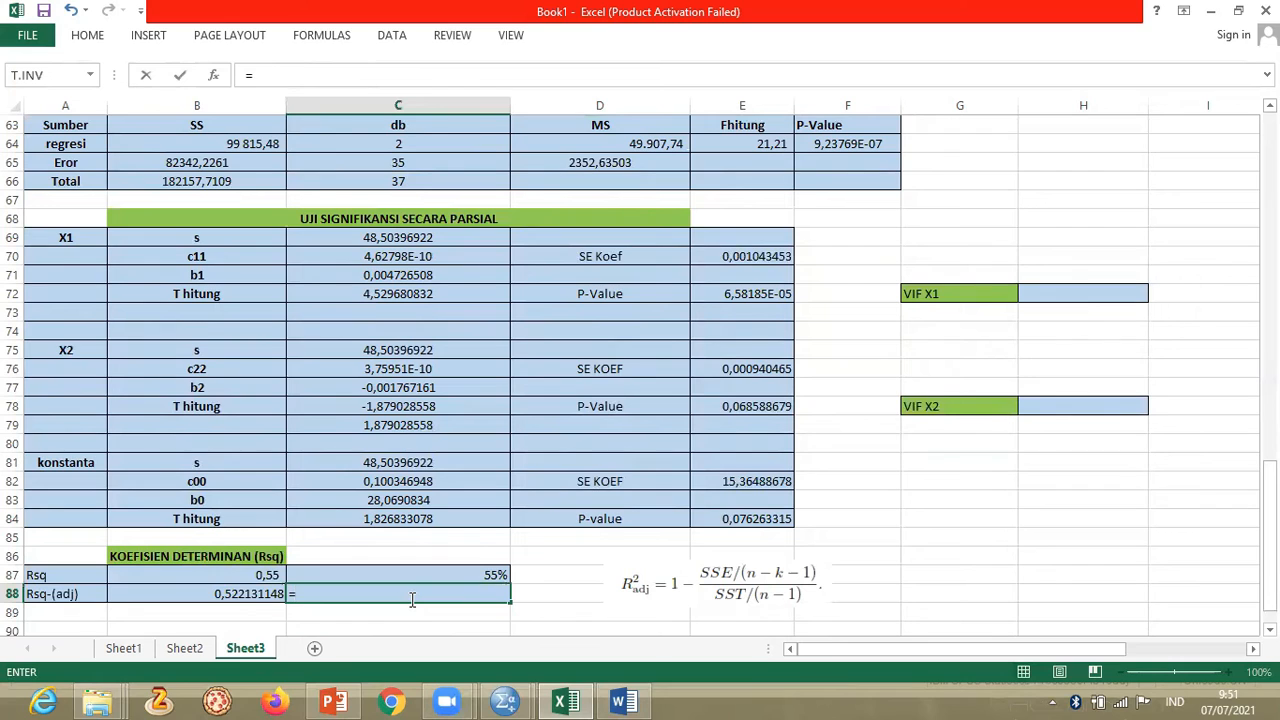
left_click(218, 599)
key("Return")
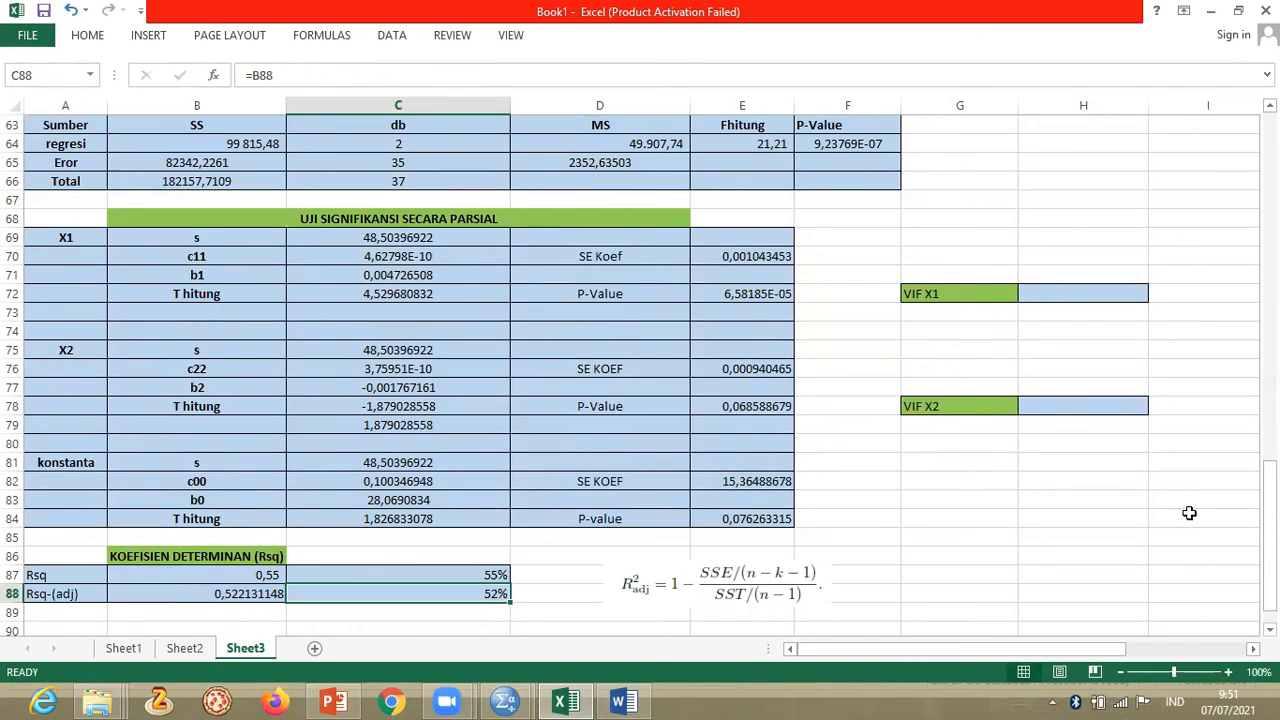
- Switch to the SPSS data editor, run a two-tailed Pearson bivariate correlation between X1 and X2, and select the resulting Correlations table
left_click(1058, 297)
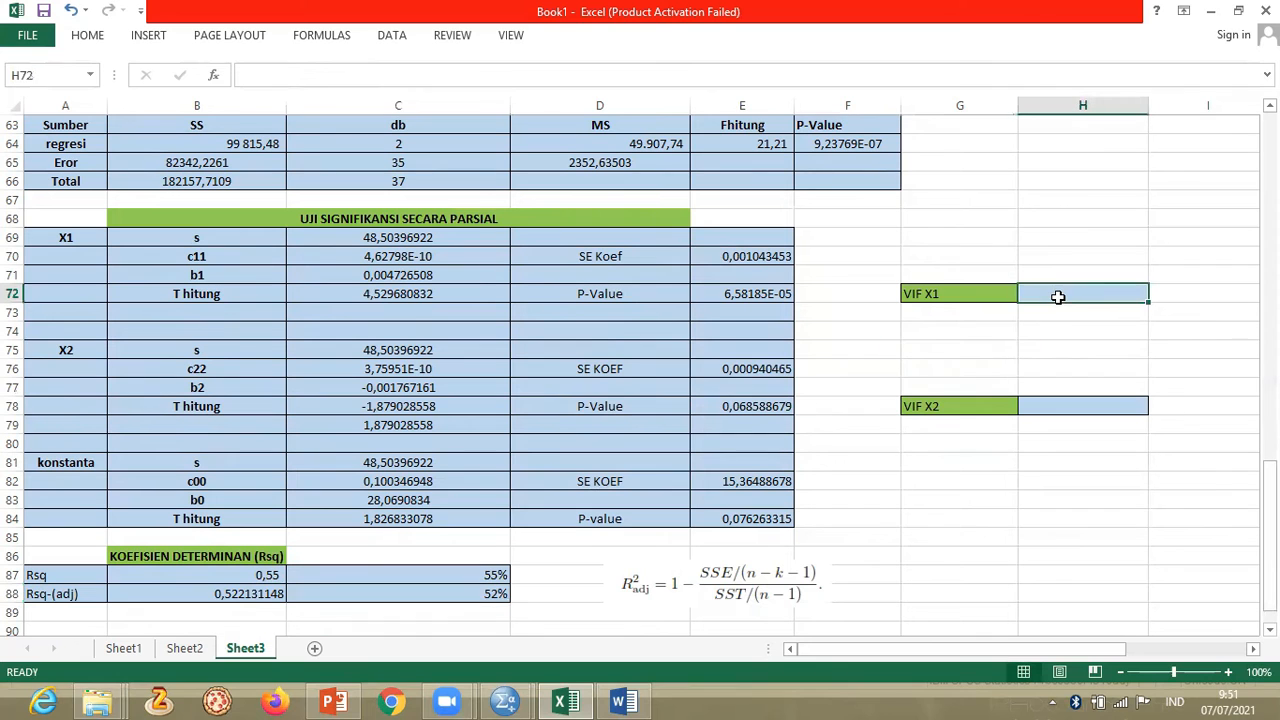
left_click_drag(1270, 556, 1270, 539)
left_click_drag(1040, 647, 1096, 655)
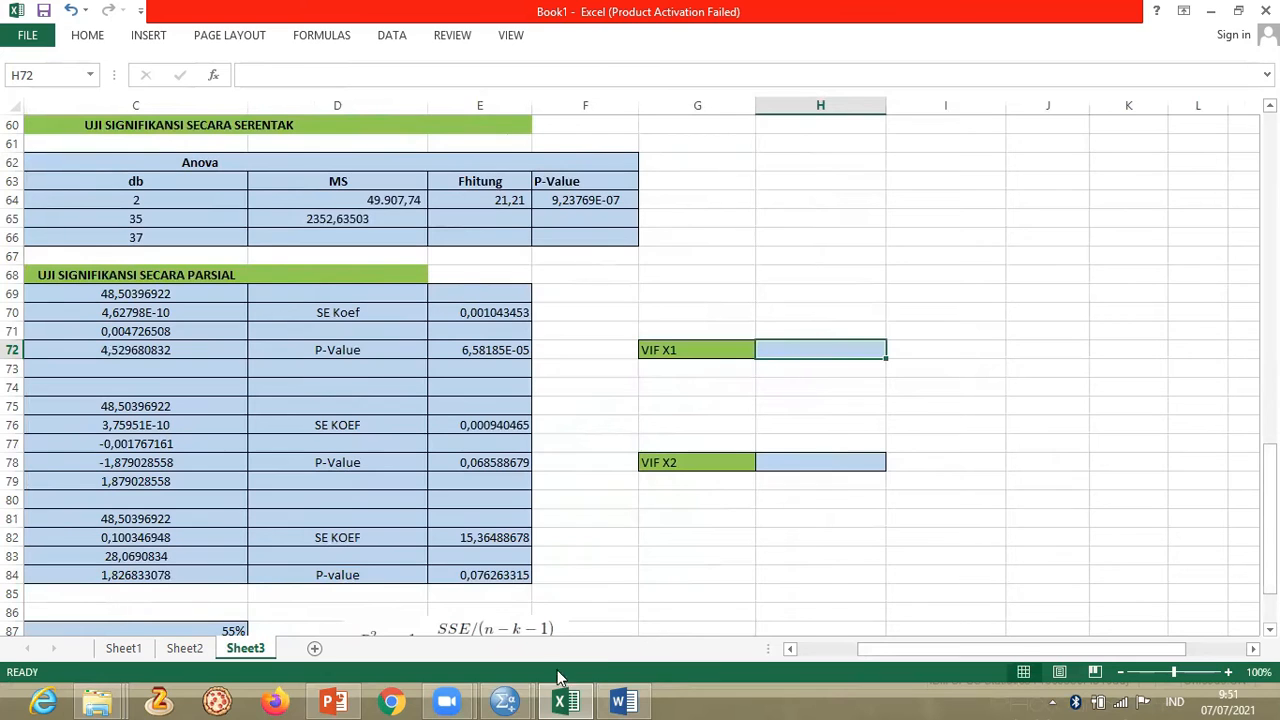
left_click(505, 700)
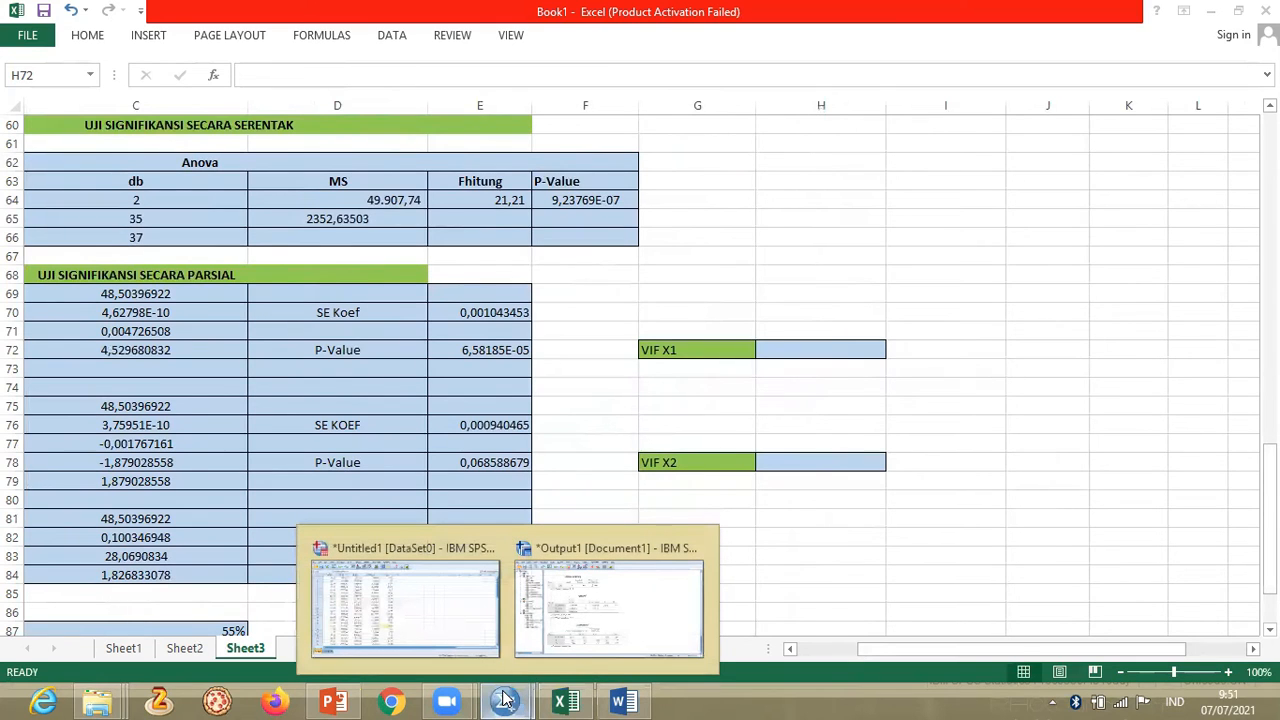
left_click(405, 566)
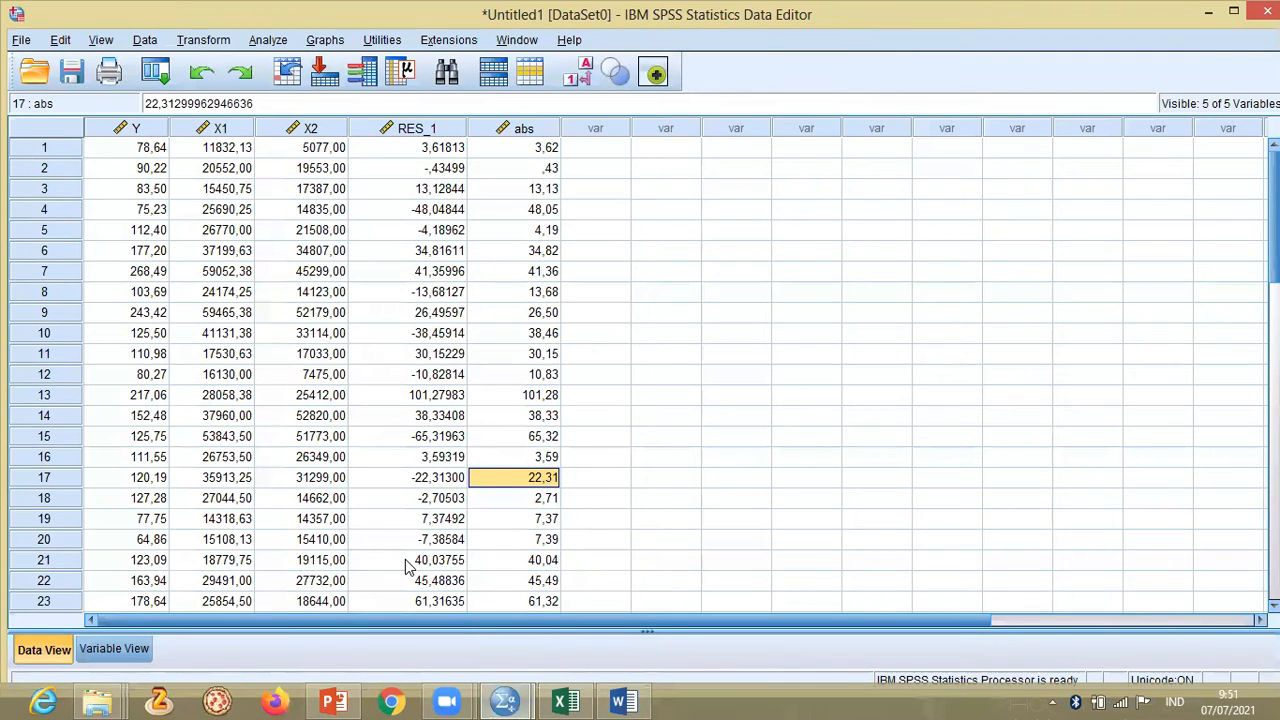
left_click(268, 40)
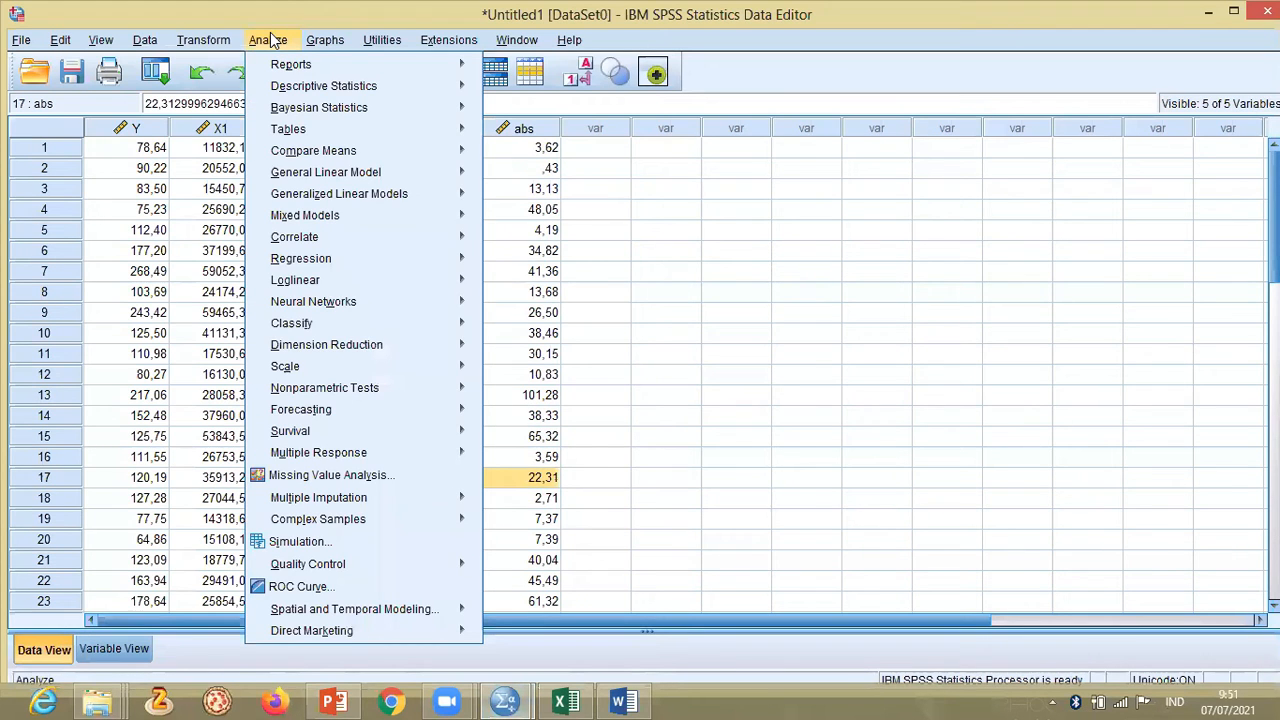
mouse_move(409, 246)
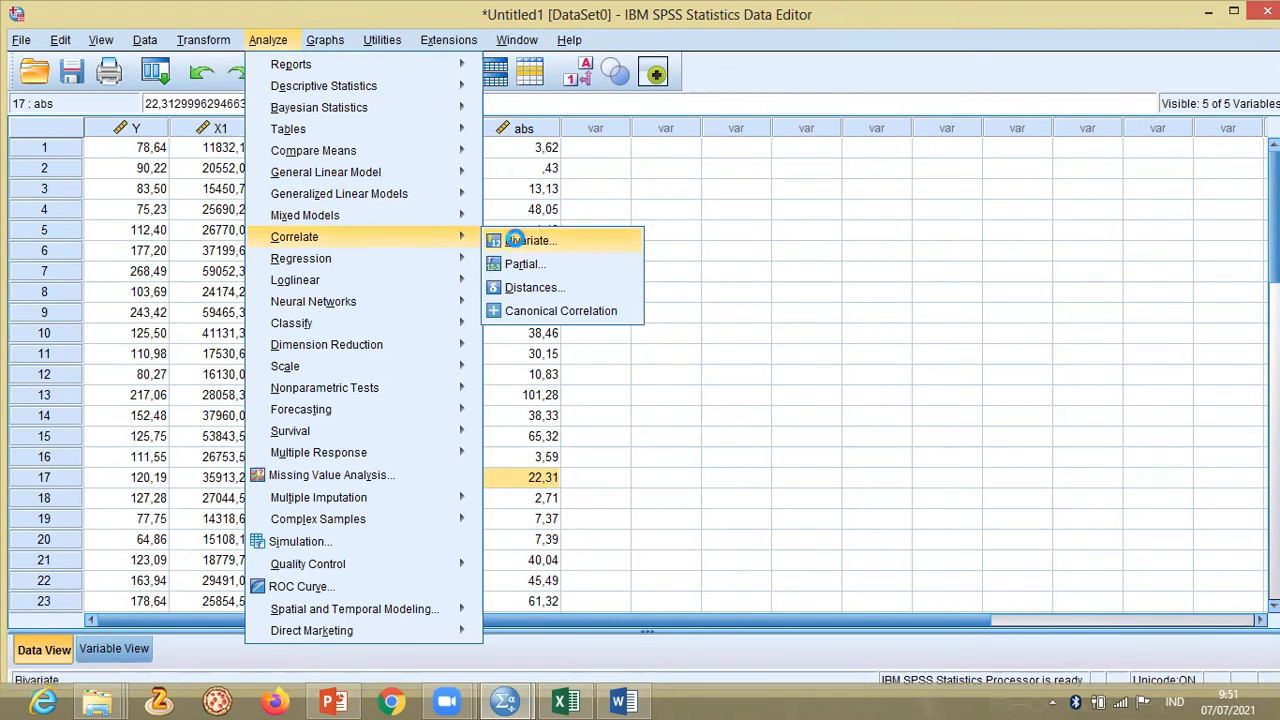
left_click(520, 242)
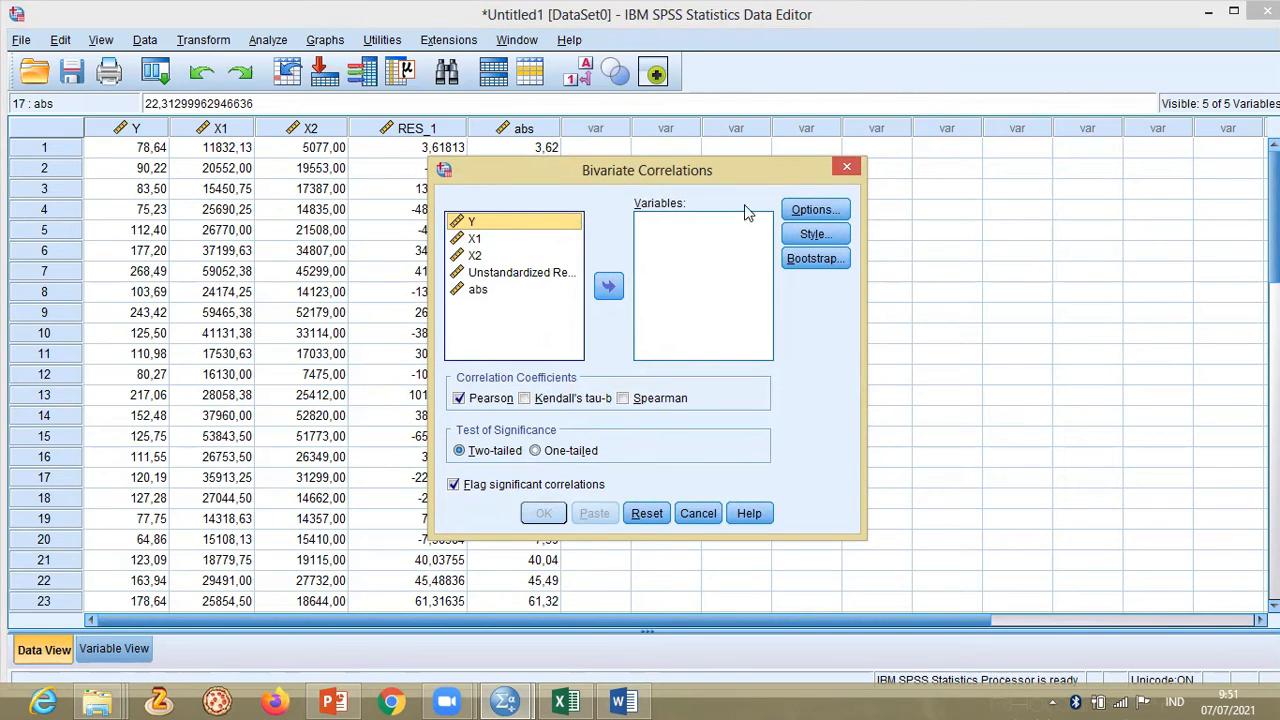
left_click(505, 240)
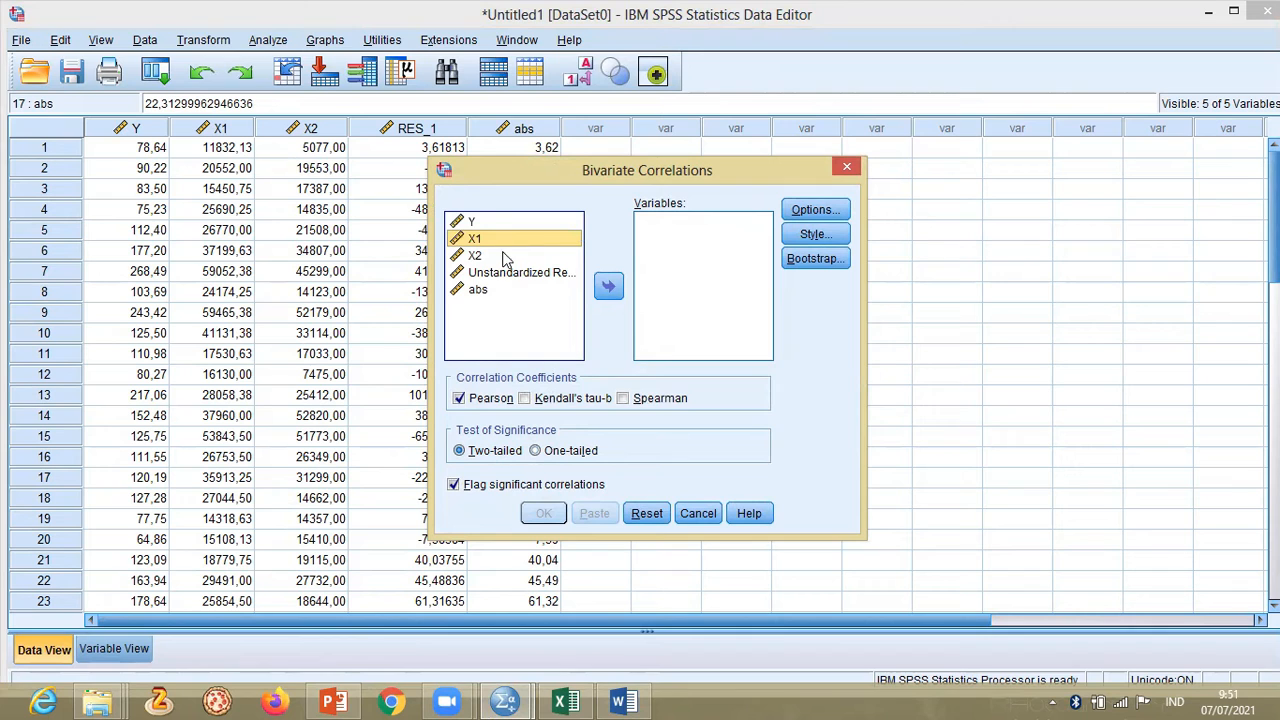
left_click(506, 257, "shift")
left_click(609, 288)
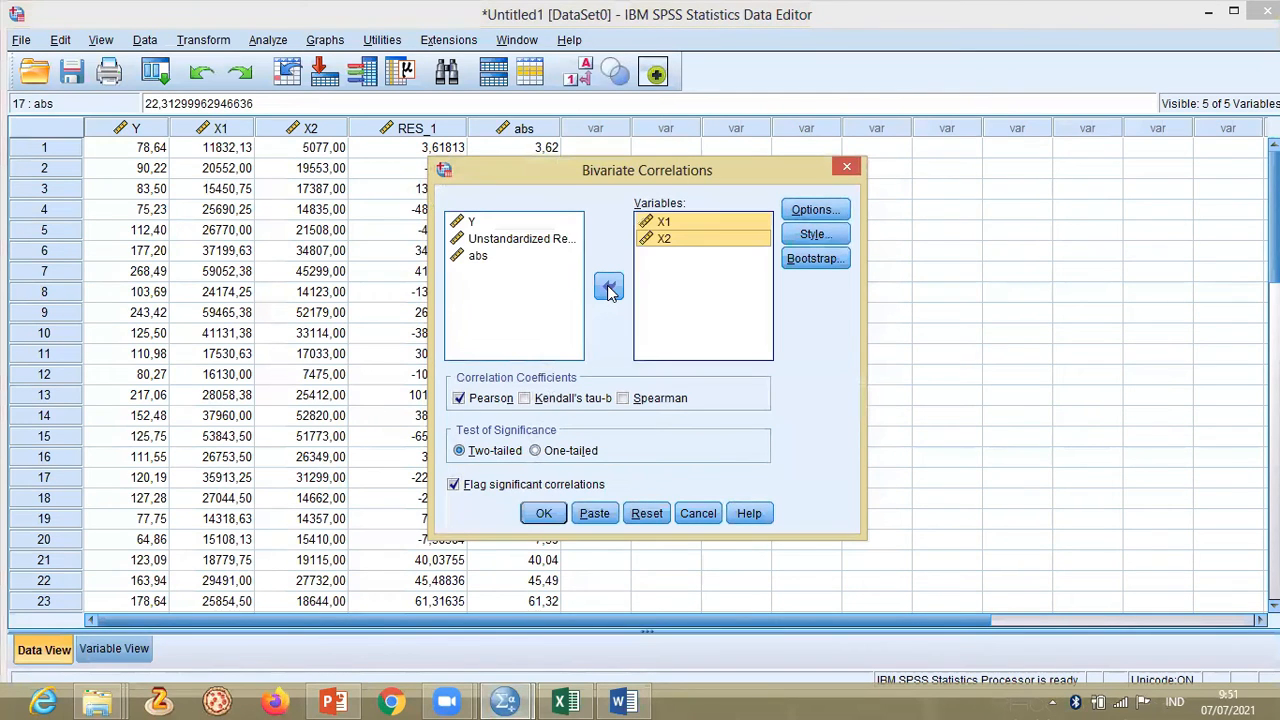
left_click(542, 515)
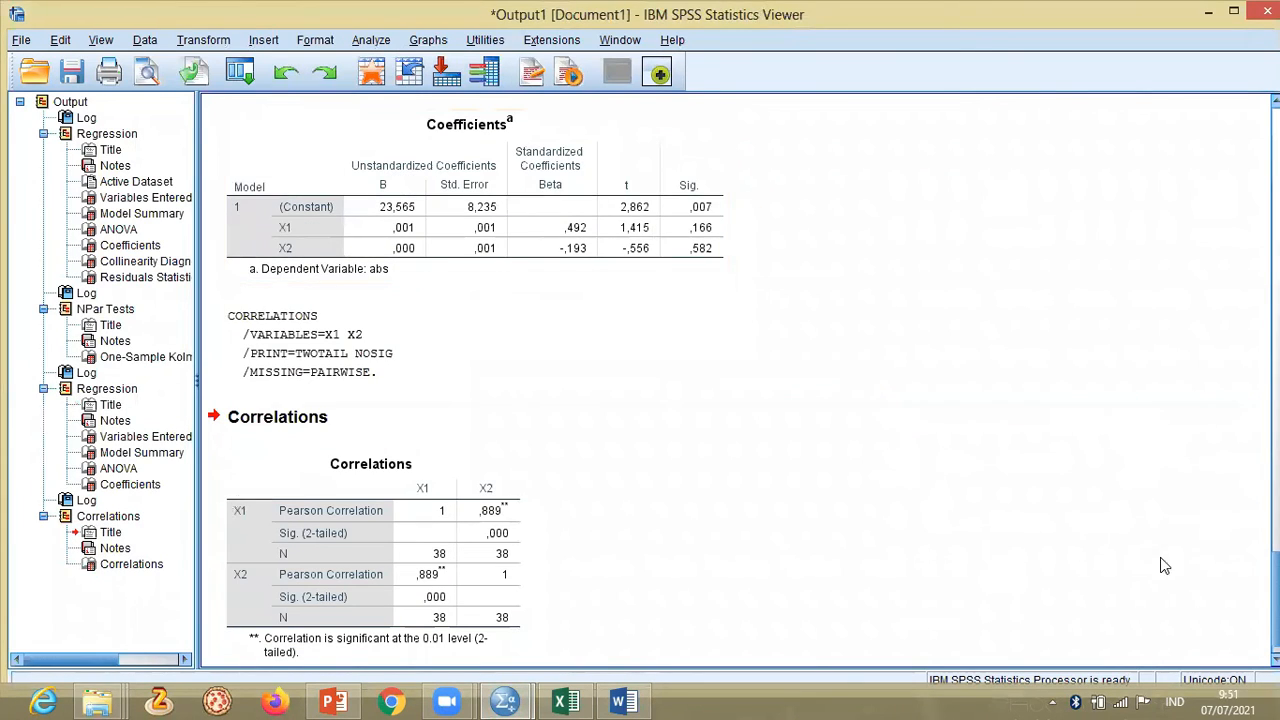
mouse_move(1275, 600)
left_mouse_down()
mouse_move(1275, 395)
mouse_move(1275, 607)
left_mouse_up()
left_click(494, 488)
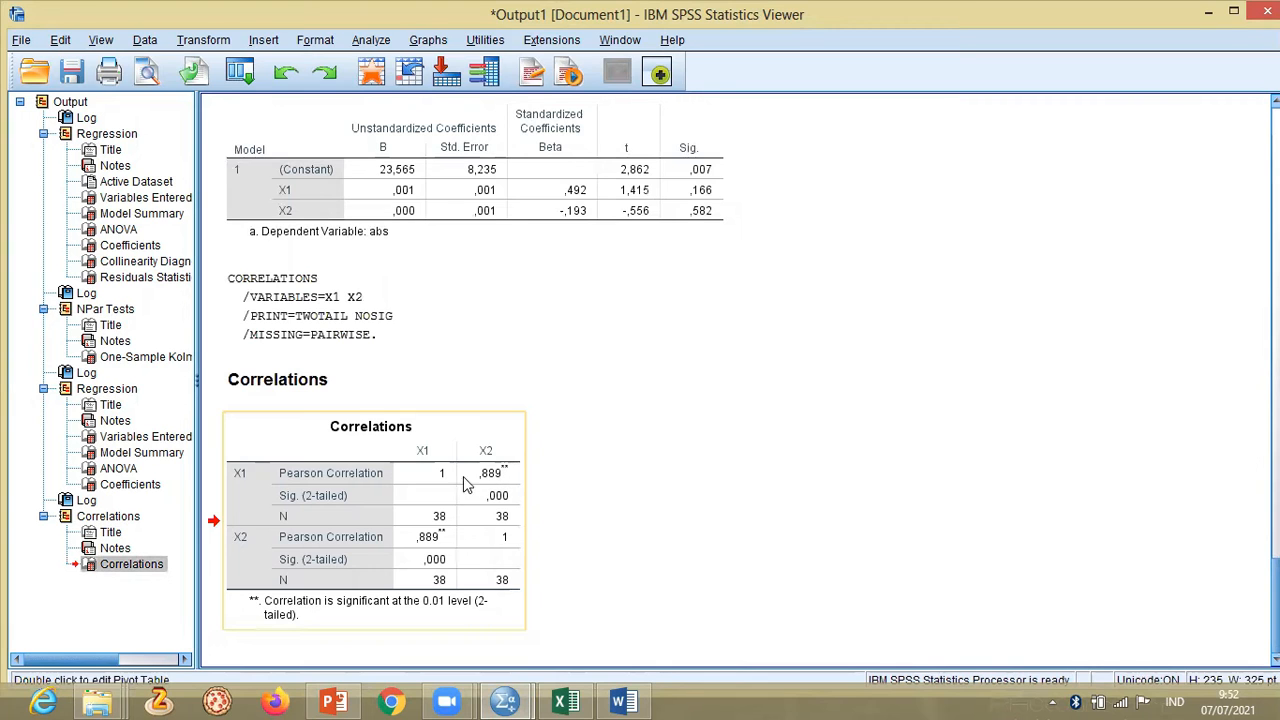
- Switch back to Excel and calculate VIF X1 in H72 from the X1-X2 correlation with =1/(1-0,889^2)
left_click(565, 701)
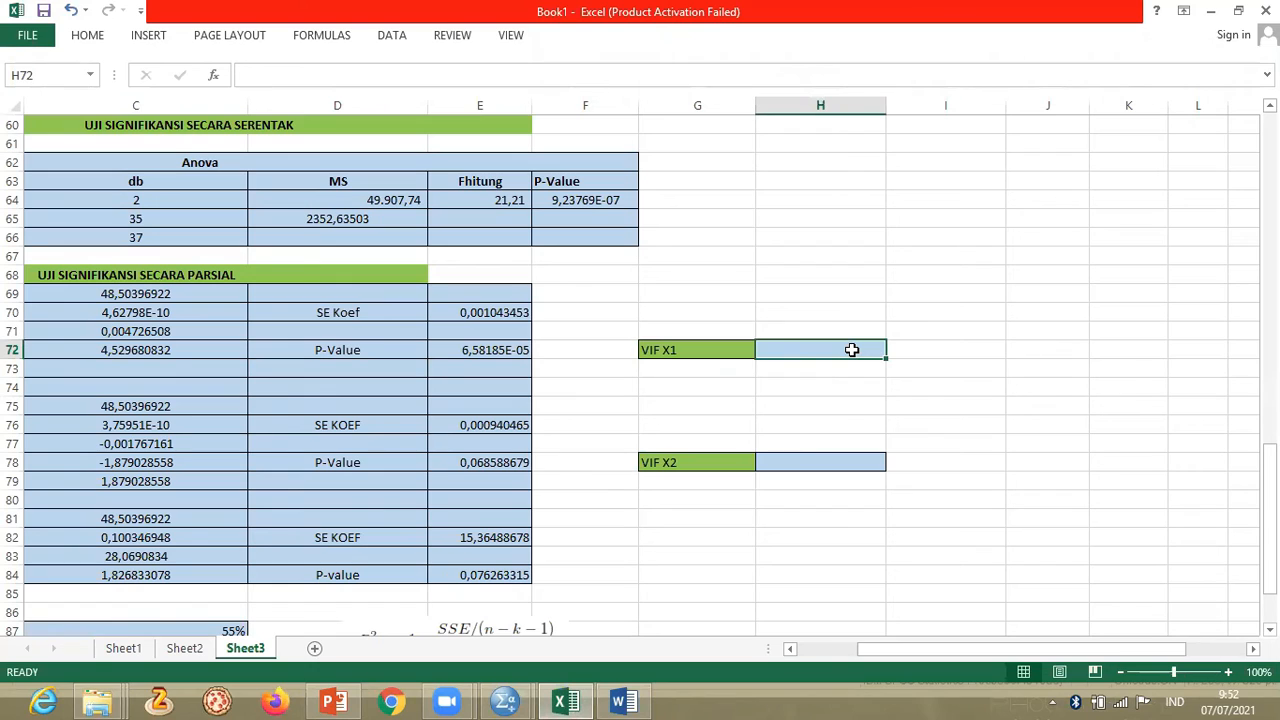
type("=1")
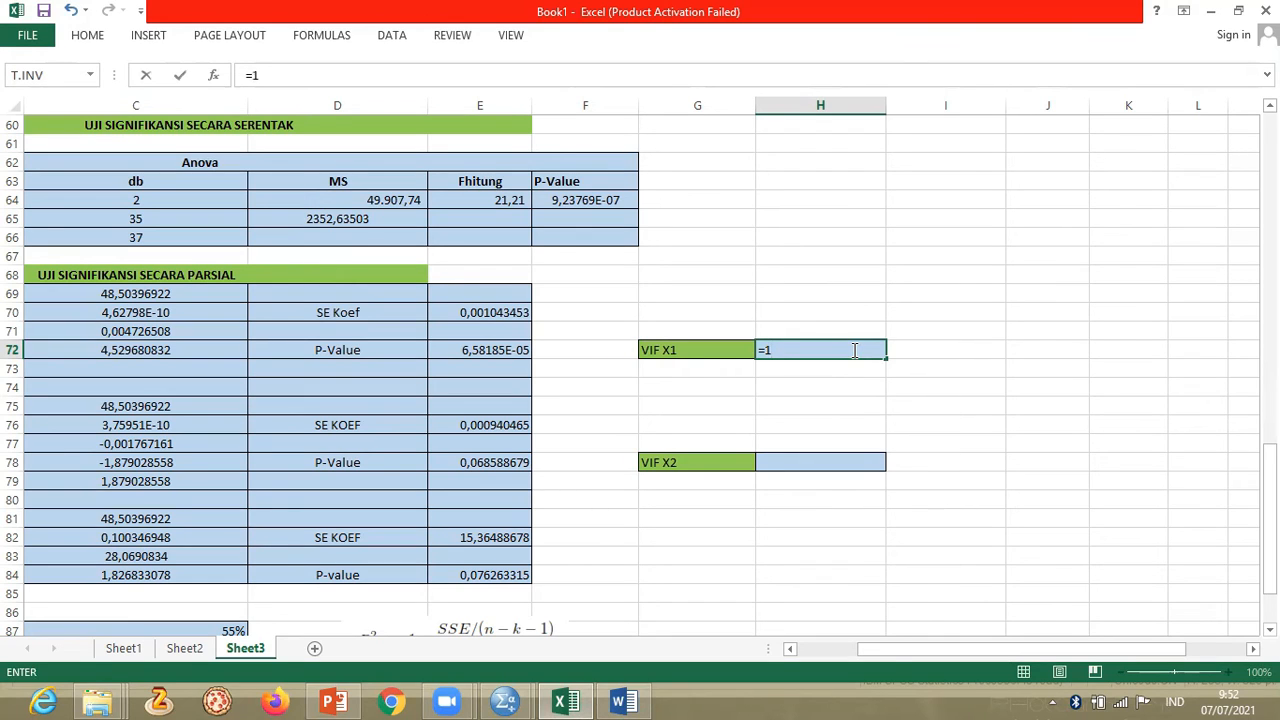
type("/(1-0,889^")
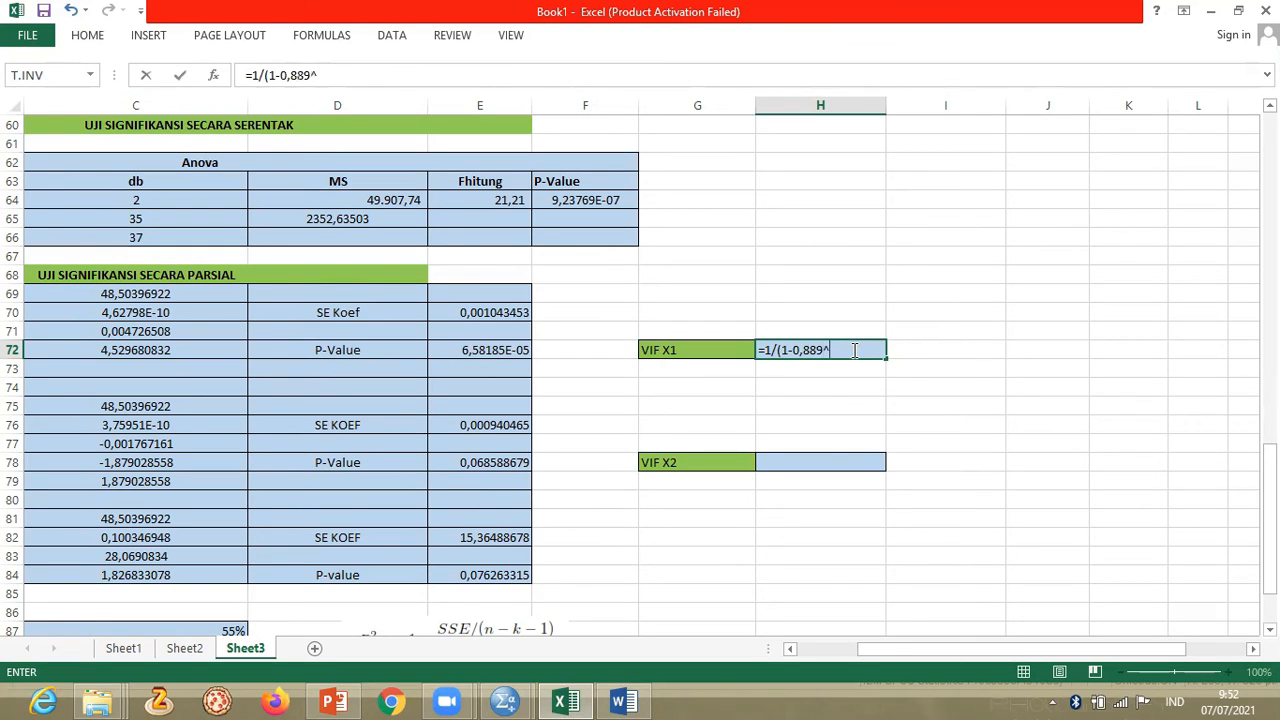
type("2)")
key("Return")
left_click(850, 350)
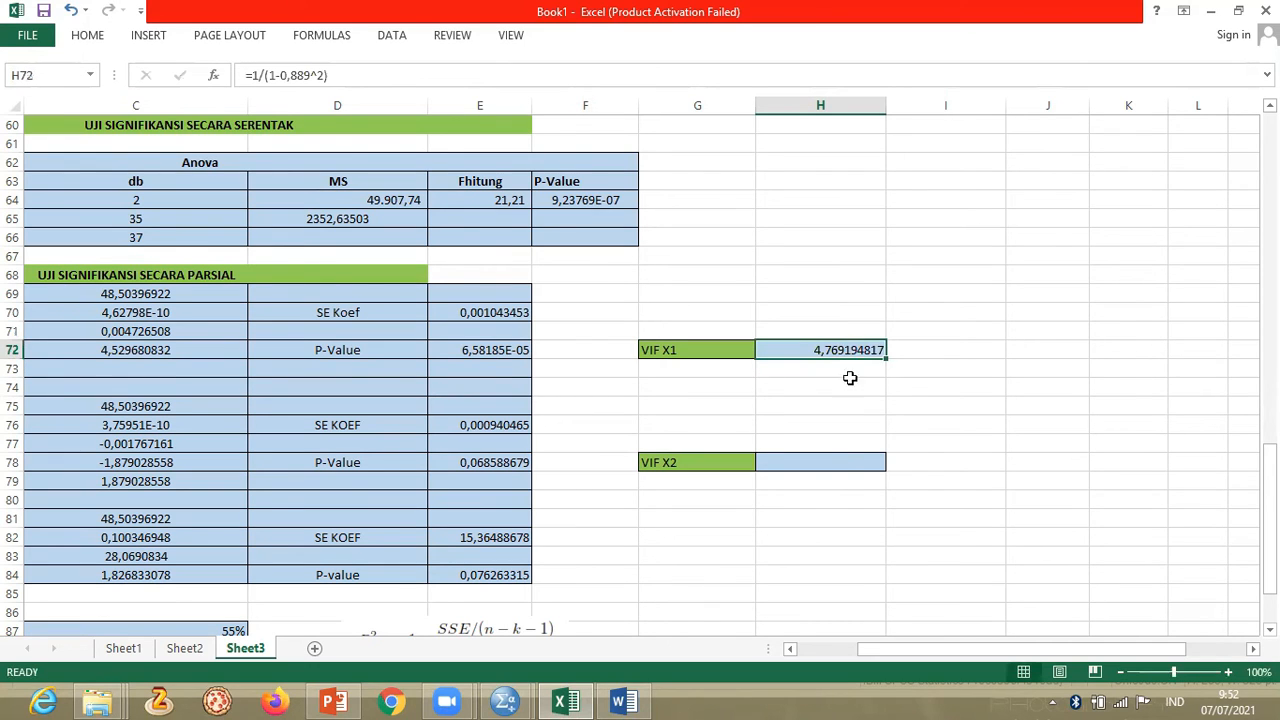
- Calculate VIF X2 in H78 from the same correlation with =1/(1-0,889^2)
left_click(840, 462)
type("=")
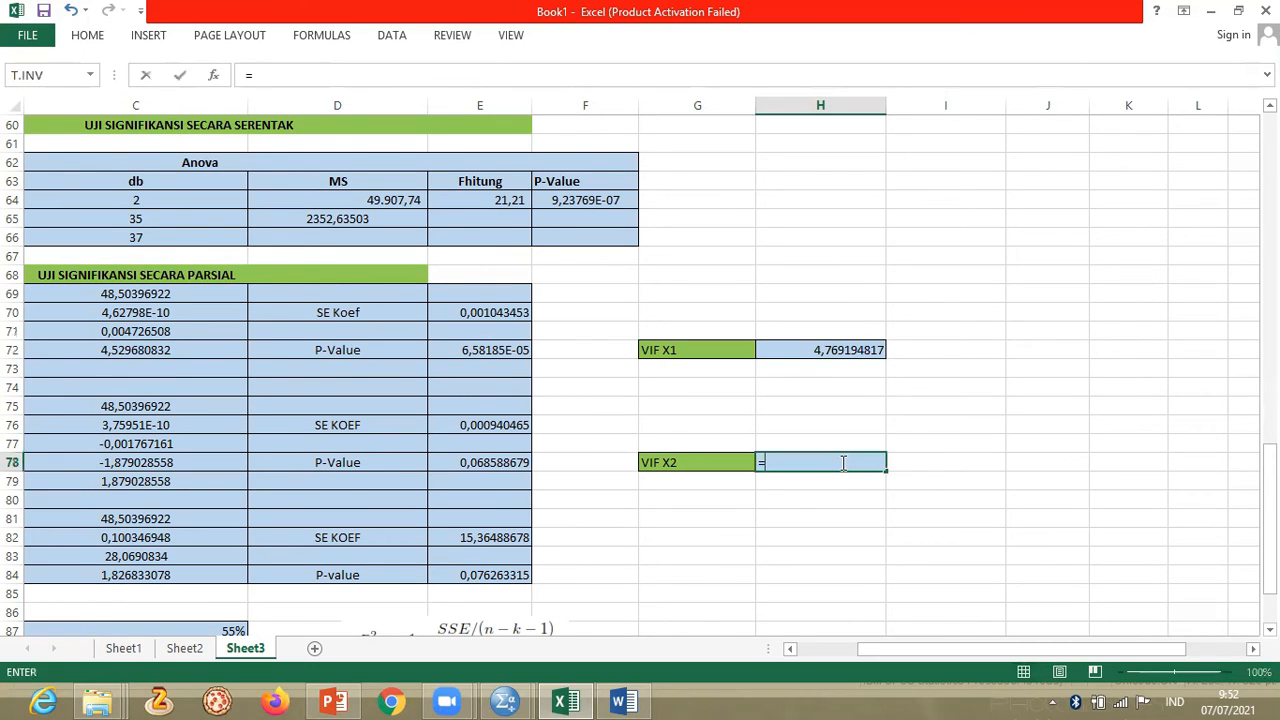
type("1/(1-0,889^2)")
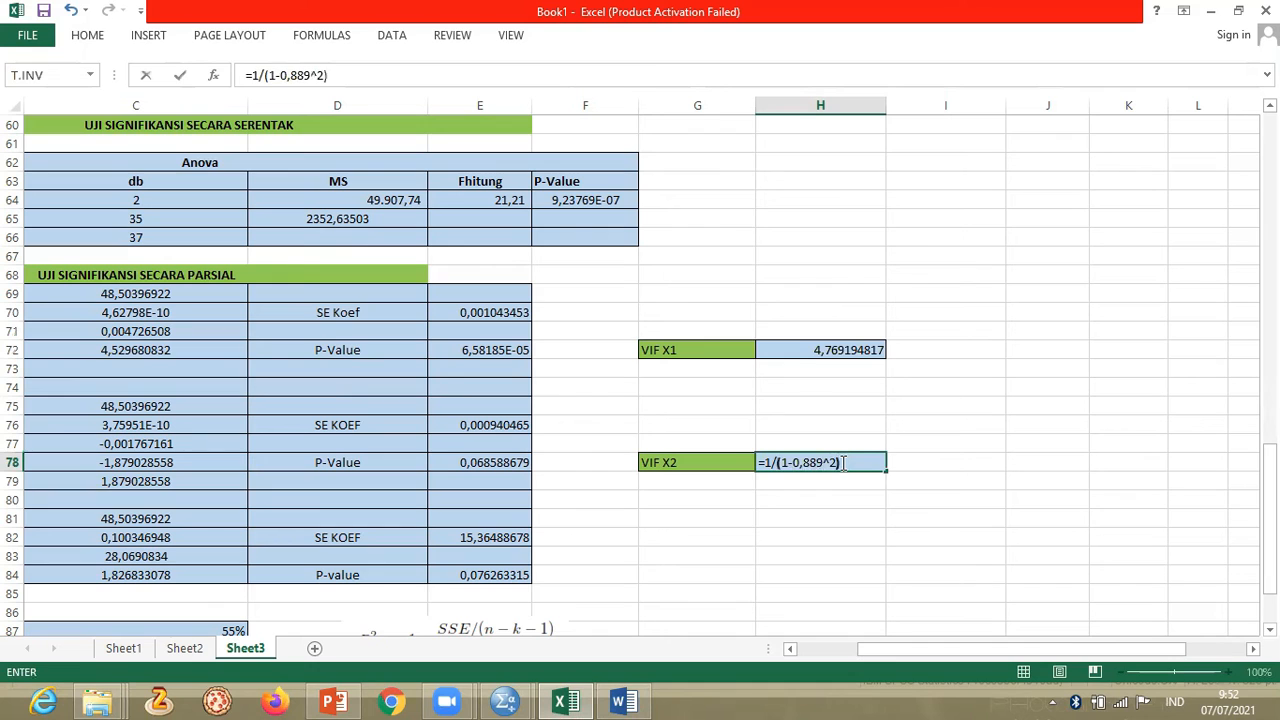
key("Return")
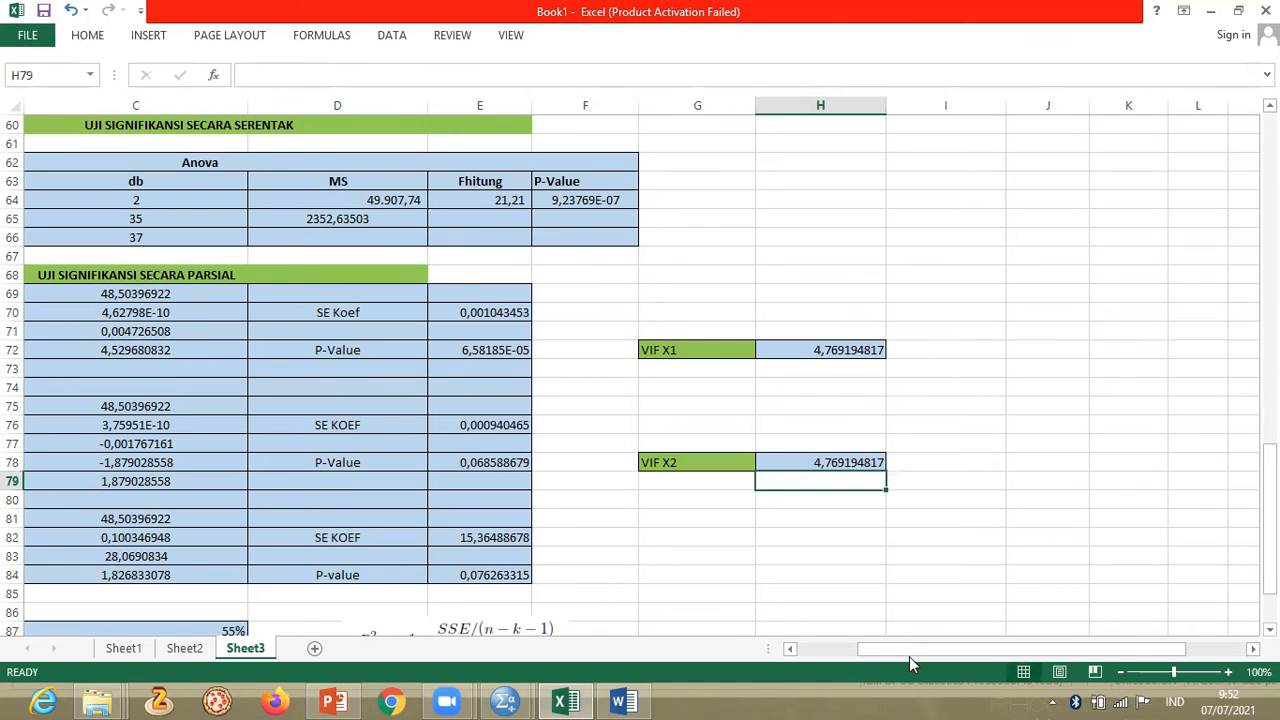
- Switch to the PowerPoint presentation kotak and examine the critical-region comparison on the UJI SERENTAK slide
left_click_drag(864, 651, 810, 651)
left_click_drag(1270, 418, 1270, 458)
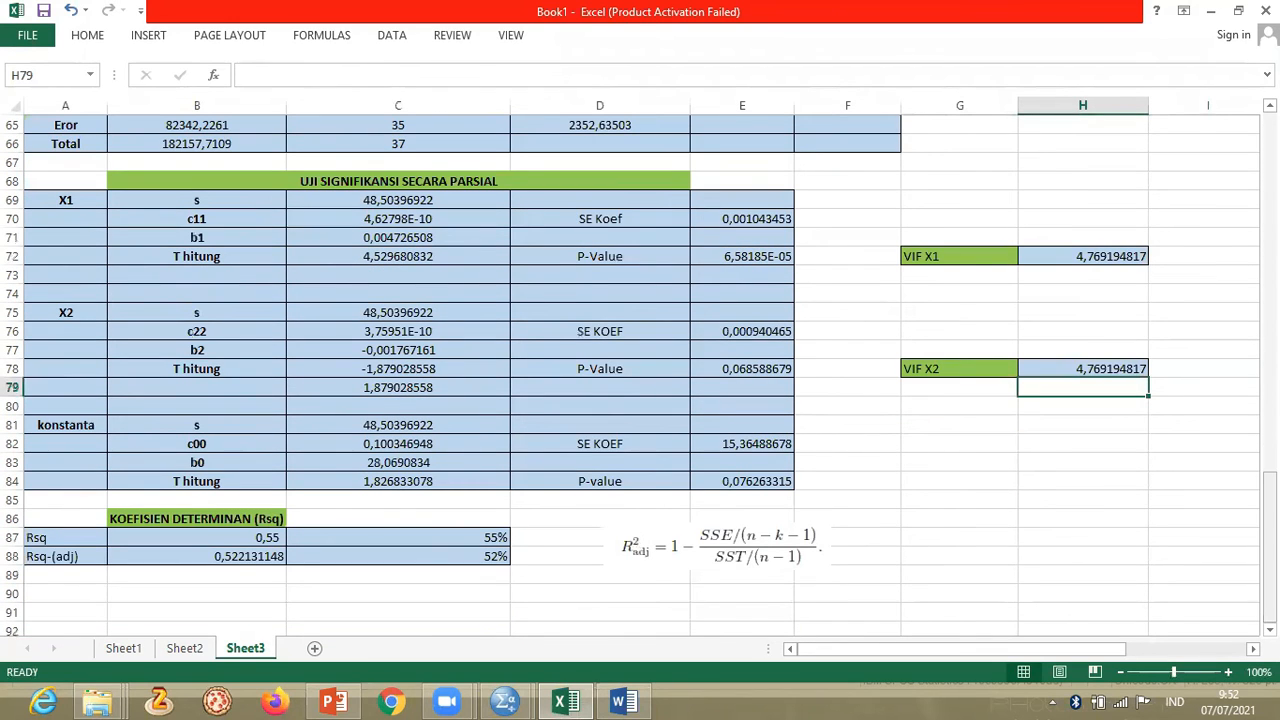
left_click(334, 700)
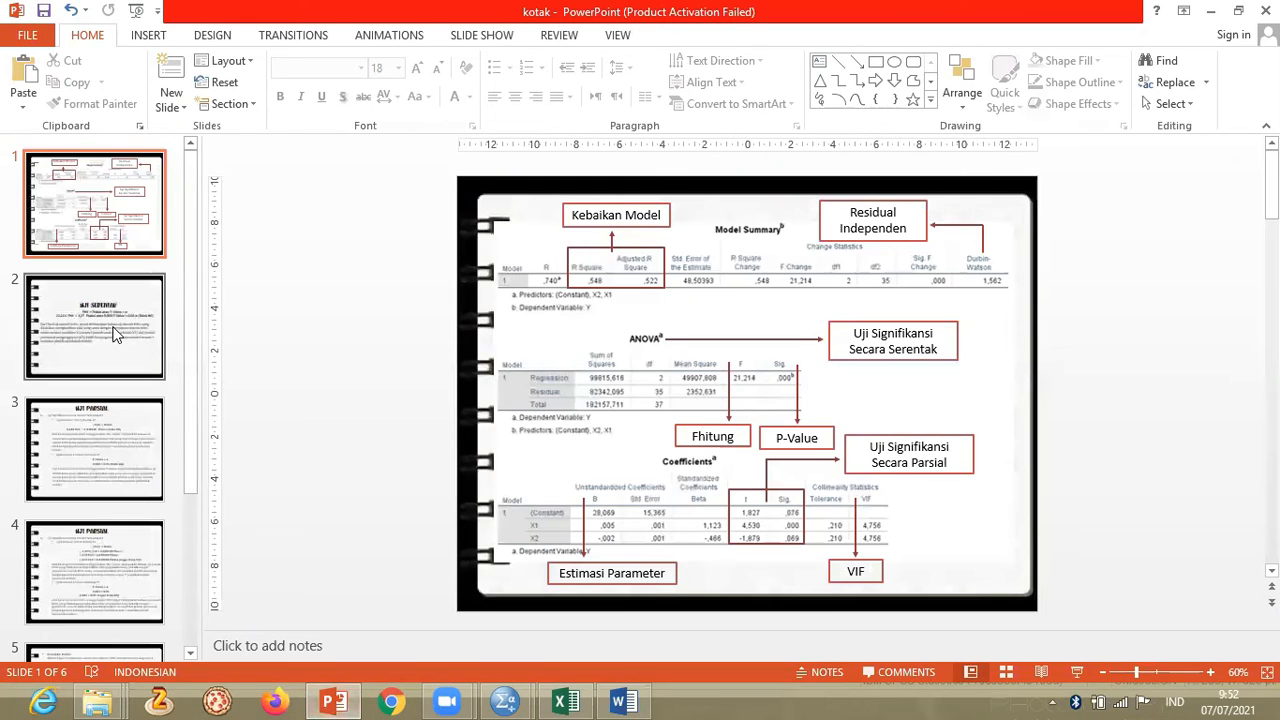
left_click(148, 280)
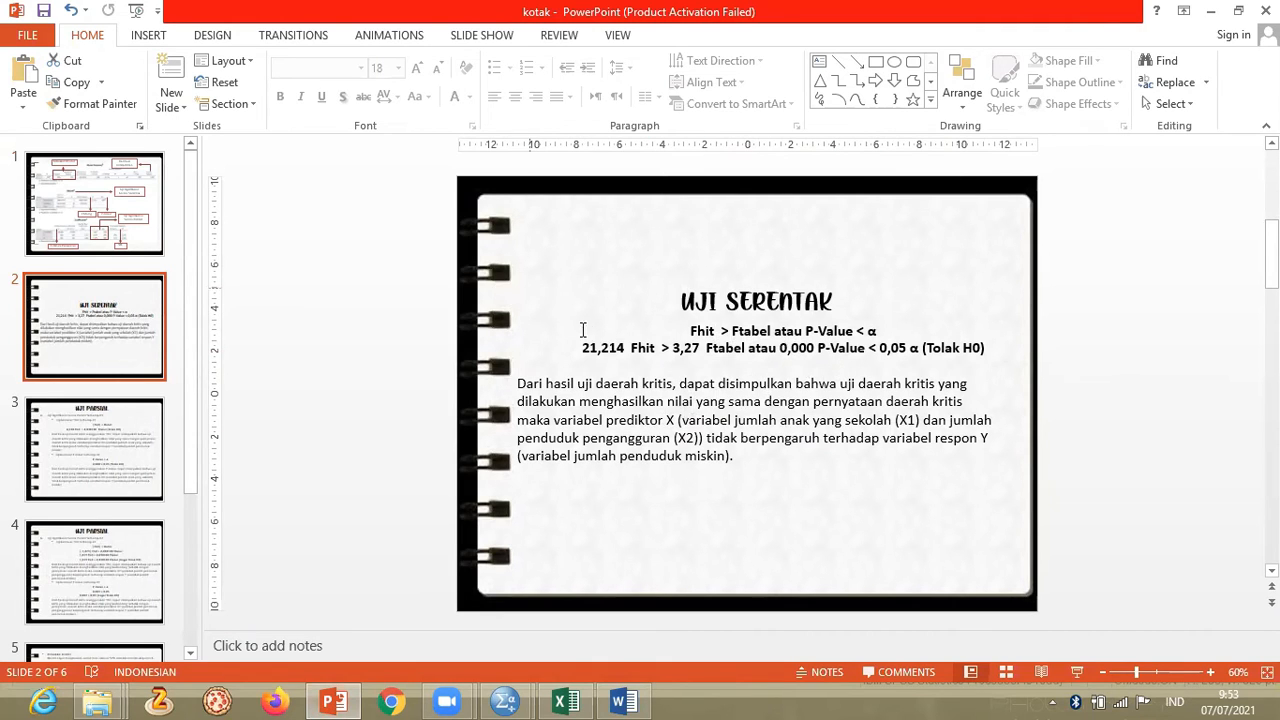
left_click(634, 347)
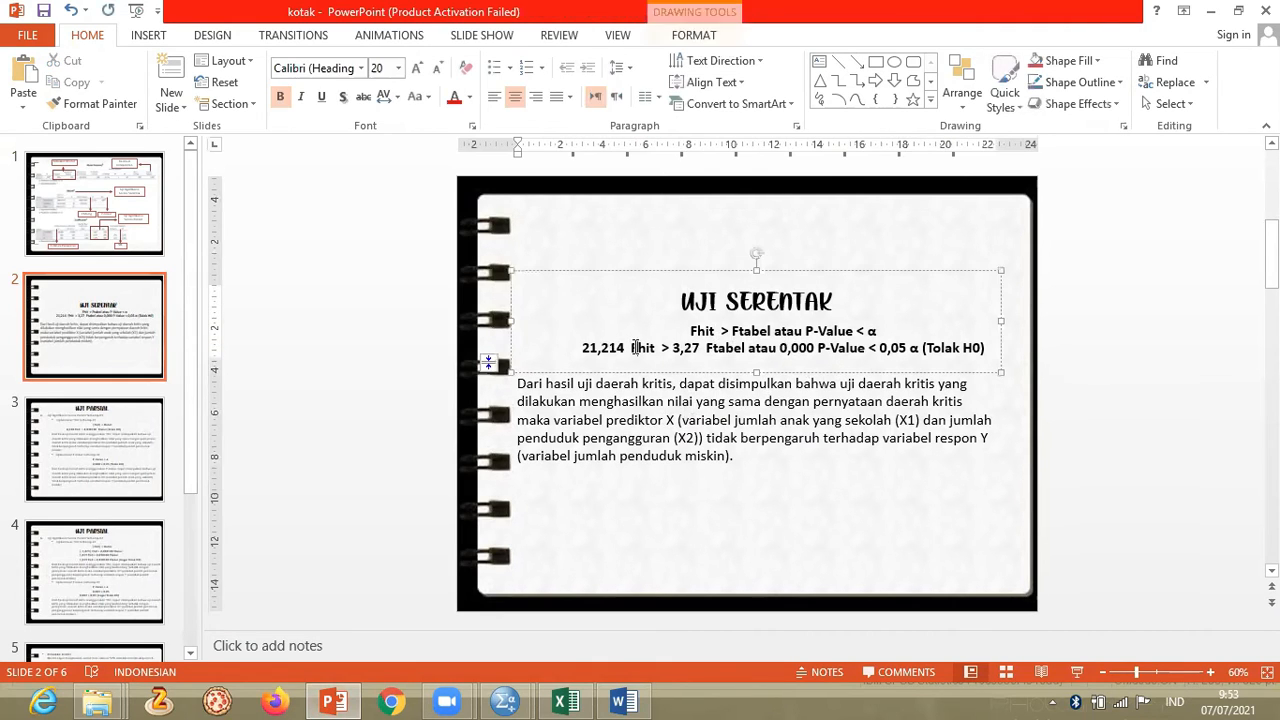